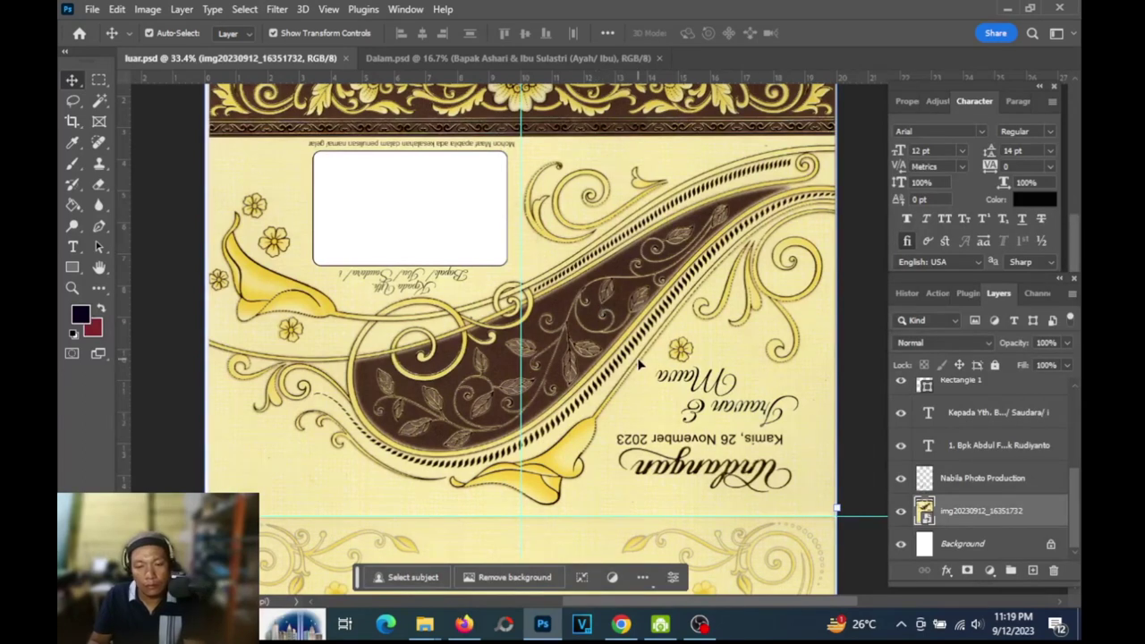
Look over the finished outer invitation design in luar.psd, from the upside-down cover half to the Turut Mengundang list and back.
key("shift+Down")
key("shift+Down")
key("shift+Down")
key("shift+Down")
key("shift+Down")
key("shift+Down")
key("shift+Down")
key("shift+Down")
key("shift+Down")
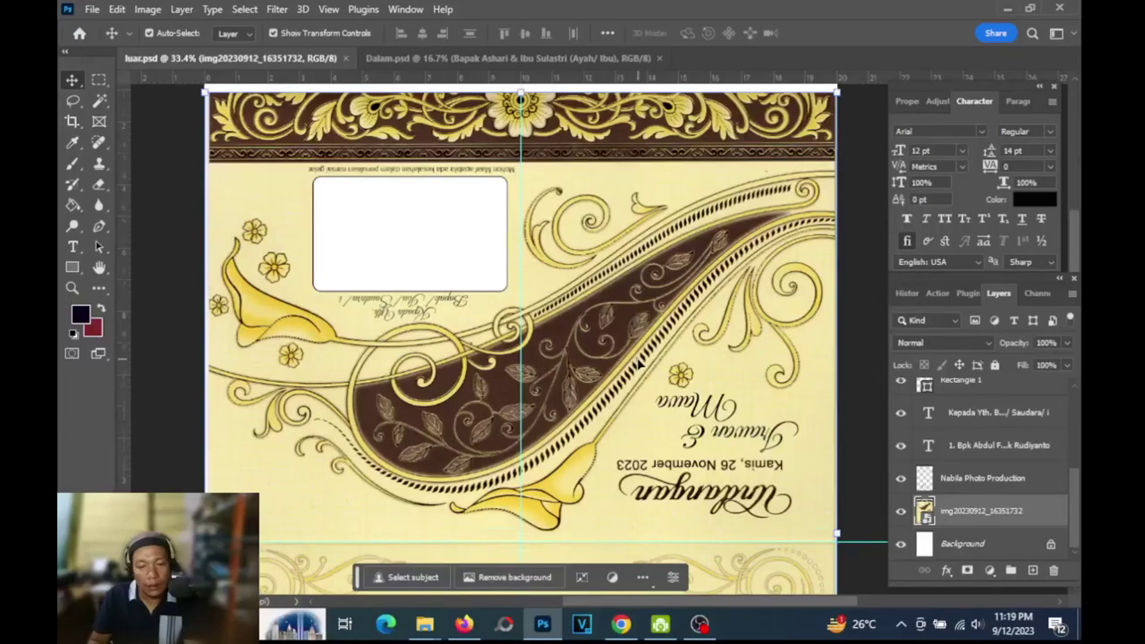
scroll(638, 362, "down", 5)
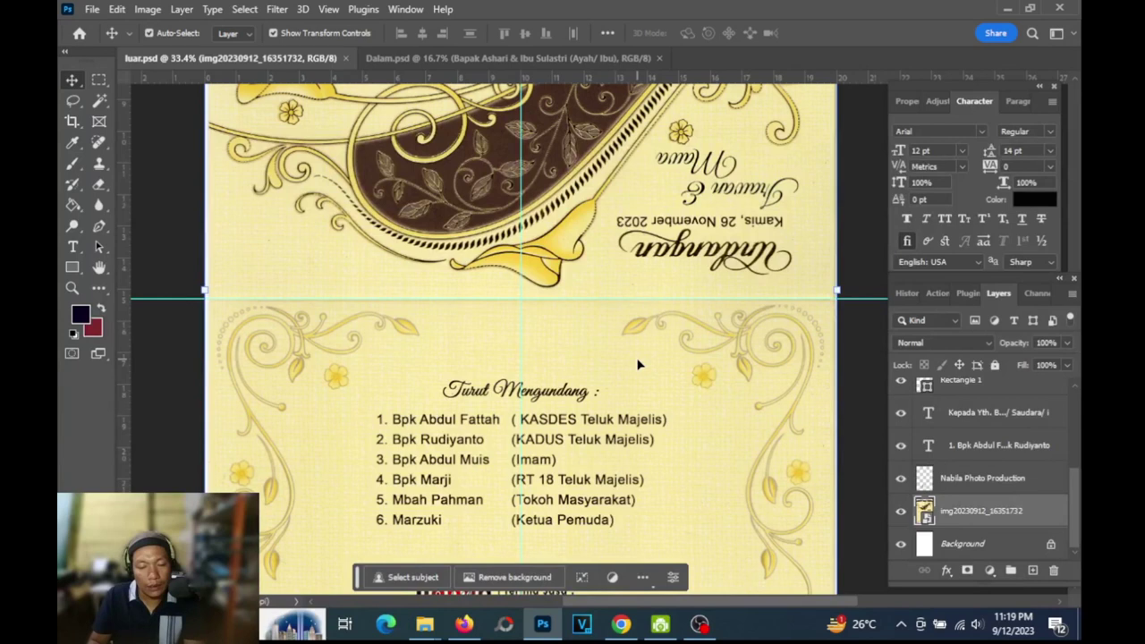
scroll(638, 362, "down", 1)
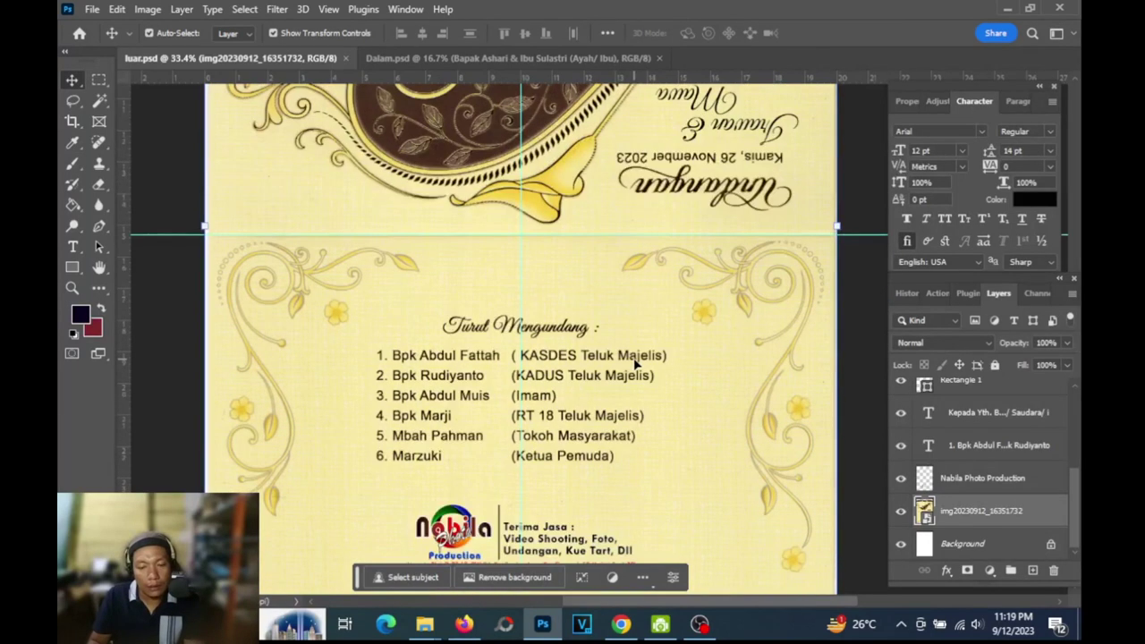
scroll(638, 362, "down", 1)
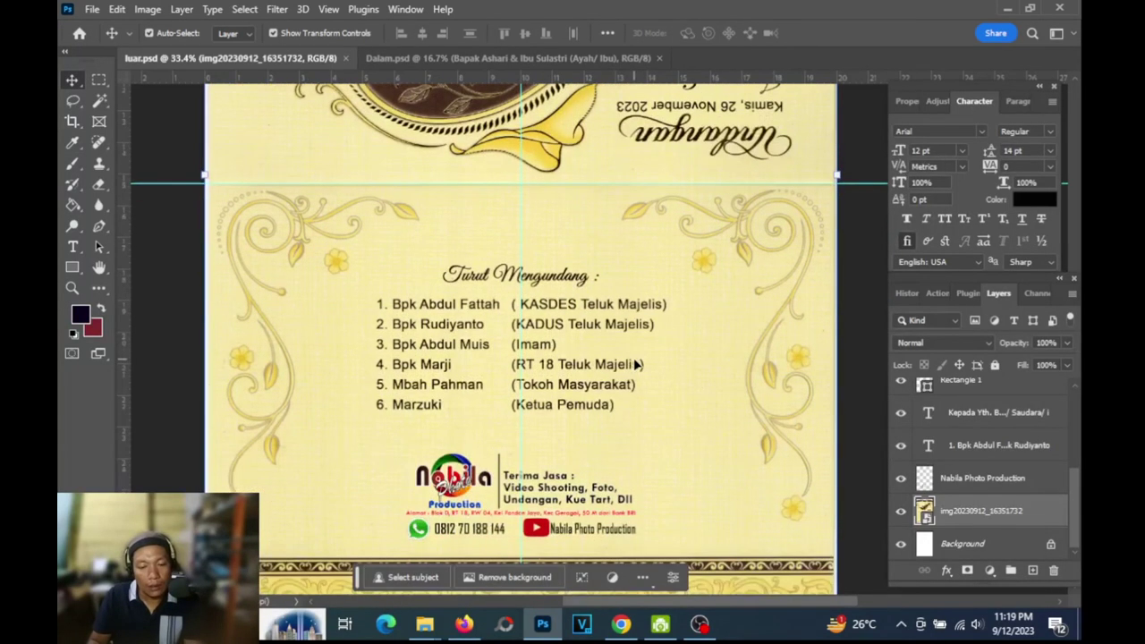
scroll(635, 364, "up", 1)
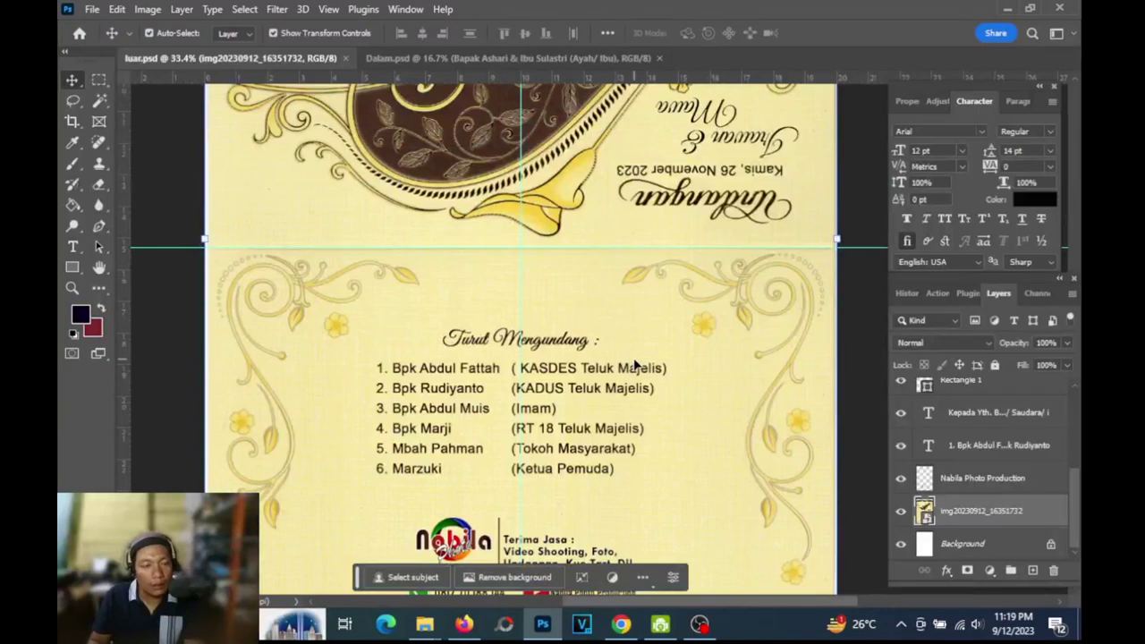
scroll(635, 364, "up", 1)
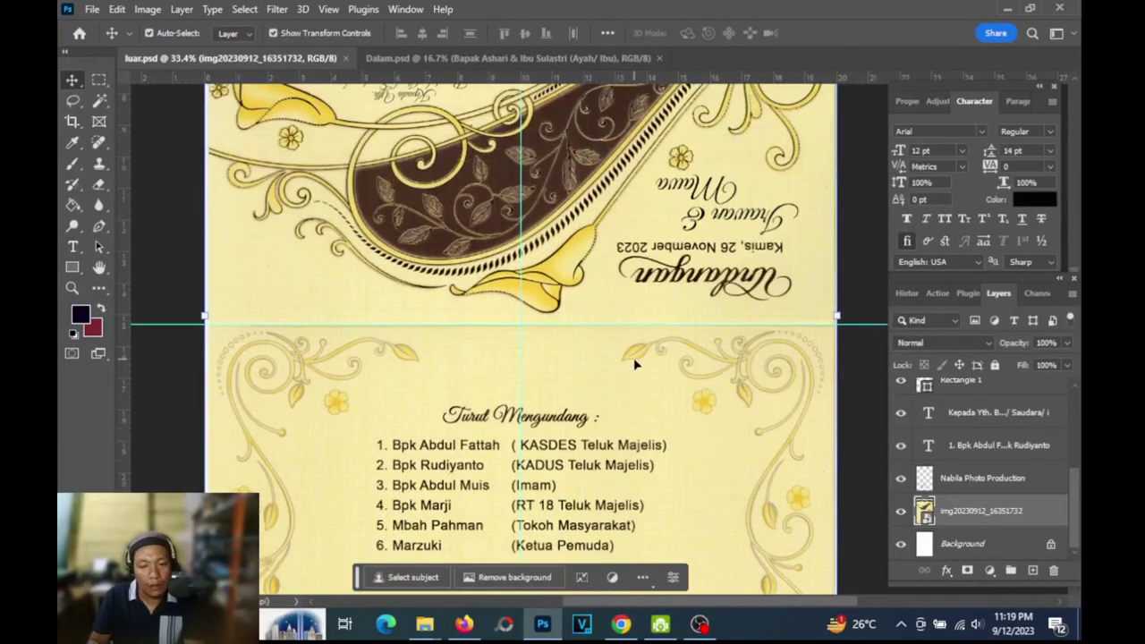
scroll(633, 358, "up", 1)
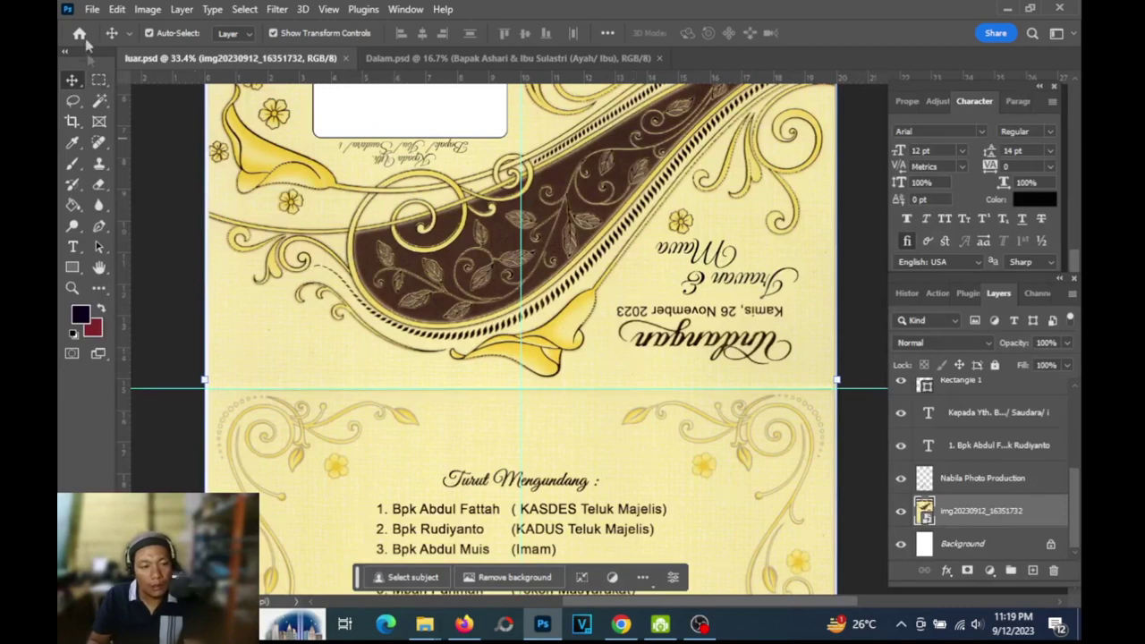
Create a new portrait document 20 cm wide and 30.6 cm high at 300 pixels/inch, in RGB Color with a white background.
left_click(91, 9)
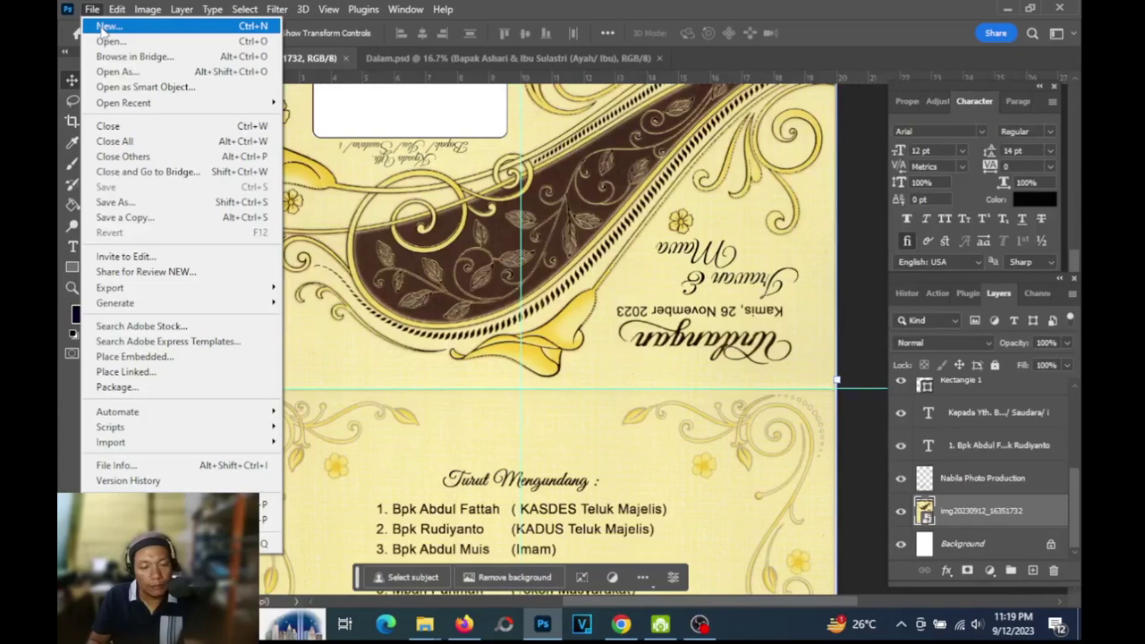
left_click(105, 27)
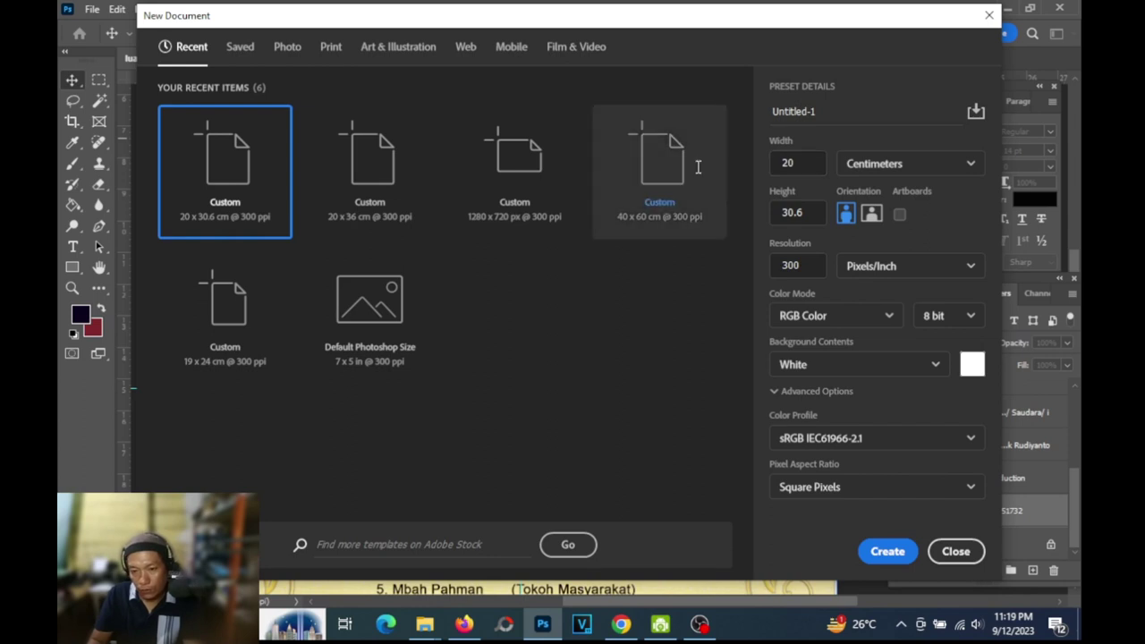
left_click(795, 163)
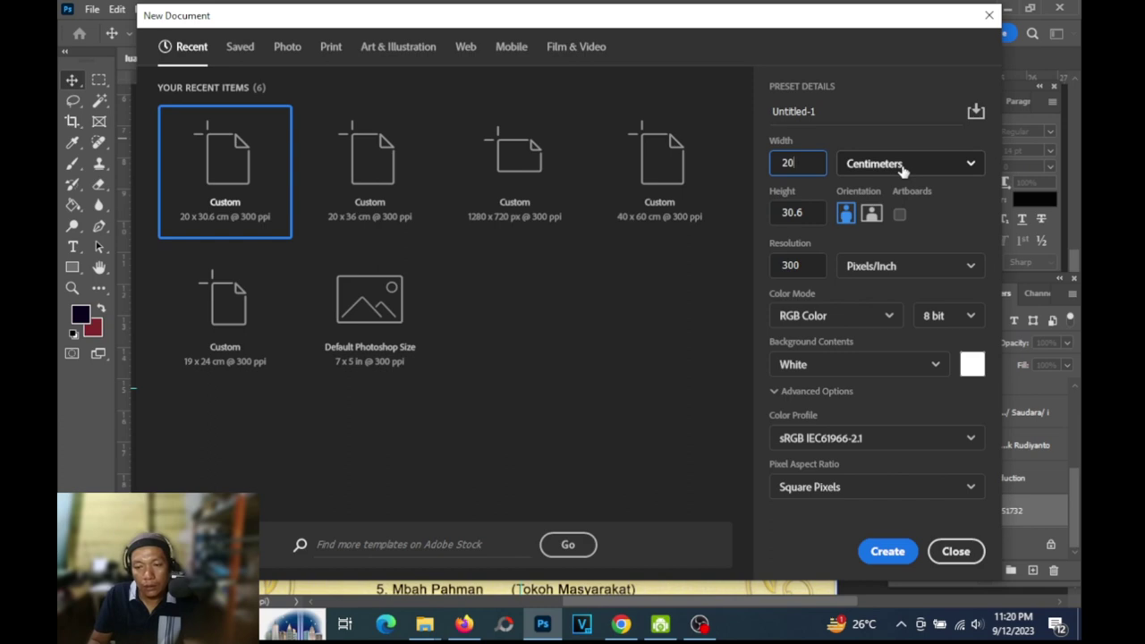
left_click(903, 170)
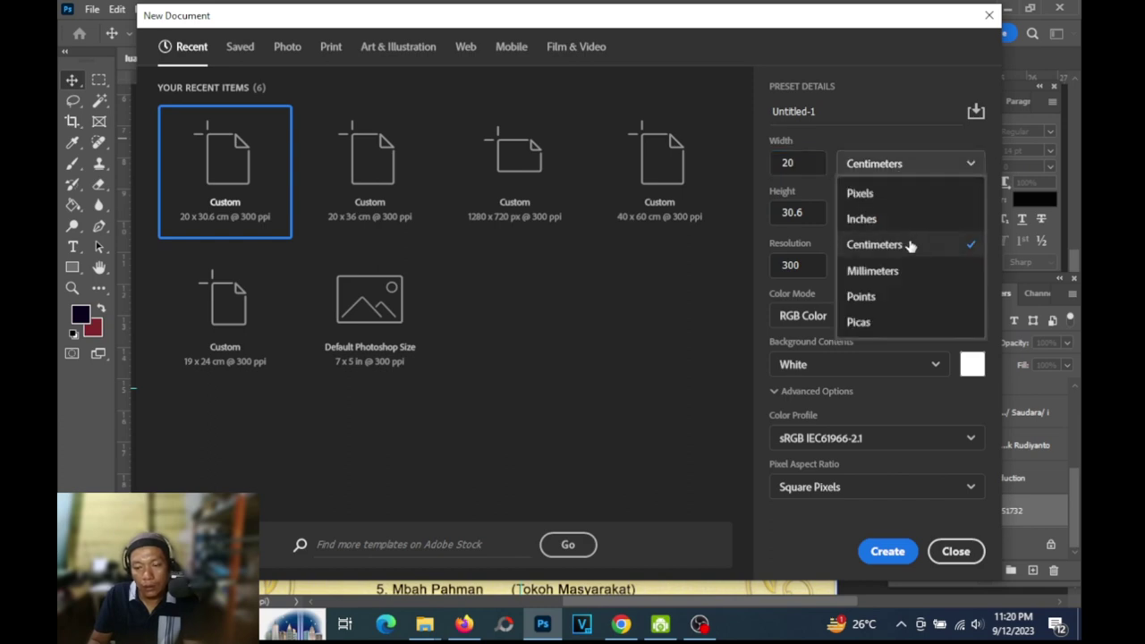
left_click(909, 245)
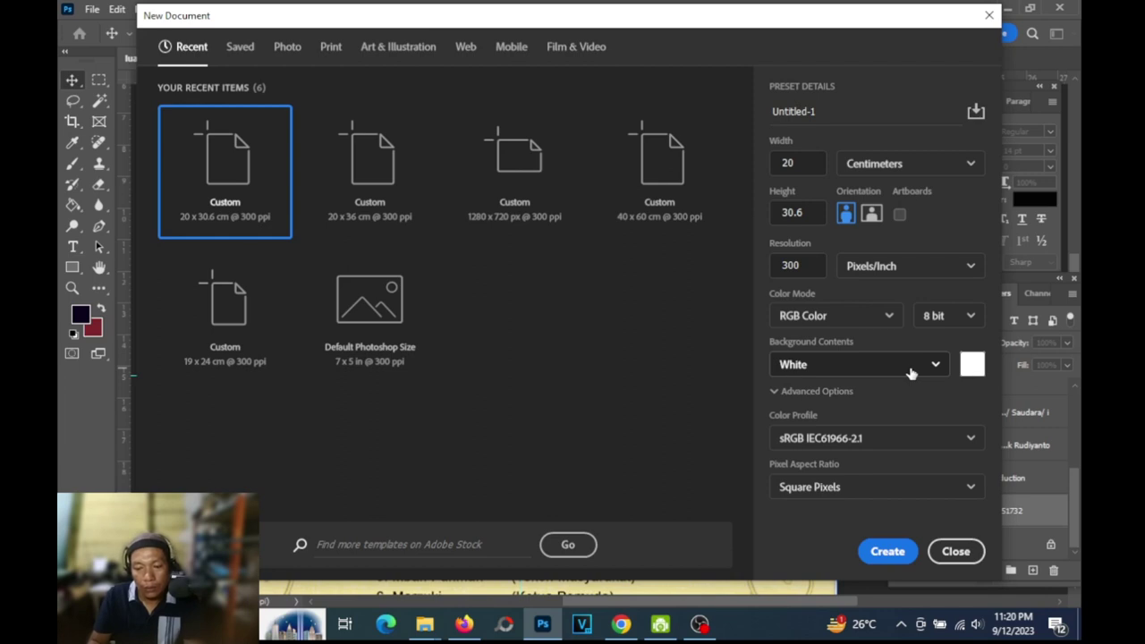
left_click(887, 551)
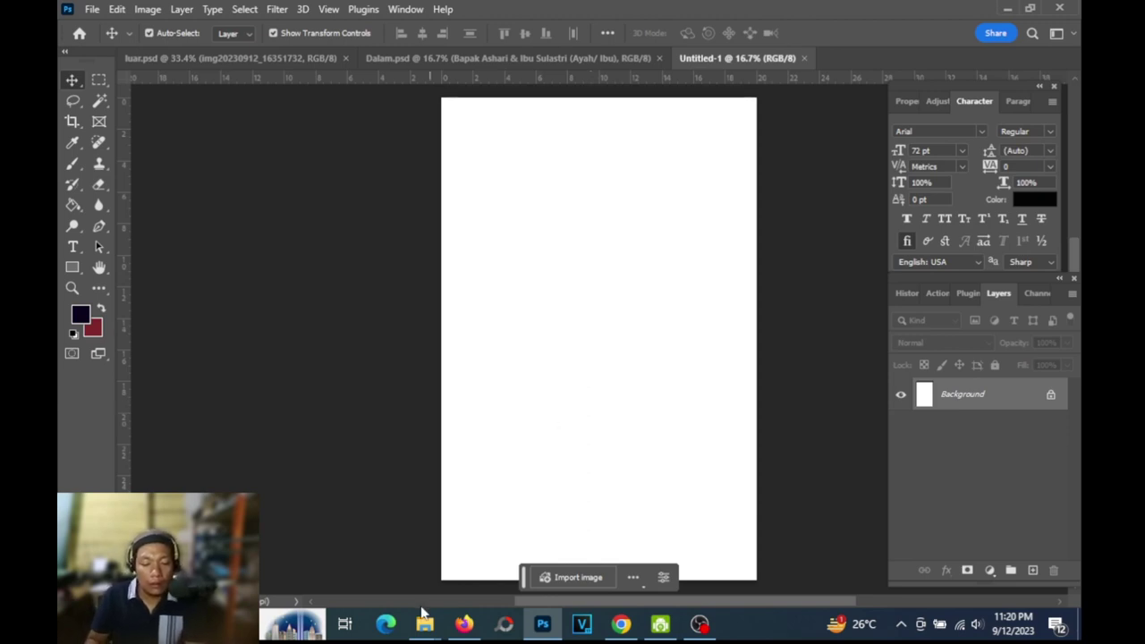
Switch to File Explorer and find the scanned blank background img20230912_23050878 in the Pictures folder.
mouse_move(426, 620)
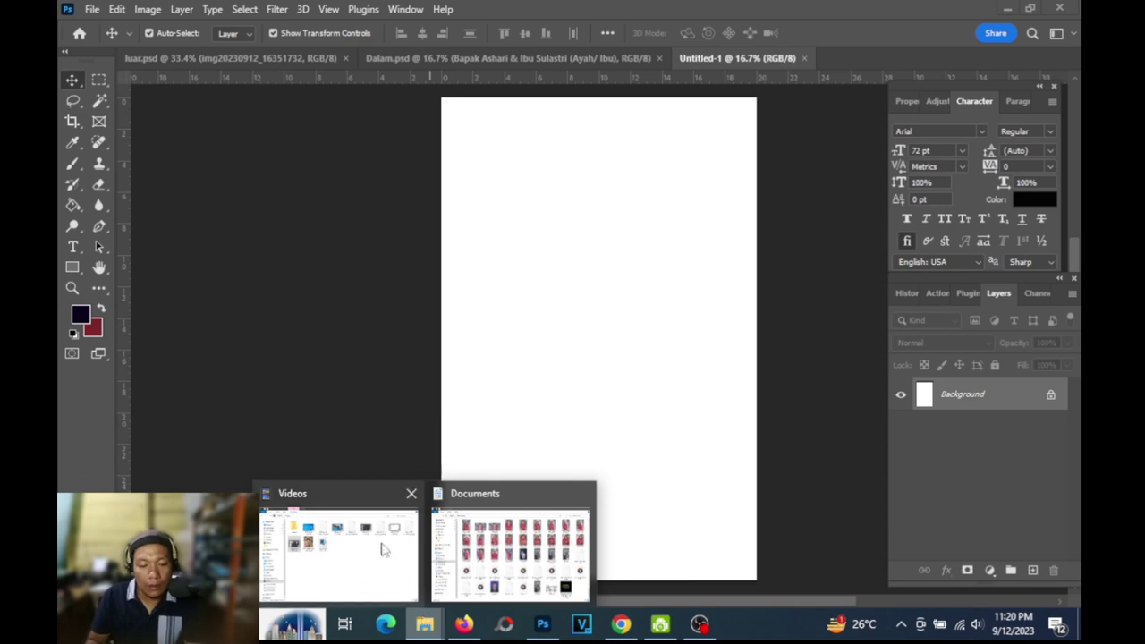
left_click(508, 535)
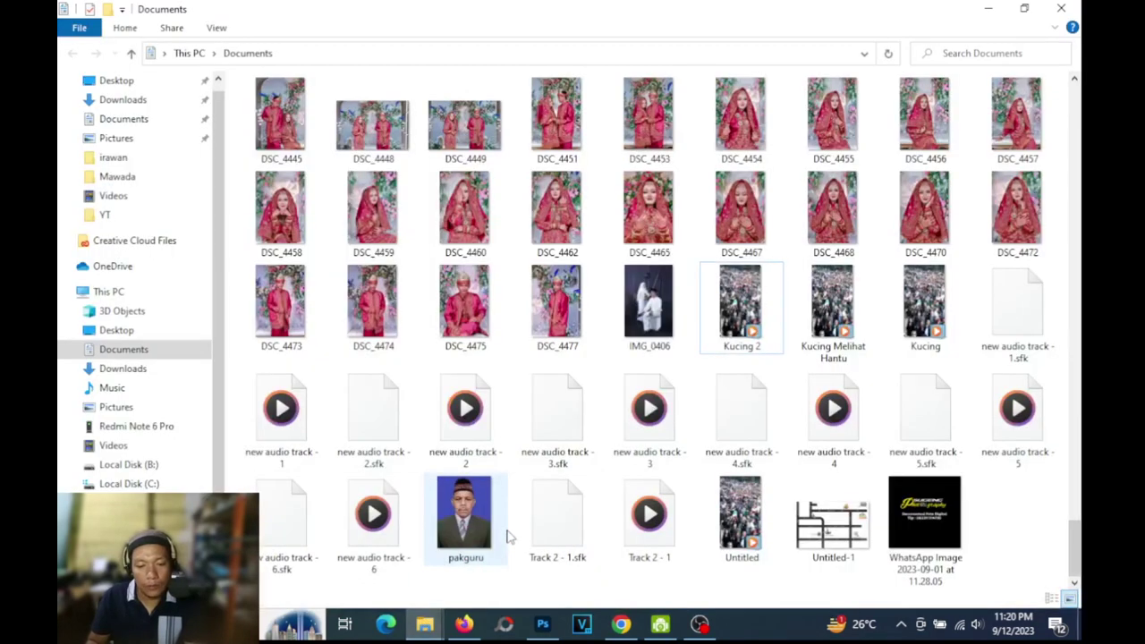
left_click(148, 405)
scroll(921, 287, "down", 5)
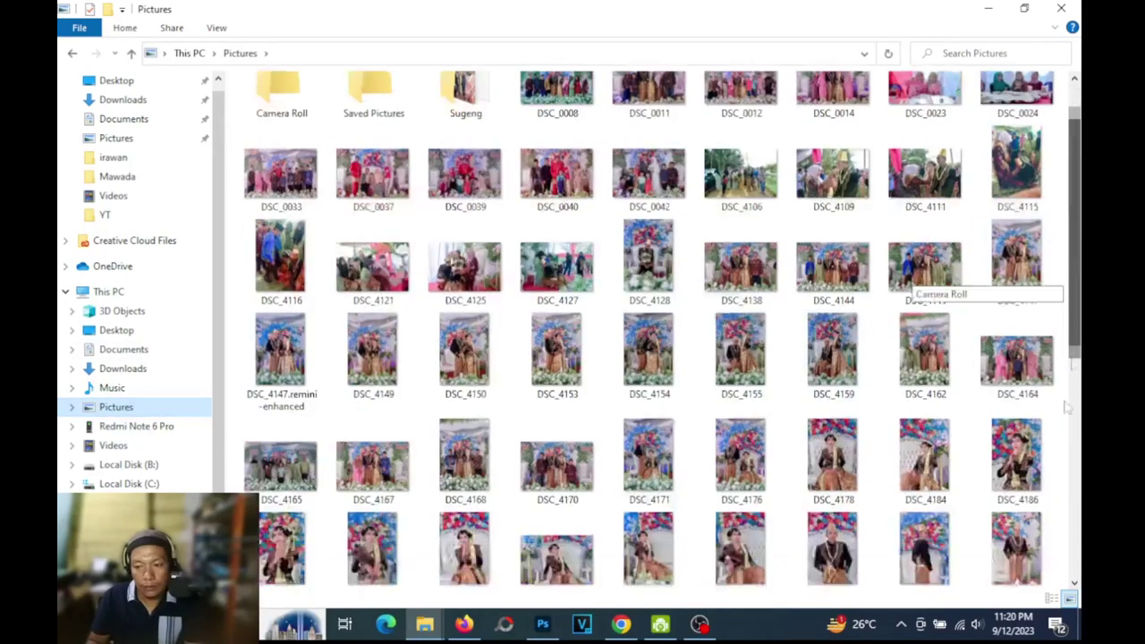
left_click(387, 559)
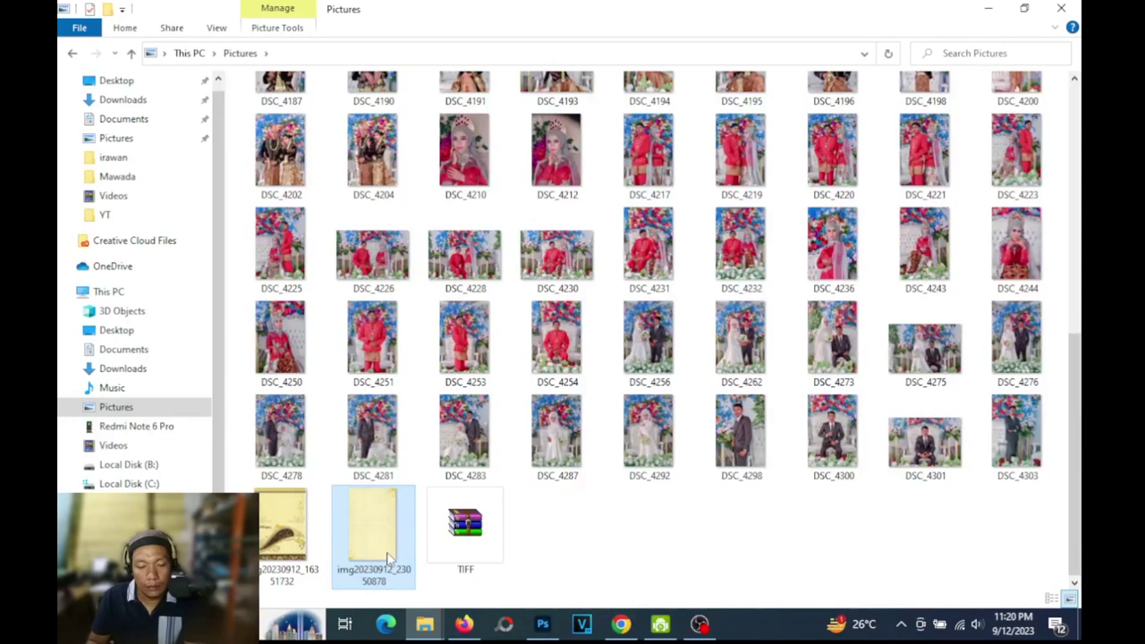
Switch back to Photoshop and add a vertical and a horizontal guide through the centre of the blank page.
left_click(542, 623)
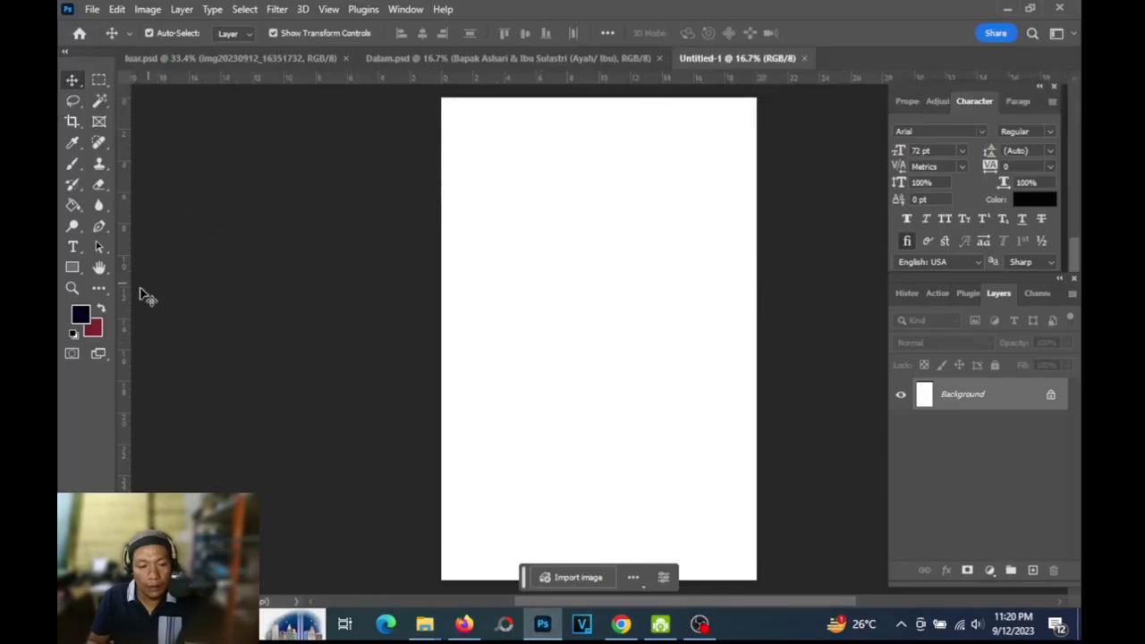
left_click_drag(122, 300, 599, 350)
left_click_drag(626, 83, 613, 338)
Place img20230912_23050878 from the Pictures folder onto the page, centred on the guides at 100% scale.
mouse_move(432, 623)
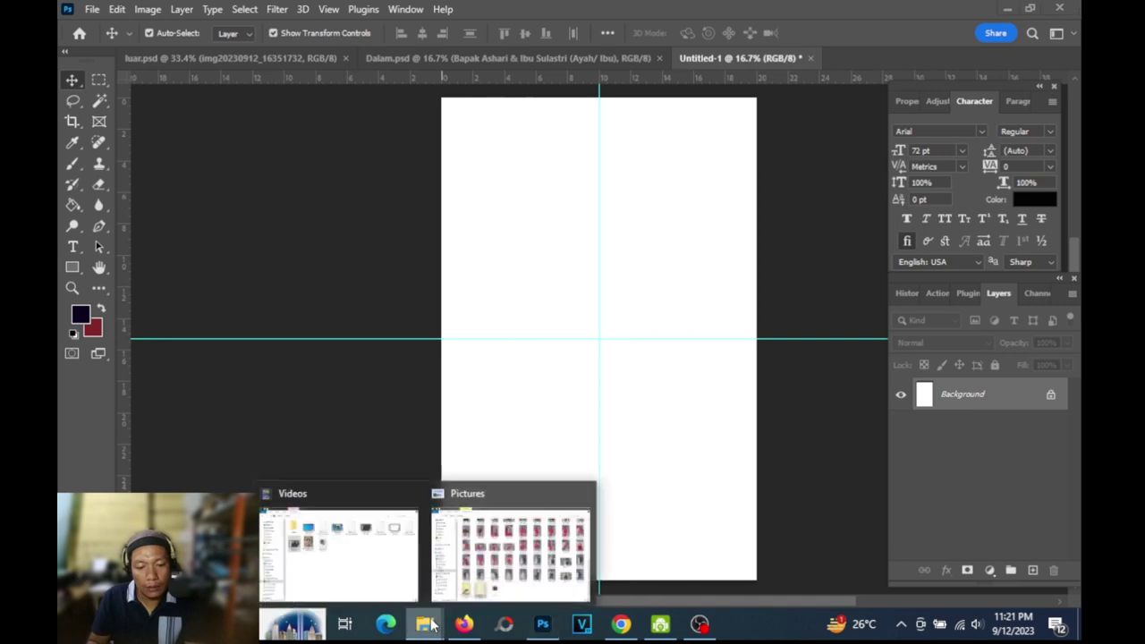
left_click(510, 545)
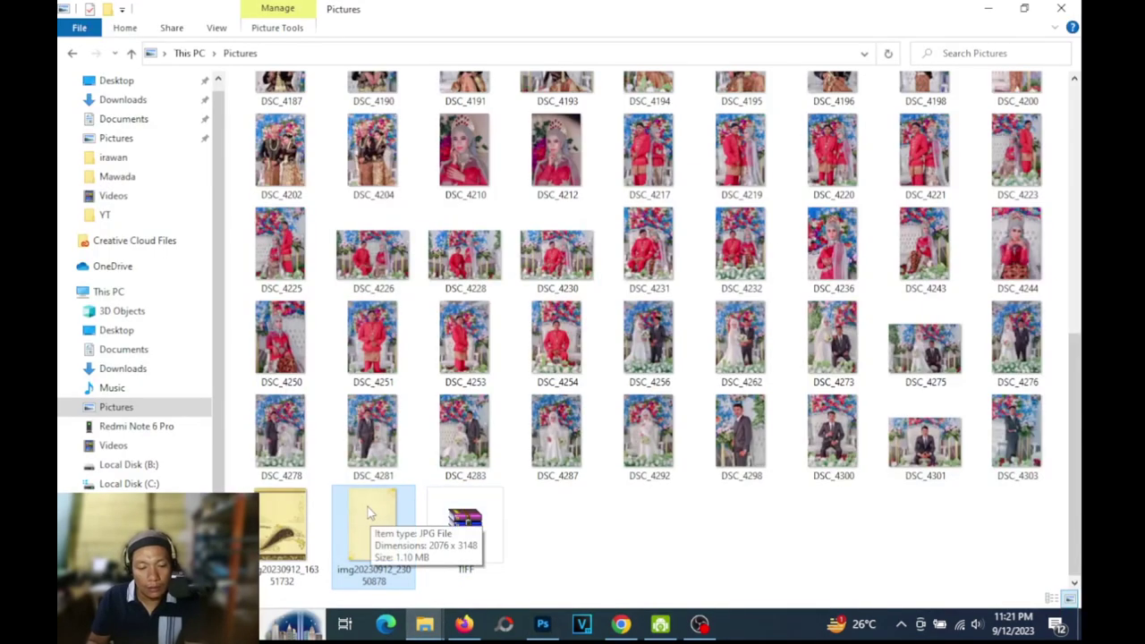
left_click_drag(367, 505, 591, 378)
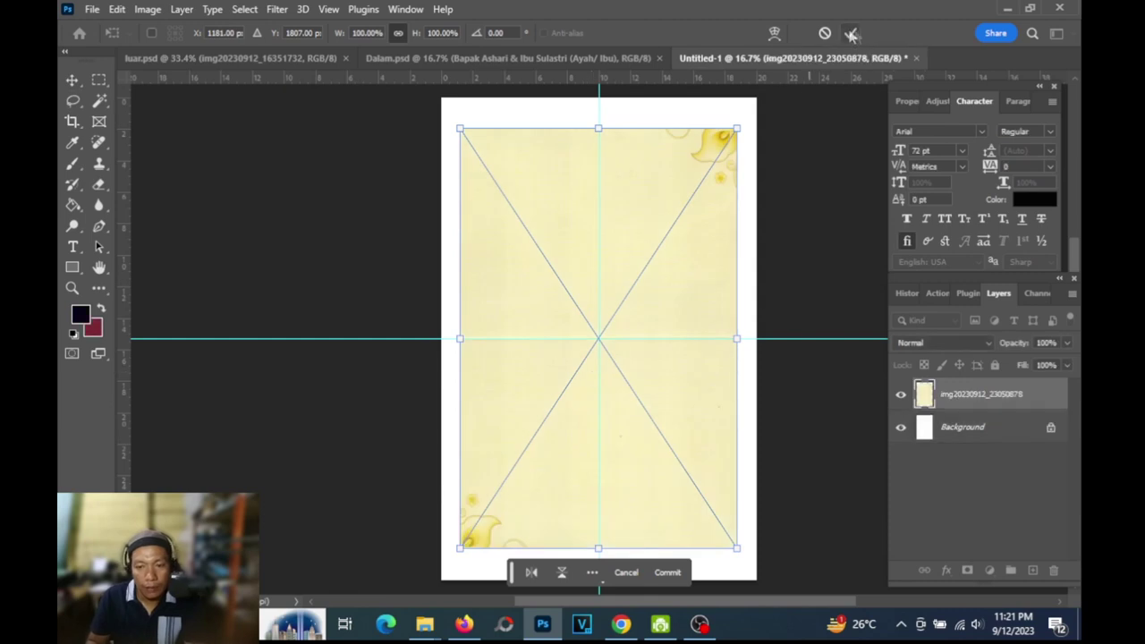
left_click(849, 32)
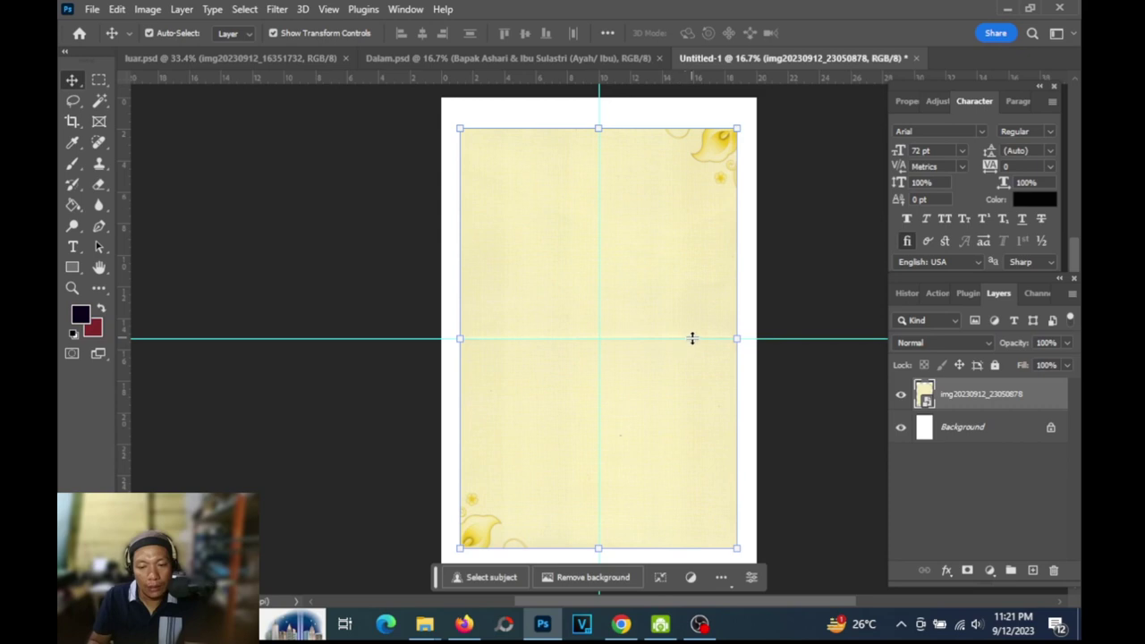
Examine the fold line of the placed scan against the horizontal guide up close, and check the whole page.
left_click(72, 287)
left_click_drag(478, 338, 629, 332)
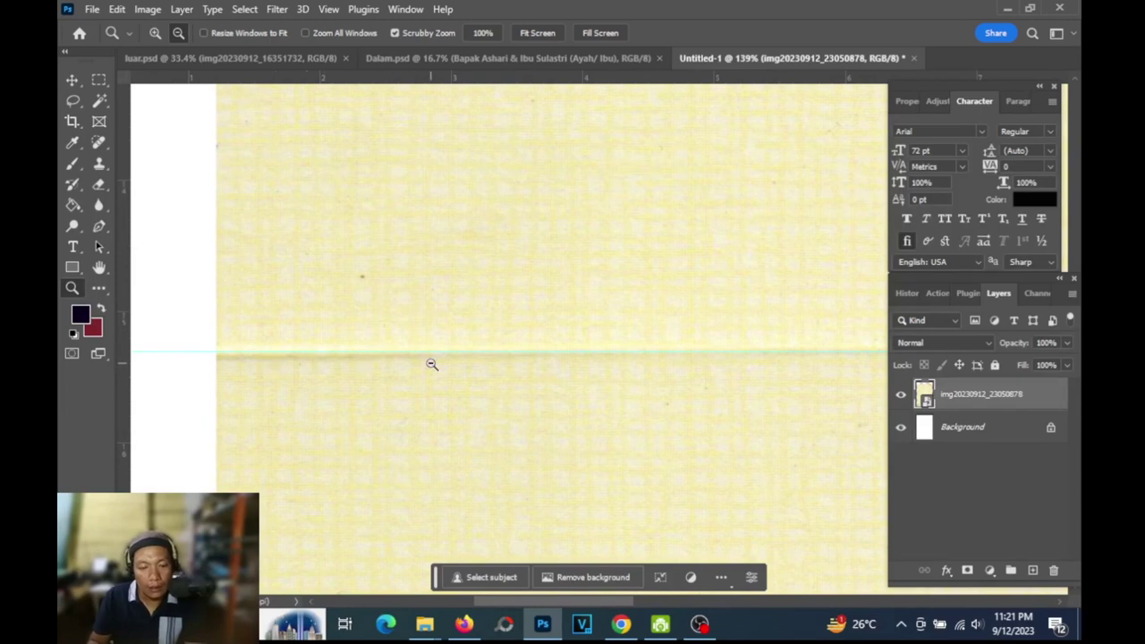
mouse_move(439, 360)
left_mouse_down()
mouse_move(388, 357)
mouse_move(510, 361)
mouse_move(429, 358)
left_mouse_up()
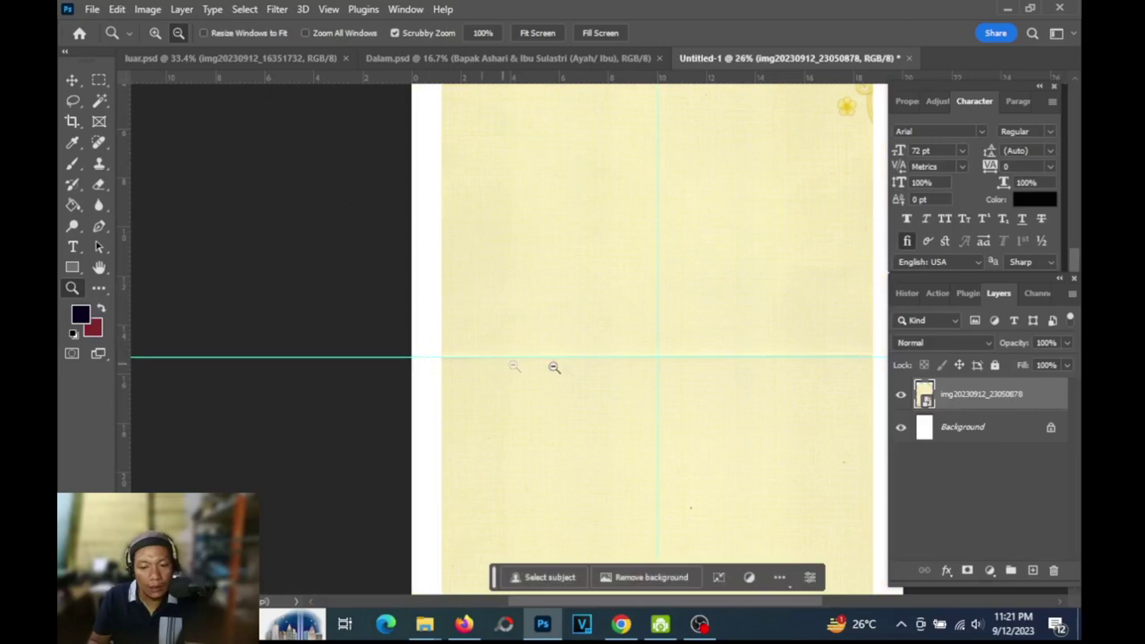
left_click_drag(514, 365, 497, 367)
mouse_move(660, 399)
left_mouse_down()
mouse_move(677, 396)
mouse_move(655, 398)
left_mouse_up()
scroll(659, 601, "right", 3)
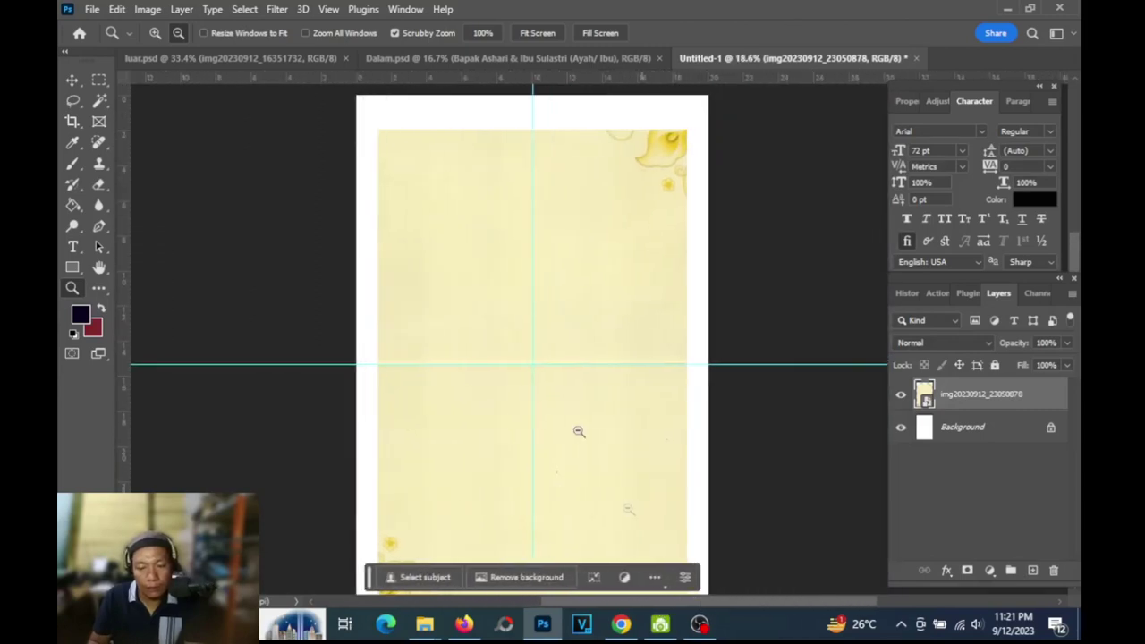
scroll(552, 391, "up", 1)
scroll(552, 391, "down", 5)
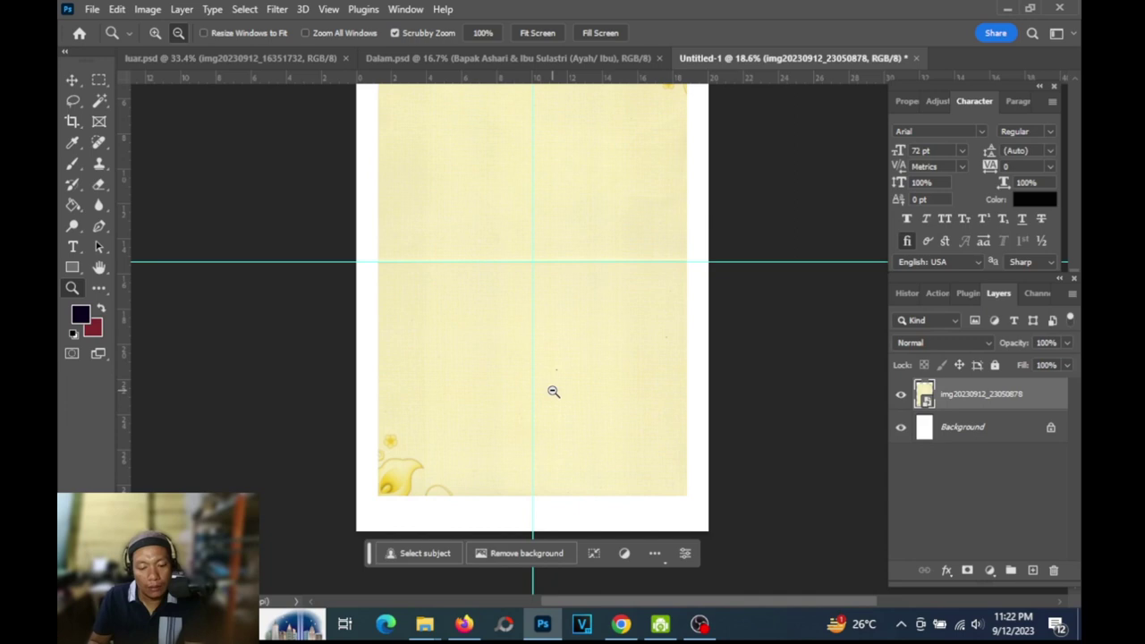
scroll(553, 391, "up", 3)
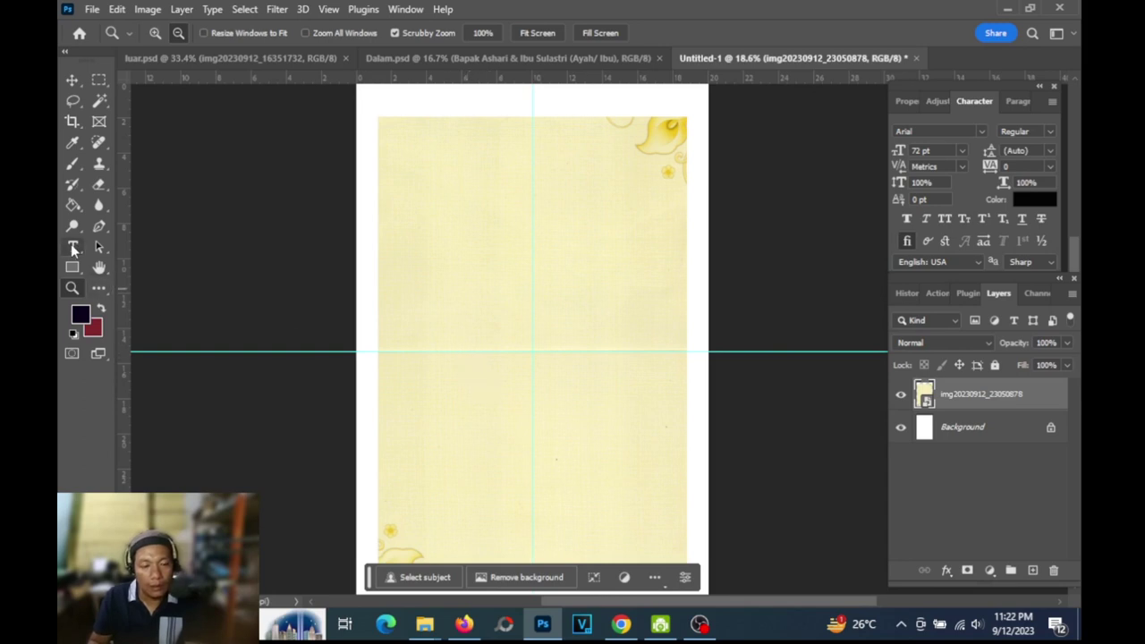
Switch to File Explorer and open the folder with the couple's edited photo inside Undangan 2 on Local Disk (B:).
left_click(73, 246)
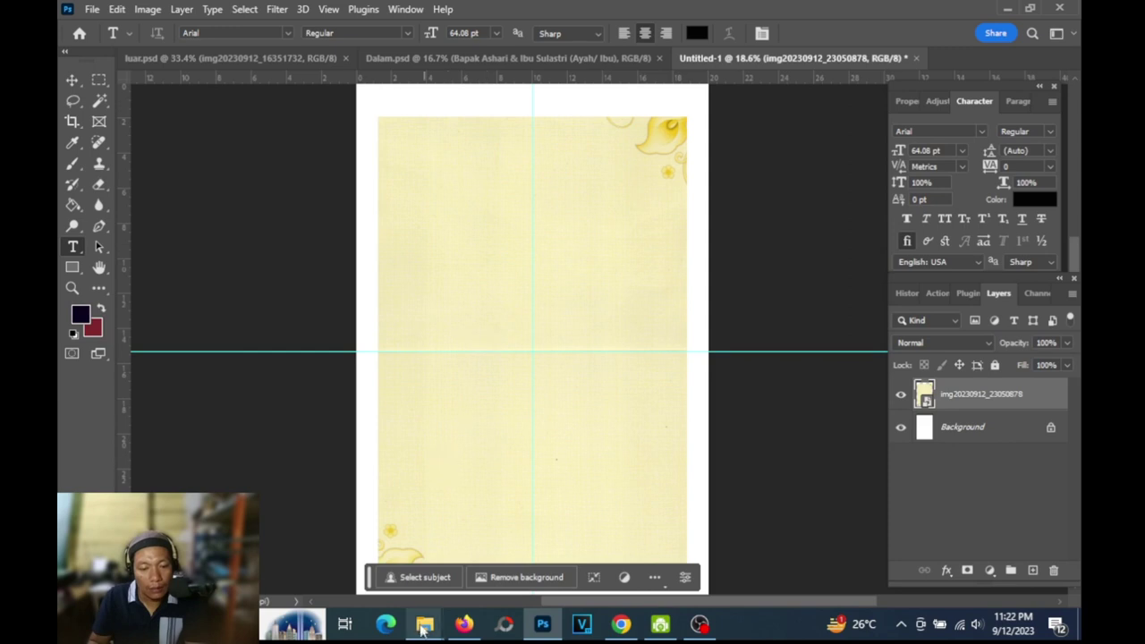
mouse_move(423, 626)
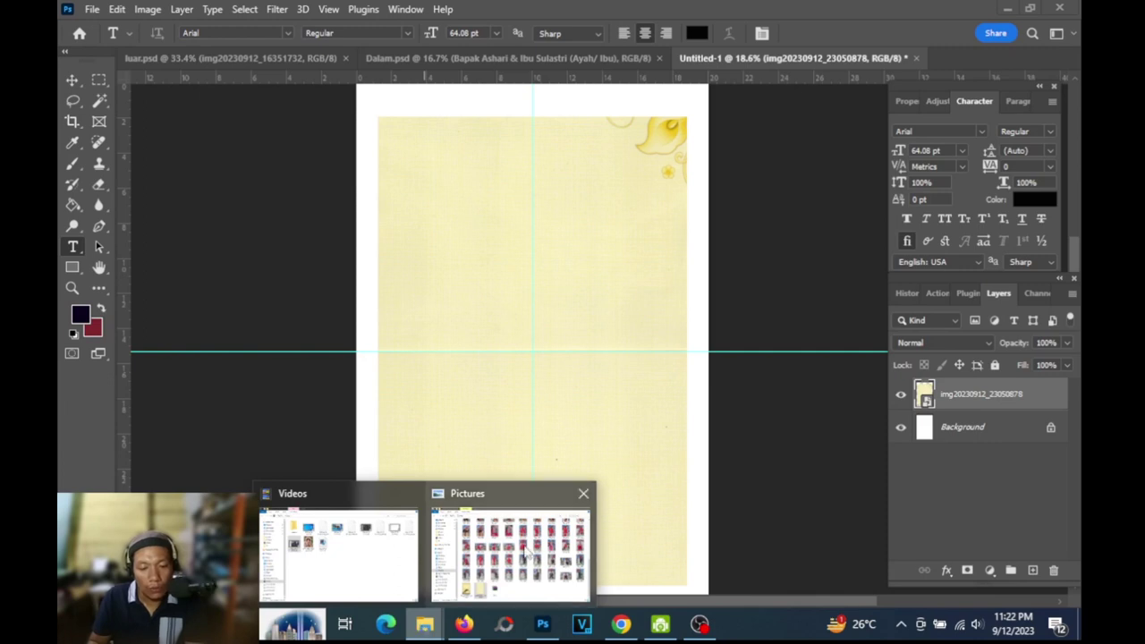
mouse_move(526, 554)
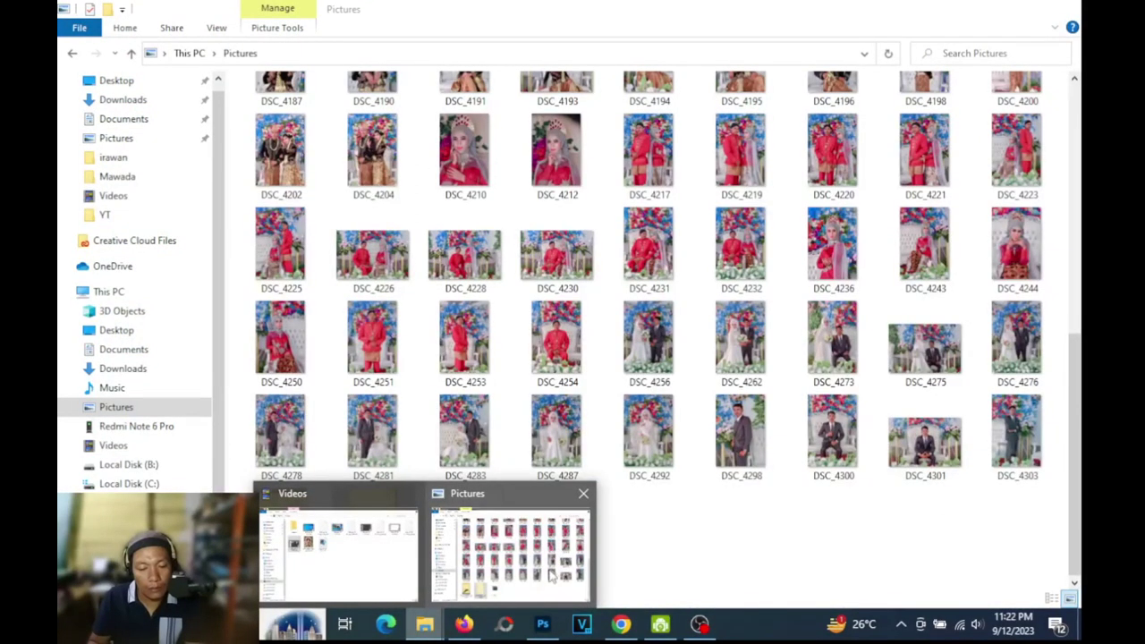
mouse_move(398, 562)
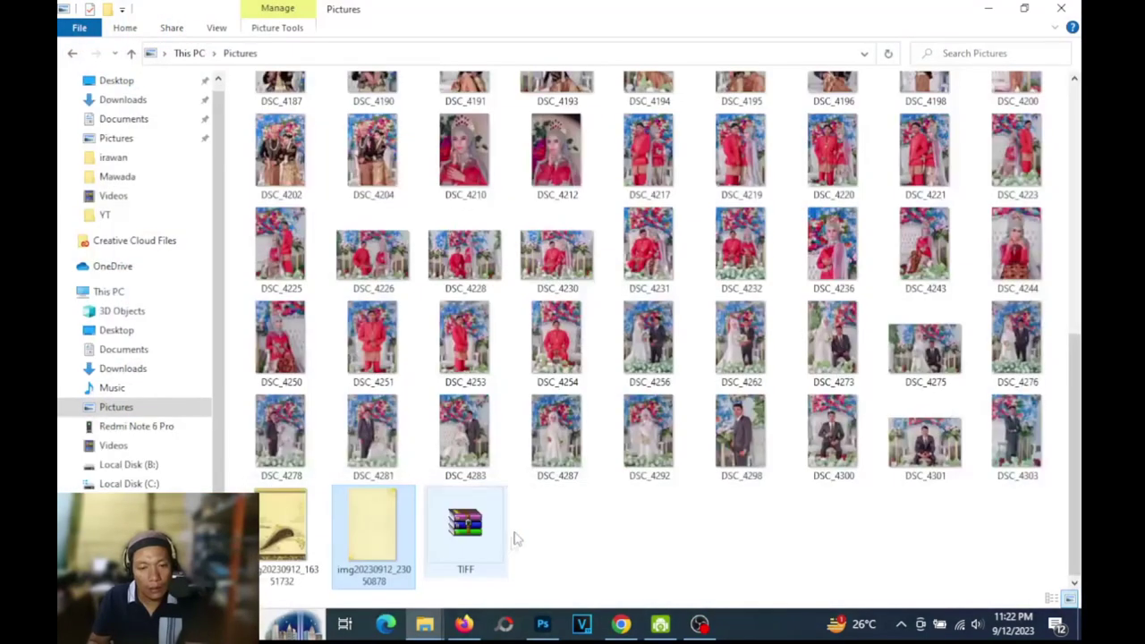
left_click(524, 533)
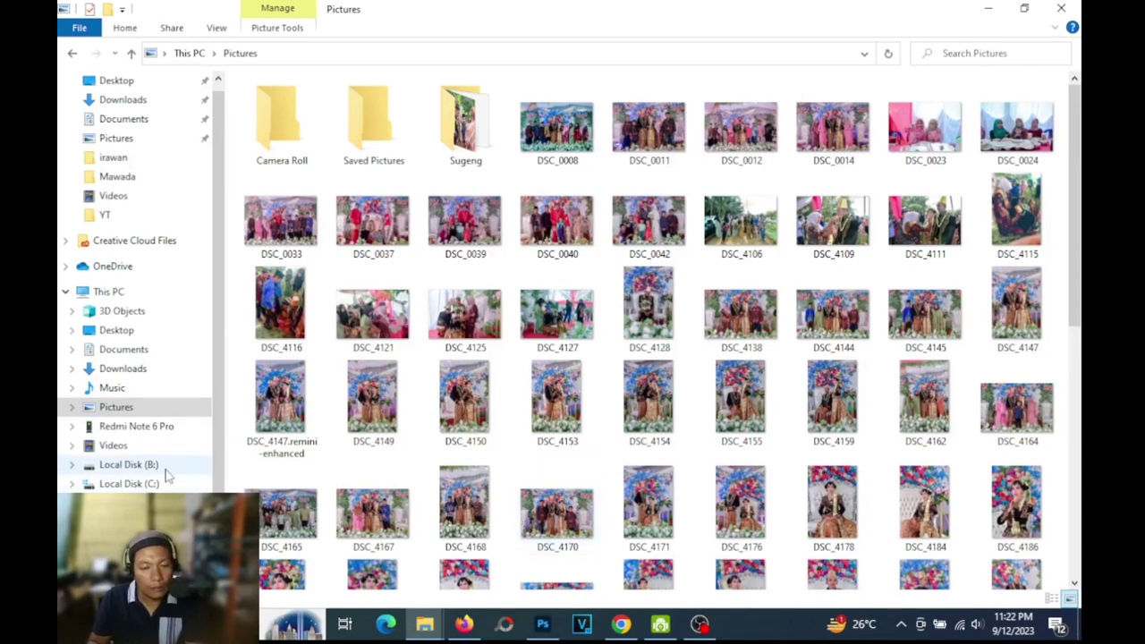
left_click(128, 465)
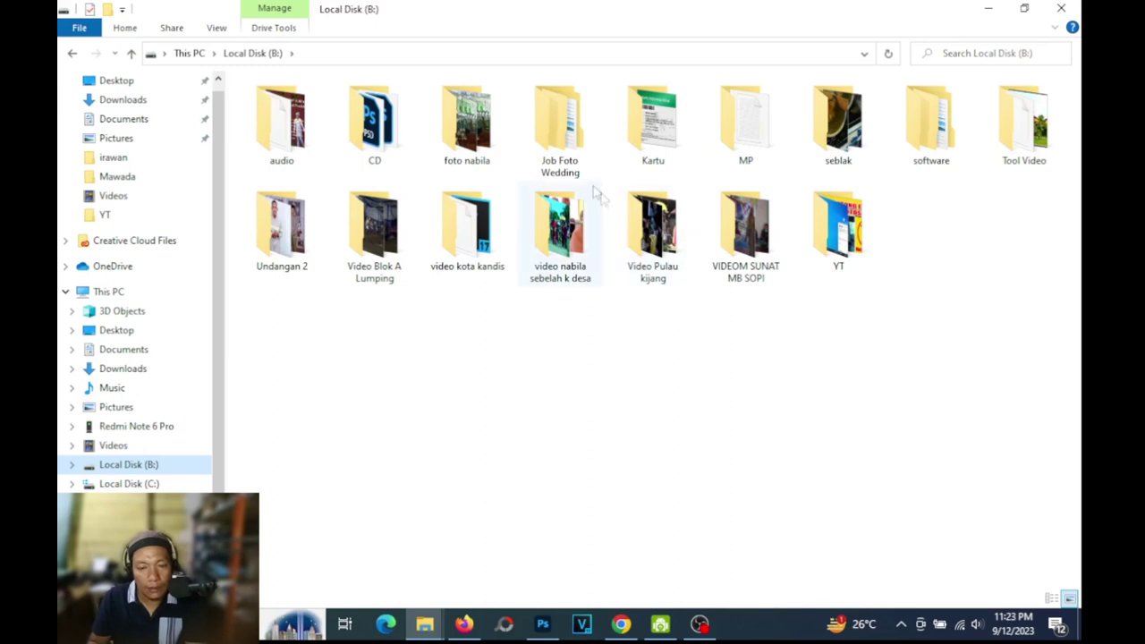
double_click(583, 163)
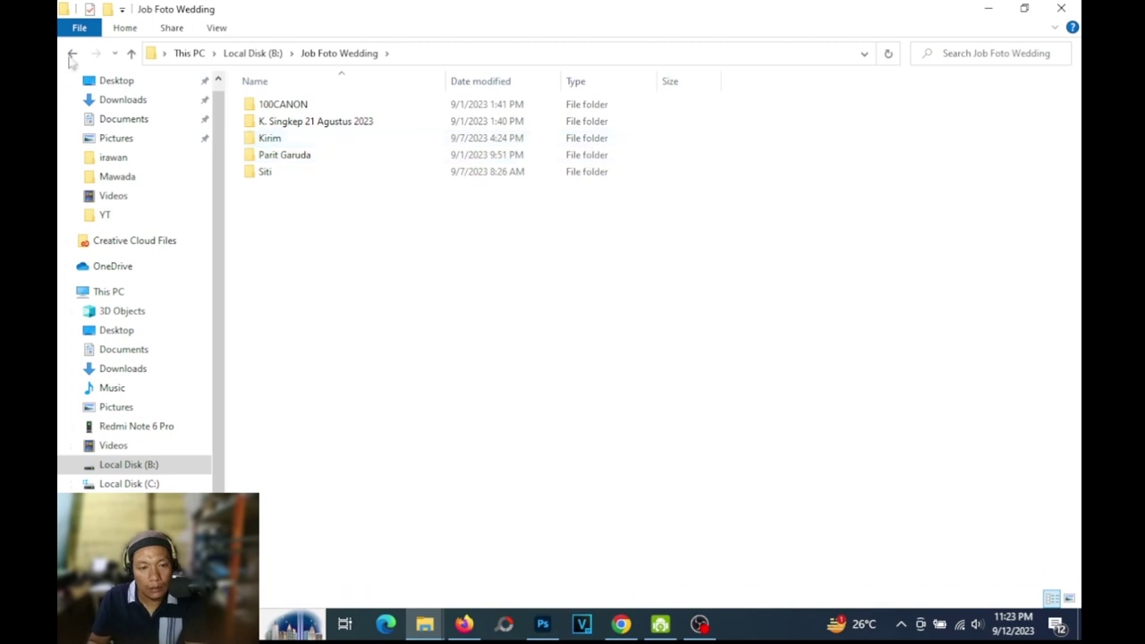
left_click(73, 53)
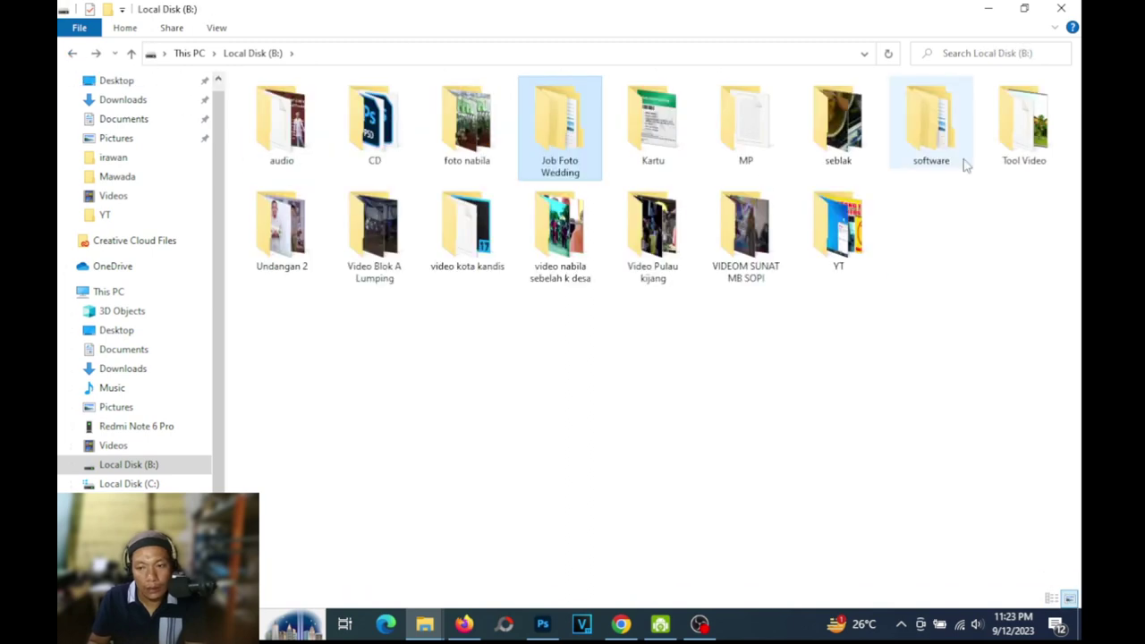
double_click(302, 258)
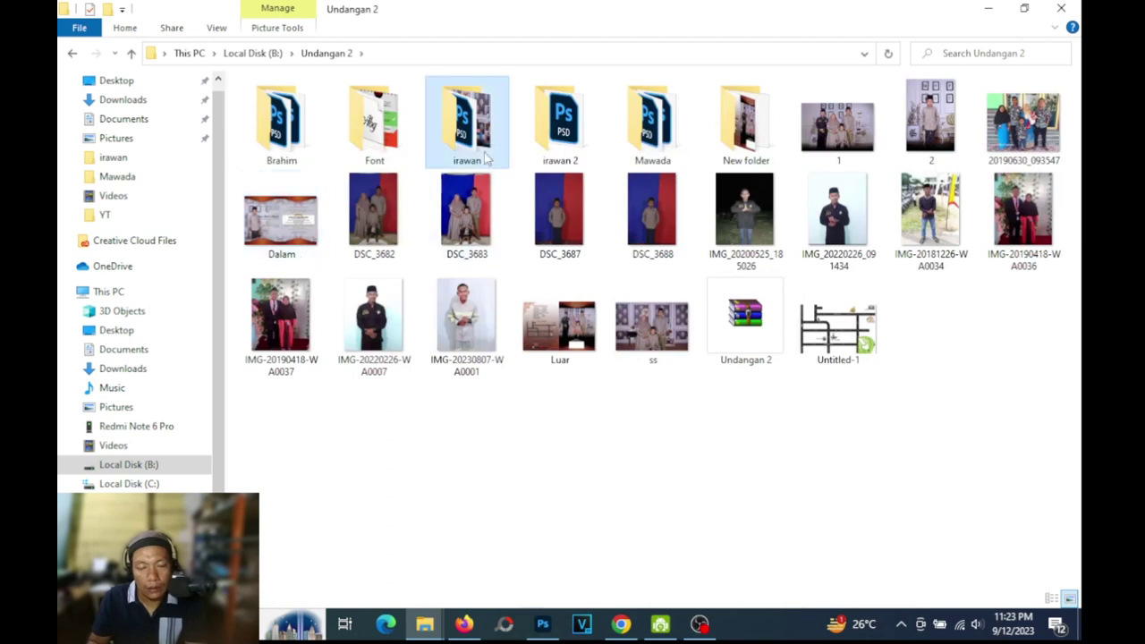
double_click(466, 125)
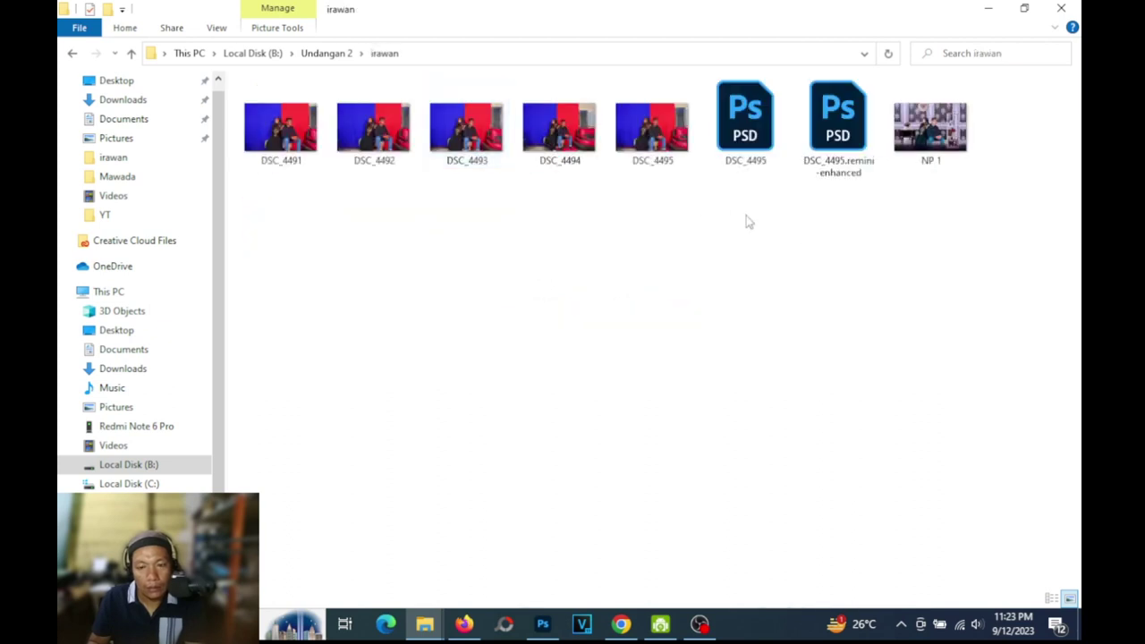
View the edited photo NP 1 and compare it with the original shot DSC_4495.
double_click(937, 147)
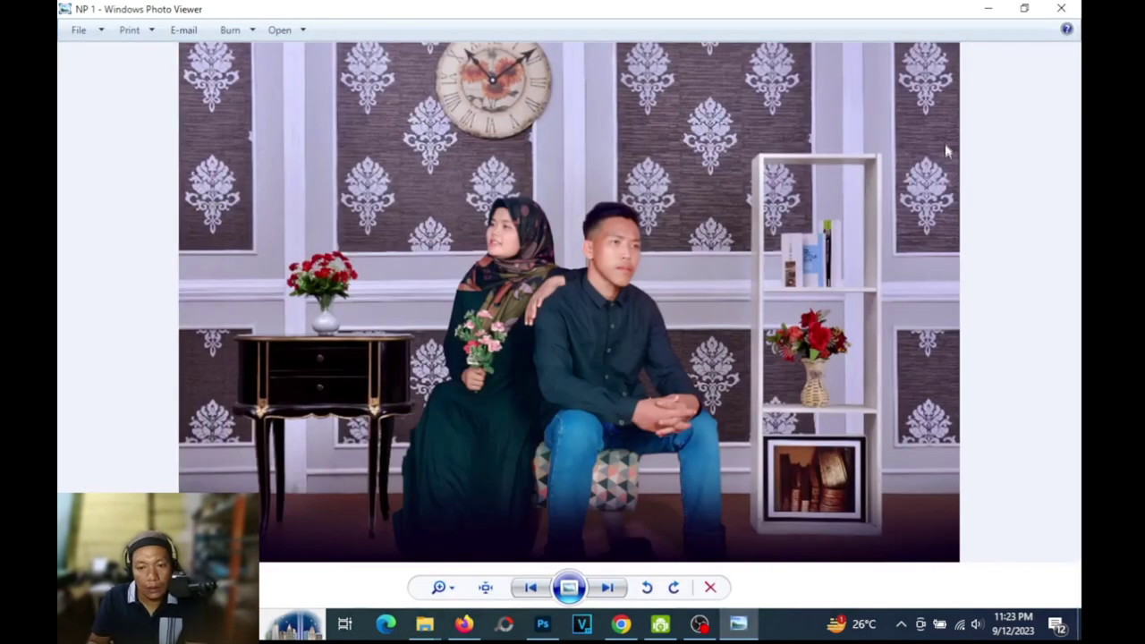
left_click(1061, 8)
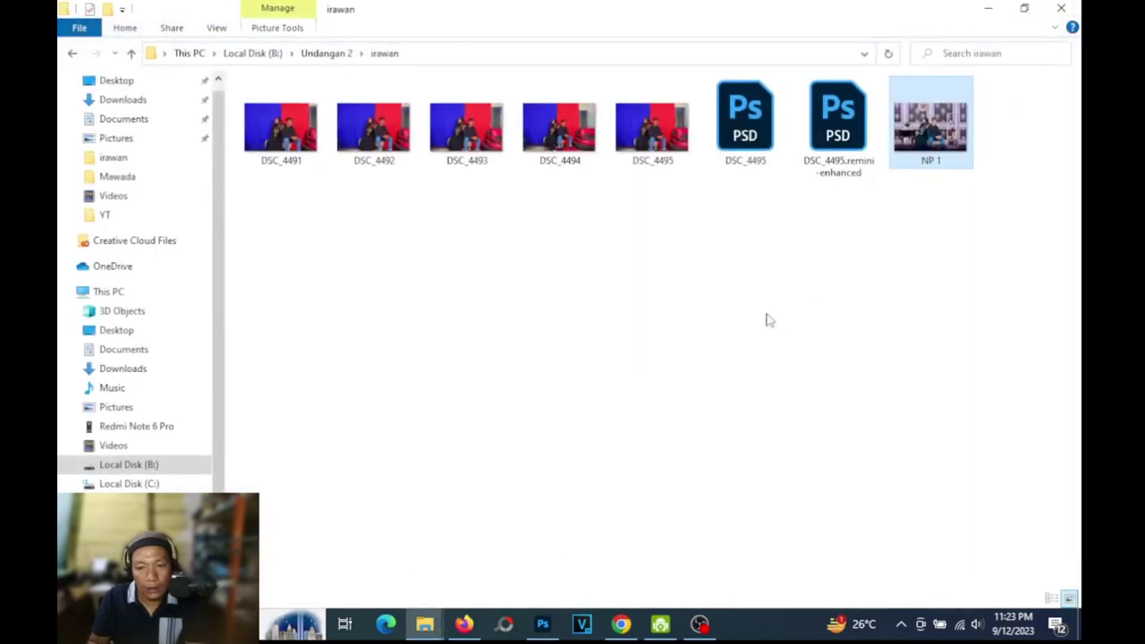
double_click(934, 147)
left_click(1055, 11)
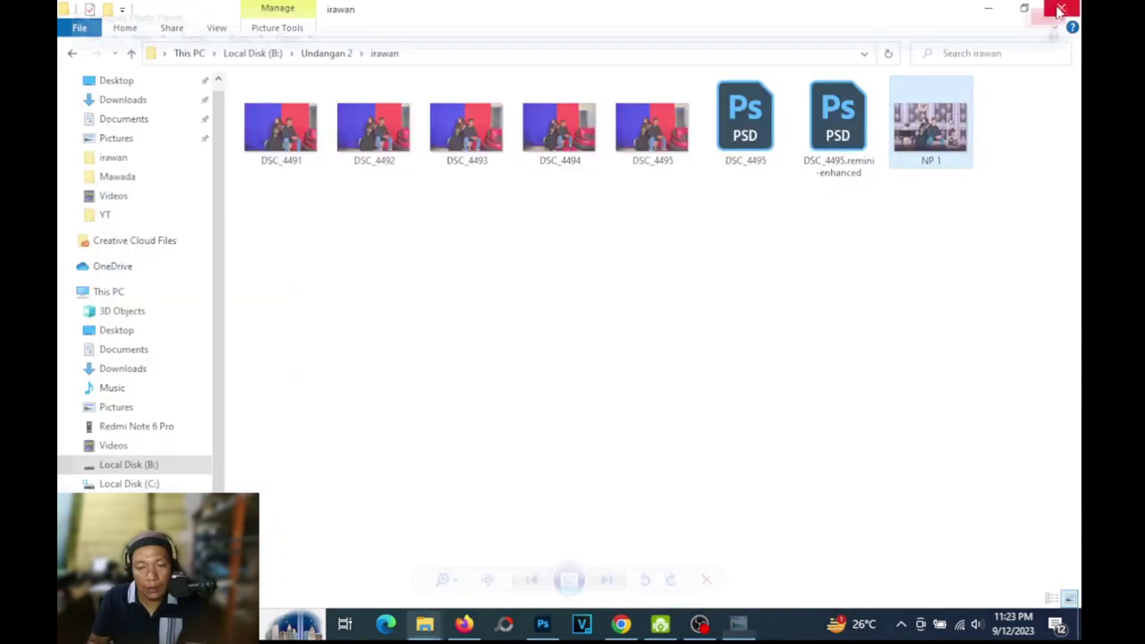
double_click(673, 159)
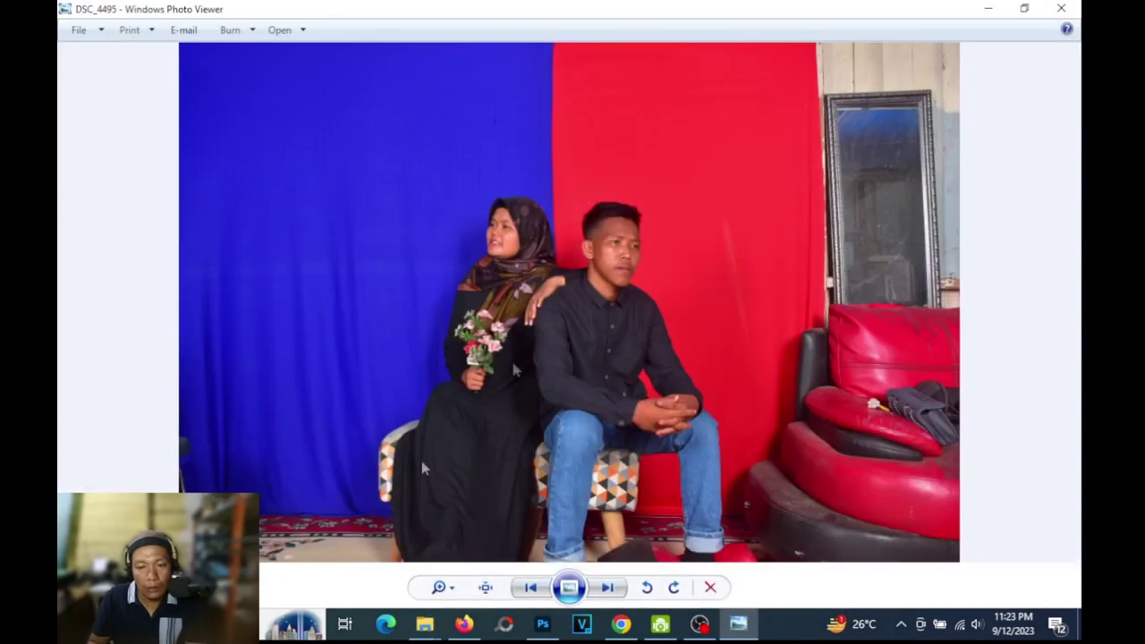
left_click(1061, 9)
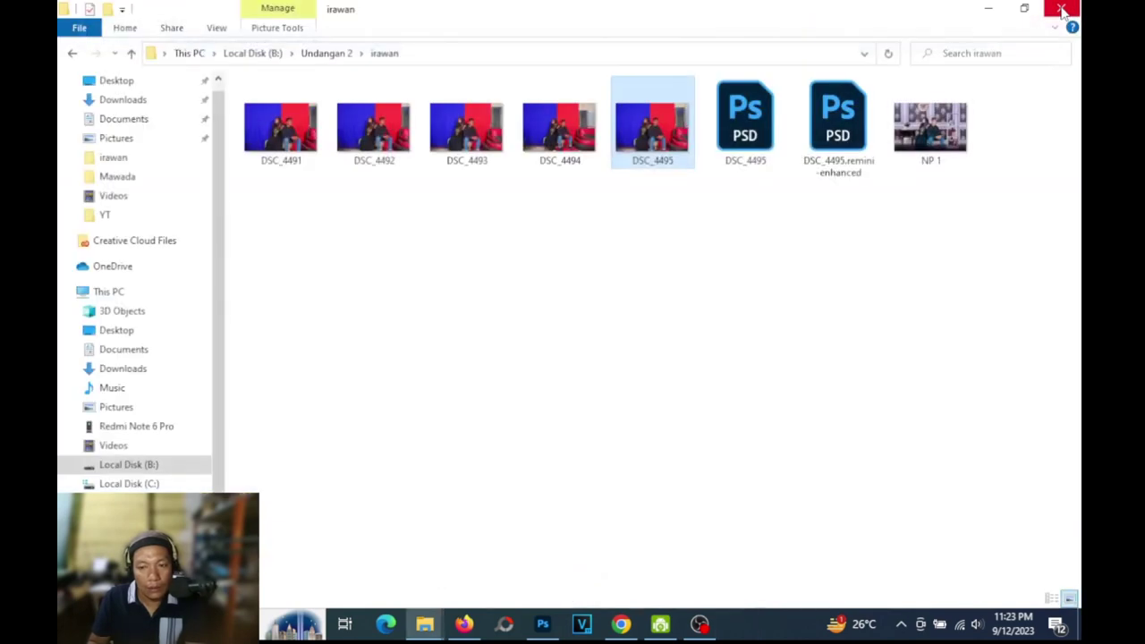
left_click(946, 149)
double_click(946, 149)
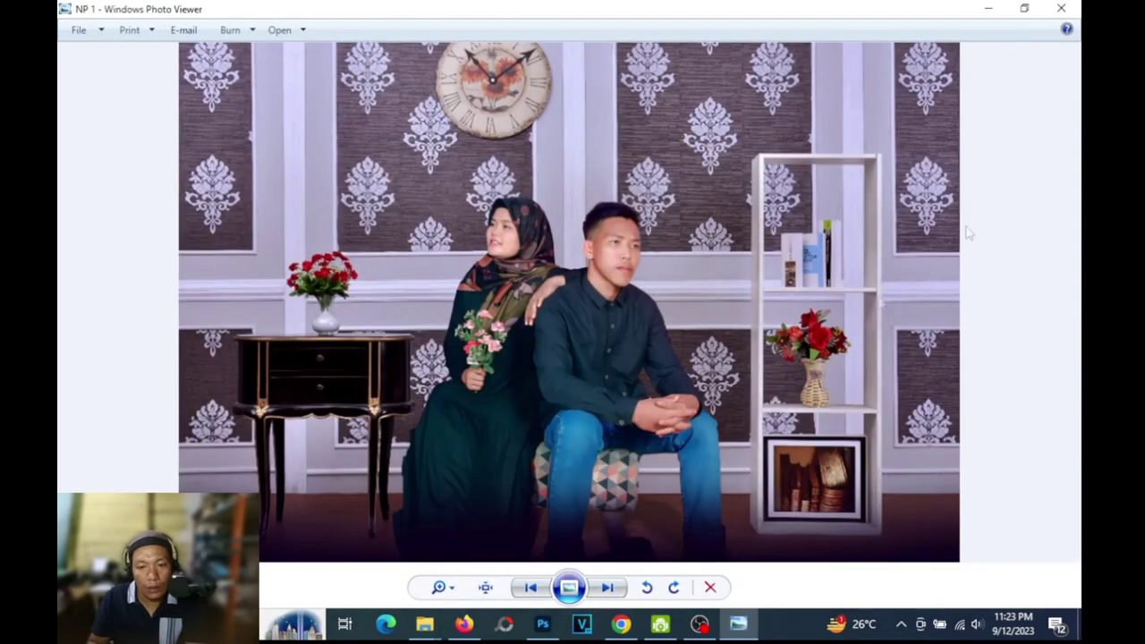
left_click(1062, 9)
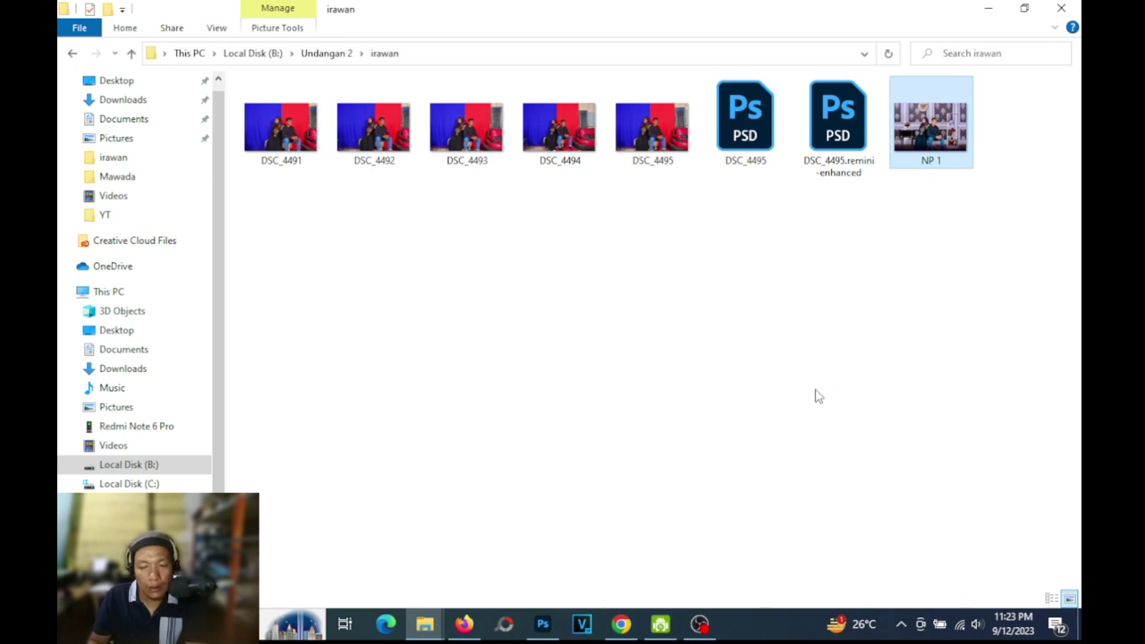
Place NP 1 on the invitation page at 13.84% scale, spanning the page width with its lower edge on the horizontal guide.
left_click_drag(932, 129, 539, 279)
left_click_drag(572, 221, 584, 172)
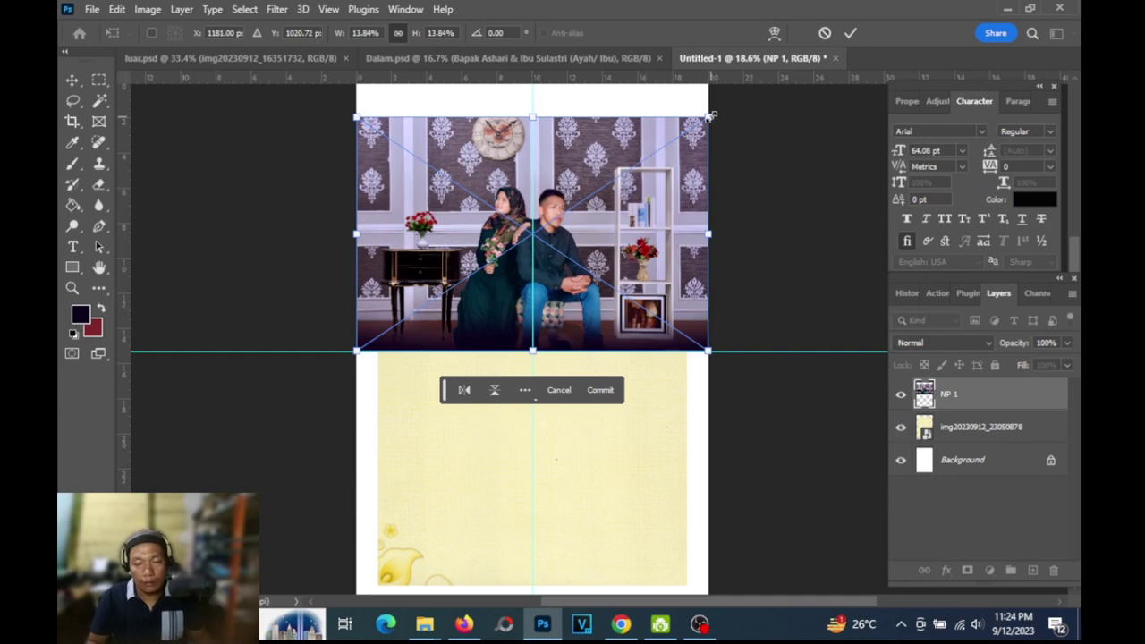
left_click(849, 33)
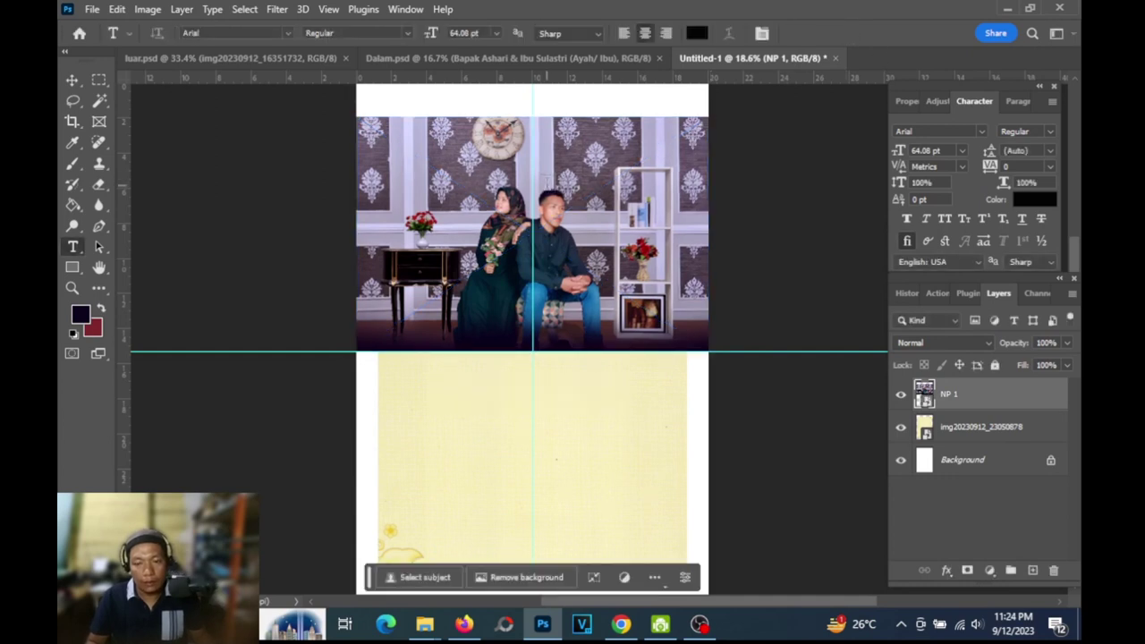
Scale the NP 1 photo down to 11.61% and move it to the page's upper-left area, overhanging the left page edge.
left_click(74, 82)
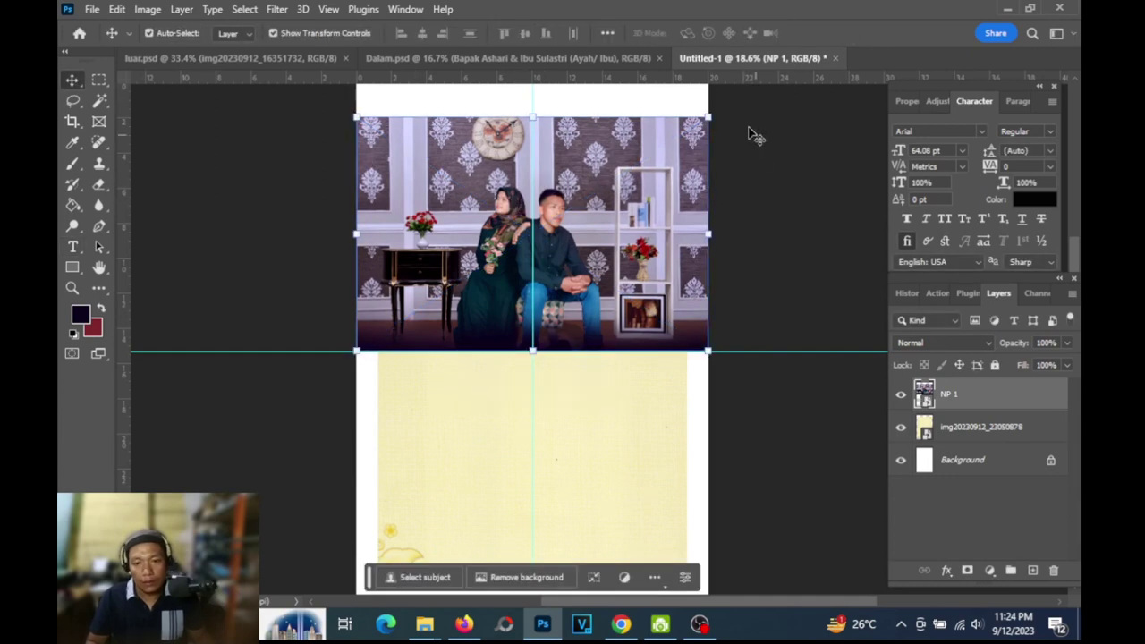
left_click_drag(708, 114, 652, 155)
left_click_drag(566, 192, 527, 132)
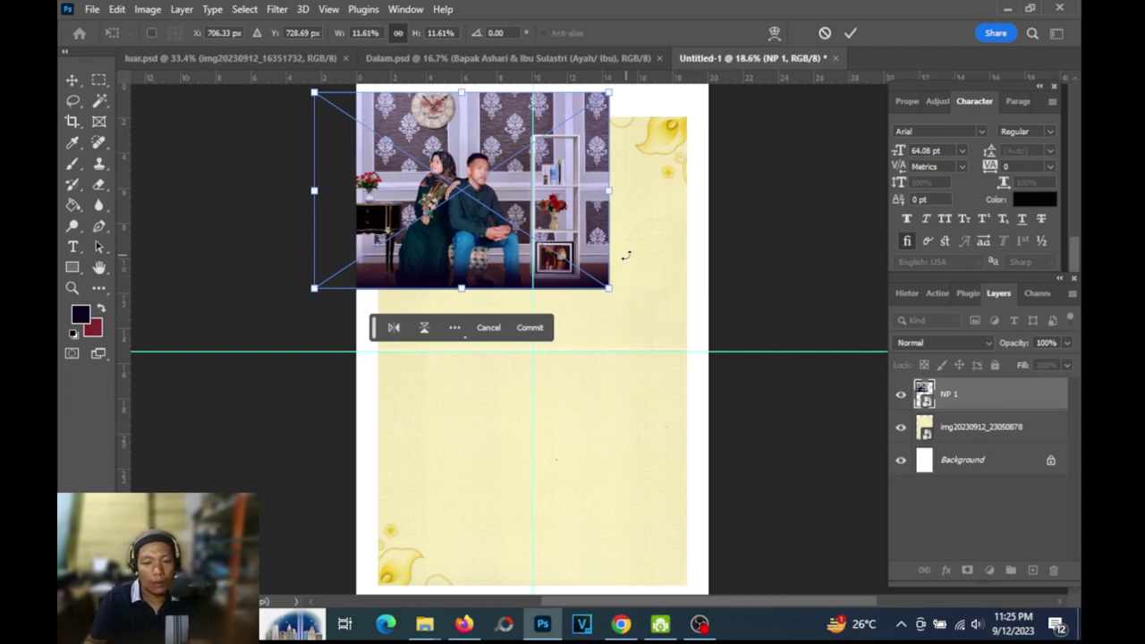
left_click_drag(569, 181, 558, 177)
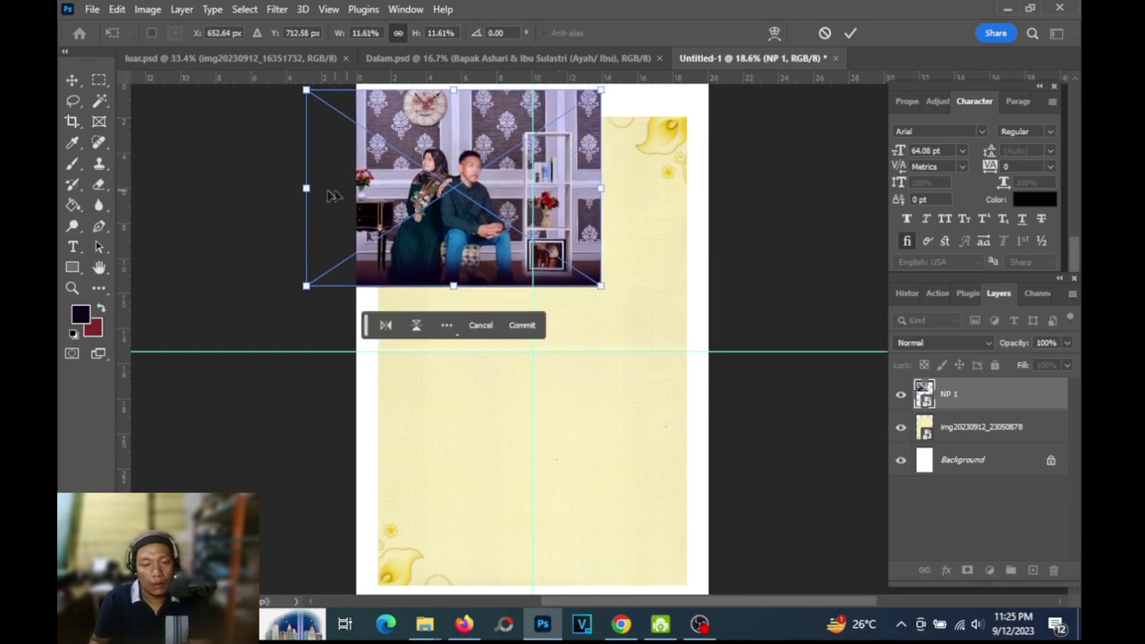
left_click_drag(577, 192, 577, 200)
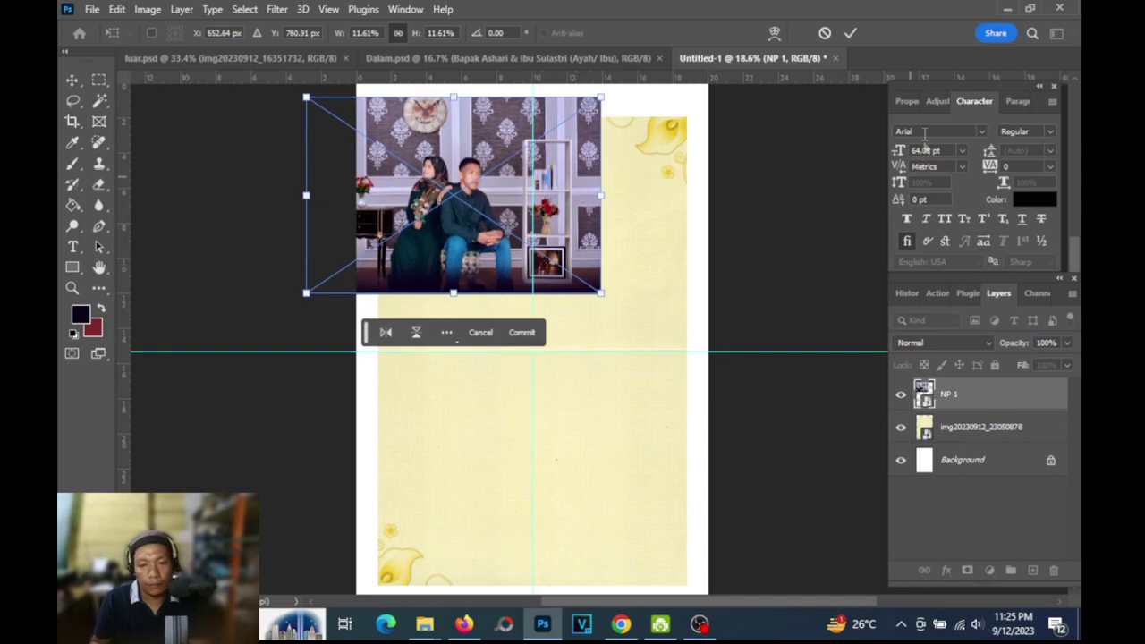
left_click(853, 33)
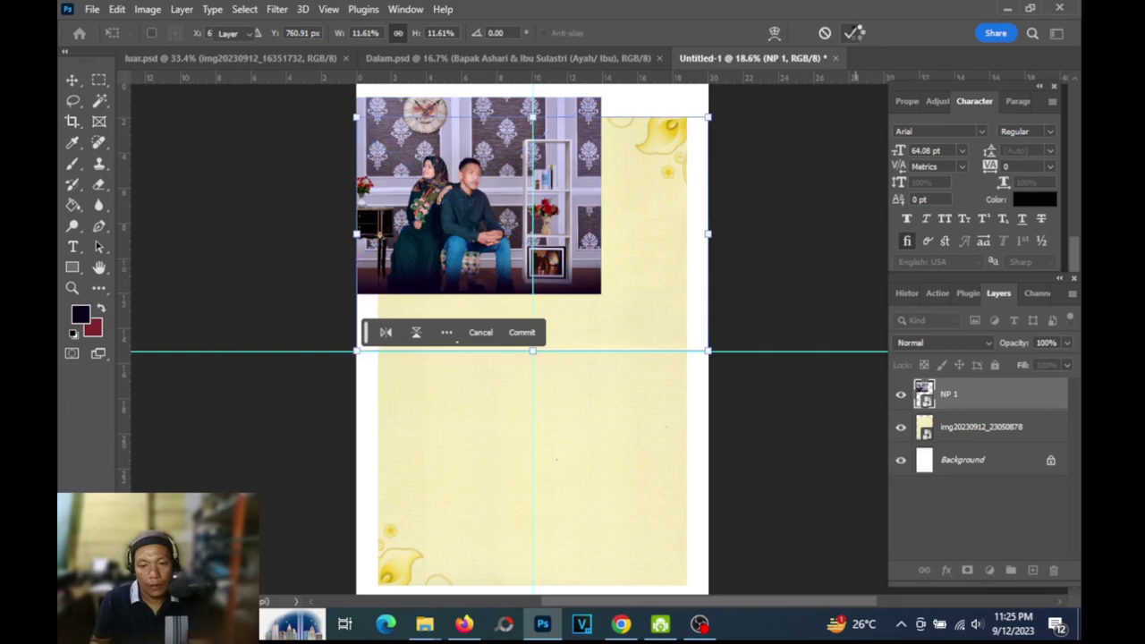
Add a second vertical guide over the right part of the NP 1 photo and position it at about 12.4 cm.
left_click(601, 459)
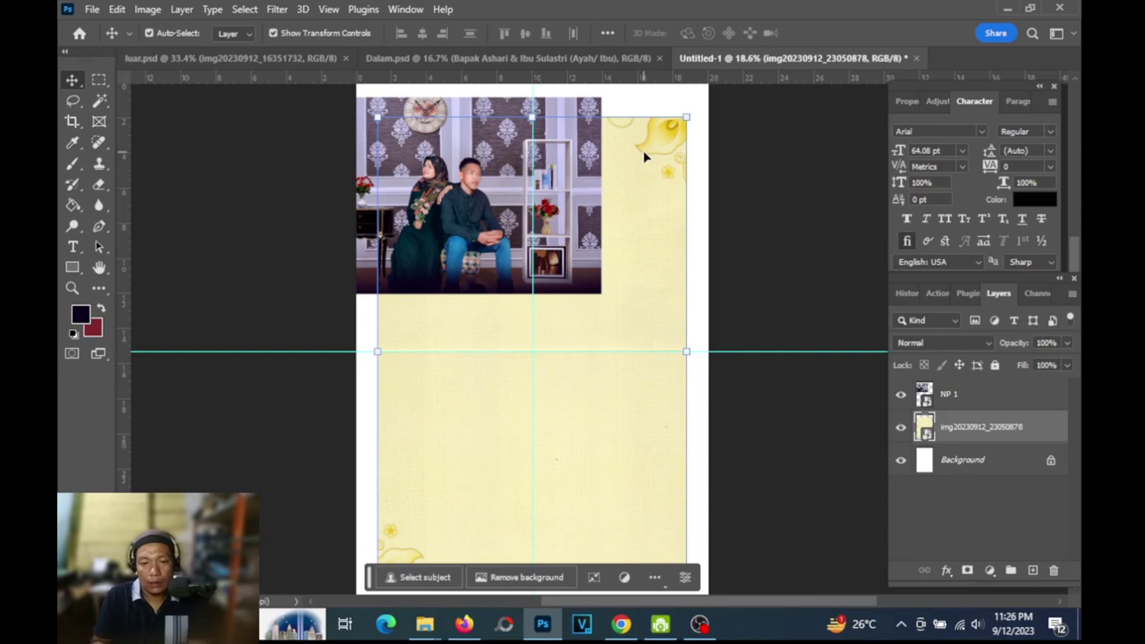
left_click_drag(124, 208, 597, 221)
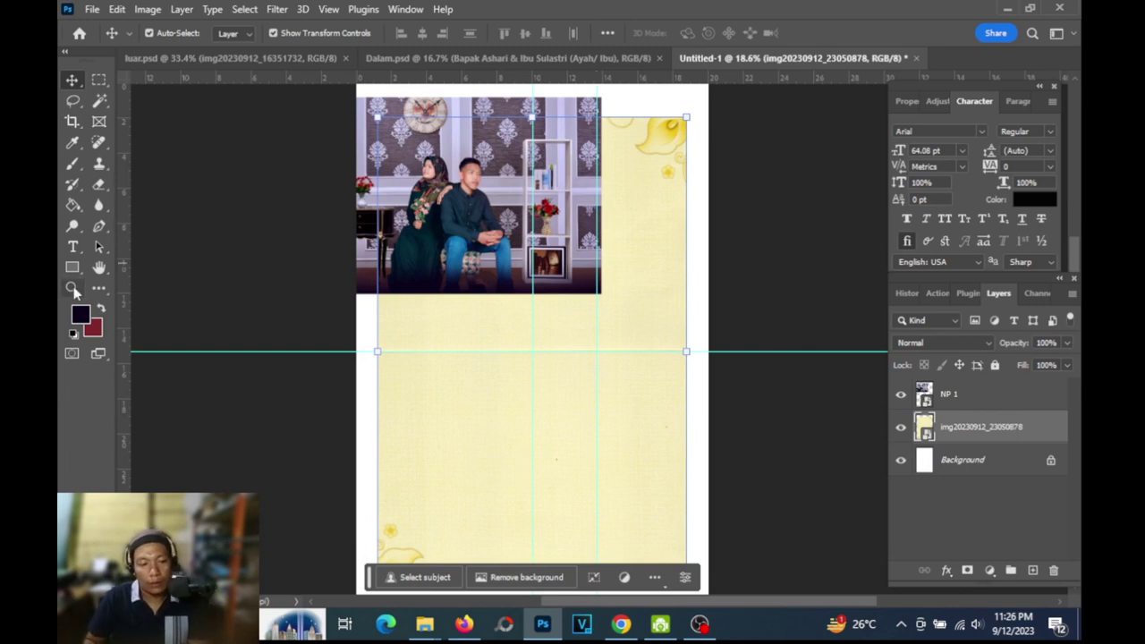
key("z")
left_click_drag(560, 132, 622, 143)
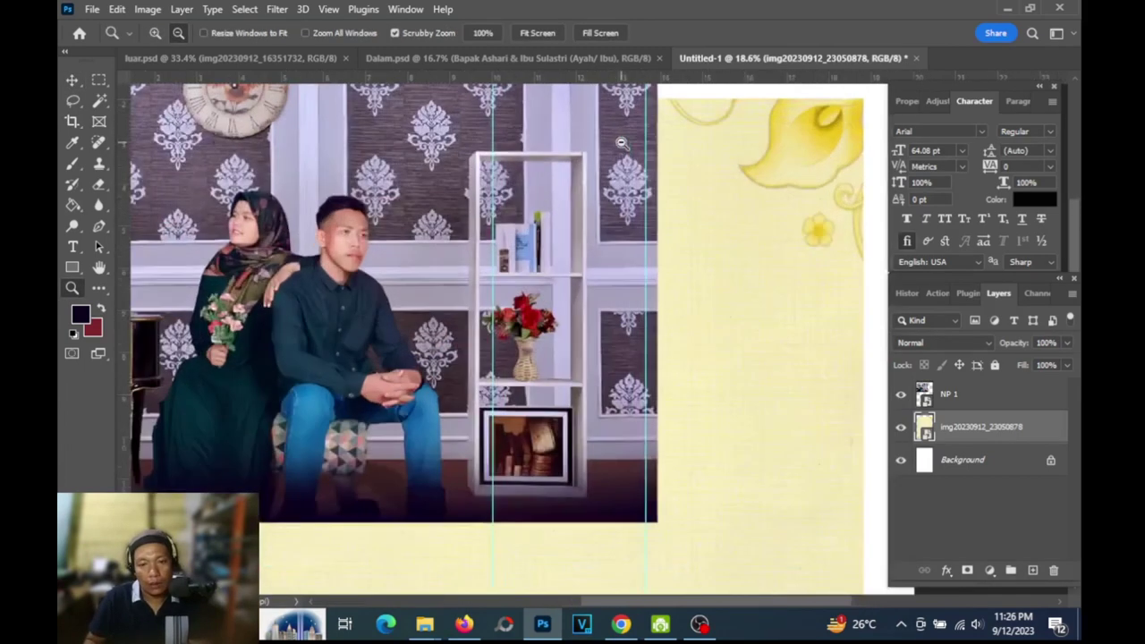
scroll(621, 143, "up", 3)
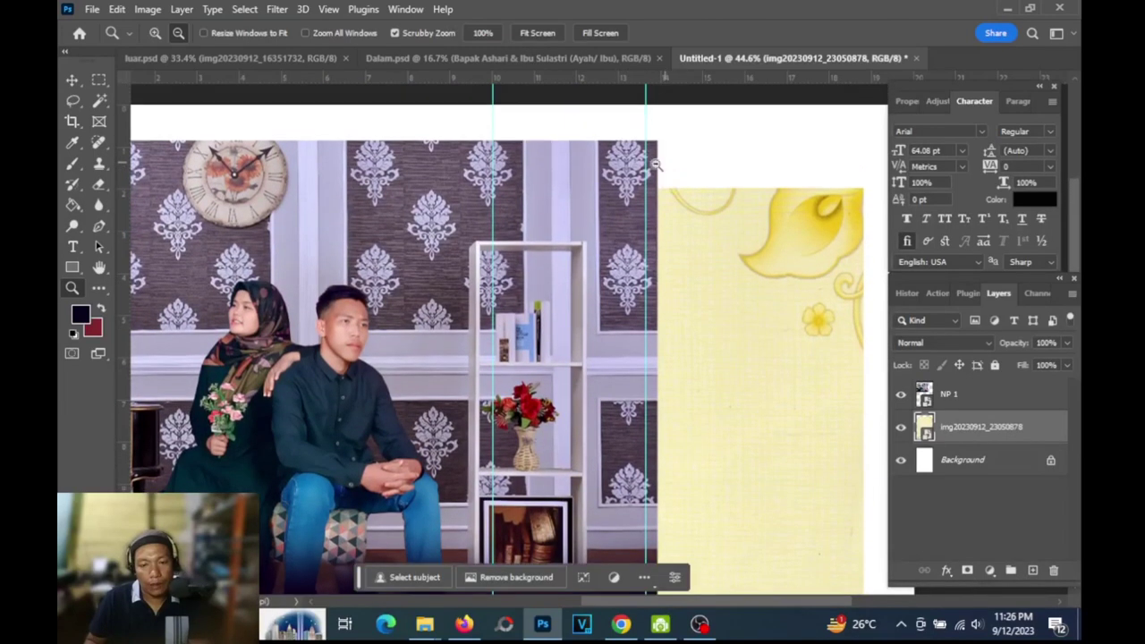
left_click_drag(606, 149, 633, 148)
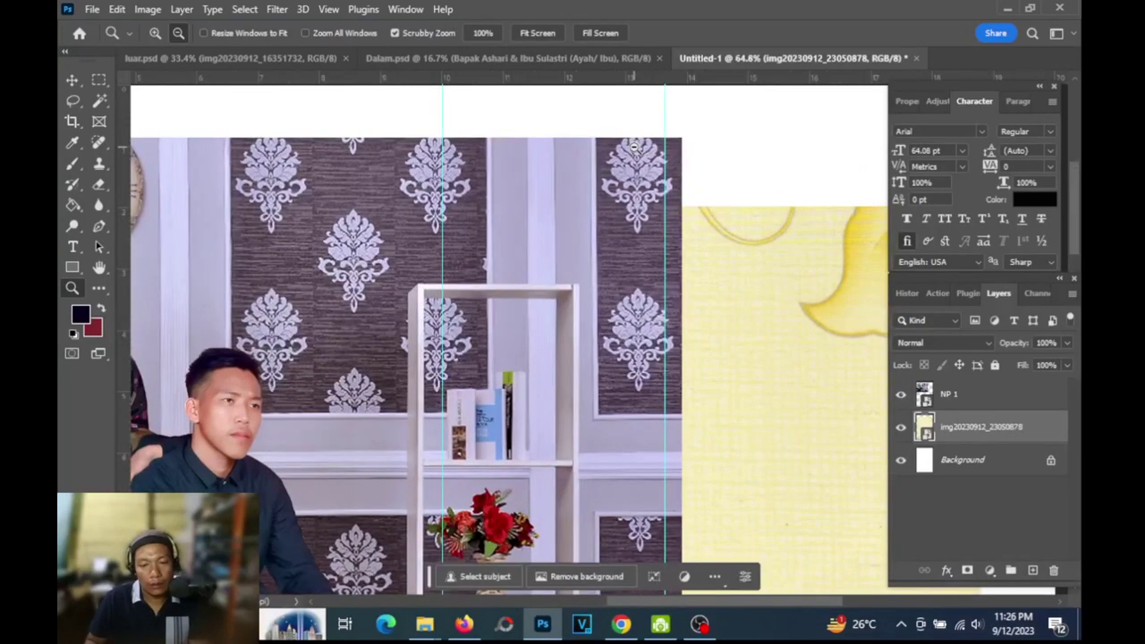
left_click(73, 83)
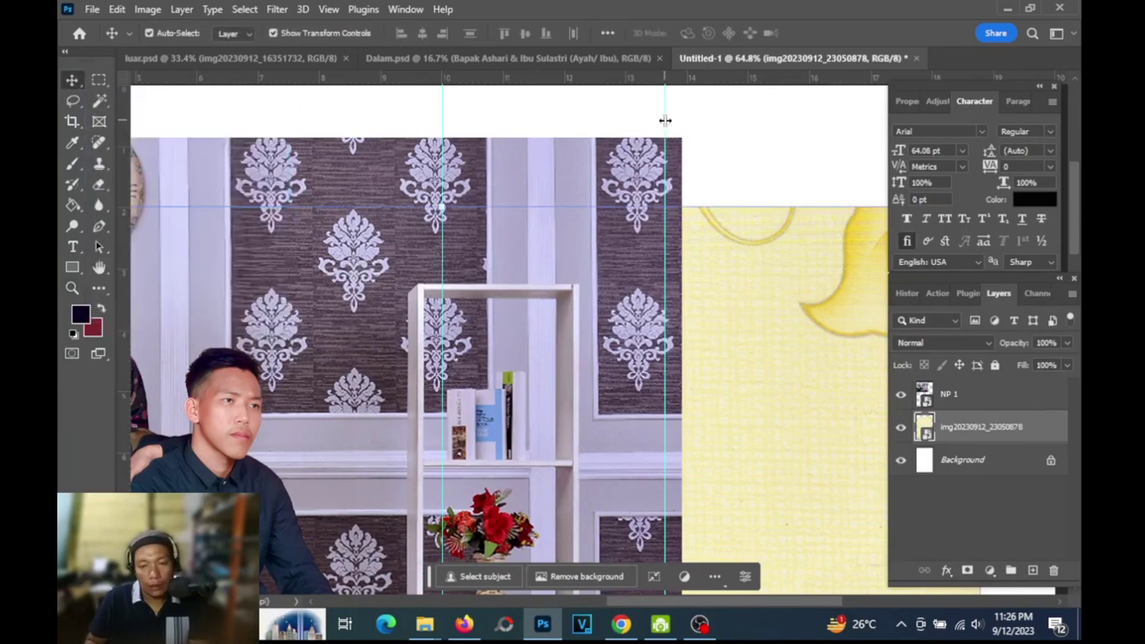
left_click_drag(665, 120, 589, 126)
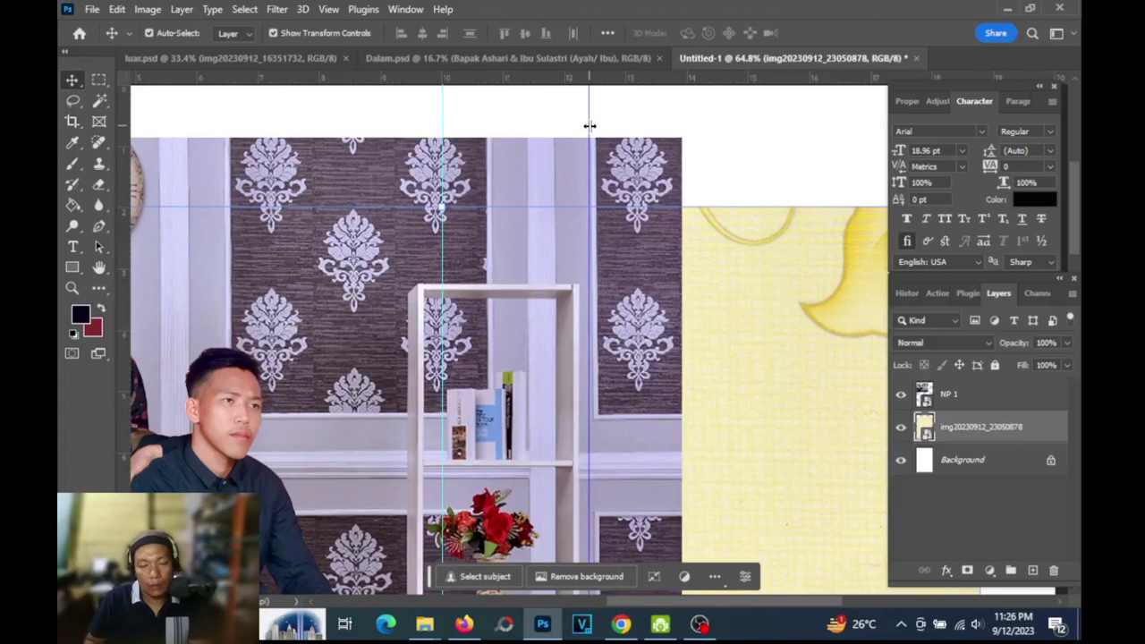
Add a horizontal guide across the bookshelf in the NP 1 photo and position it at about 6.5 cm.
scroll(663, 183, "up", 2)
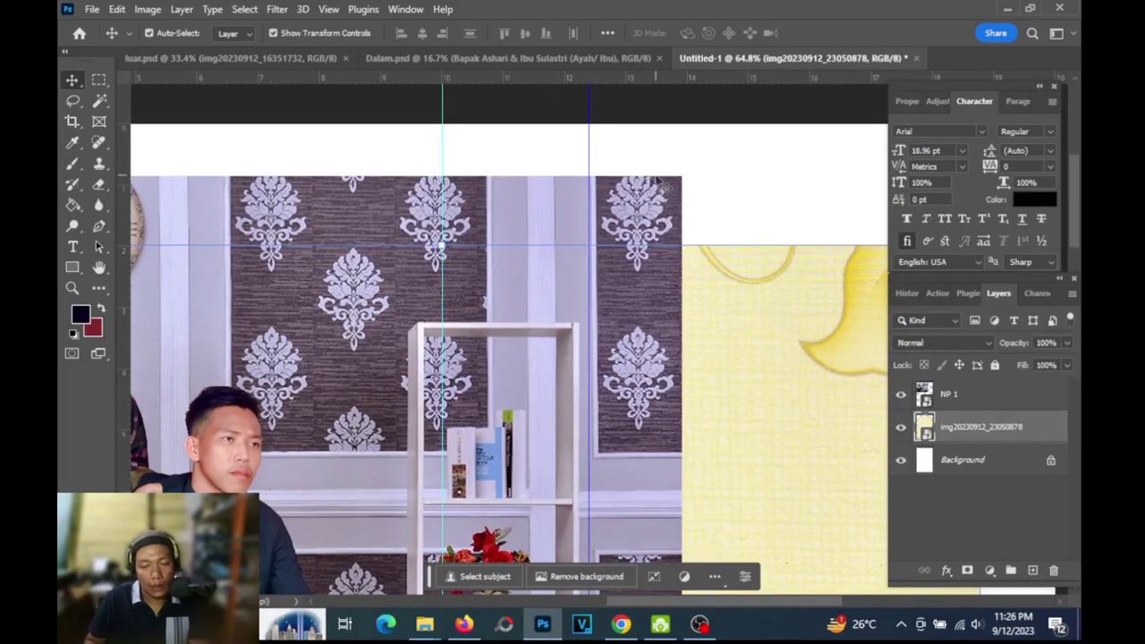
scroll(633, 221, "down", 5)
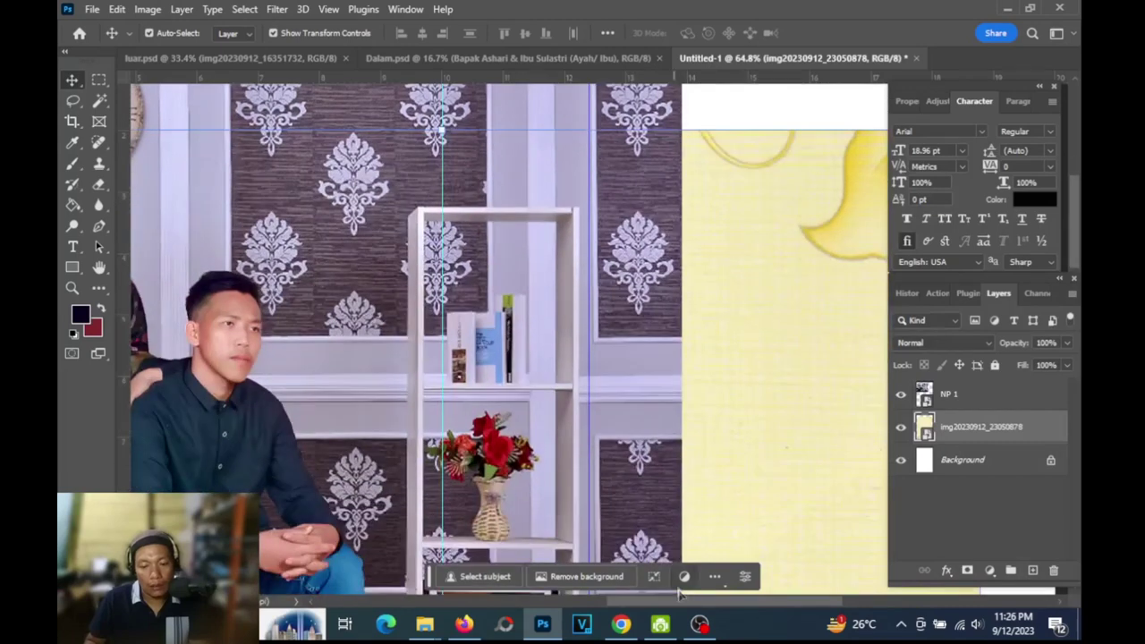
left_click_drag(685, 609, 733, 604)
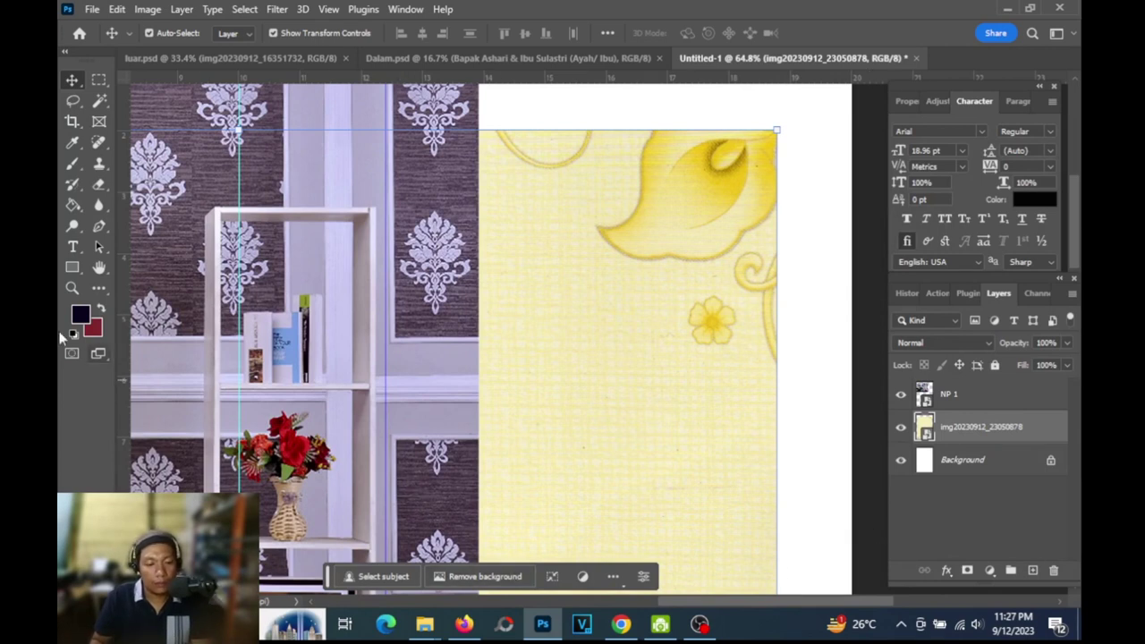
left_click(72, 288)
left_click_drag(142, 362, 222, 362)
scroll(286, 250, "down", 2)
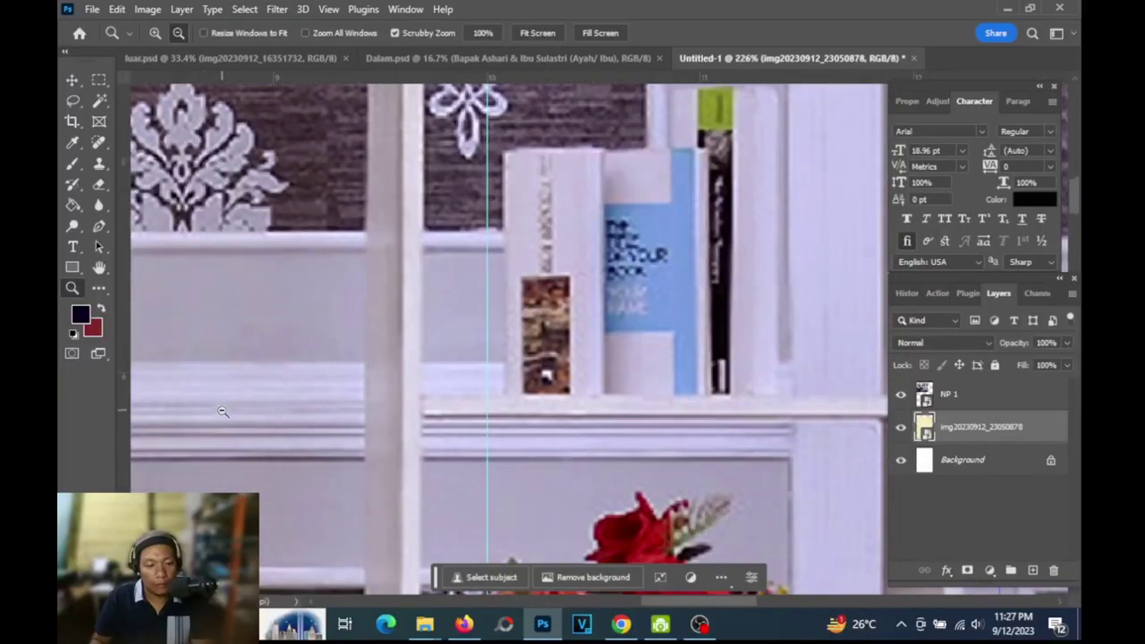
left_click_drag(374, 79, 341, 464)
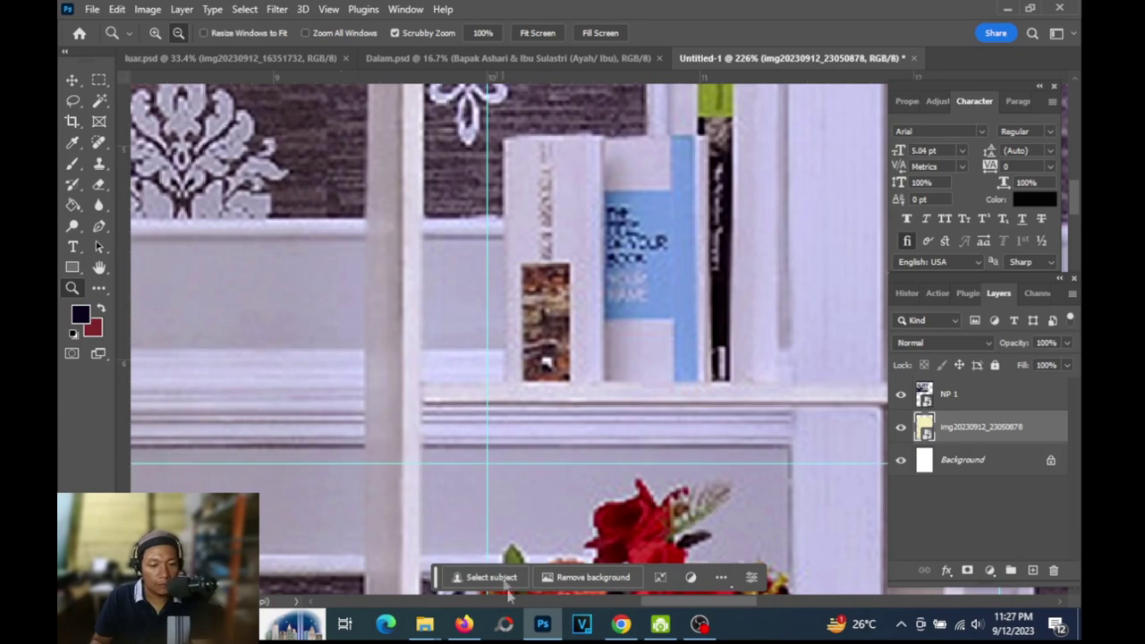
mouse_move(676, 606)
left_mouse_down()
mouse_move(660, 606)
mouse_move(678, 605)
left_mouse_up()
left_click_drag(148, 450, 140, 409)
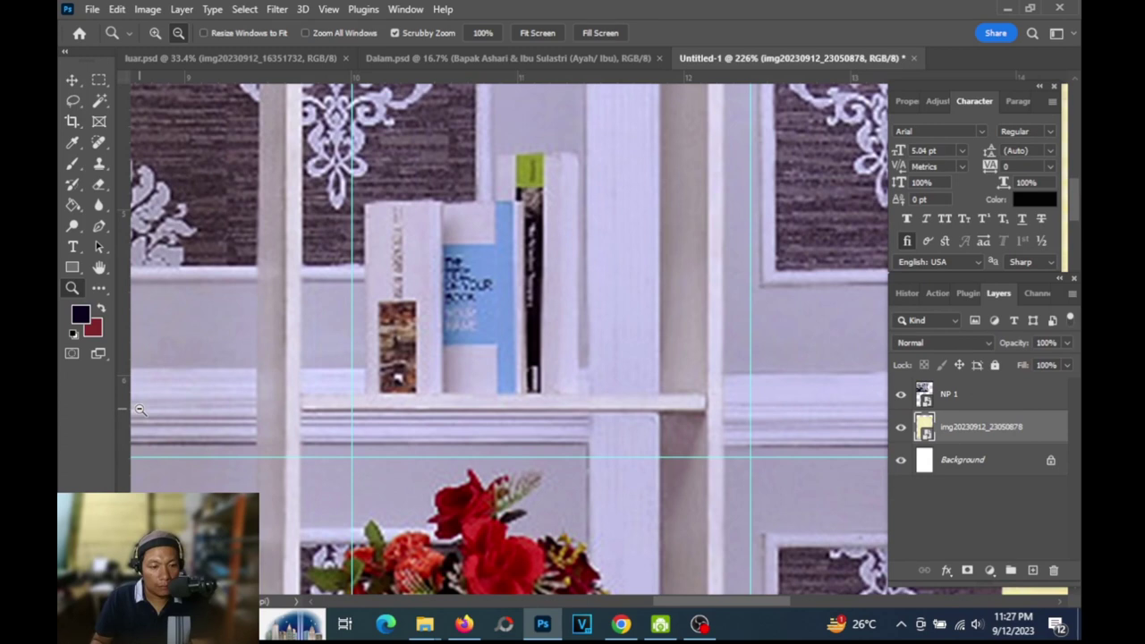
left_click_drag(140, 409, 139, 409)
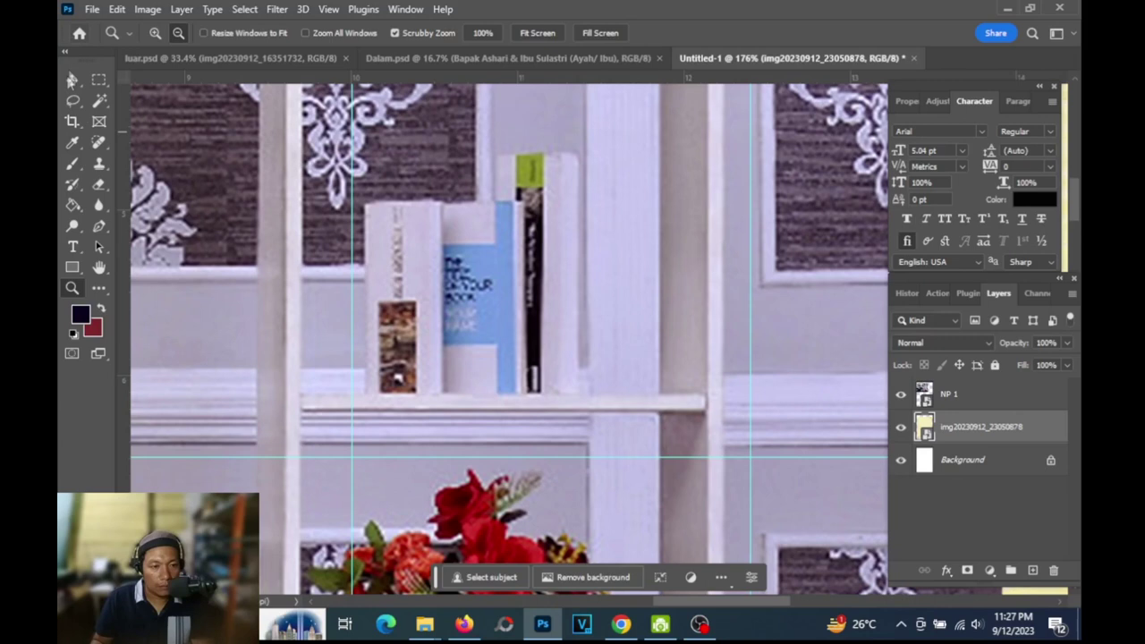
left_click(73, 82)
left_click_drag(189, 455, 190, 474)
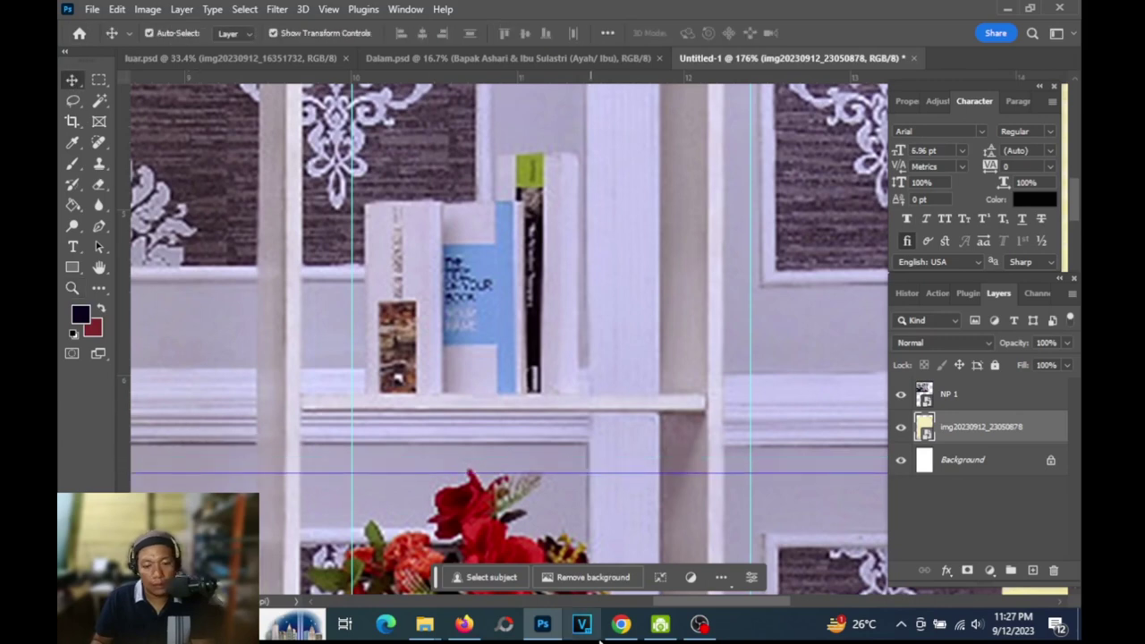
Examine where the two vertical guides and the new horizontal guide fall on the NP 1 photo and the invitation page.
left_click(72, 287)
scroll(421, 285, "down", 6)
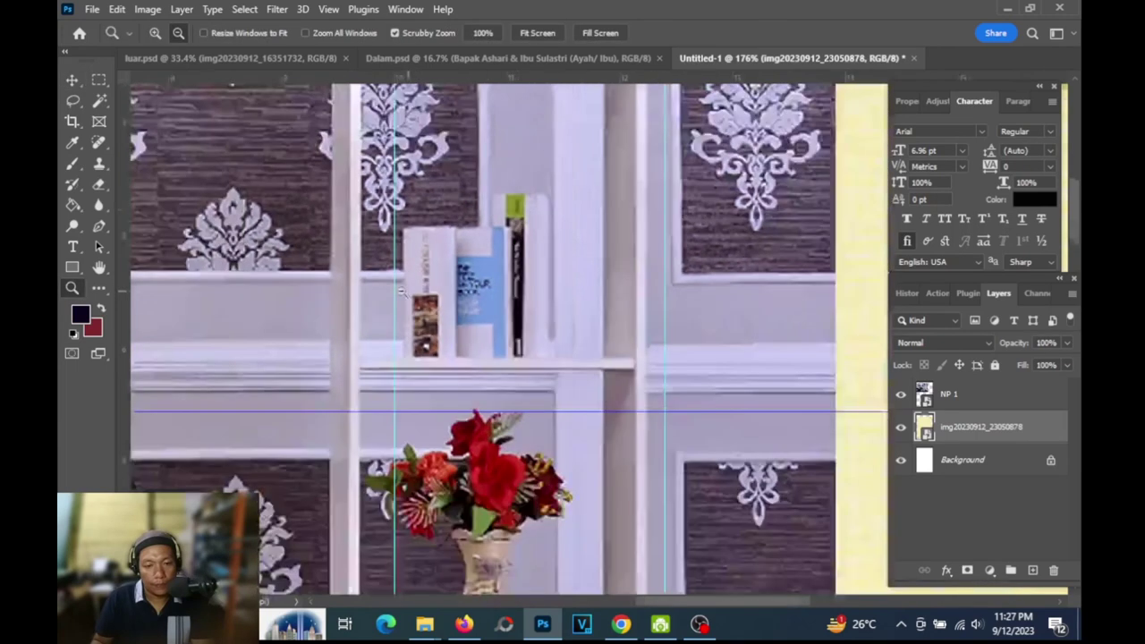
scroll(592, 259, "down", 2)
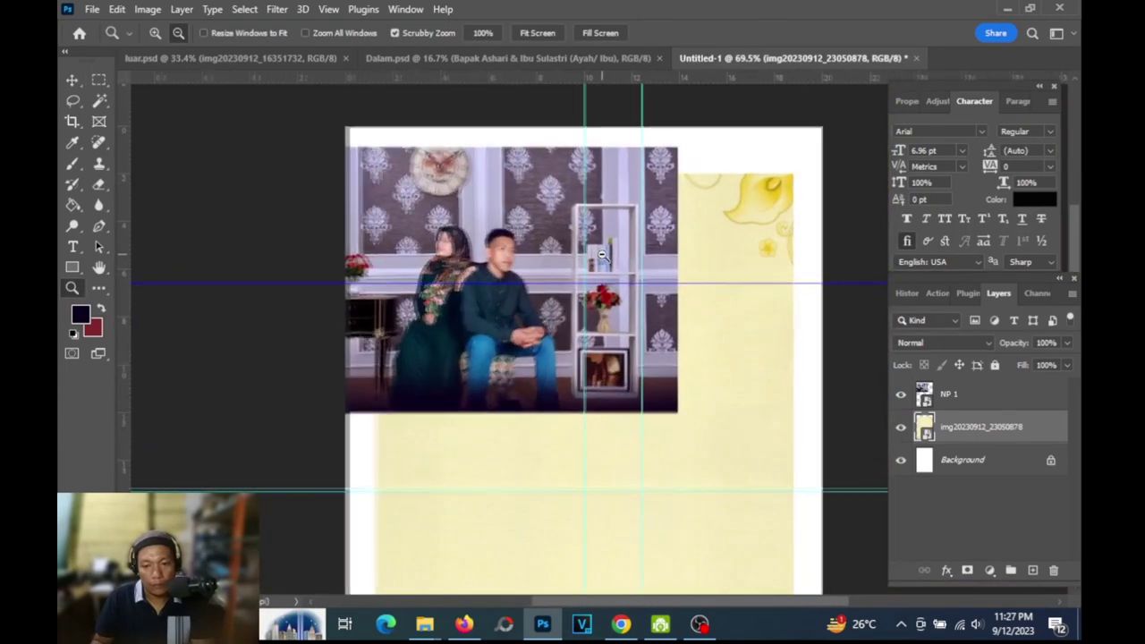
scroll(819, 593, "down", 2)
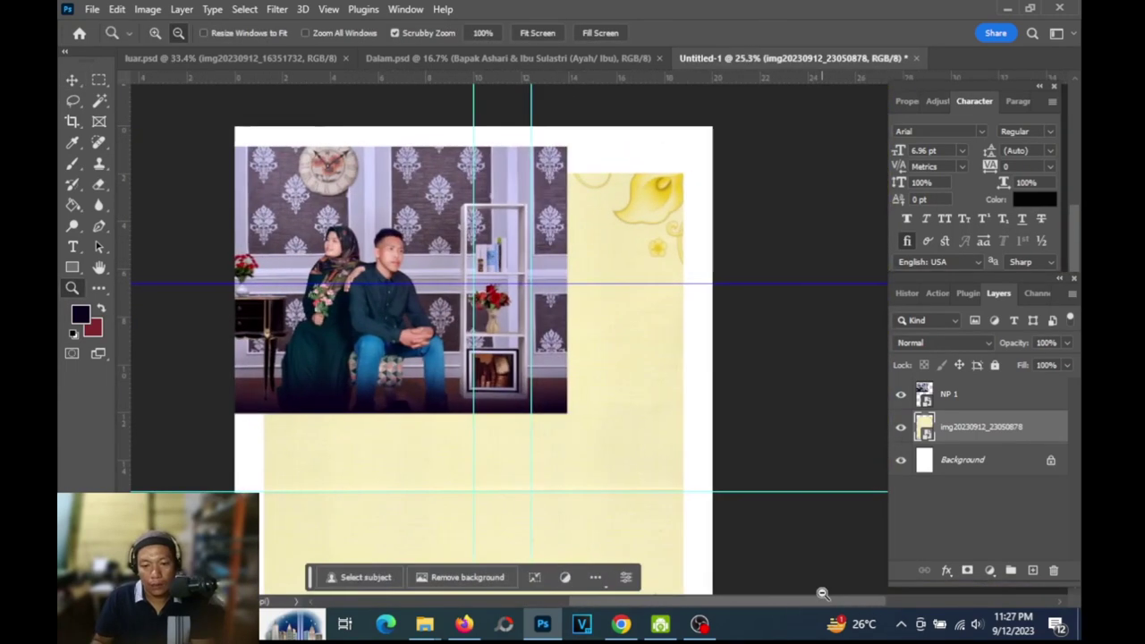
scroll(711, 361, "right", 1)
scroll(590, 244, "up", 2)
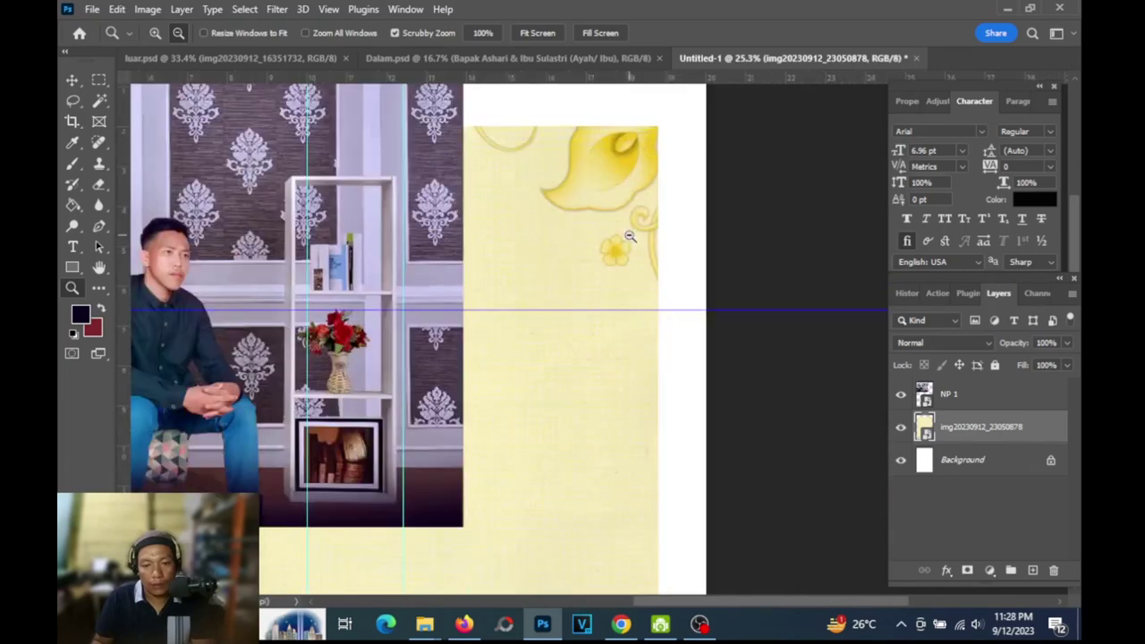
scroll(564, 326, "up", 2)
scroll(564, 327, "up", 1)
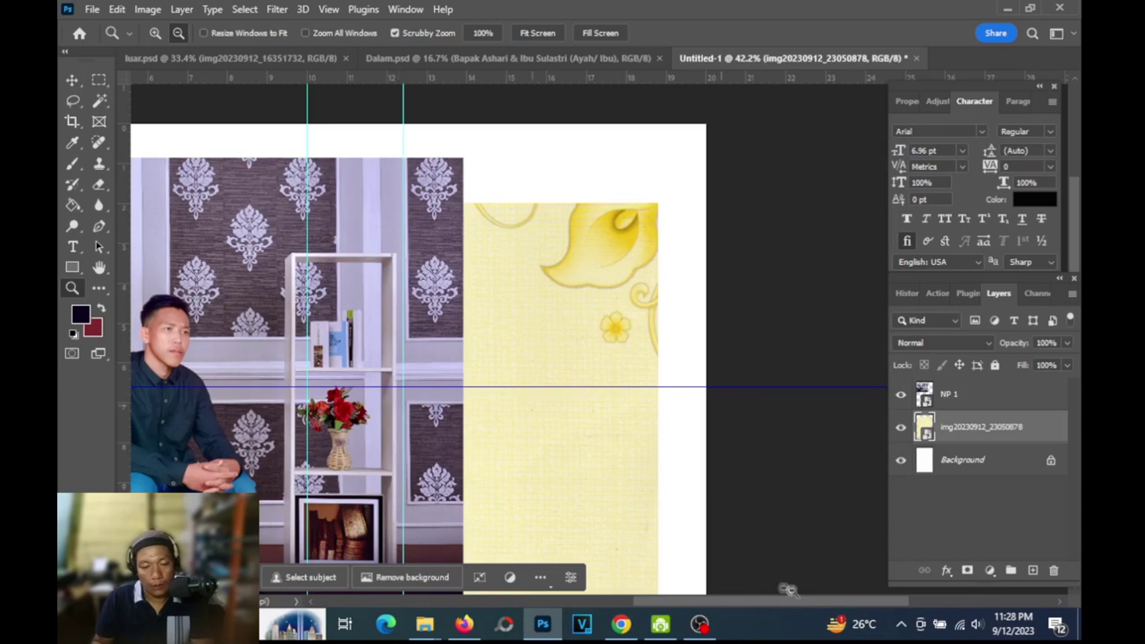
left_click_drag(778, 607, 708, 582)
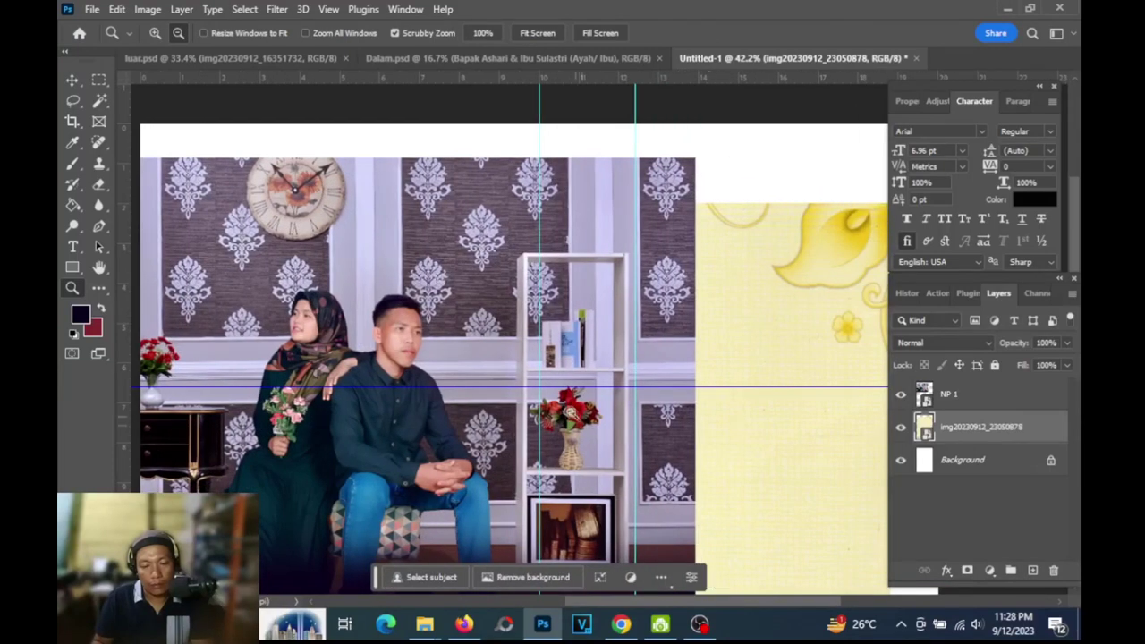
Move the NP 1 photo up past the page's top edge, with its right edge at about 14 cm and lower edge at about 10.9 cm.
left_click_drag(526, 394, 505, 394)
scroll(504, 393, "down", 1)
left_click(71, 80)
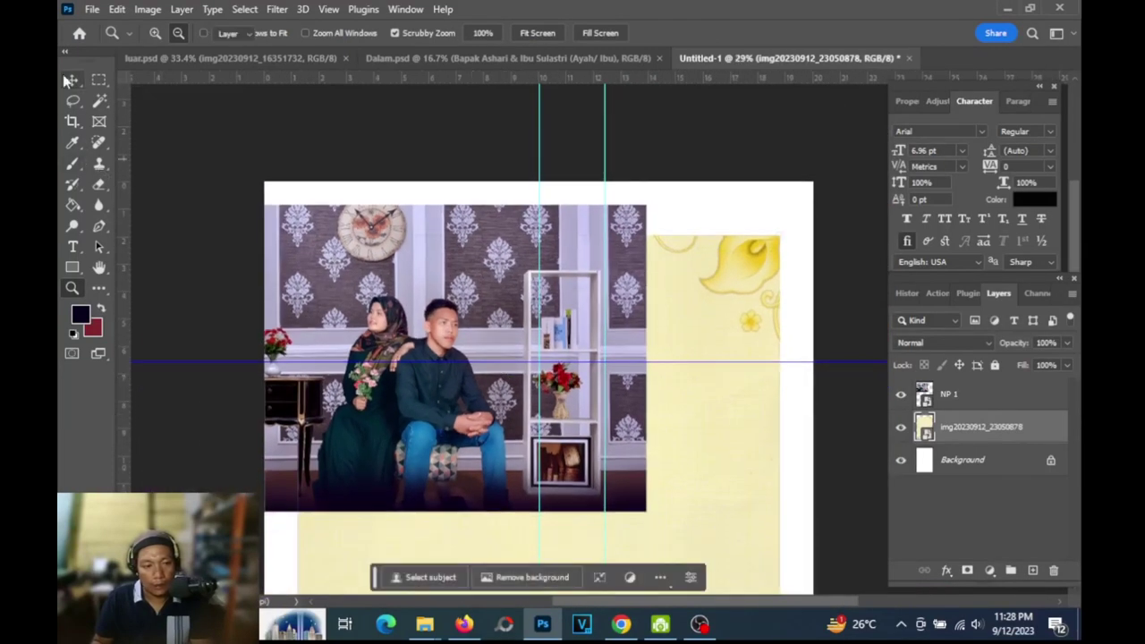
left_click(368, 225)
left_click_drag(393, 245, 382, 203)
scroll(516, 393, "down", 3)
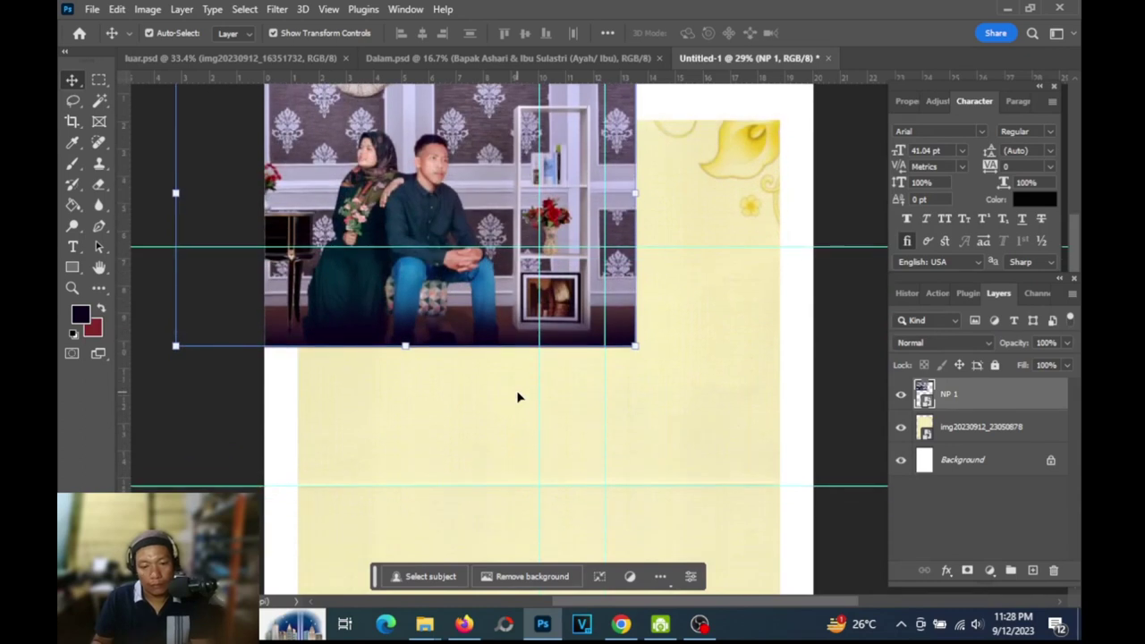
scroll(516, 397, "up", 2)
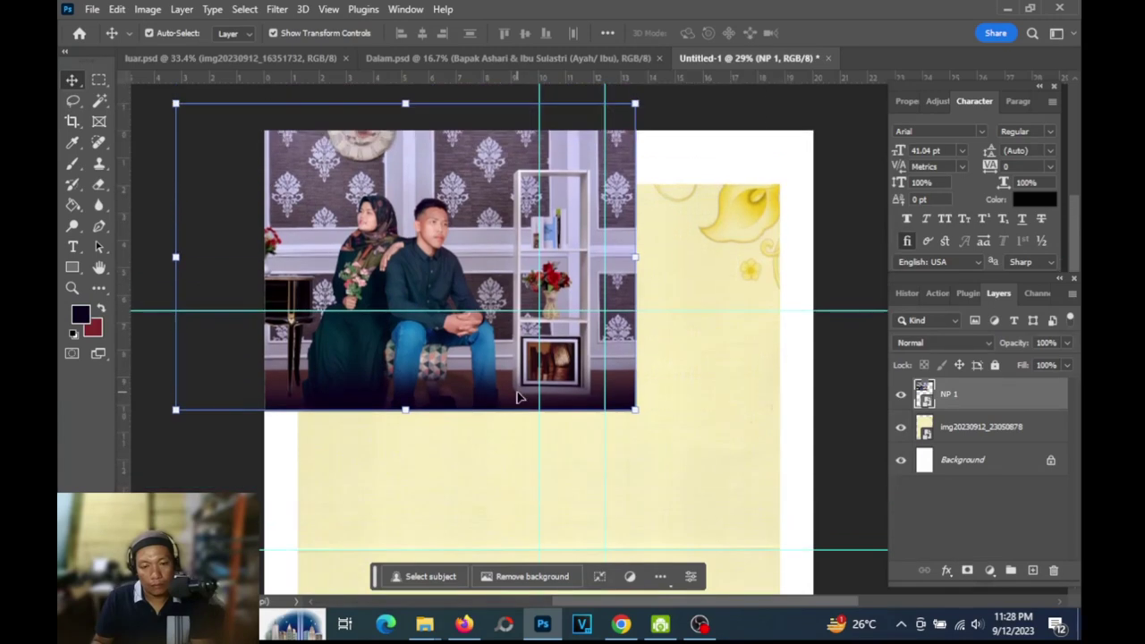
left_click_drag(499, 387, 449, 385)
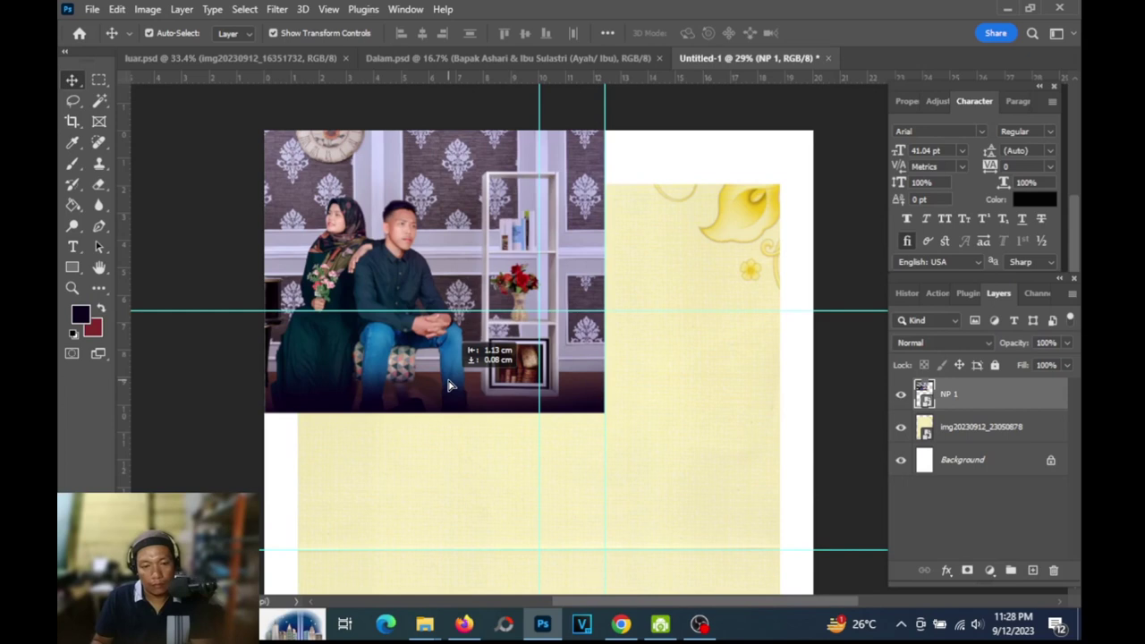
left_click_drag(449, 385, 491, 402)
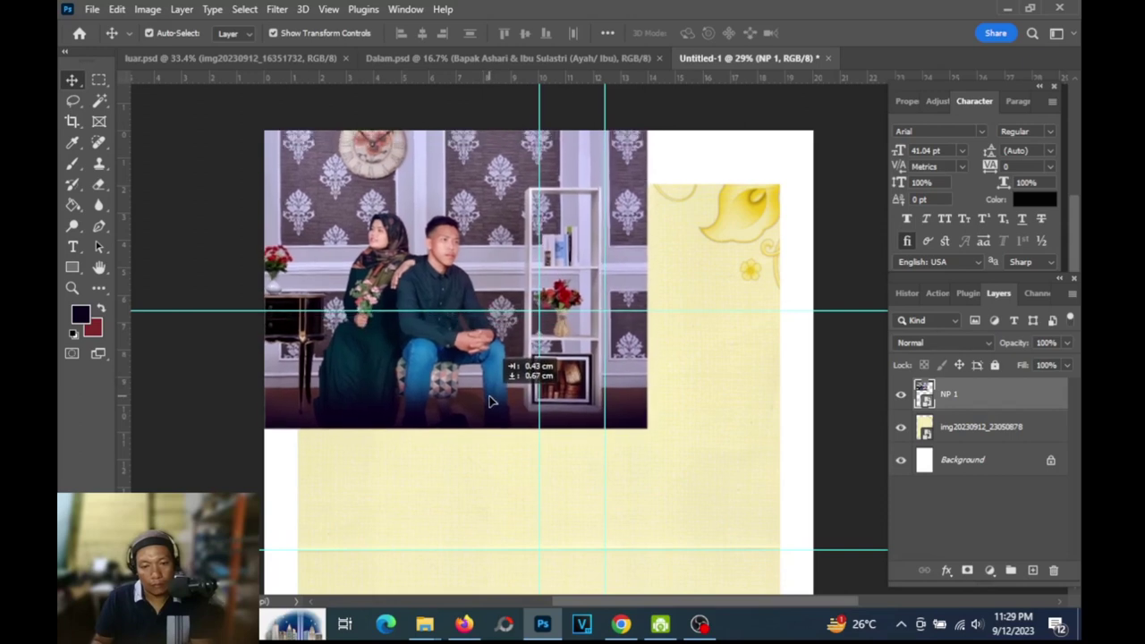
left_click_drag(490, 402, 492, 401)
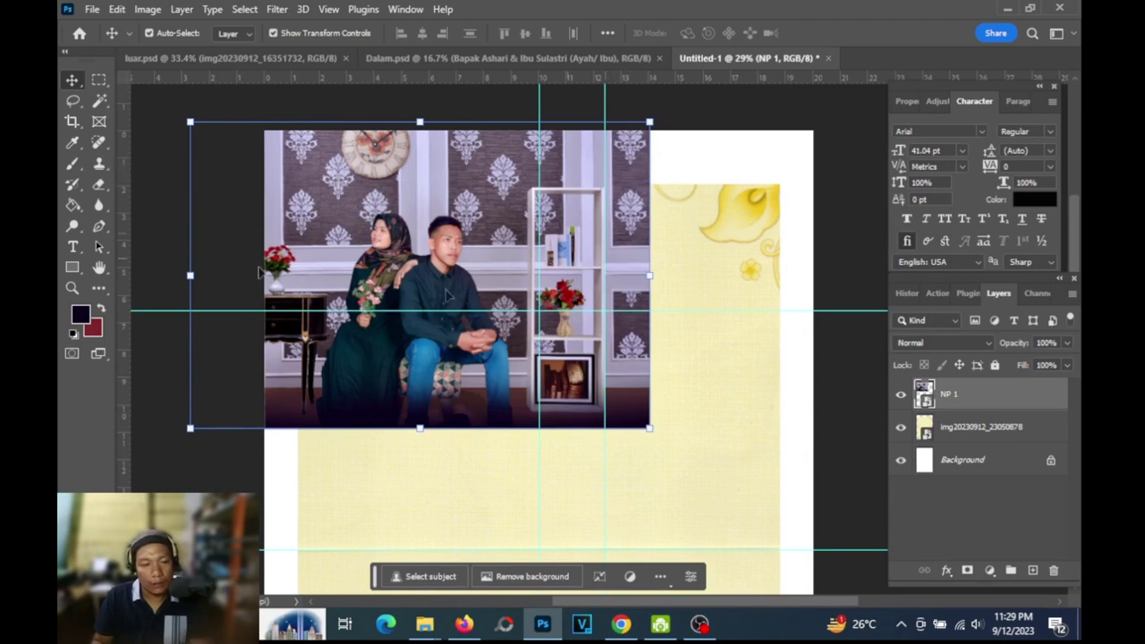
Rasterize the NP 1 smart object so that it can be edited with the Eraser tool.
left_click(99, 185)
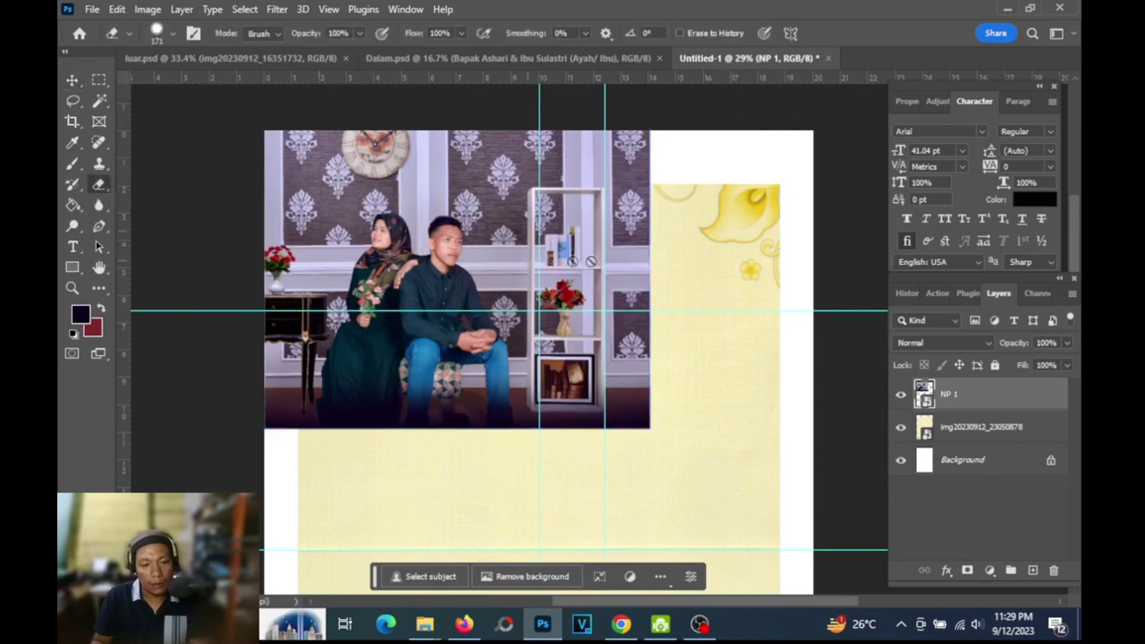
right_click(429, 250)
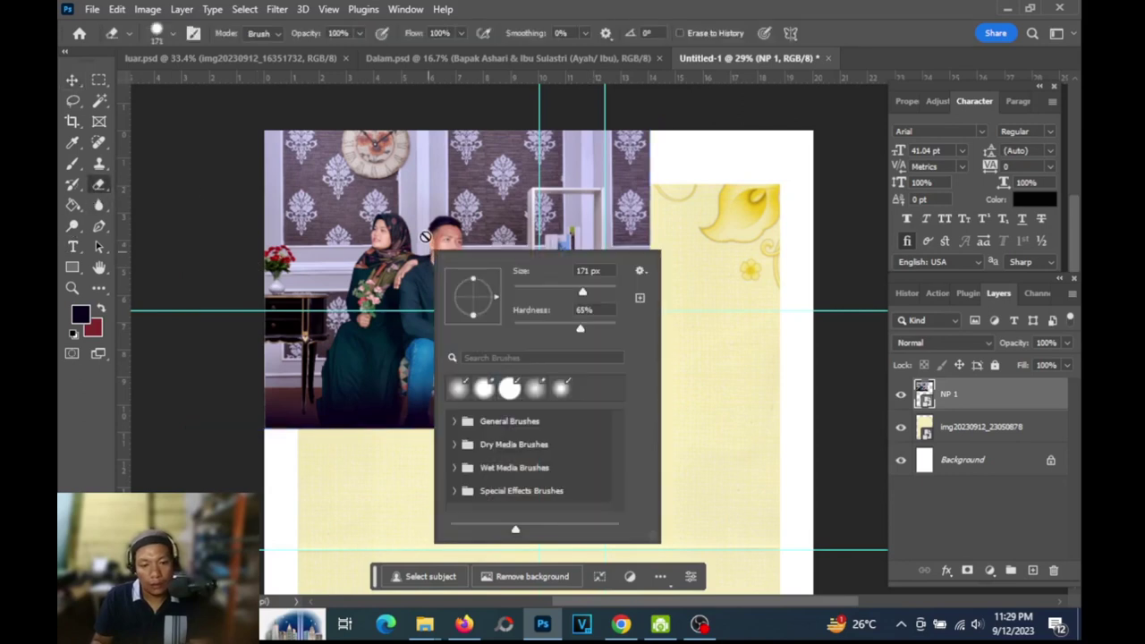
left_click(427, 240)
key("Return")
Erase along the NP 1 photo's right edge with a 401 px eraser at 0% hardness to fade it into the background.
left_click_drag(636, 240, 596, 223)
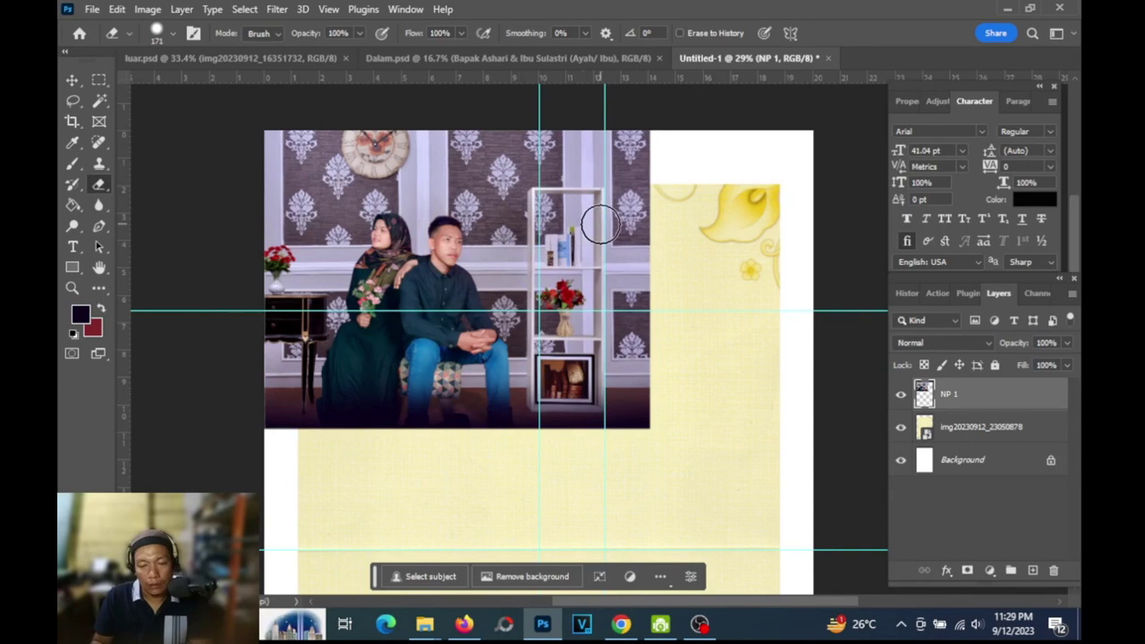
right_click(598, 224)
left_click_drag(753, 300, 657, 306)
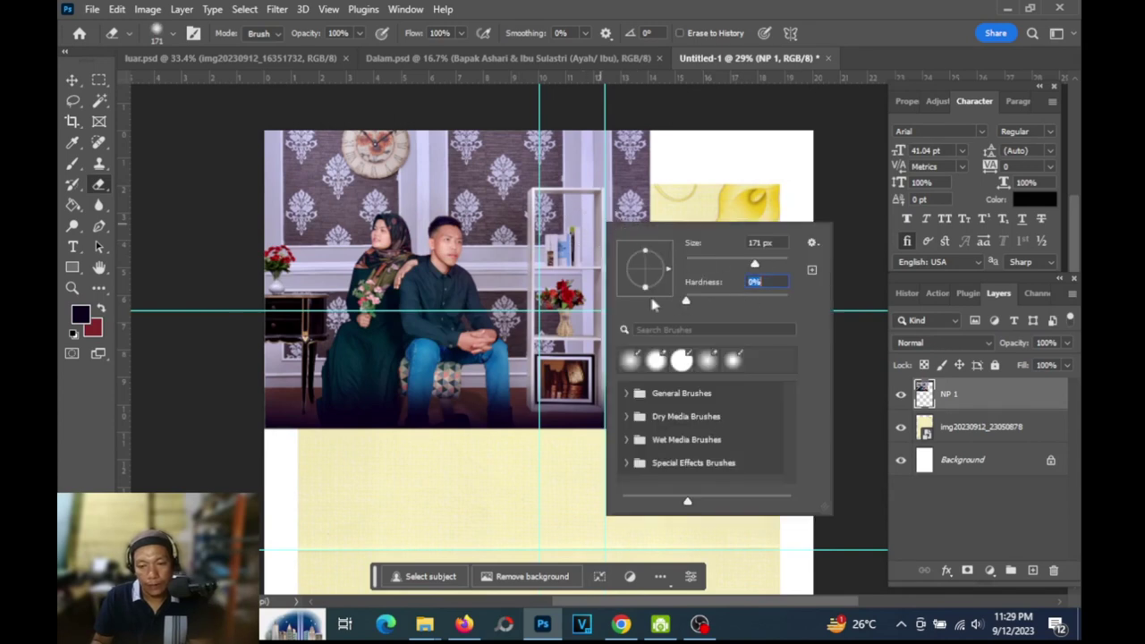
left_click_drag(754, 264, 772, 262)
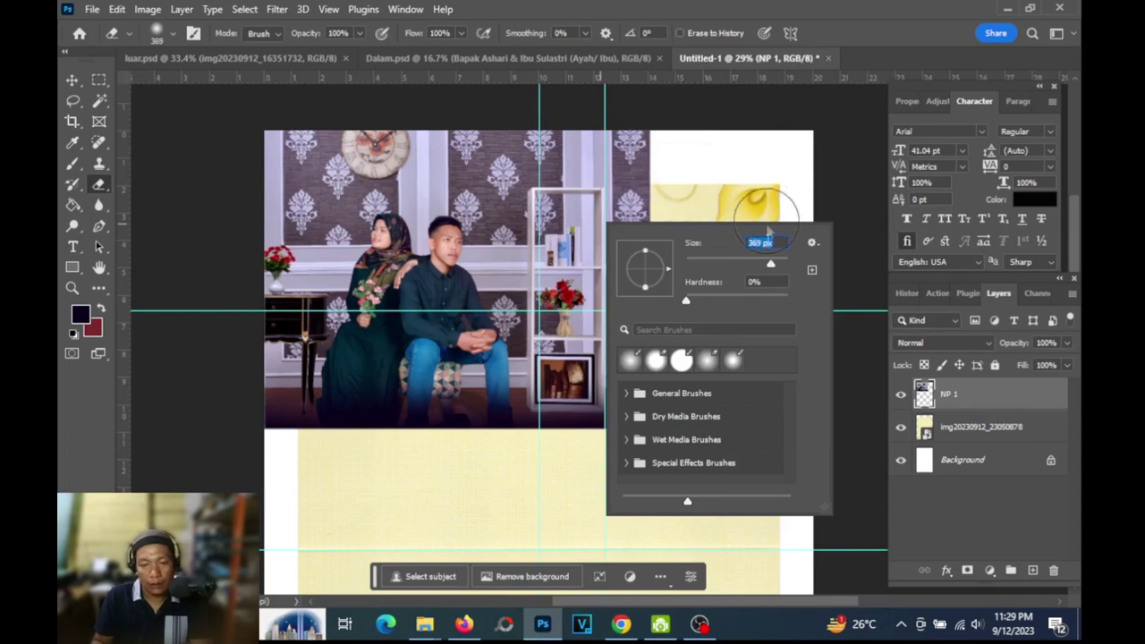
left_click_drag(773, 266, 774, 265)
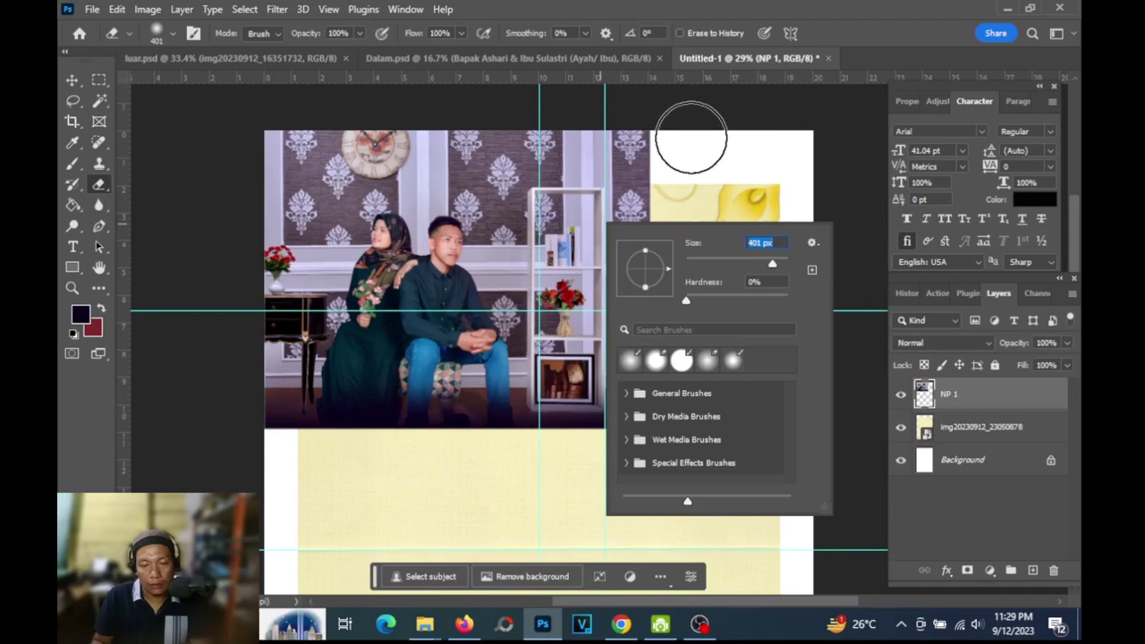
left_click(682, 161)
mouse_move(677, 173)
left_mouse_down()
mouse_move(678, 367)
mouse_move(700, 441)
left_mouse_up()
mouse_move(659, 319)
left_mouse_down()
mouse_move(692, 125)
mouse_move(666, 162)
mouse_move(693, 143)
mouse_move(654, 204)
mouse_move(651, 252)
mouse_move(655, 342)
mouse_move(676, 404)
left_mouse_up()
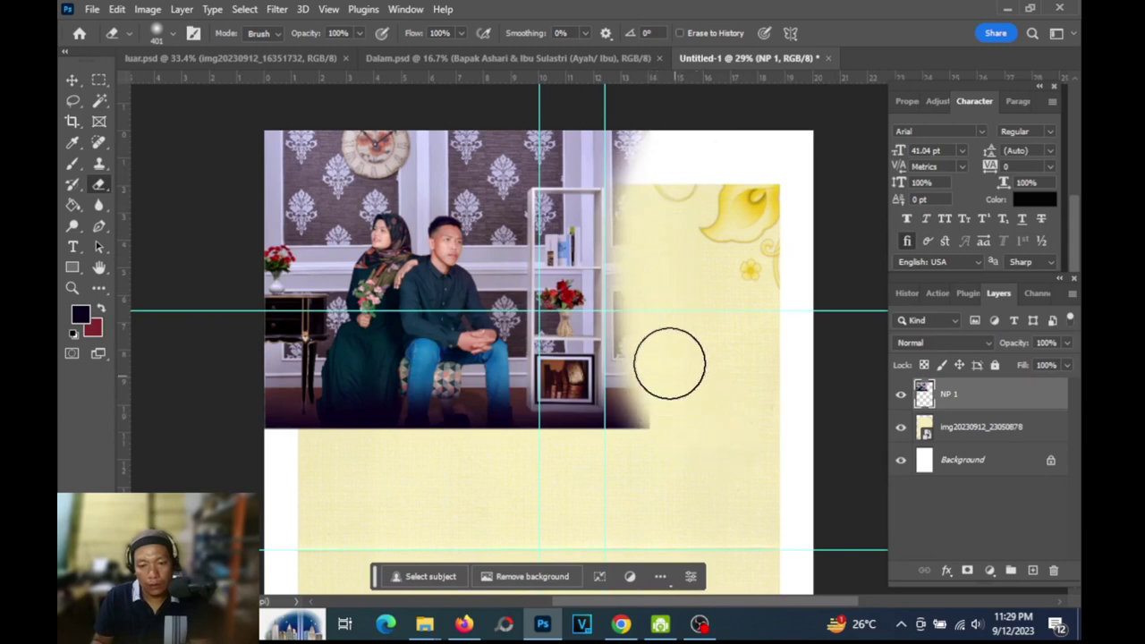
Enlarge the eraser to 1102 px and soften the fade along the photo's right side up to the bookshelf.
right_click(600, 223)
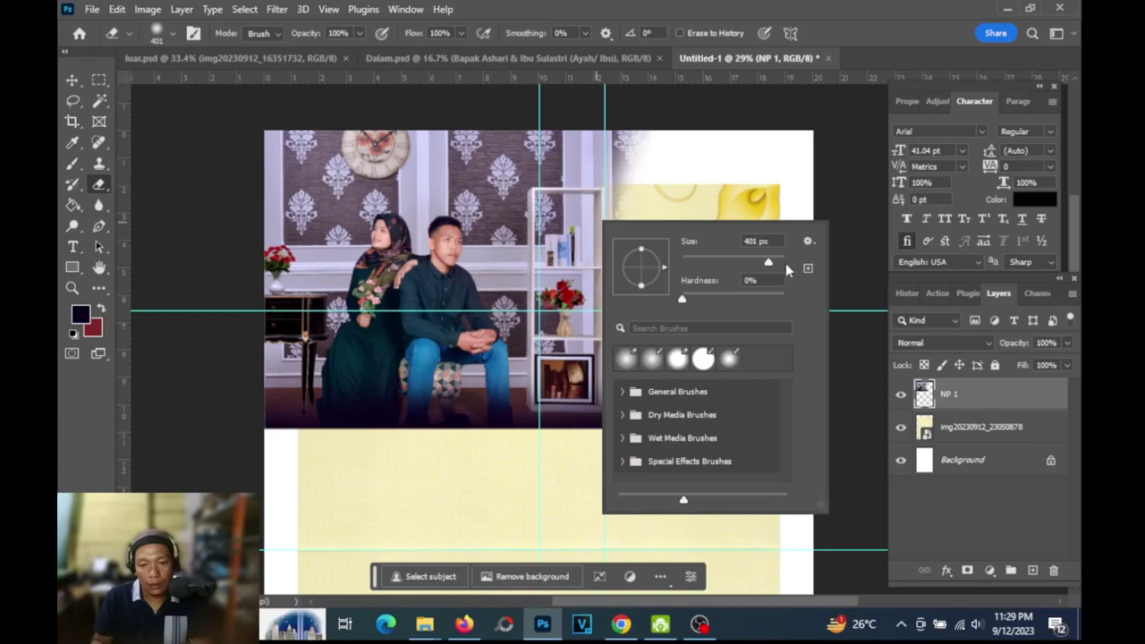
left_click_drag(774, 260, 783, 260)
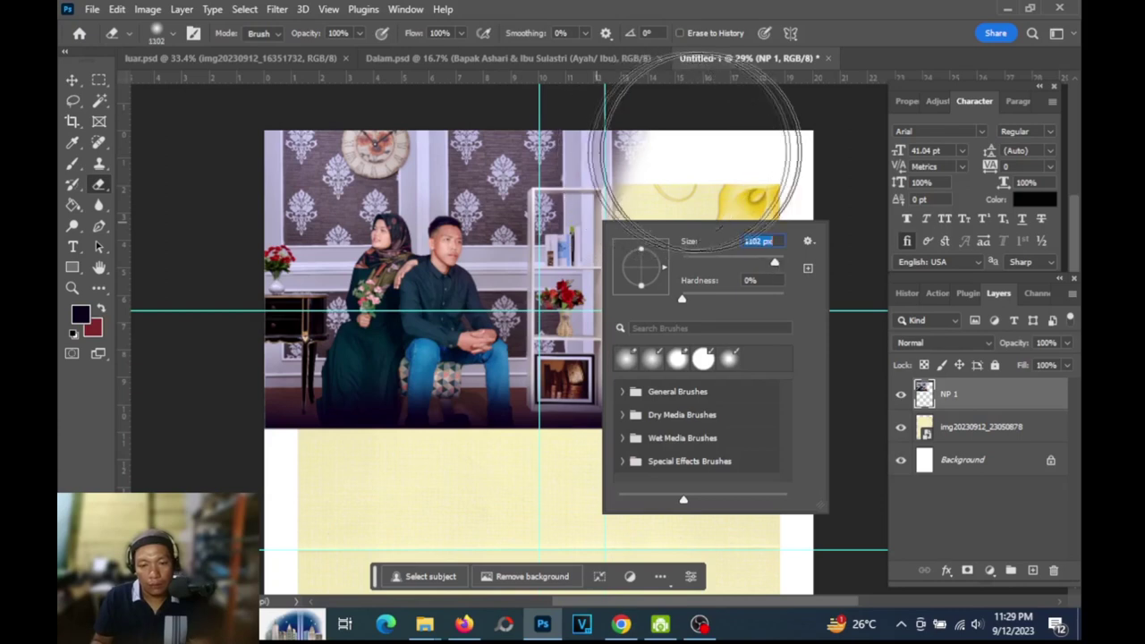
left_click(708, 217)
mouse_move(709, 218)
left_mouse_down()
mouse_move(694, 286)
mouse_move(715, 370)
mouse_move(723, 179)
mouse_move(726, 188)
left_mouse_up()
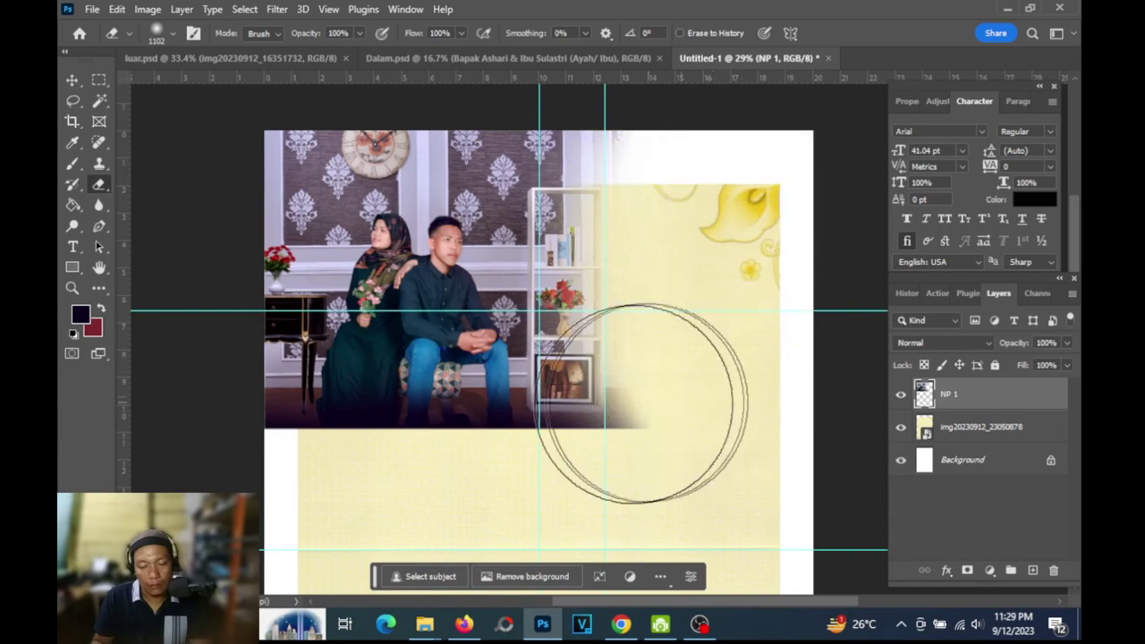
scroll(618, 414, "down", 3)
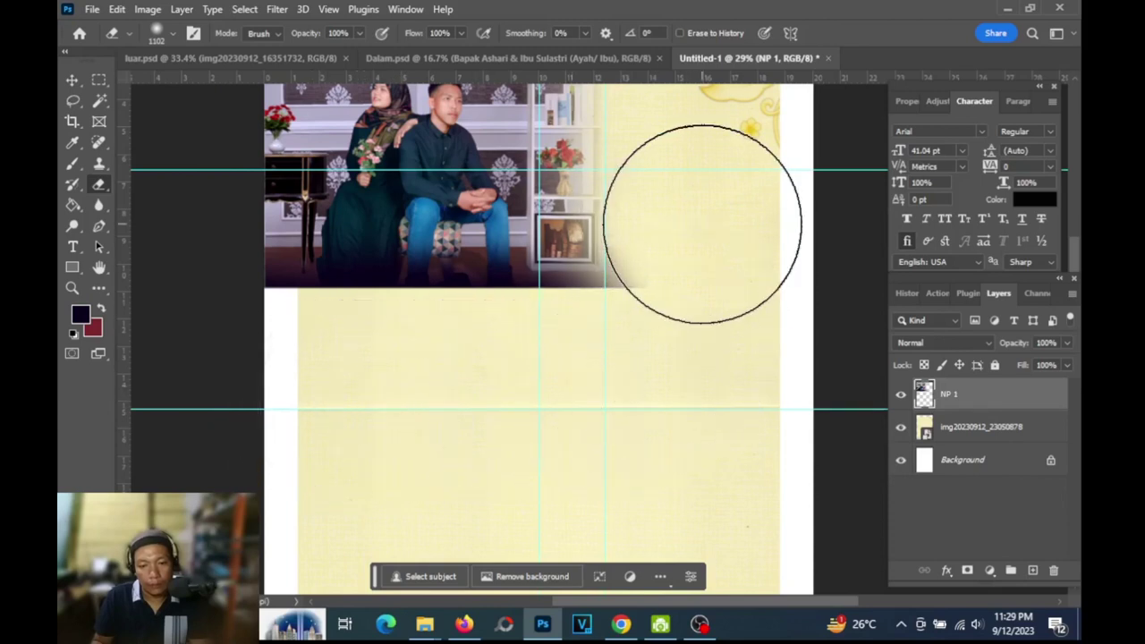
scroll(716, 268, "up", 2)
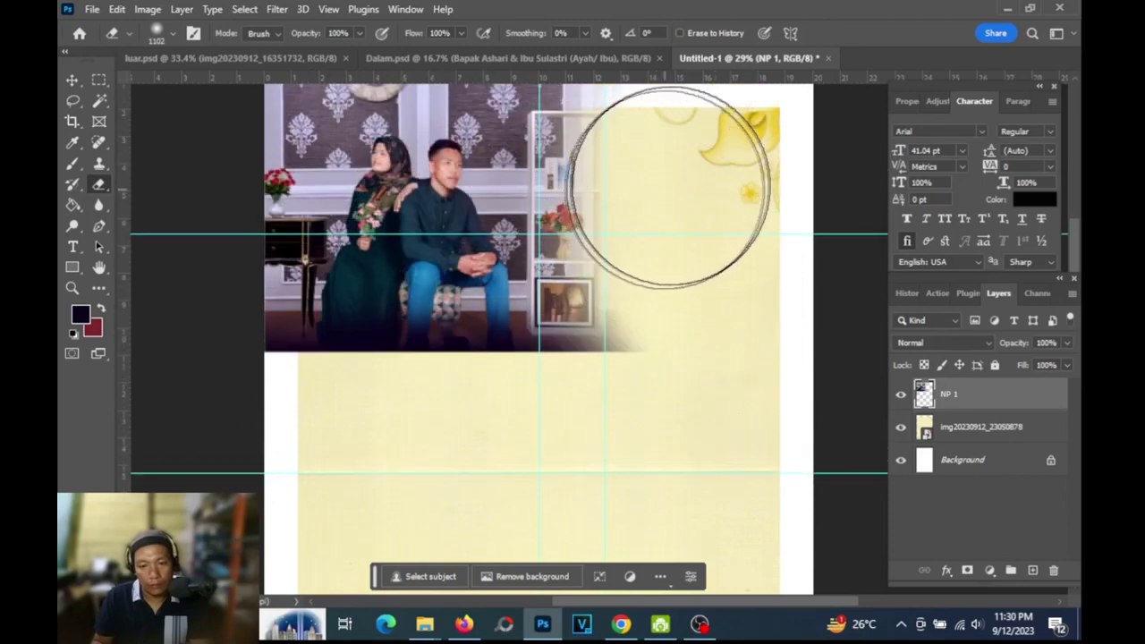
scroll(672, 174, "up", 1)
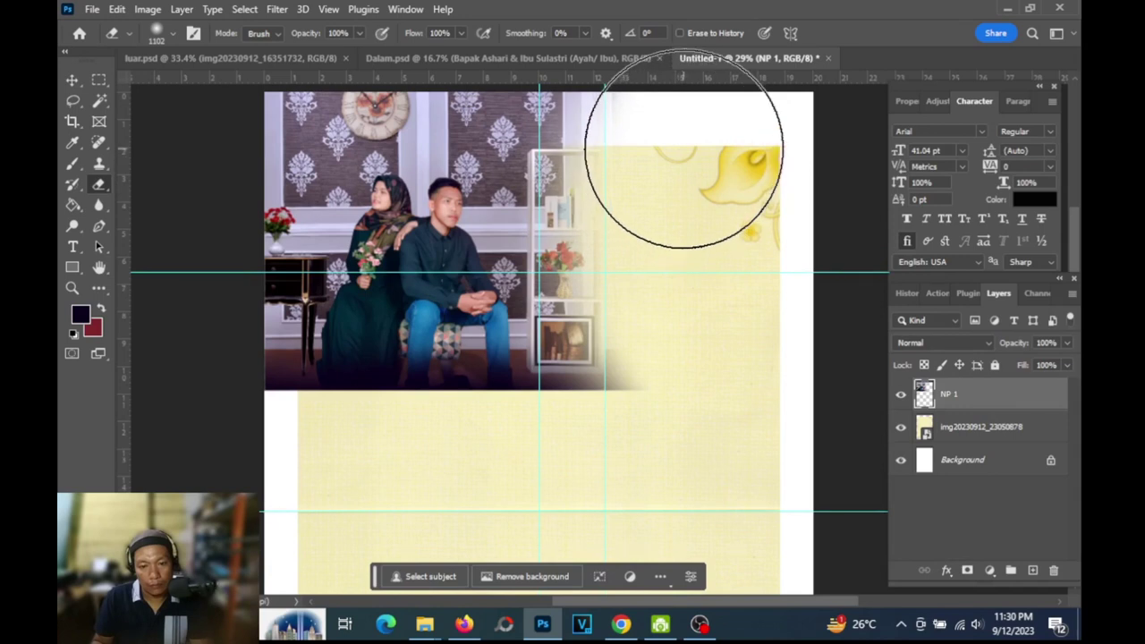
scroll(516, 444, "down", 3)
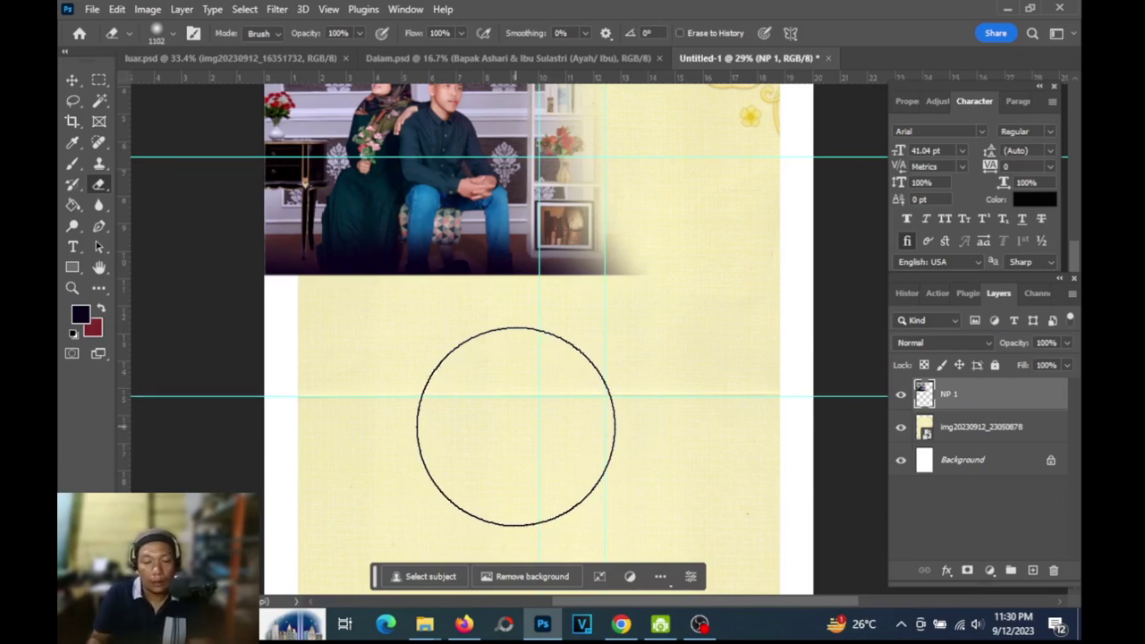
scroll(516, 438, "up", 4)
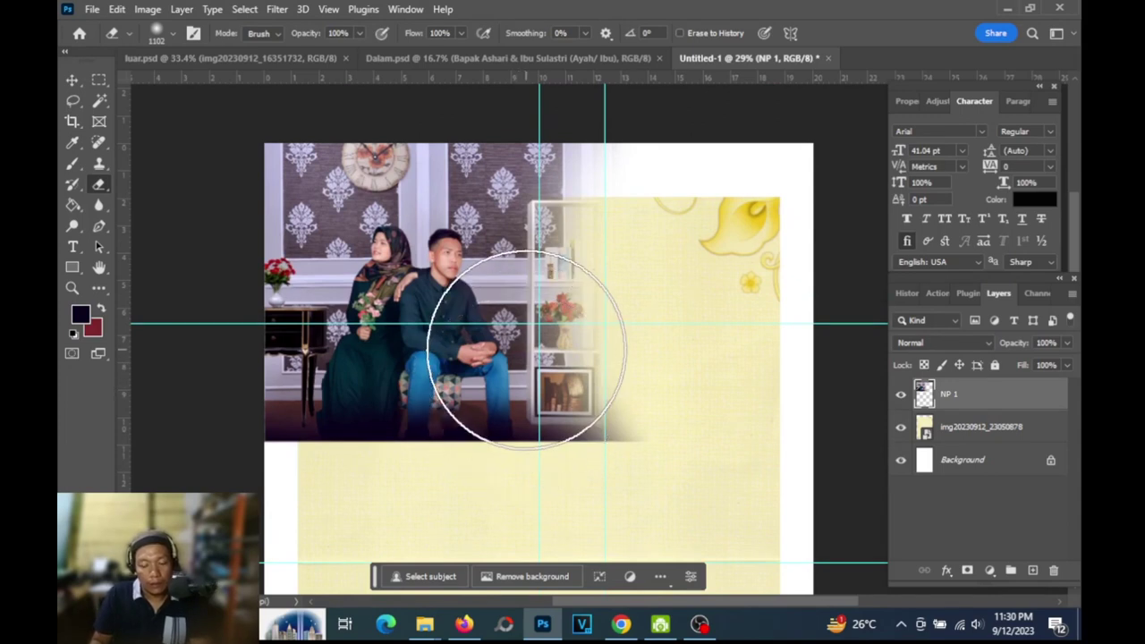
scroll(526, 349, "down", 1)
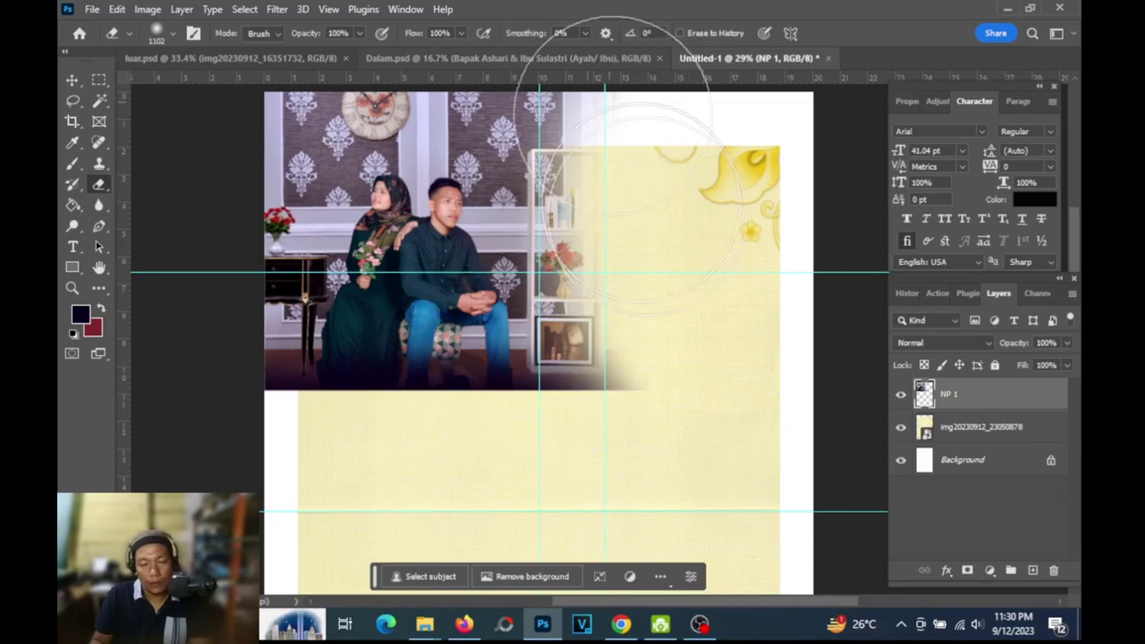
left_click(72, 247)
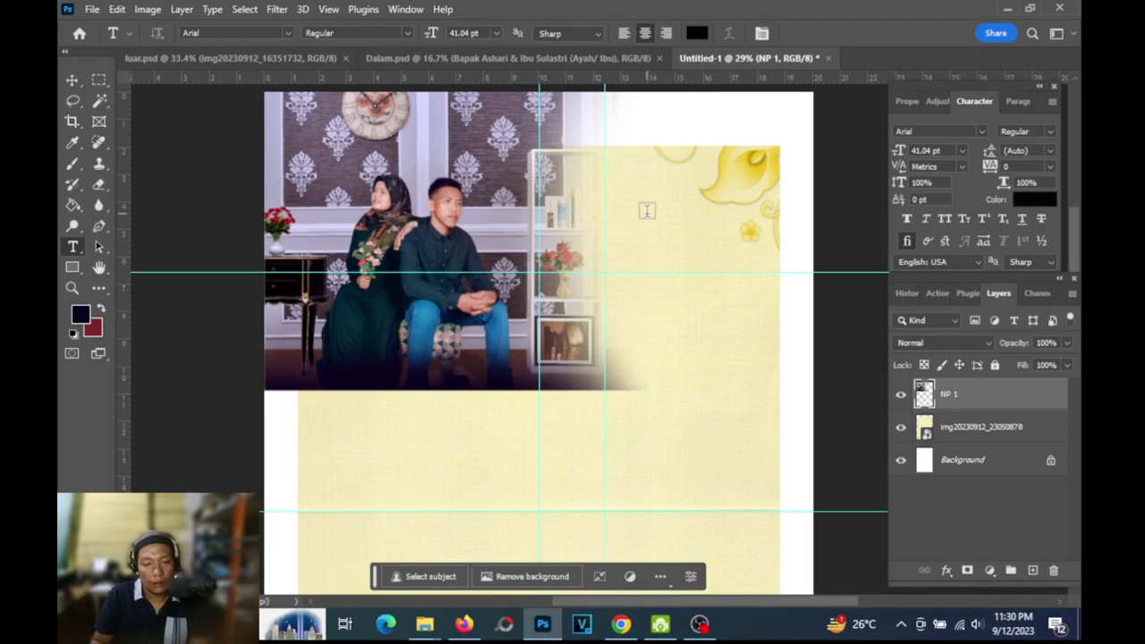
scroll(647, 210, "down", 1)
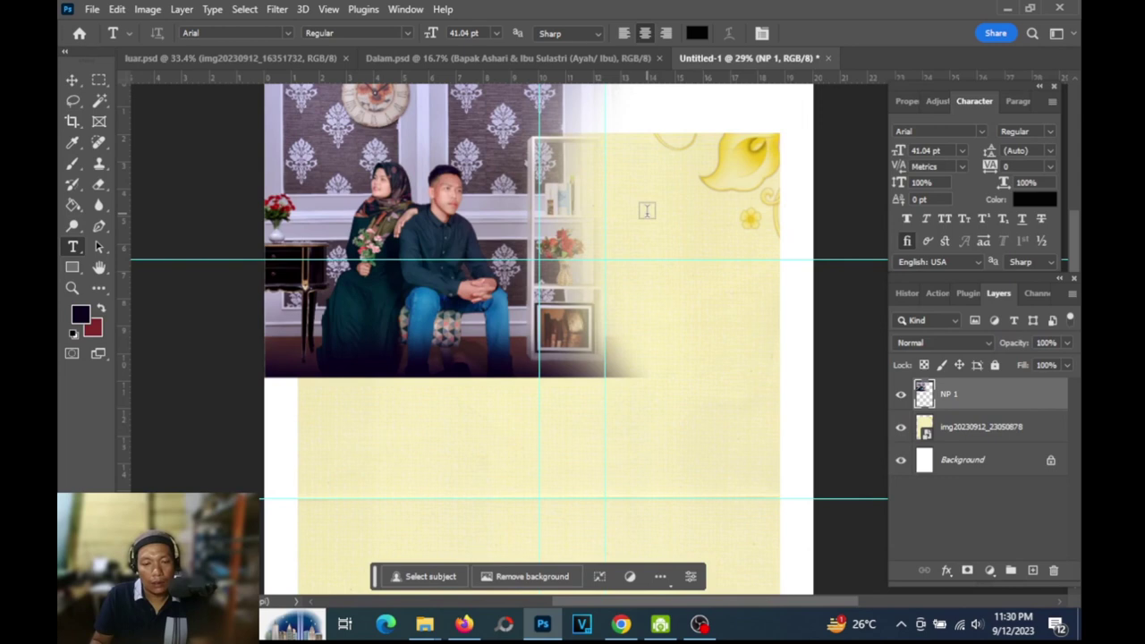
scroll(647, 210, "up", 1)
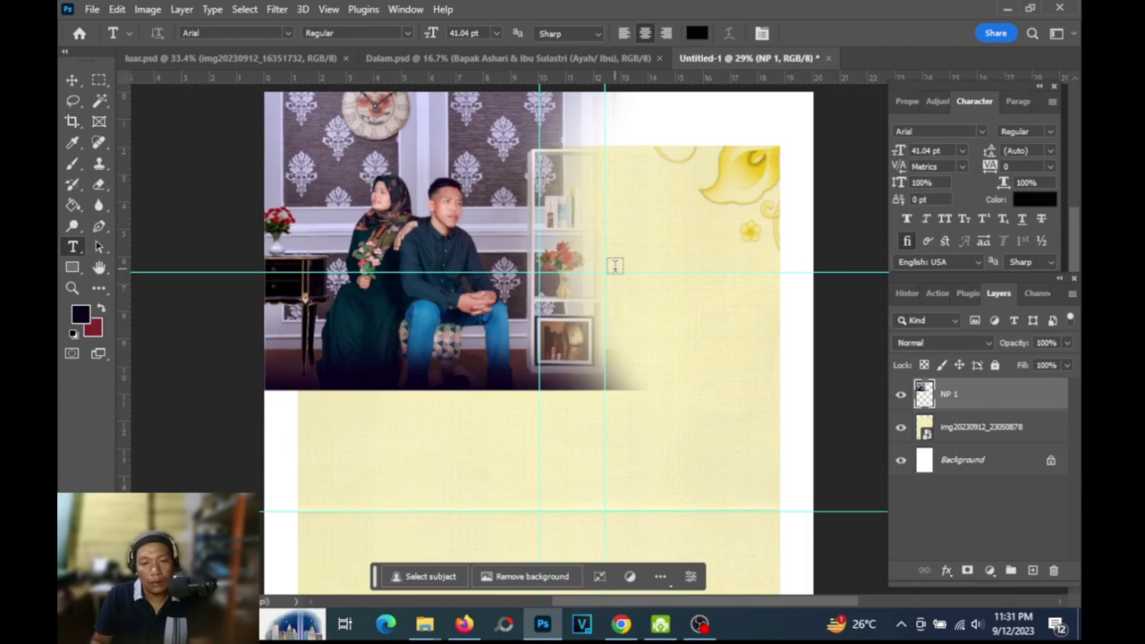
Copy the opening greeting text block from Dalam.psd onto the invitation page, about 1.1 cm below its top edge and spanning about 2.6 to 18.8 cm.
left_click(555, 56)
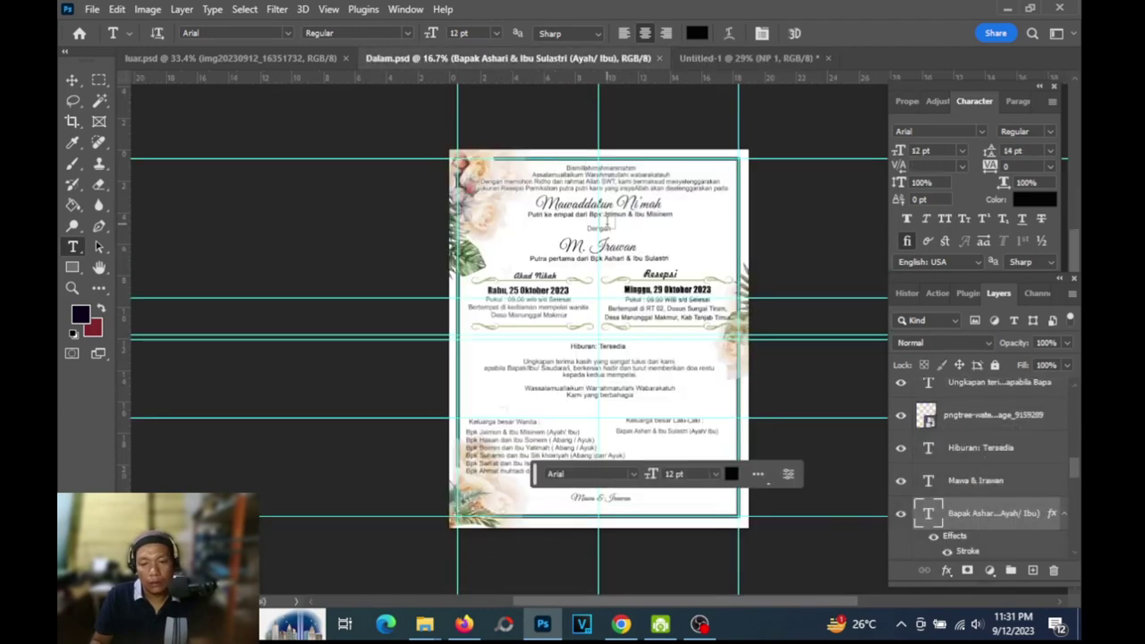
left_click(72, 80)
left_click(633, 183)
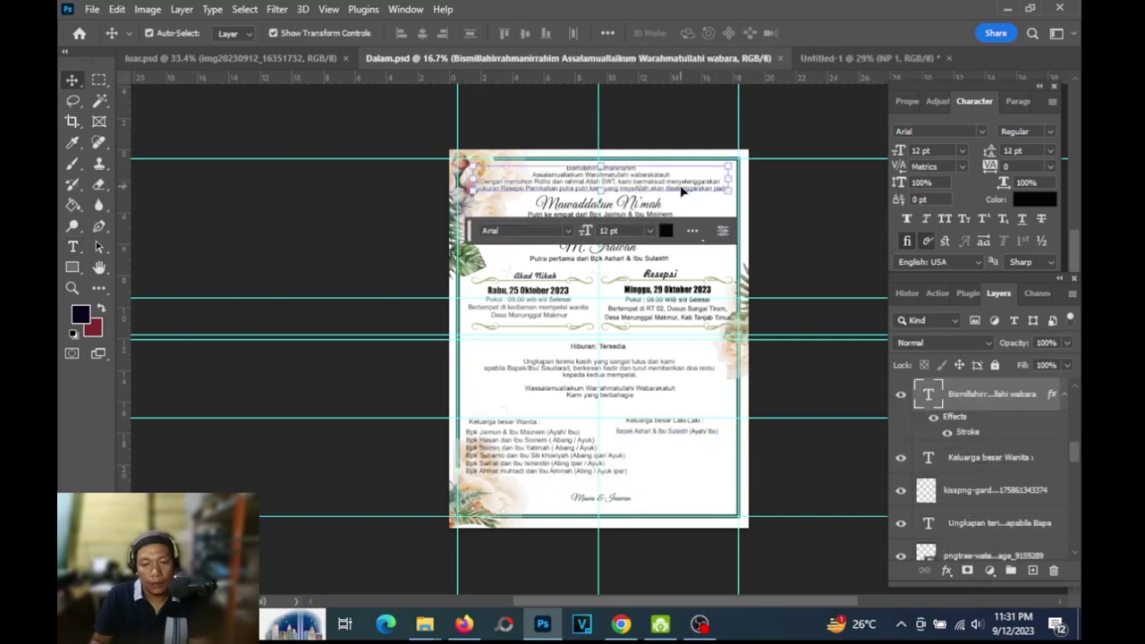
left_click_drag(685, 186, 680, 248)
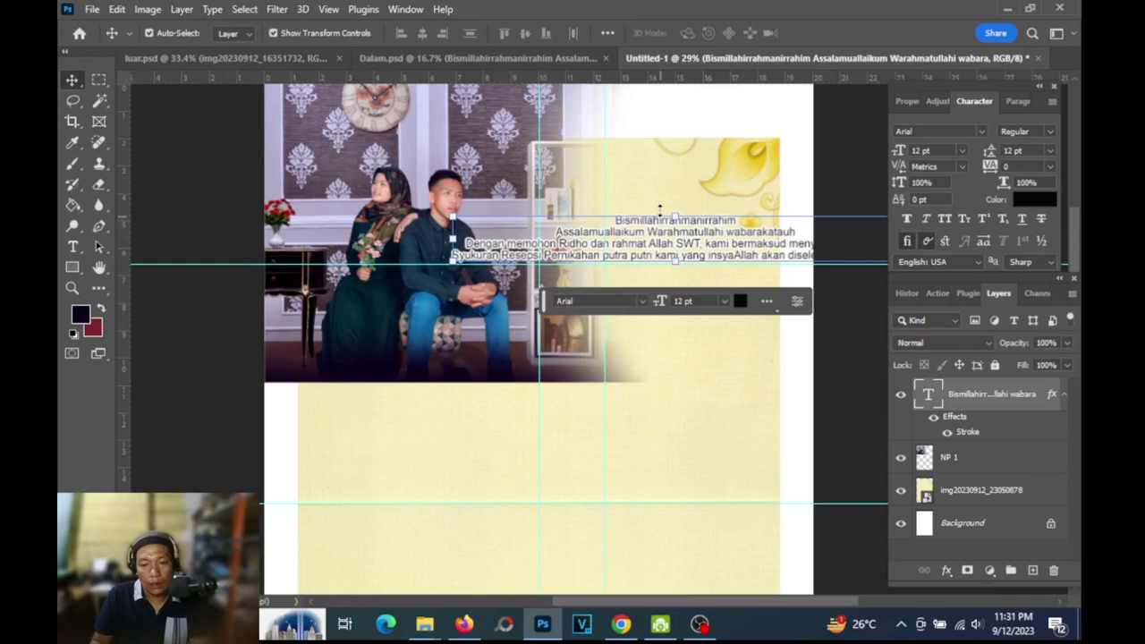
scroll(663, 215, "up", 2)
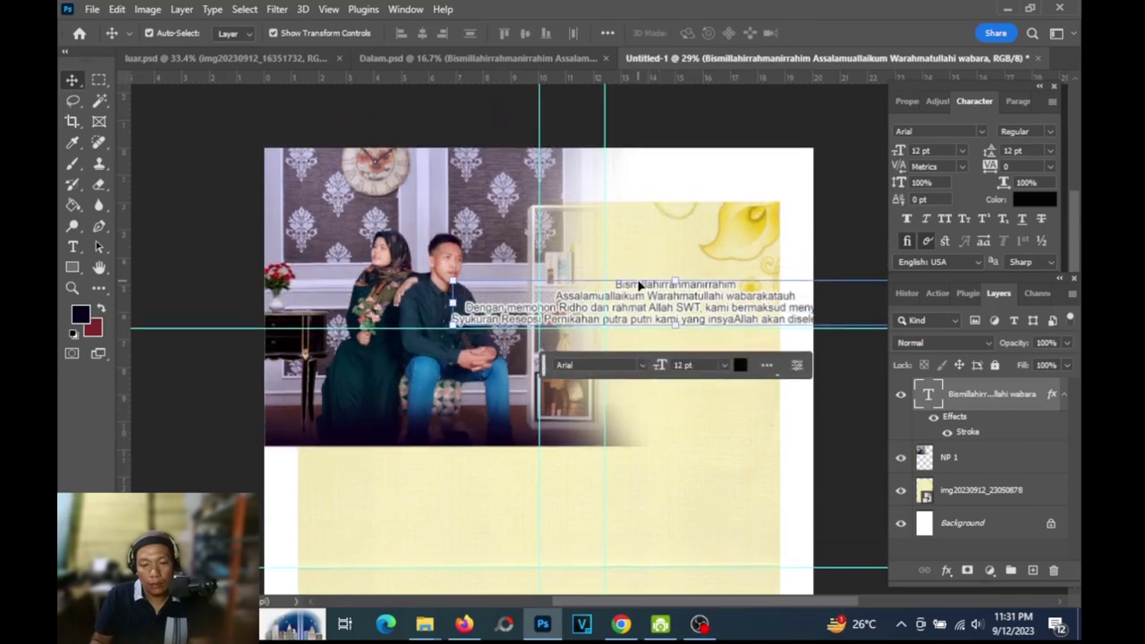
left_click_drag(638, 289, 522, 188)
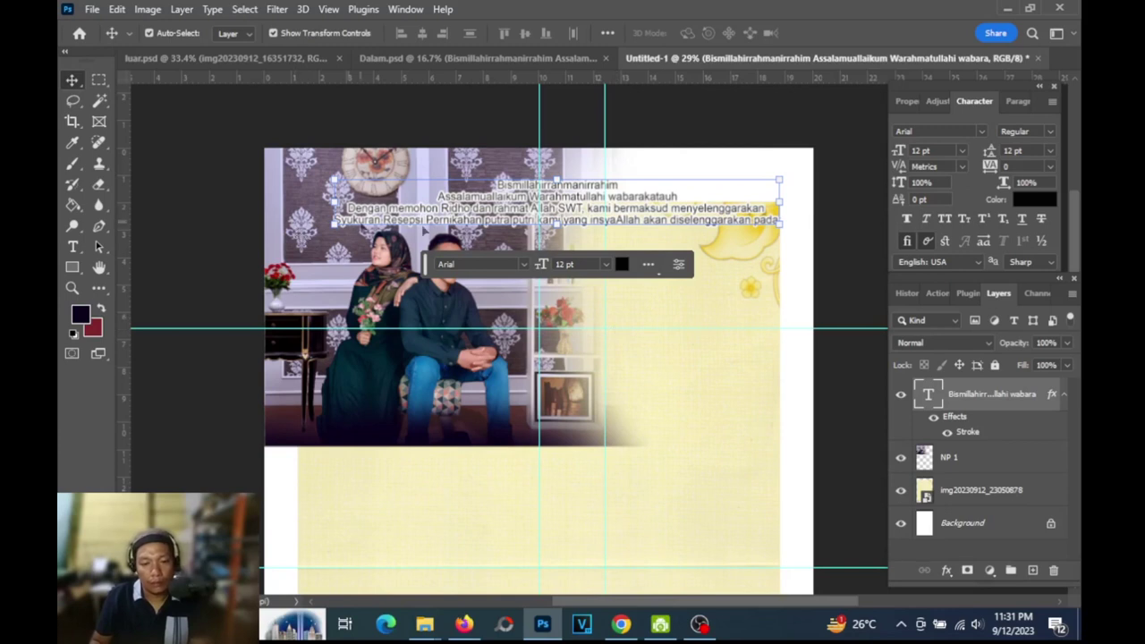
left_click_drag(577, 216, 579, 217)
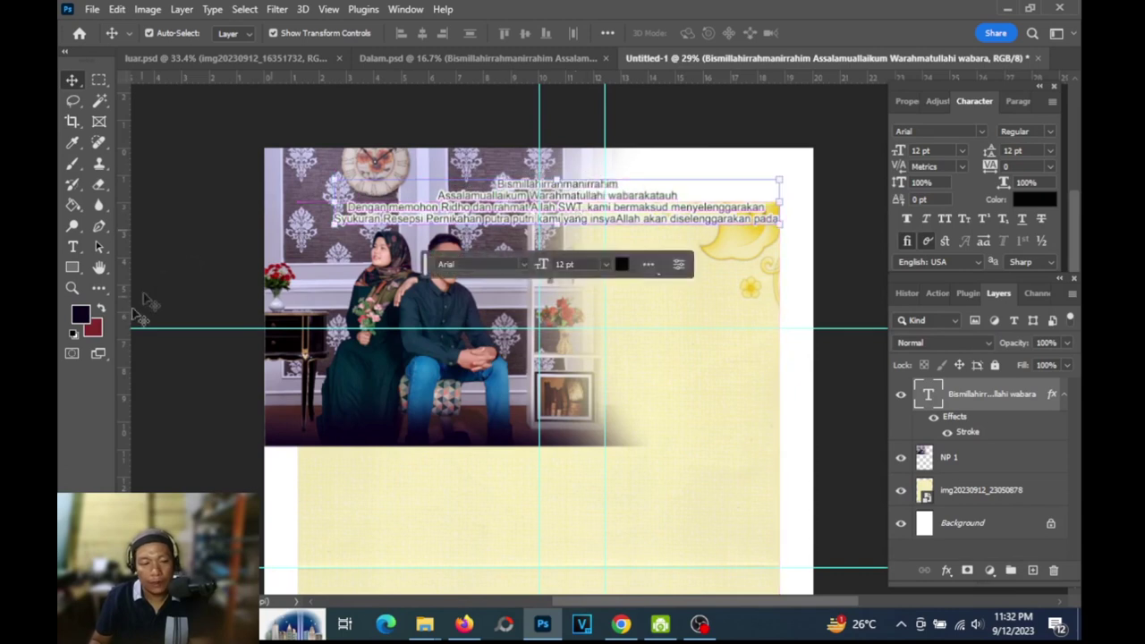
Examine at higher magnification how the four-line opening text reads over the photo and the yellow background.
left_click(72, 288)
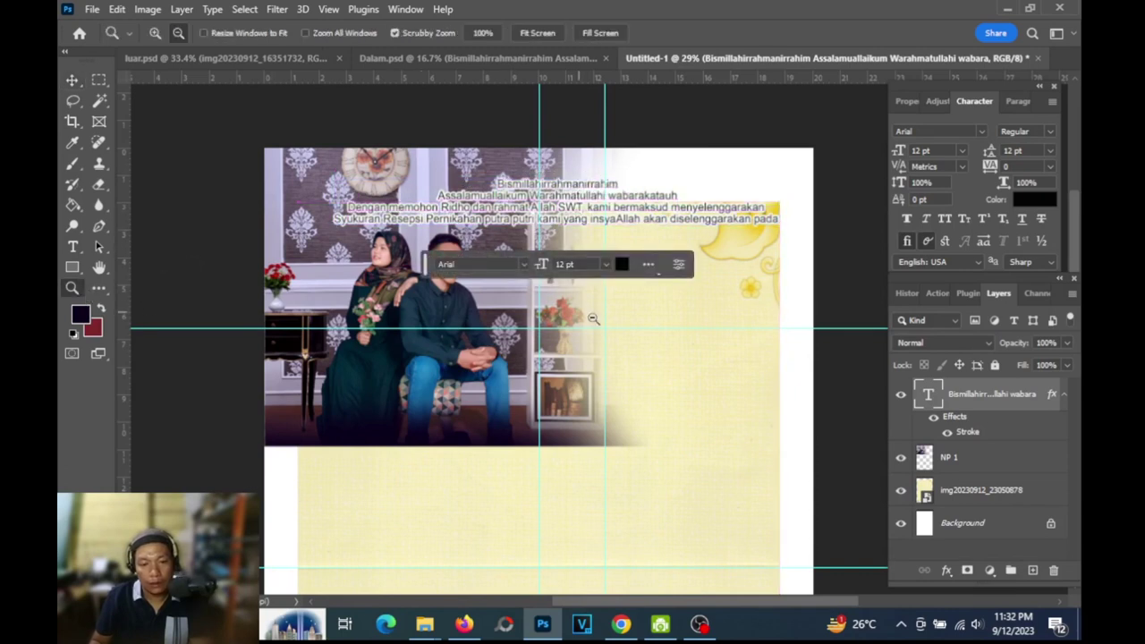
mouse_move(574, 207)
left_mouse_down()
mouse_move(631, 200)
mouse_move(572, 199)
left_mouse_up()
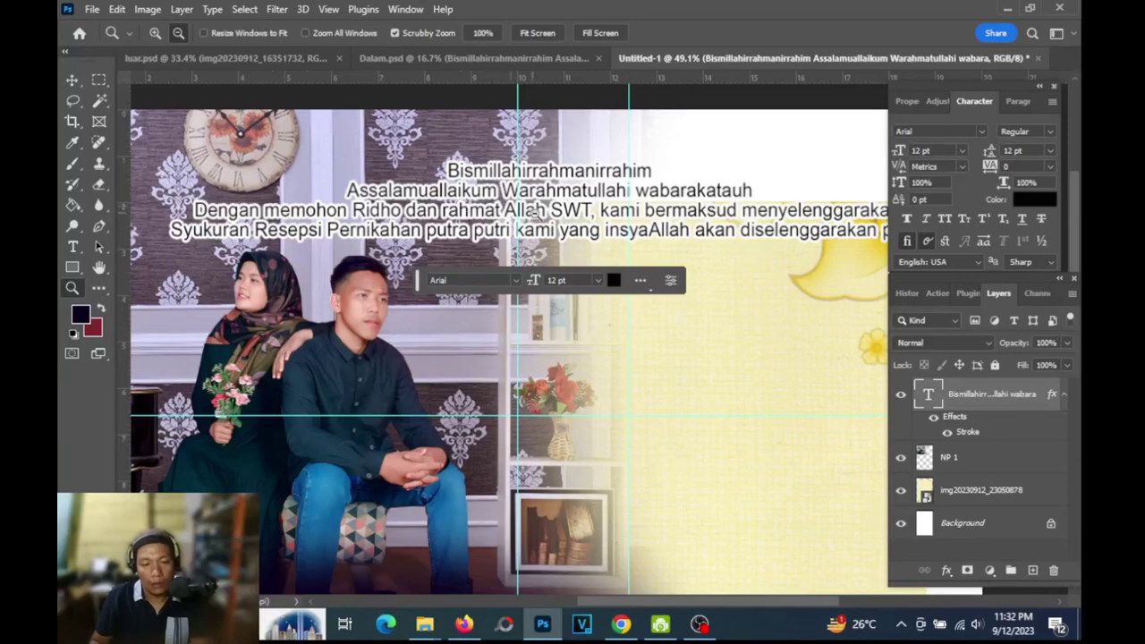
scroll(535, 217, "down", 2)
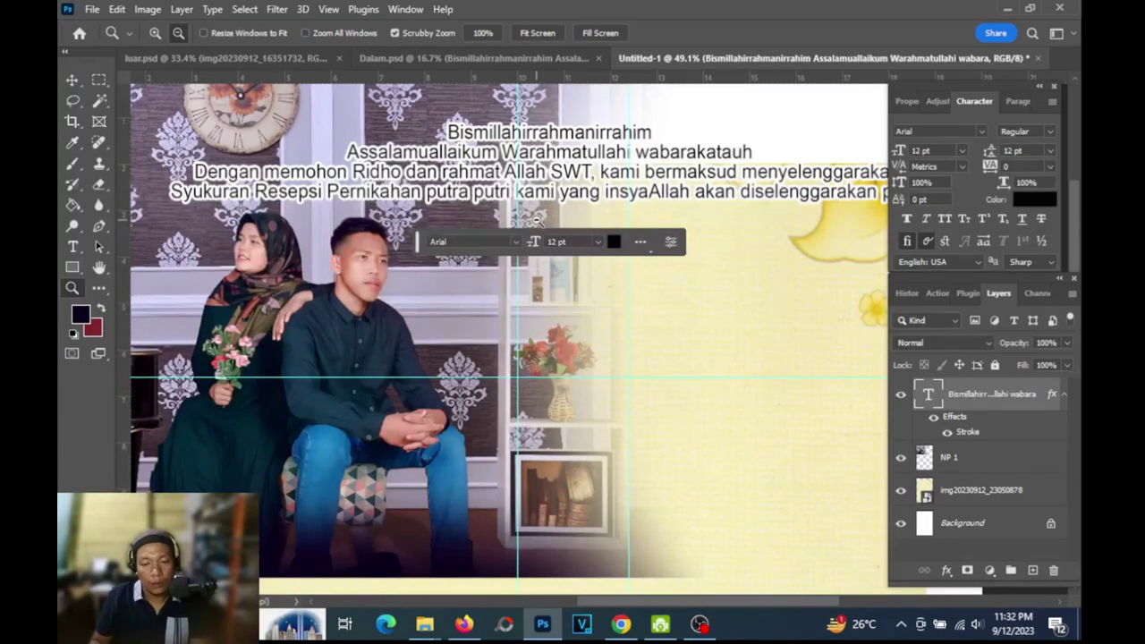
scroll(536, 220, "up", 2)
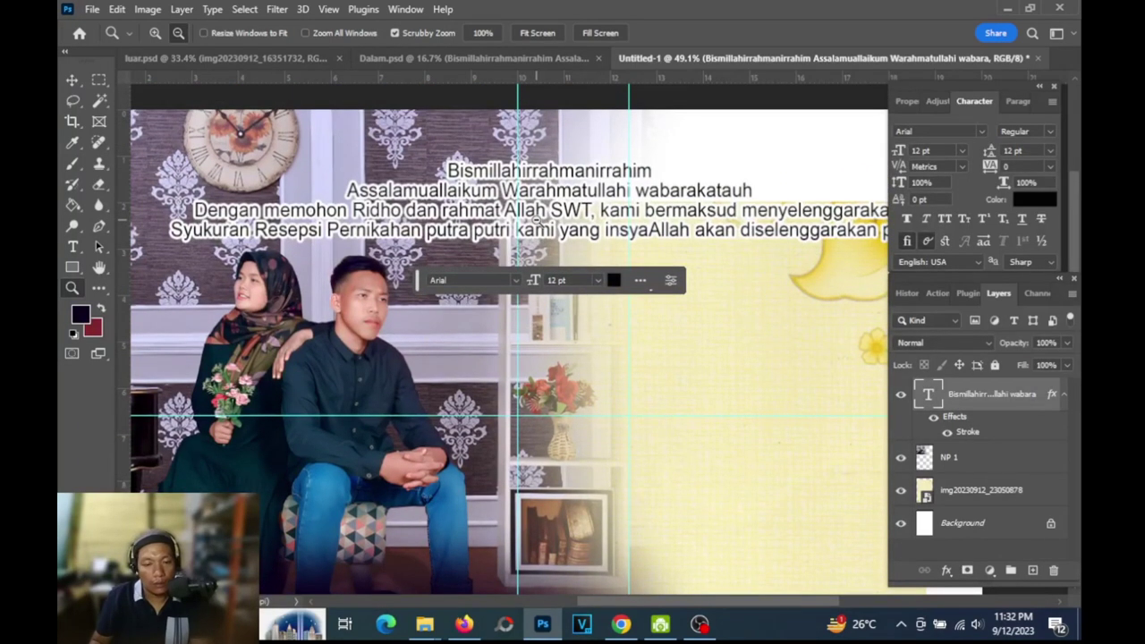
scroll(536, 231, "down", 1)
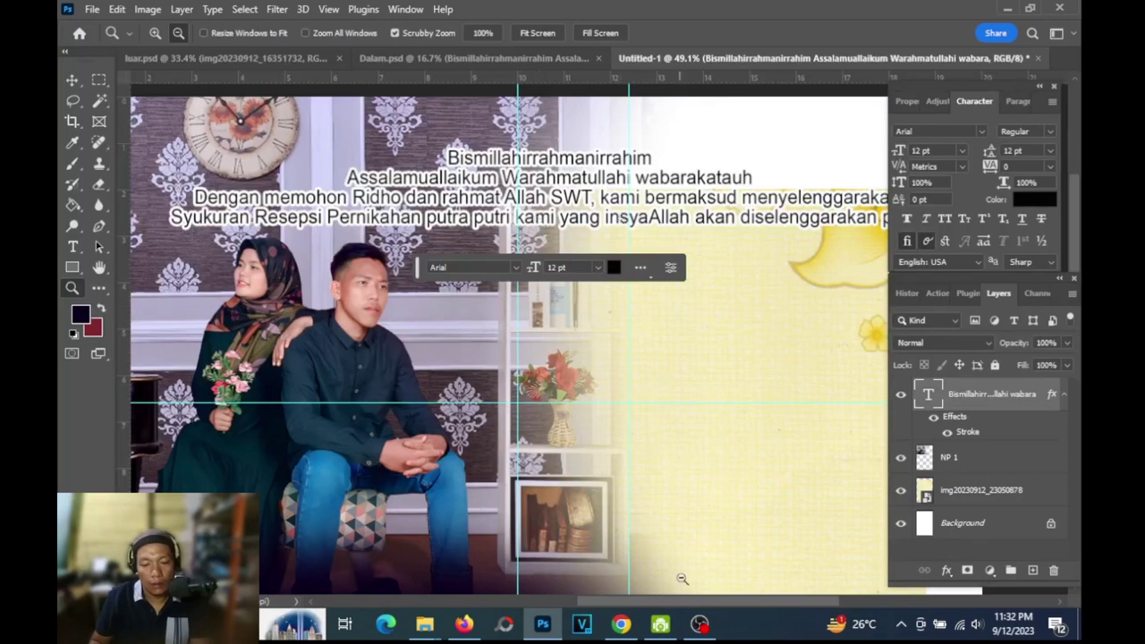
mouse_move(690, 601)
left_mouse_down()
mouse_move(727, 599)
mouse_move(705, 594)
left_mouse_up()
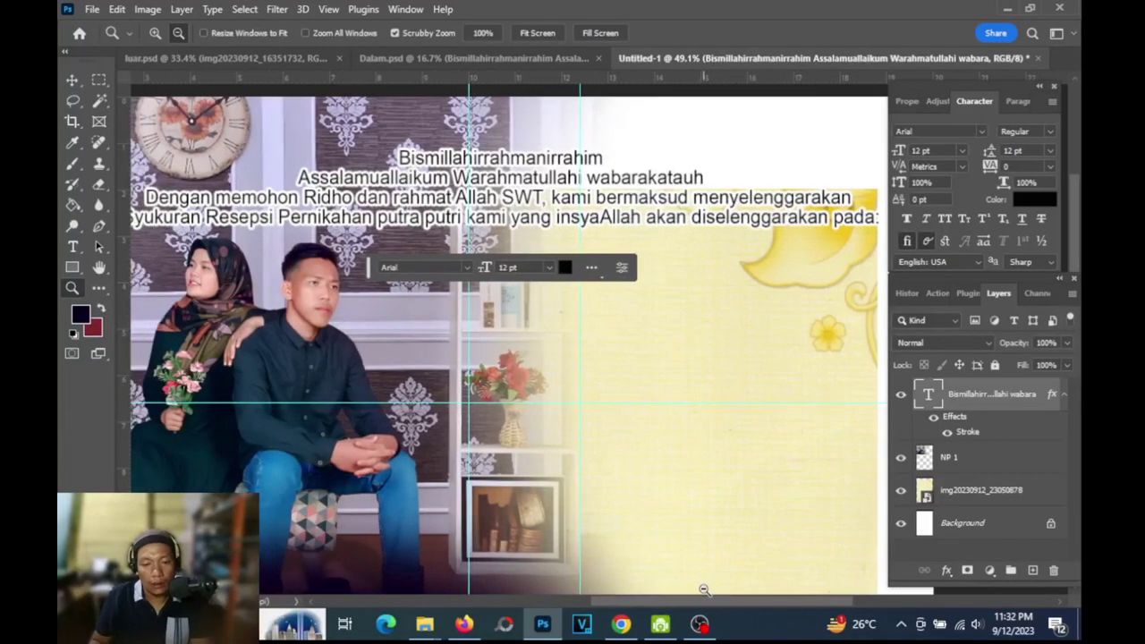
left_click_drag(643, 347, 625, 333)
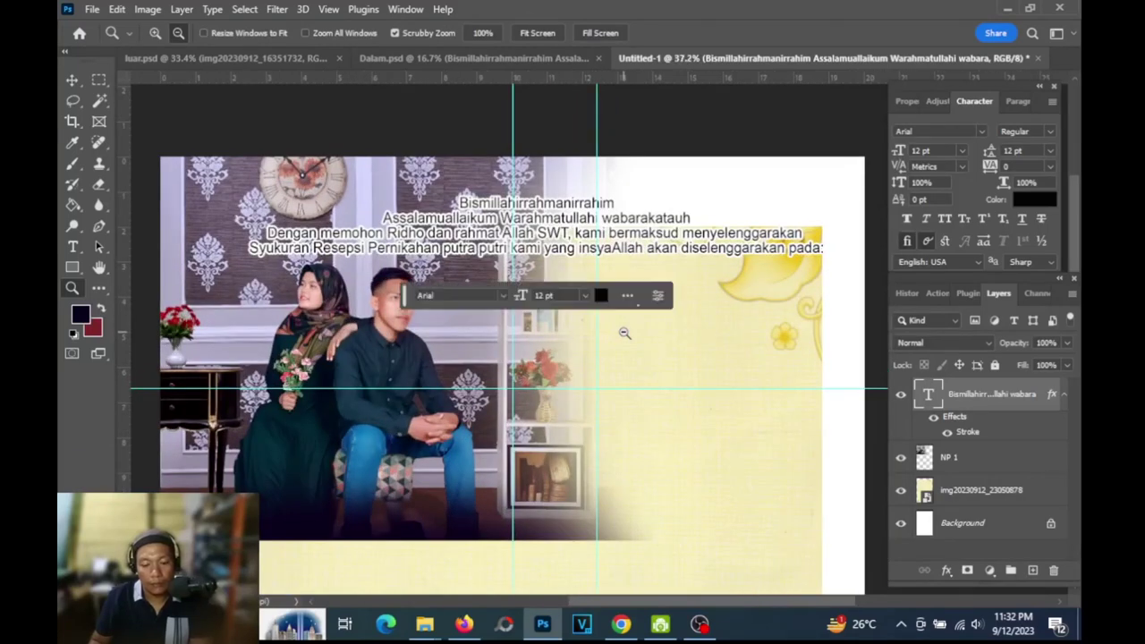
Copy the bride's name text from Dalam.psd into the invitation and place it below the opening text, spanning about 8.4 to 16.4 cm.
left_click(506, 60)
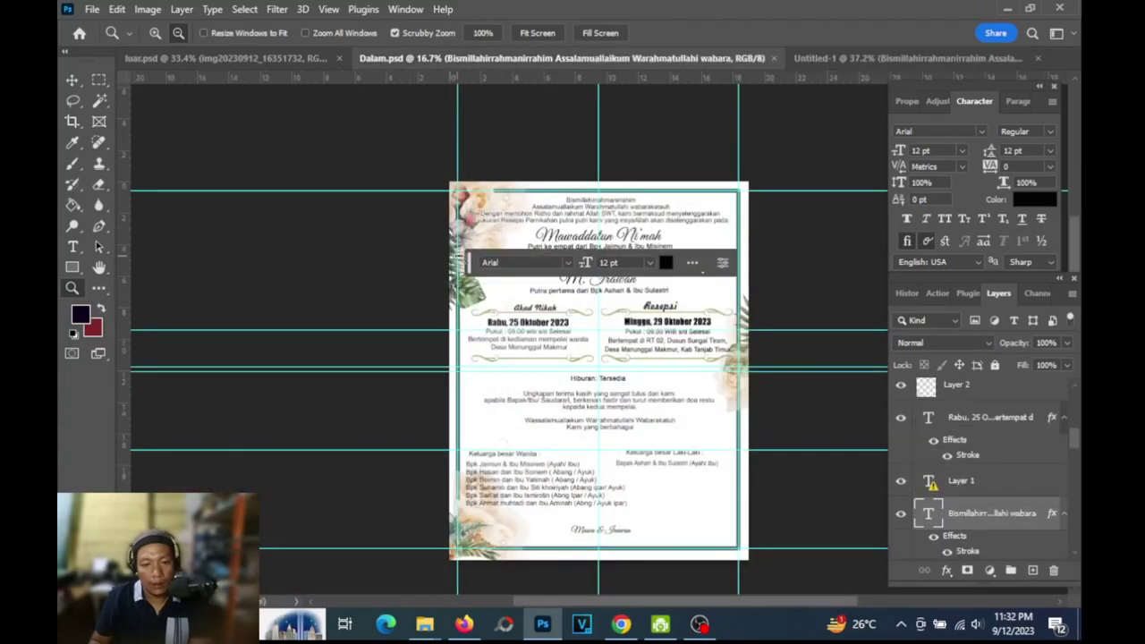
left_click_drag(473, 270, 447, 349)
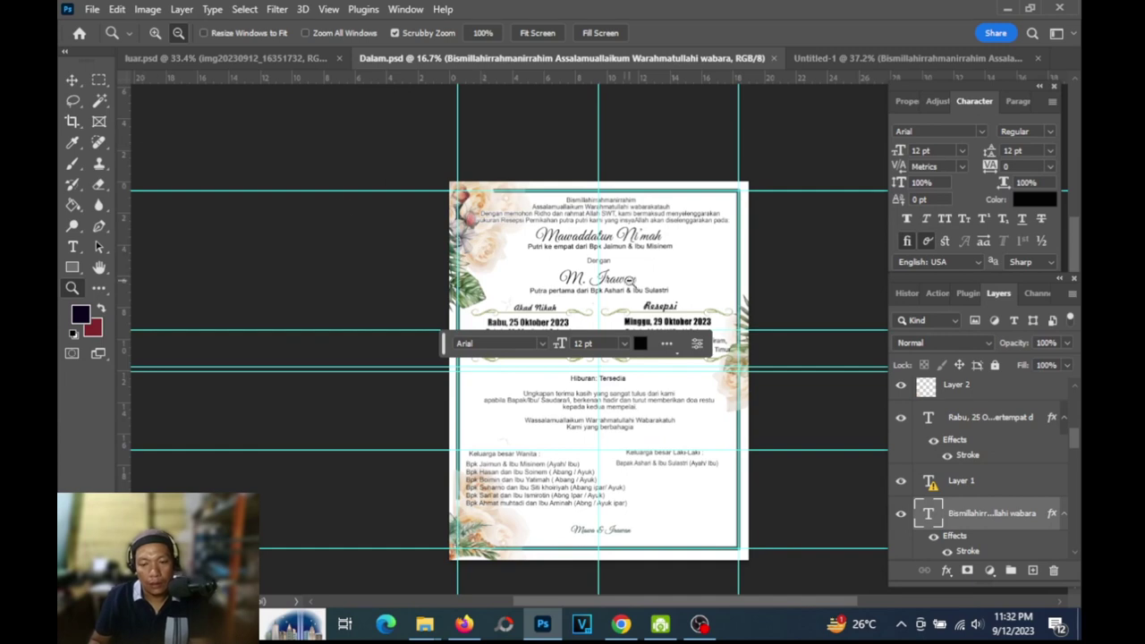
left_click(72, 80)
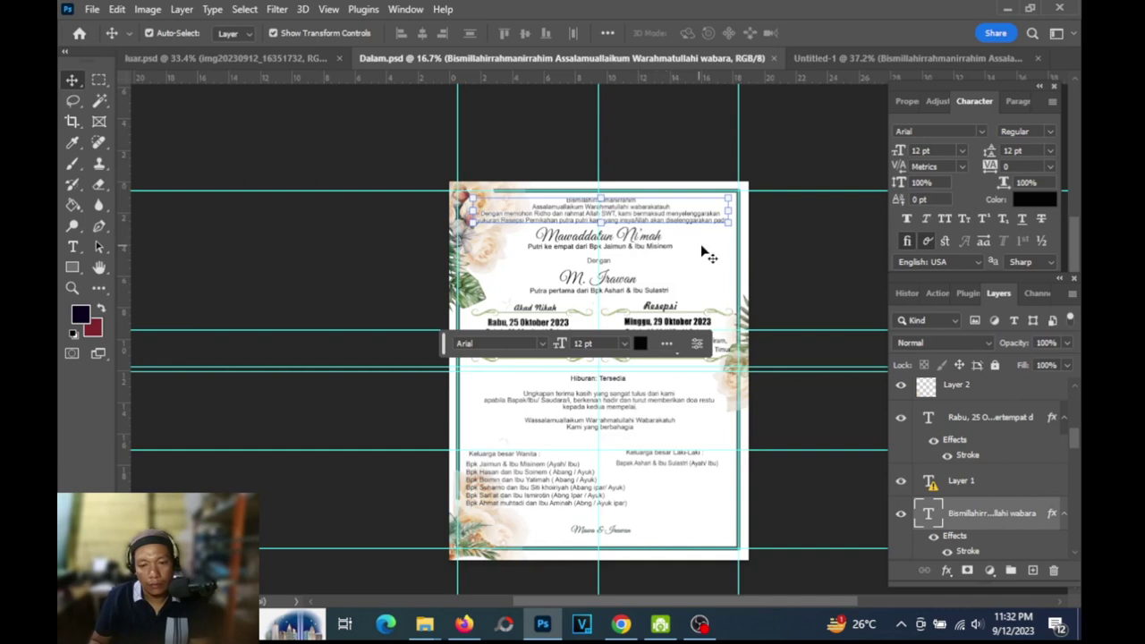
left_click(653, 240)
left_click_drag(650, 242, 621, 220)
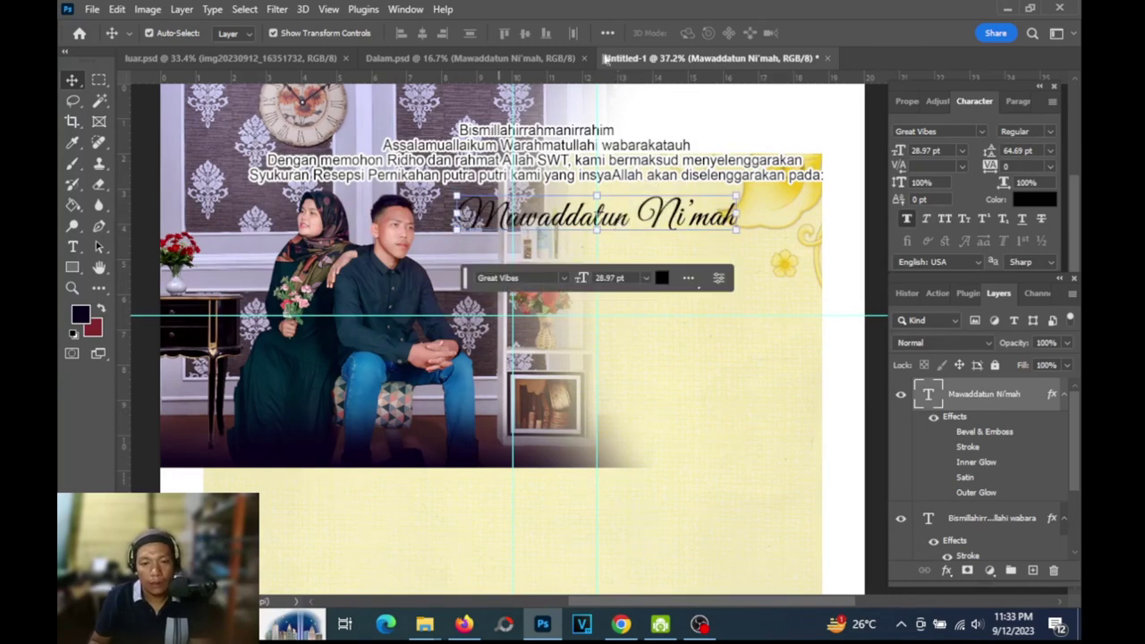
Copy the bride's parentage line from Dalam.psd into the invitation, place it directly under her name and nudge it slightly down.
left_click(542, 60)
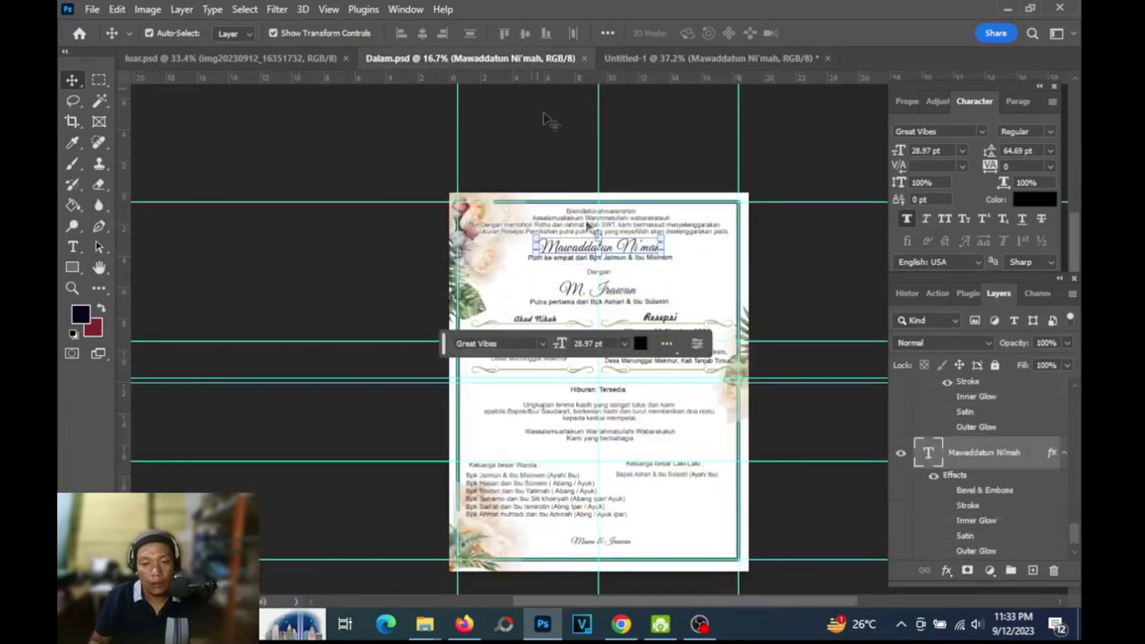
left_click(71, 287)
left_click_drag(626, 253, 709, 239)
left_click(72, 80)
left_click(708, 266)
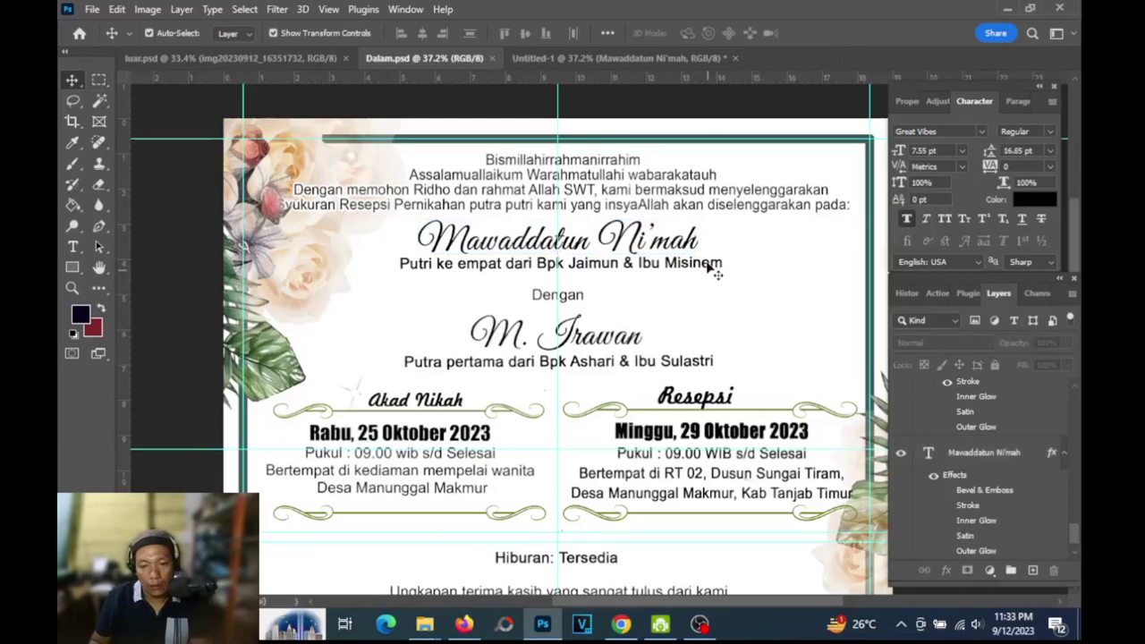
left_click_drag(659, 268, 699, 243)
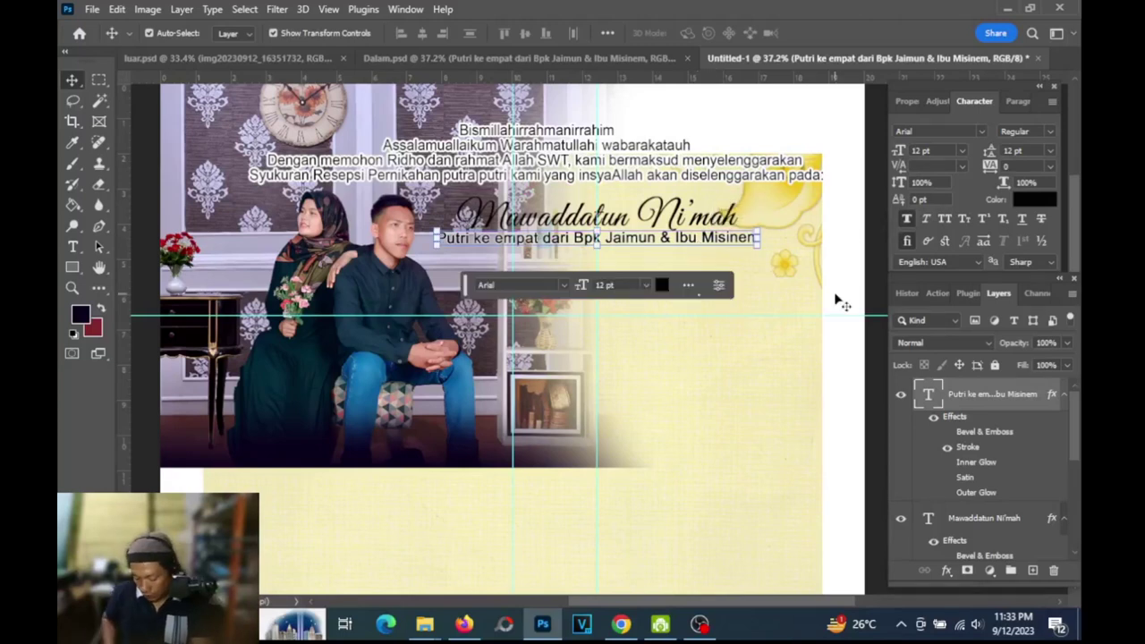
key("Down")
key("Down")
key("Down")
key("Down")
key("Down")
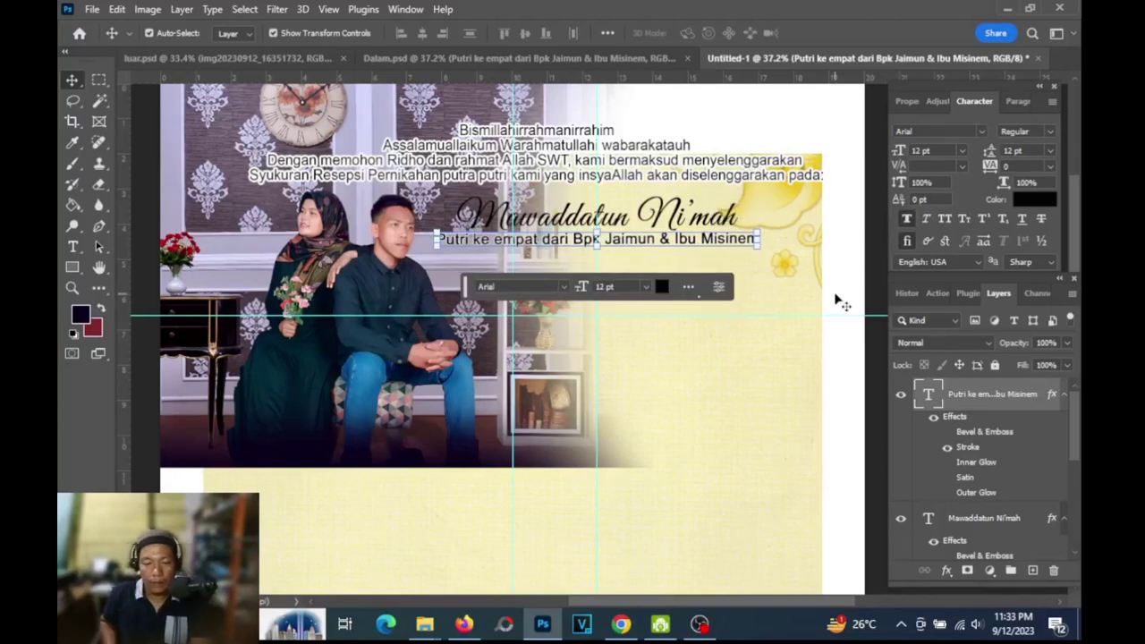
Copy the "Dengan", groom's name and groom's parentage text layers together from Dalam.psd and place them below the bride's parentage line.
left_click(722, 353)
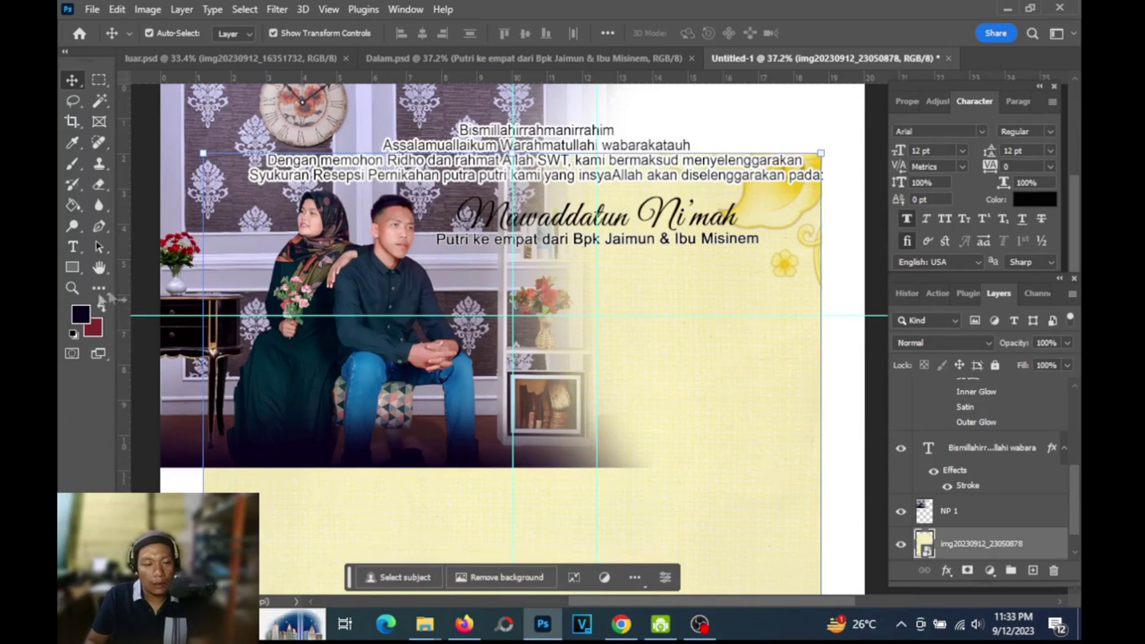
left_click(71, 287)
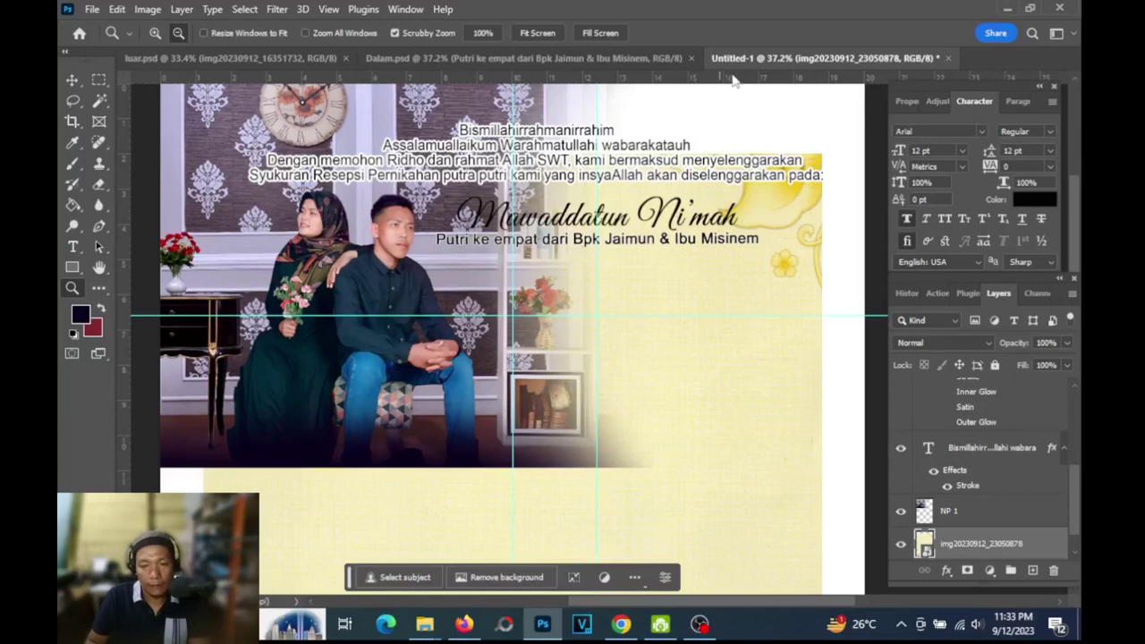
left_click(595, 58)
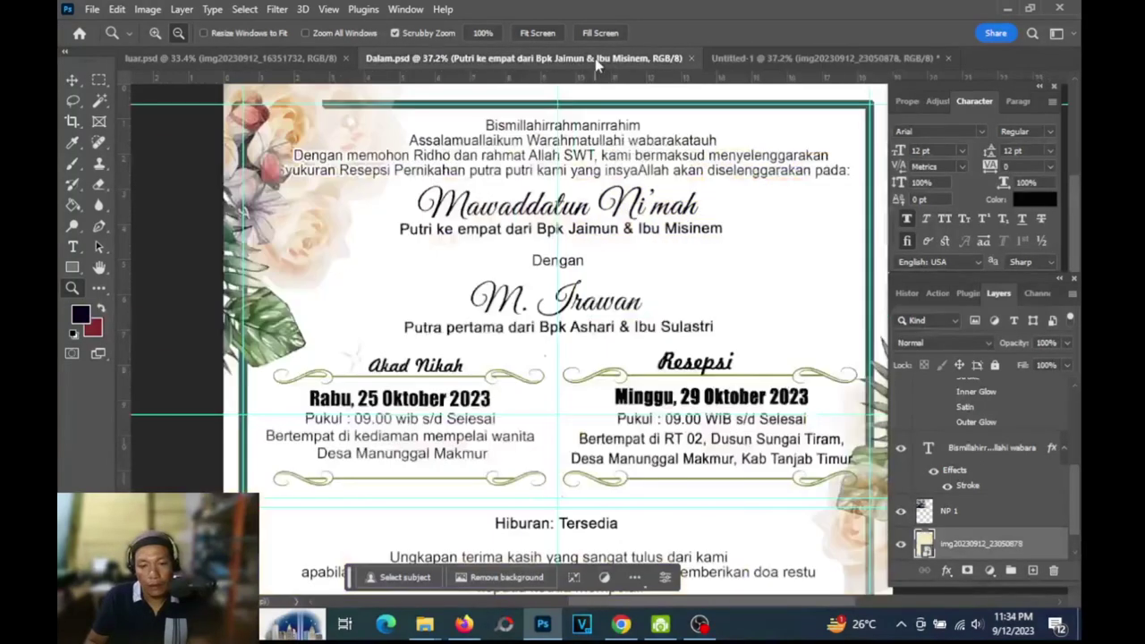
scroll(639, 228, "down", 1)
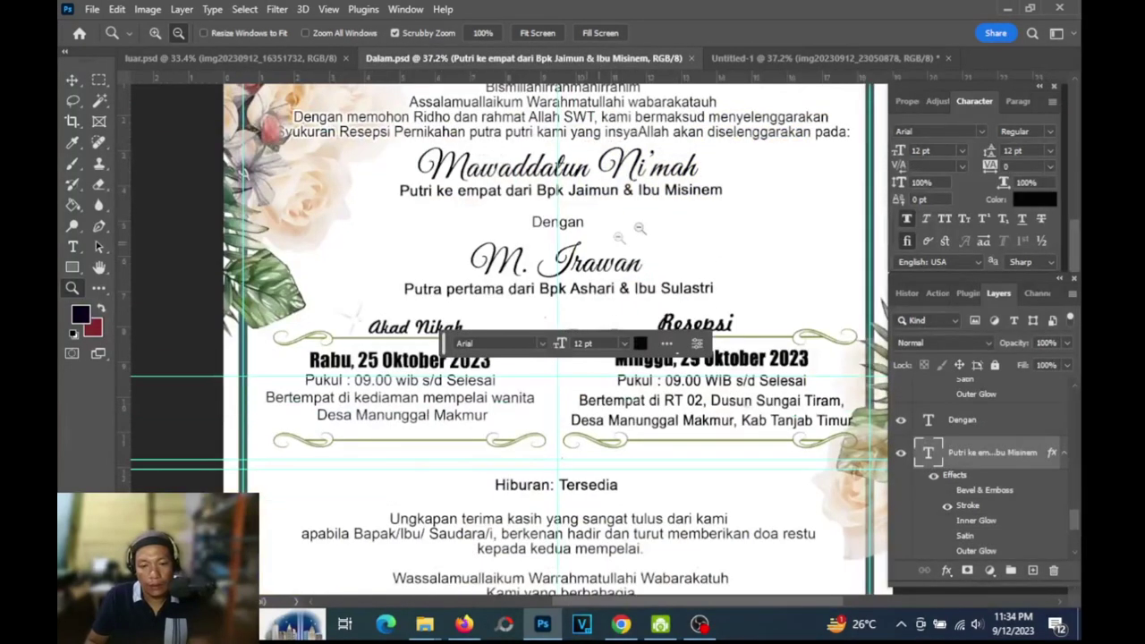
left_click(73, 79)
left_click(569, 223)
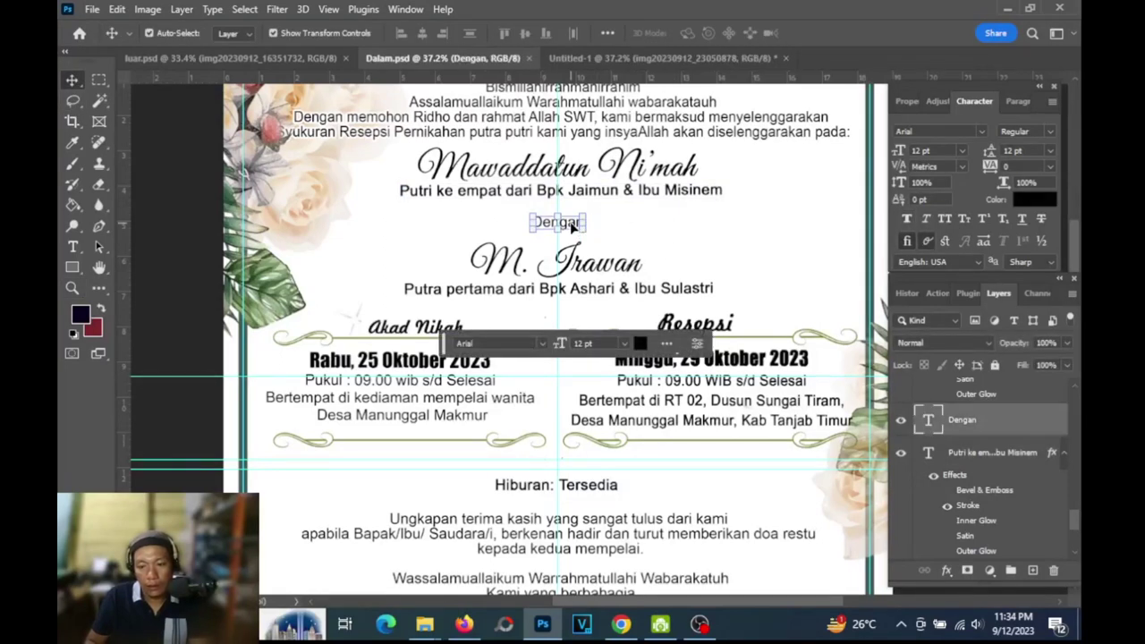
scroll(941, 458, "up", 3)
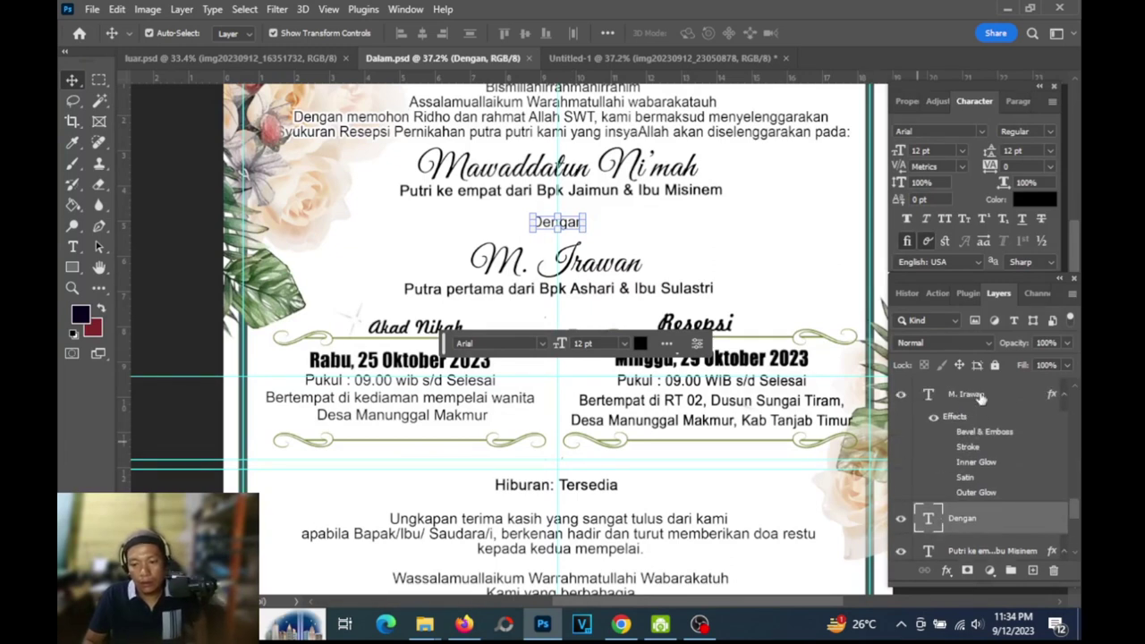
left_click(981, 396, "shift")
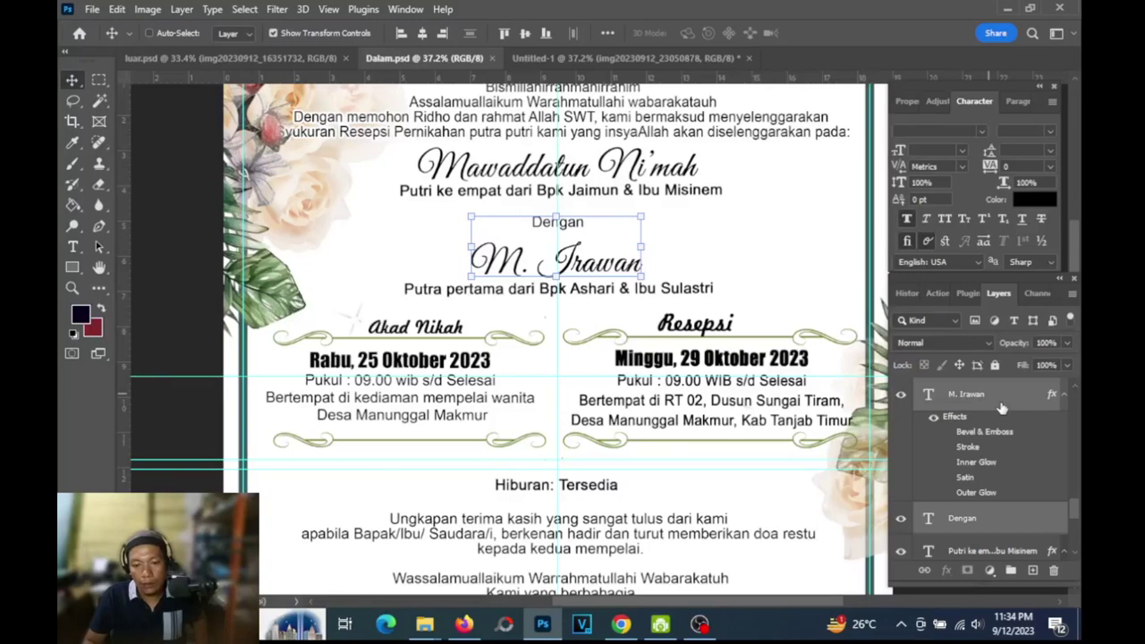
scroll(1000, 411, "up", 4)
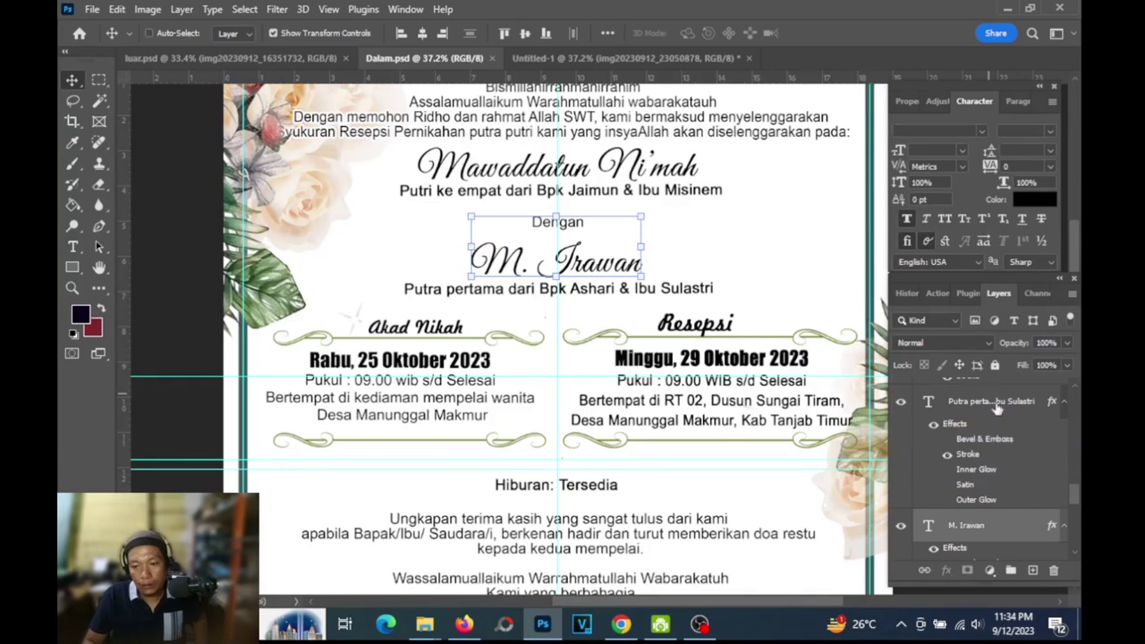
left_click(997, 403, "shift")
left_click_drag(615, 268, 651, 310)
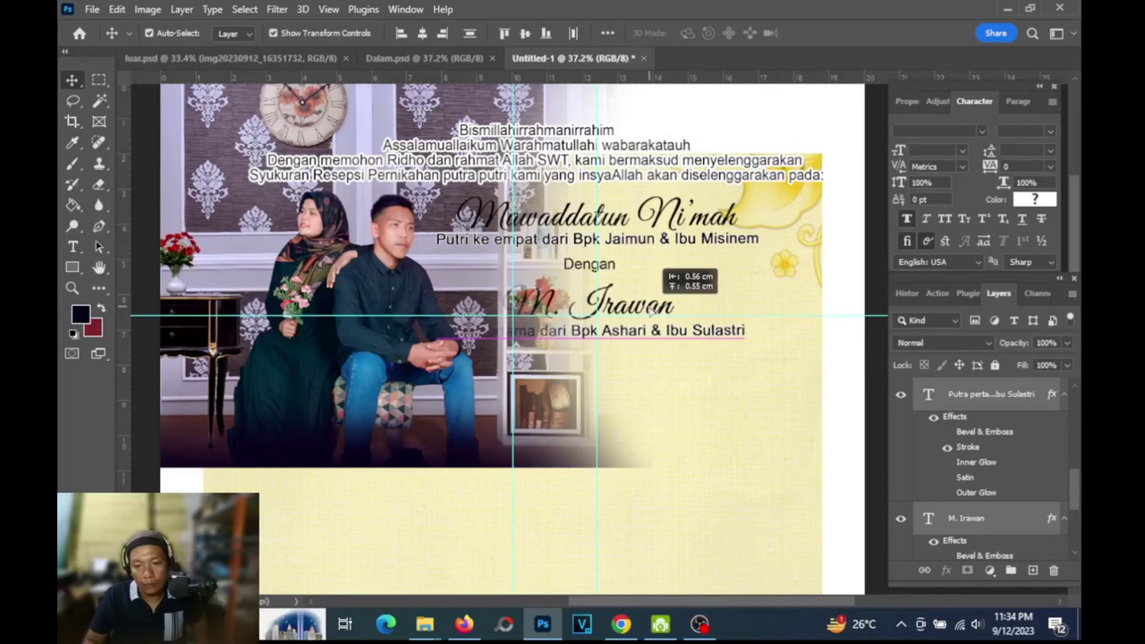
left_click_drag(651, 310, 651, 310)
Move the NP 1 photo layer below all the copied text layers, directly above the scanned background layer.
scroll(1020, 496, "up", 4)
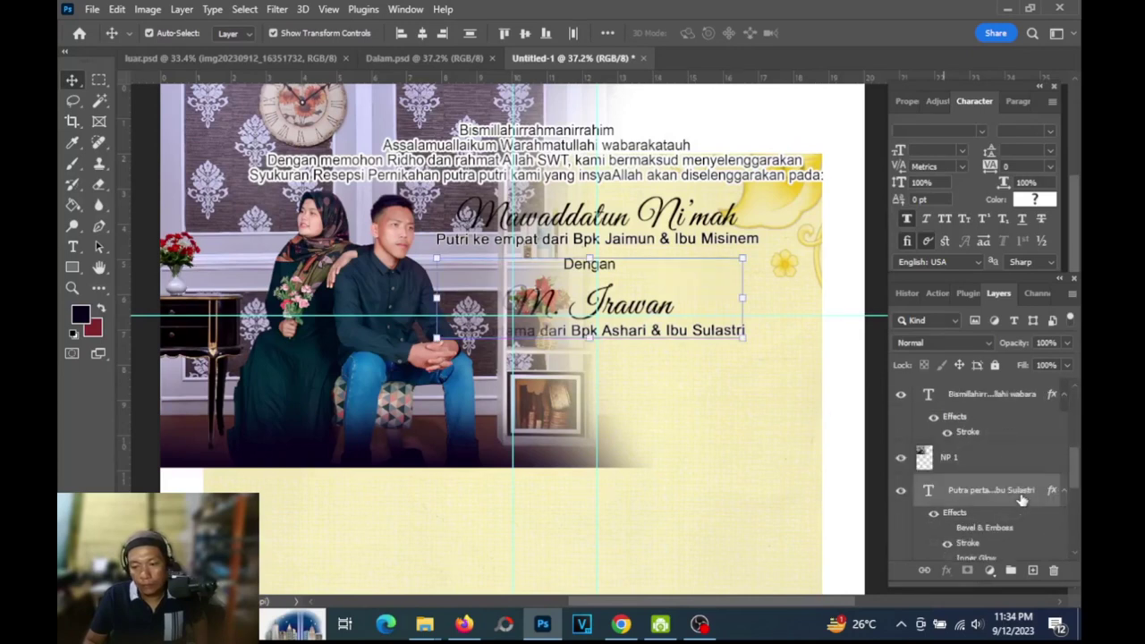
left_click(1004, 459)
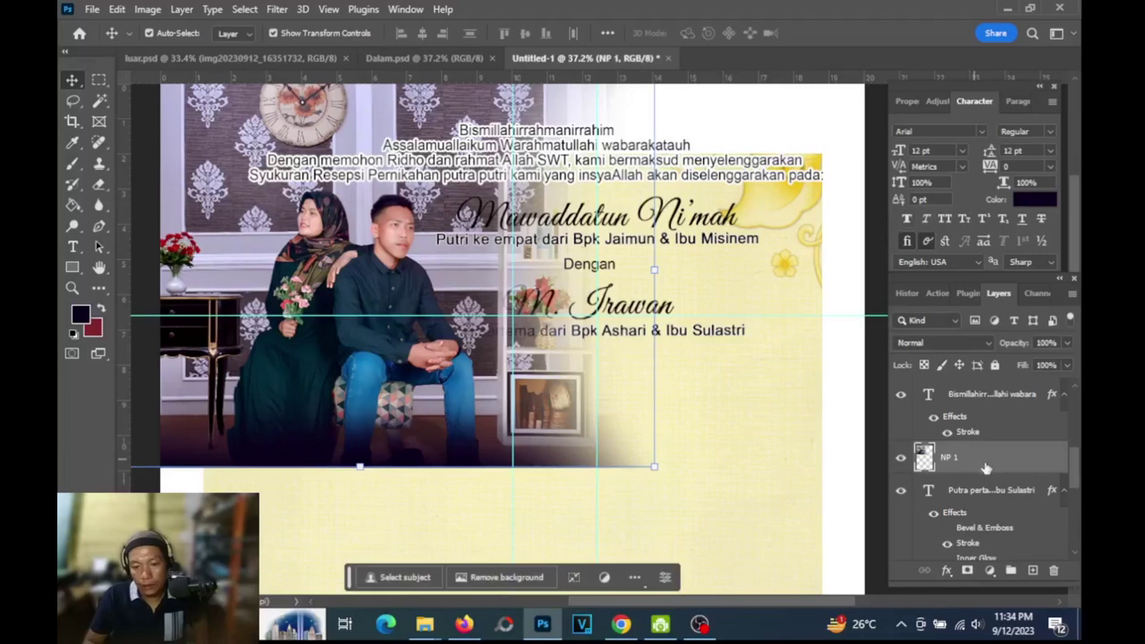
scroll(981, 488, "down", 3)
scroll(979, 449, "up", 3)
scroll(1002, 465, "up", 1)
scroll(1055, 465, "down", 1)
left_click_drag(1076, 473, 1076, 491)
left_click_drag(1026, 418, 998, 536)
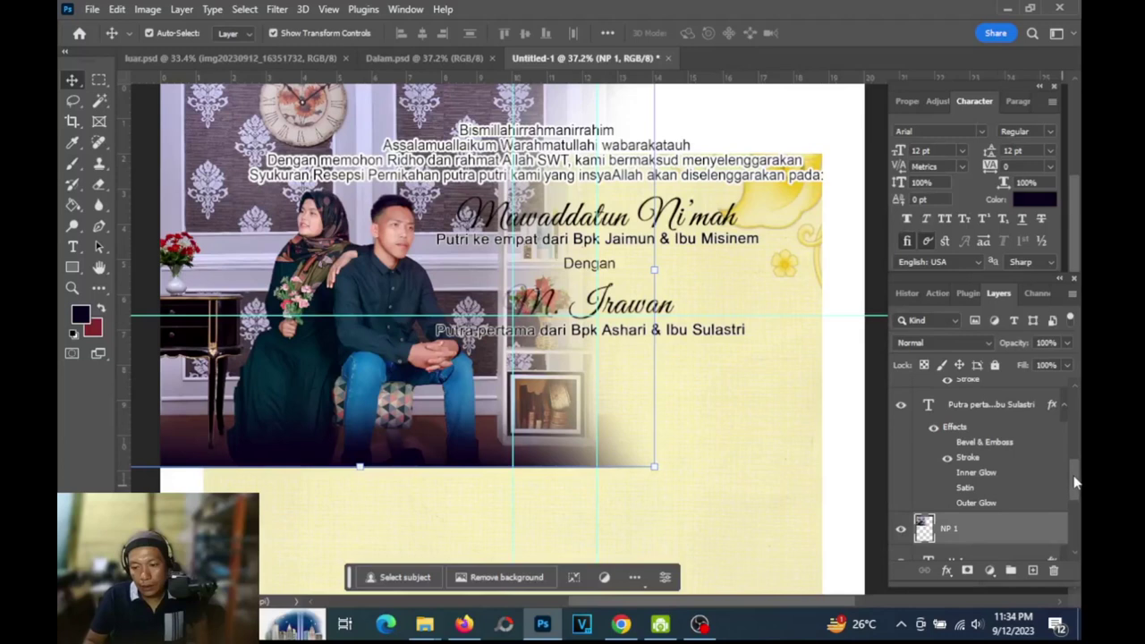
left_click_drag(1076, 483, 1076, 510)
left_click_drag(1008, 424, 997, 536)
left_click_drag(1074, 491, 1074, 517)
left_click_drag(1008, 462, 1001, 490)
left_click(761, 396)
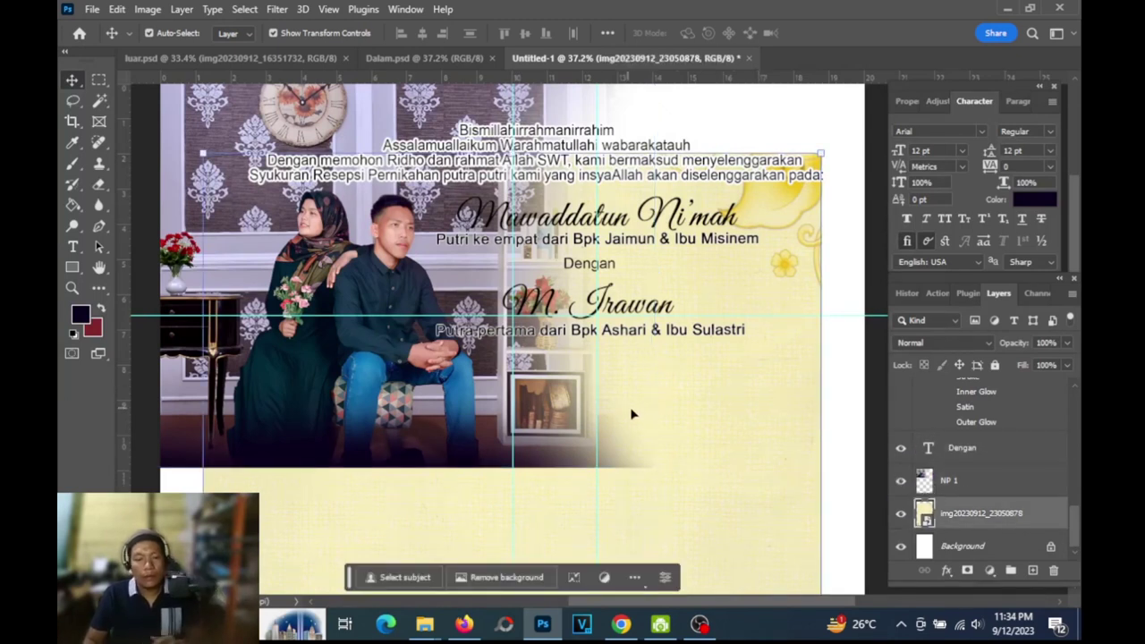
Examine the spacing of the invitation's text blocks over the photo and compare it with the layout in Dalam.psd.
scroll(641, 414, "up", 2)
scroll(641, 414, "up", 1)
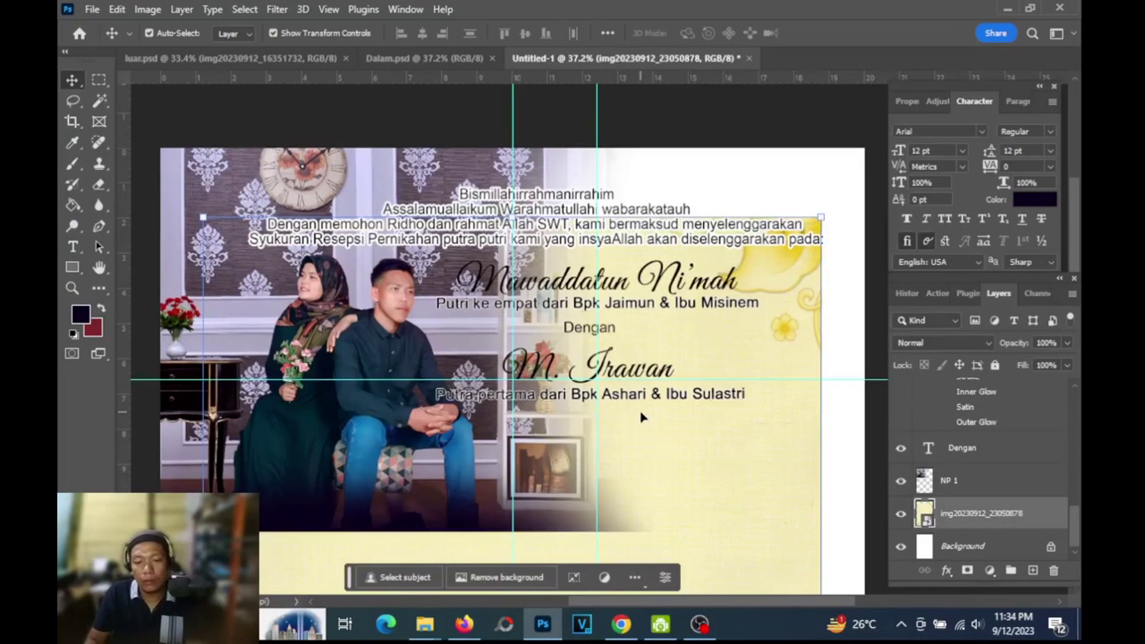
scroll(644, 425, "down", 5)
scroll(647, 434, "up", 3)
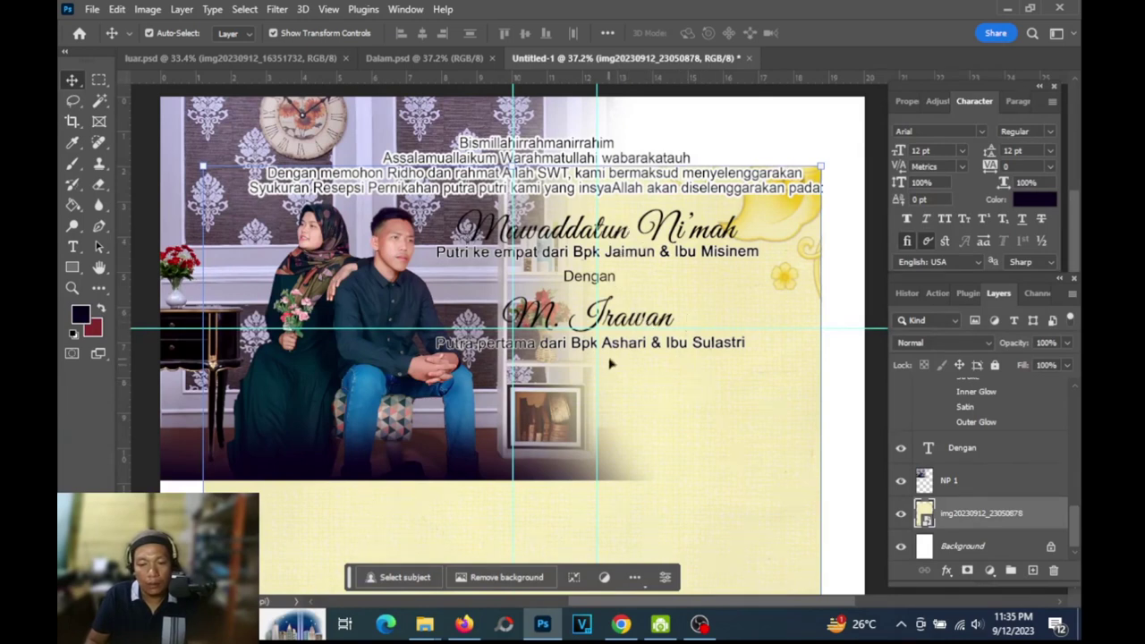
left_click(428, 68)
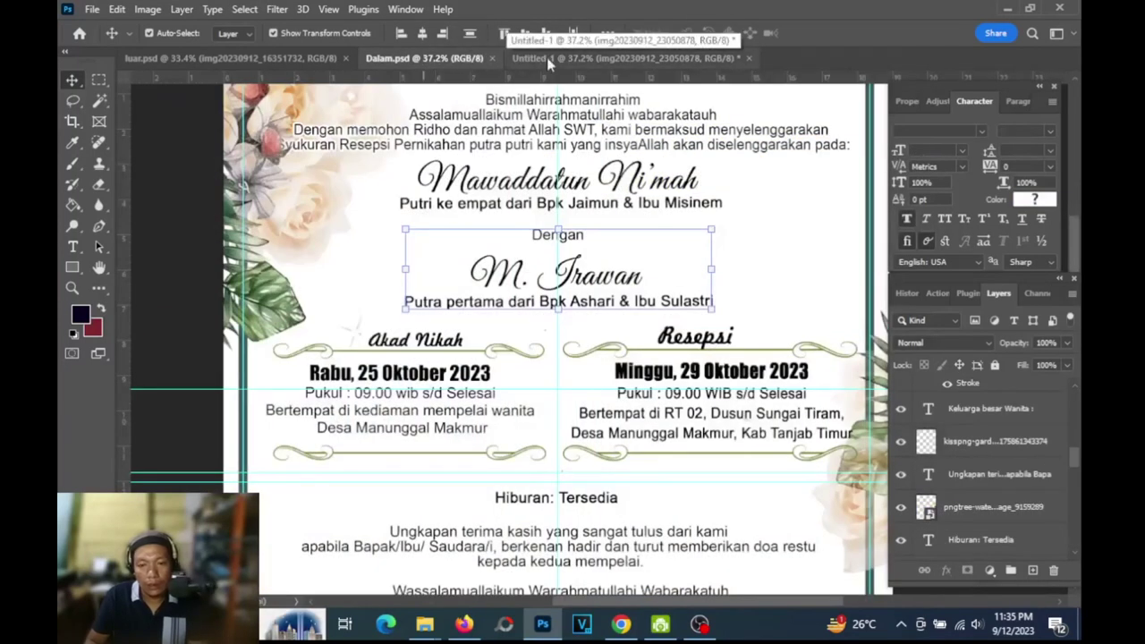
left_click(563, 58)
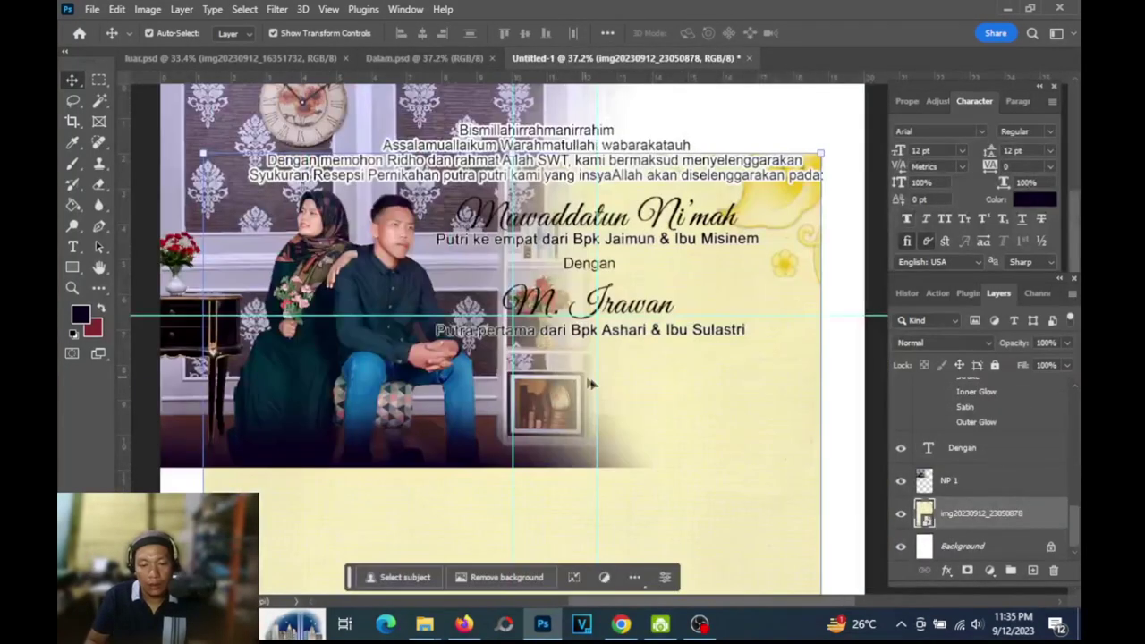
scroll(590, 383, "down", 2)
scroll(614, 391, "up", 3)
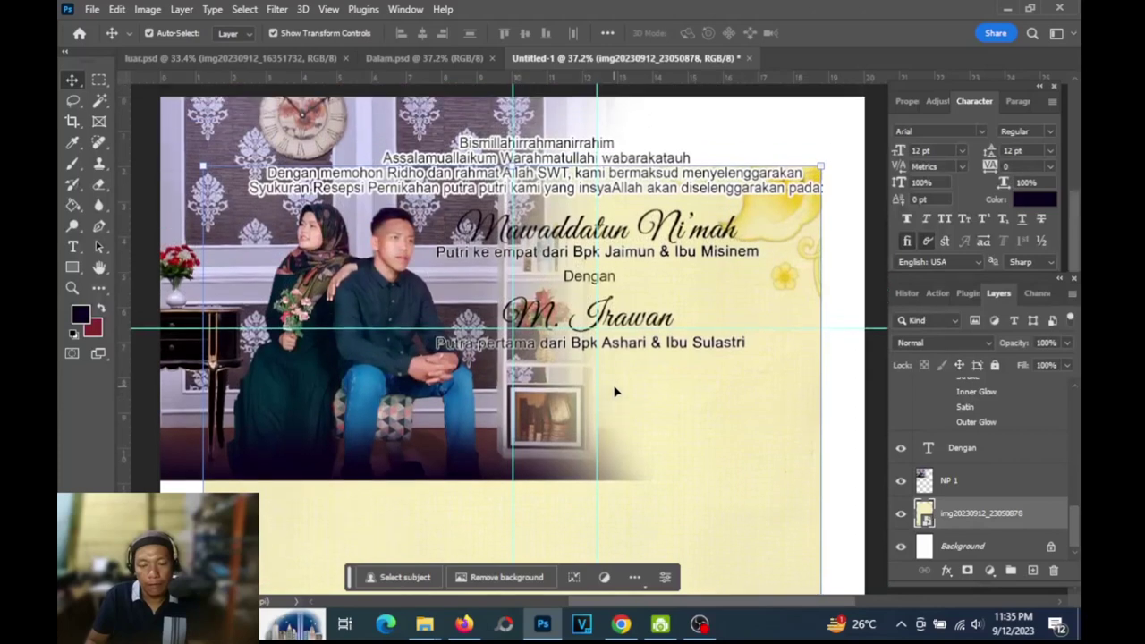
scroll(618, 388, "up", 3)
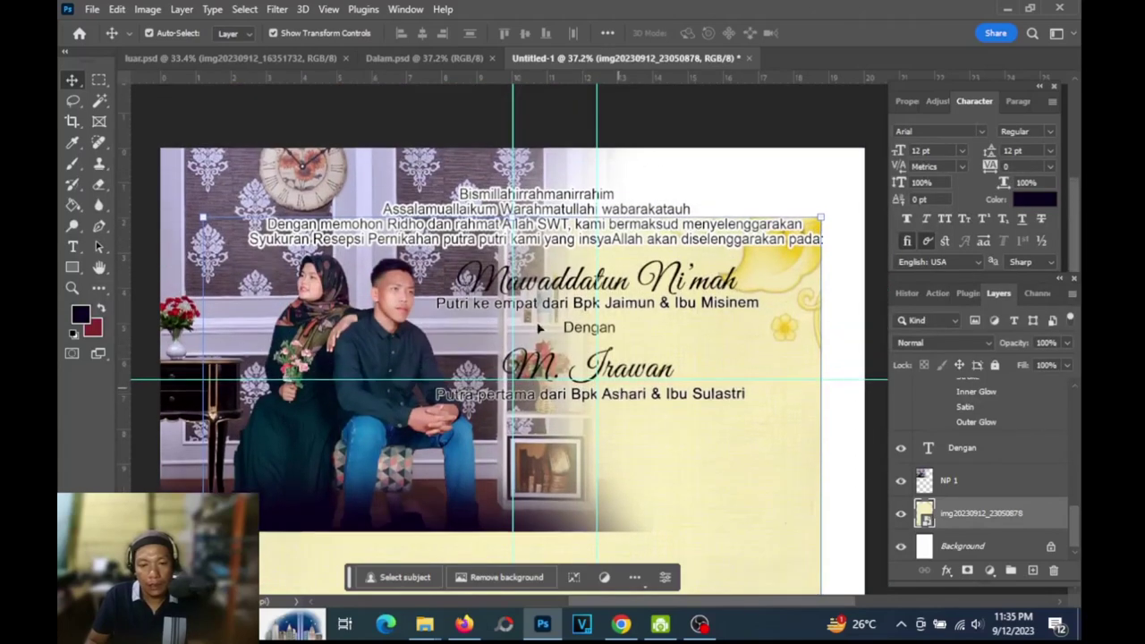
Copy the "Rabu, 25 Oktober 2023" event text block from Dalam.psd below the groom's parentage line and stack its layer above NP 1.
left_click(411, 58)
scroll(589, 394, "down", 3)
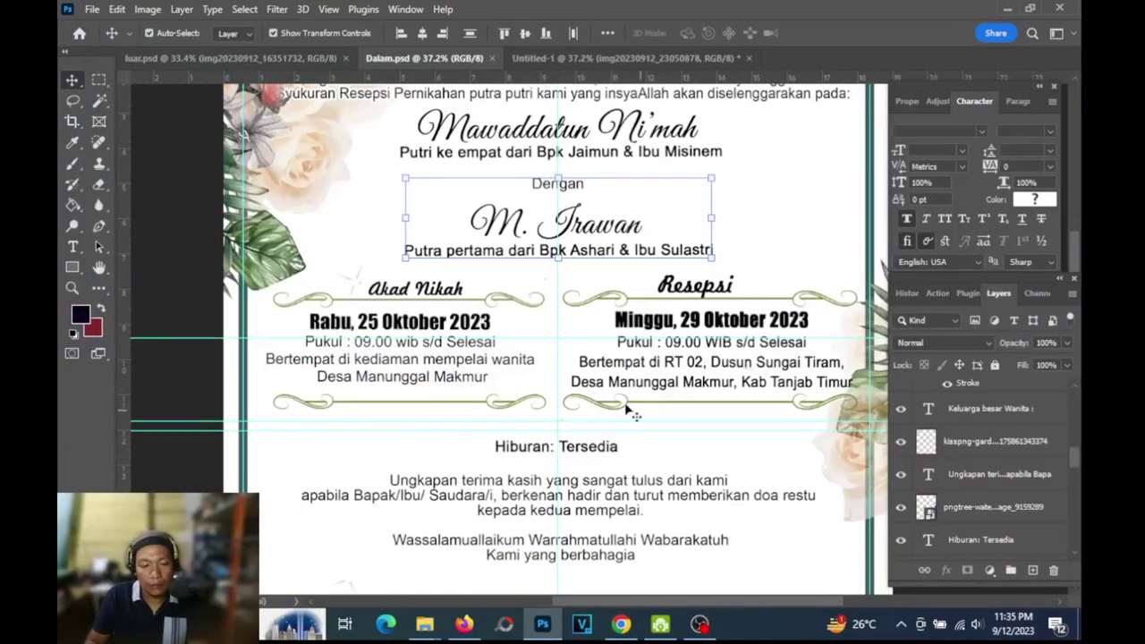
left_click(435, 316)
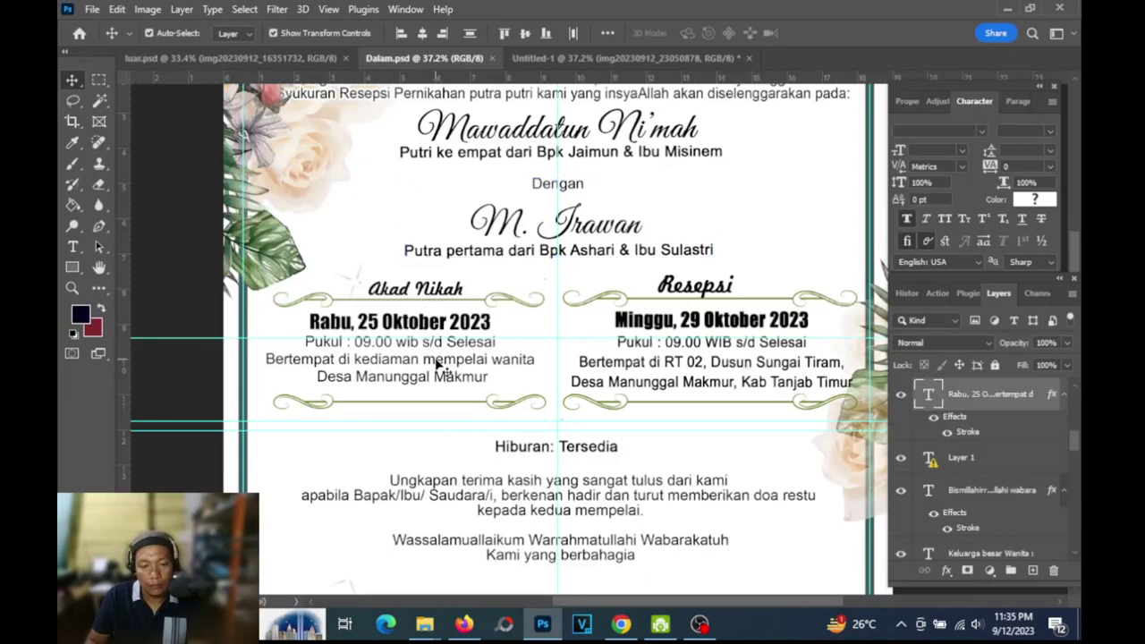
left_click_drag(414, 329, 633, 402)
left_click_drag(1013, 469, 1014, 467)
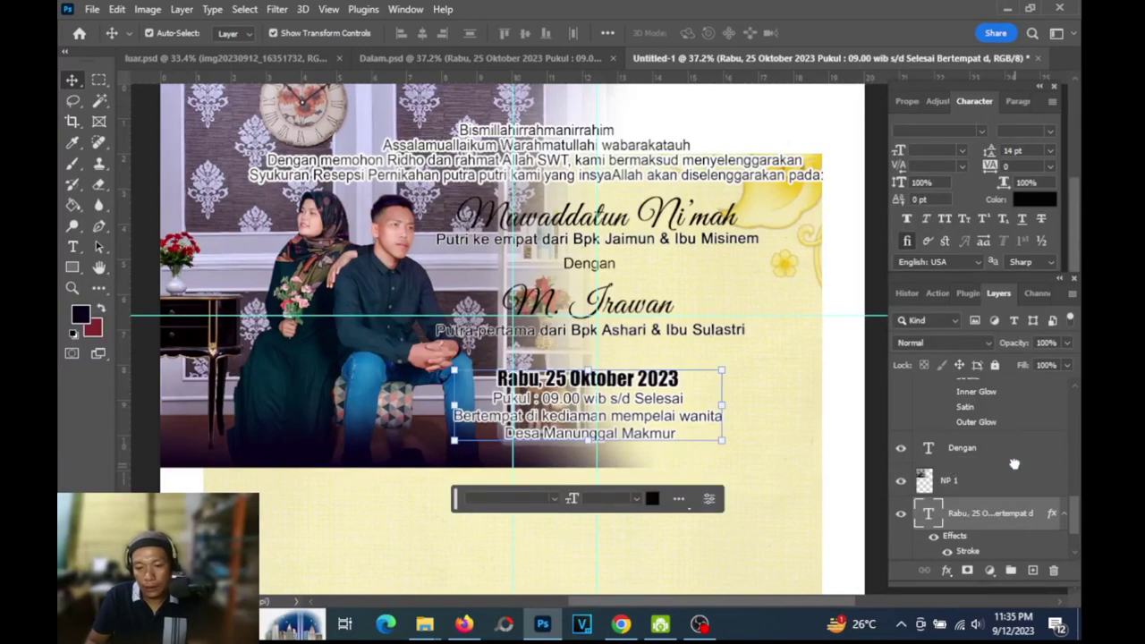
mouse_move(648, 404)
left_mouse_down()
mouse_move(653, 393)
mouse_move(658, 407)
left_mouse_up()
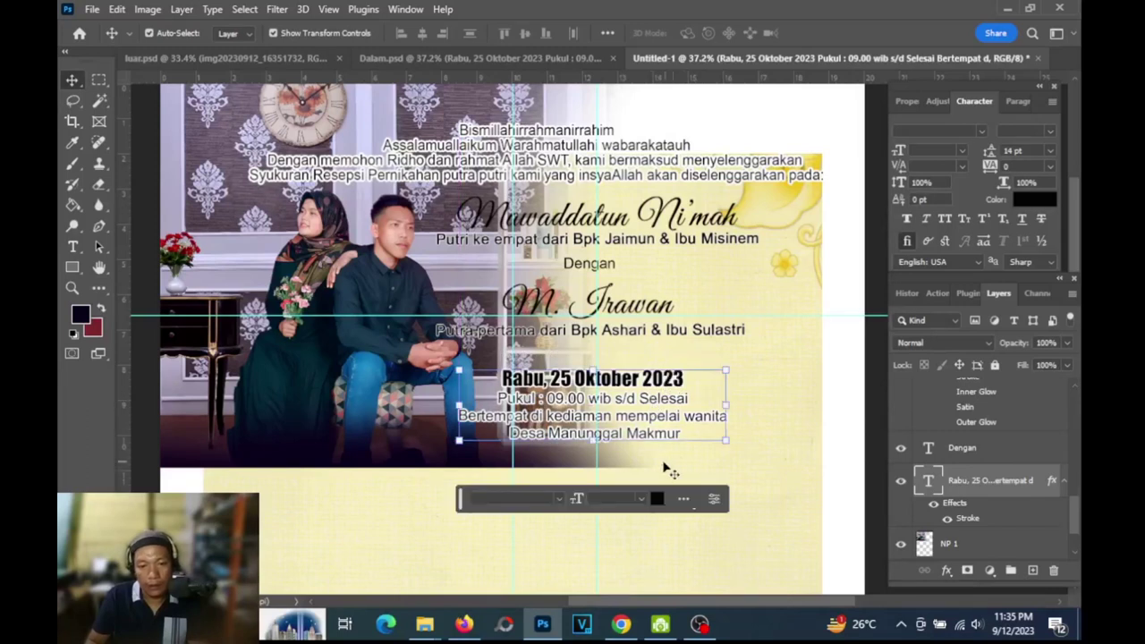
Move the "Rabu, 25 Oktober 2023" text block below the photo, about 12 to 14 cm from the page's upper edge.
scroll(667, 467, "up", 2)
scroll(664, 465, "down", 1)
left_click(73, 287)
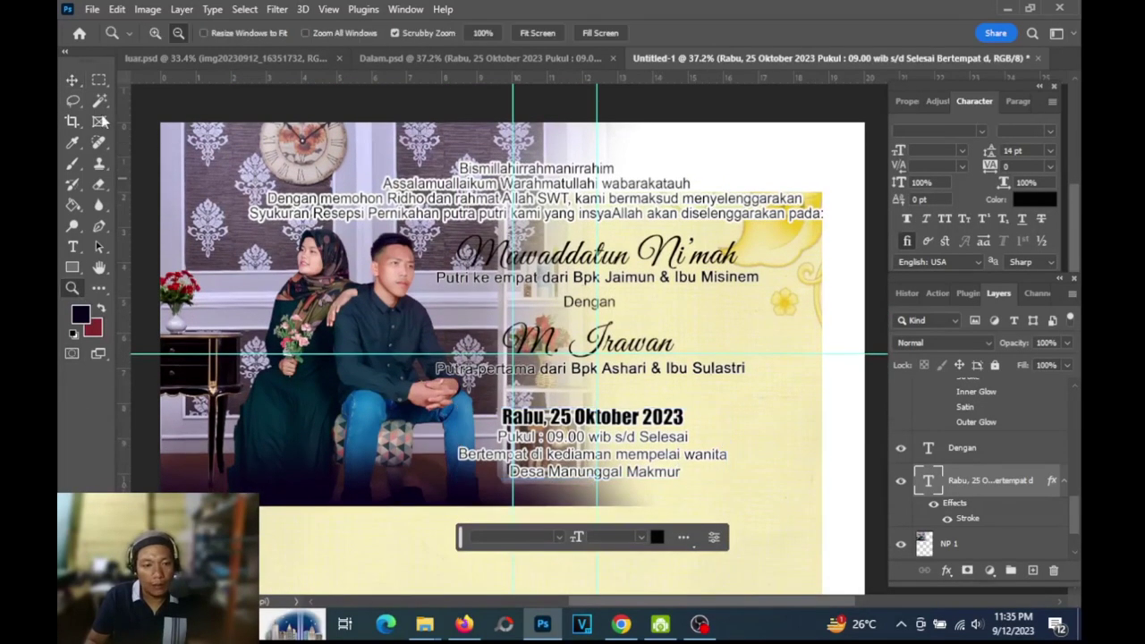
left_click_drag(586, 354, 558, 383)
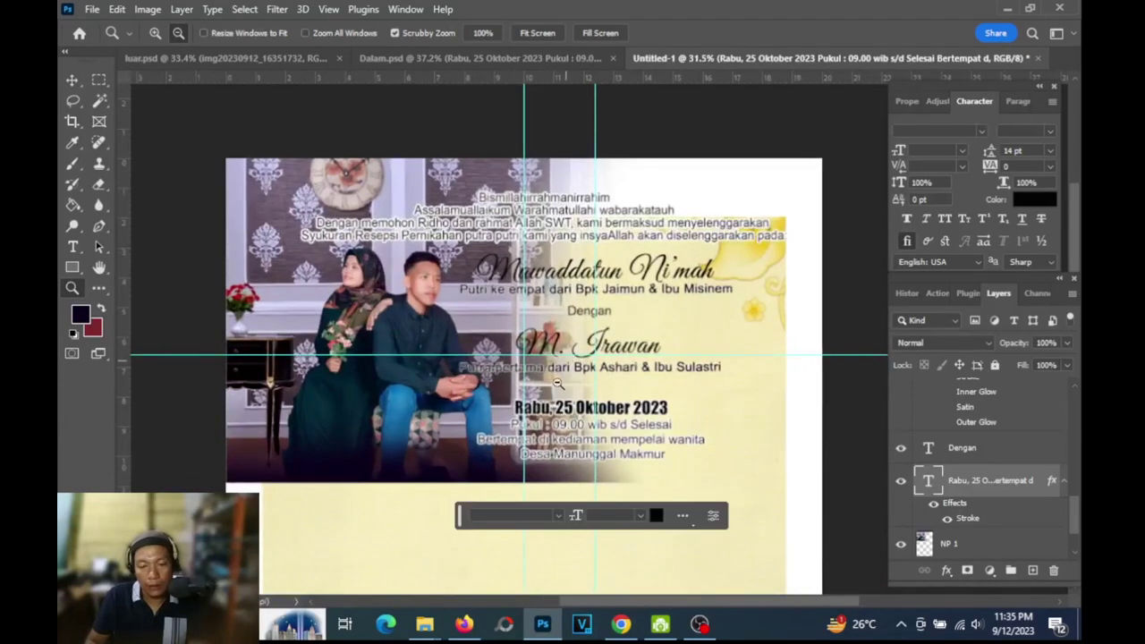
mouse_move(542, 441)
left_mouse_down()
mouse_move(581, 441)
mouse_move(528, 441)
mouse_move(541, 441)
left_mouse_up()
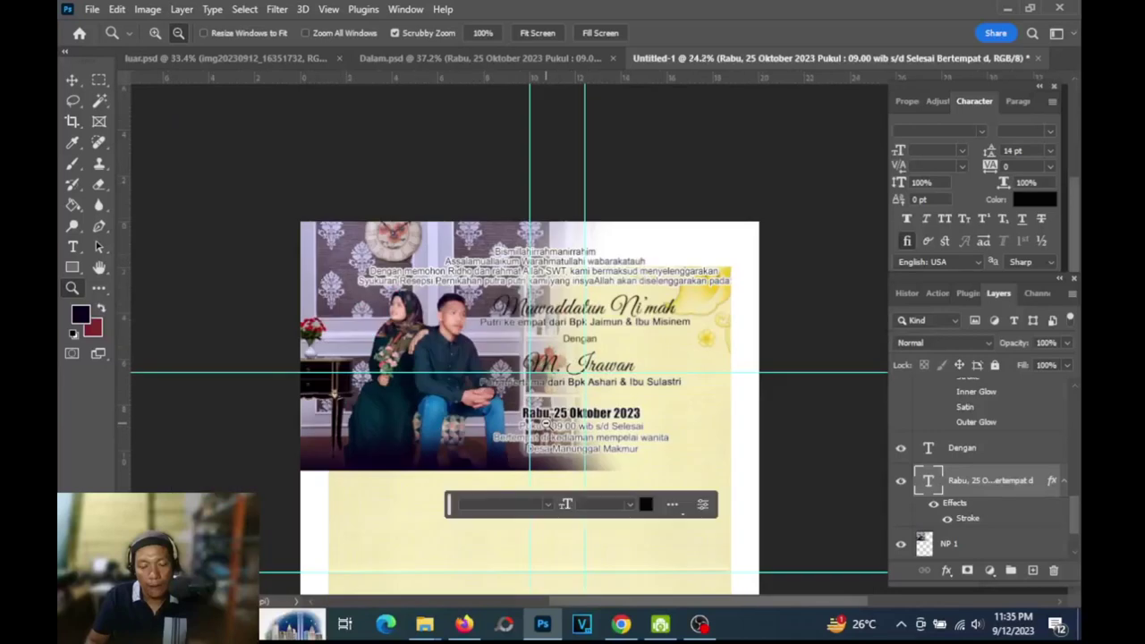
scroll(550, 442, "down", 2)
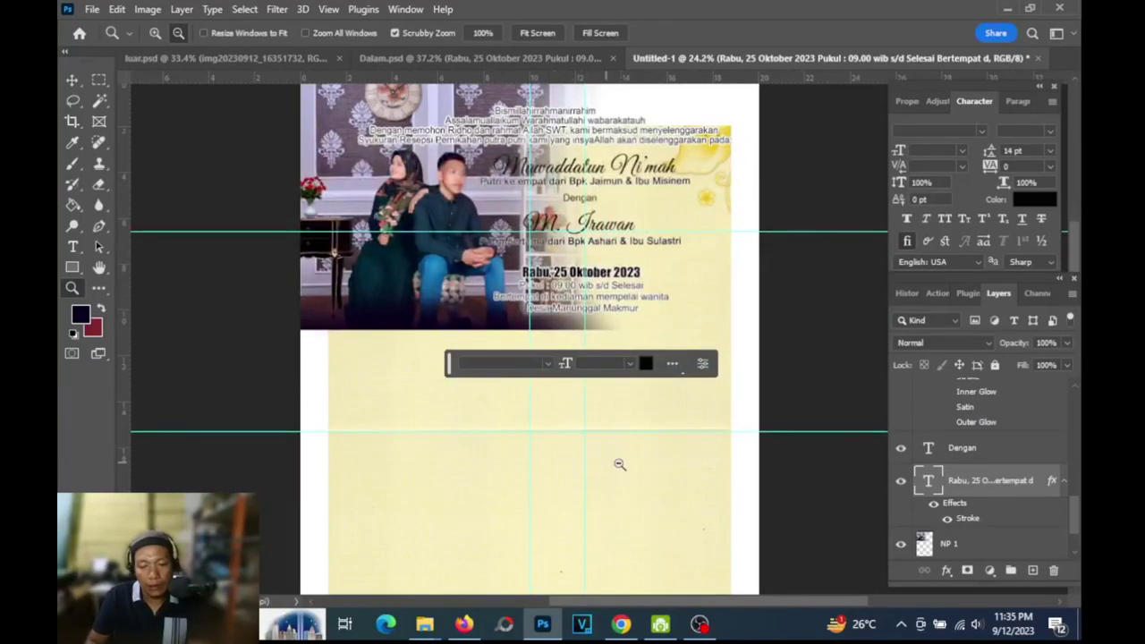
left_click(72, 80)
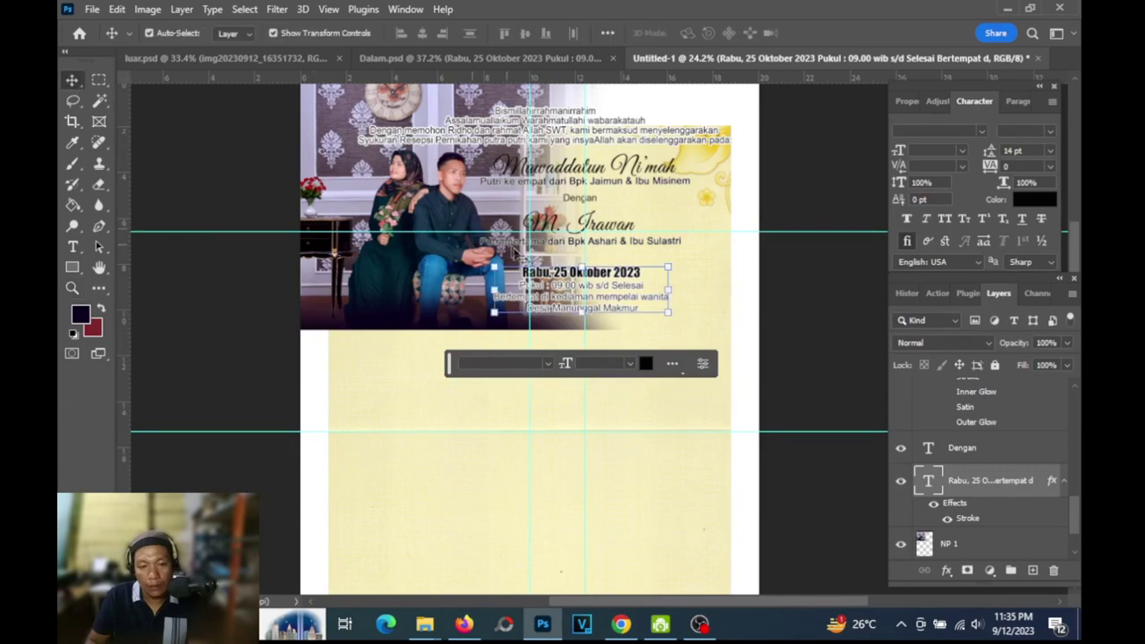
left_click_drag(620, 302, 617, 394)
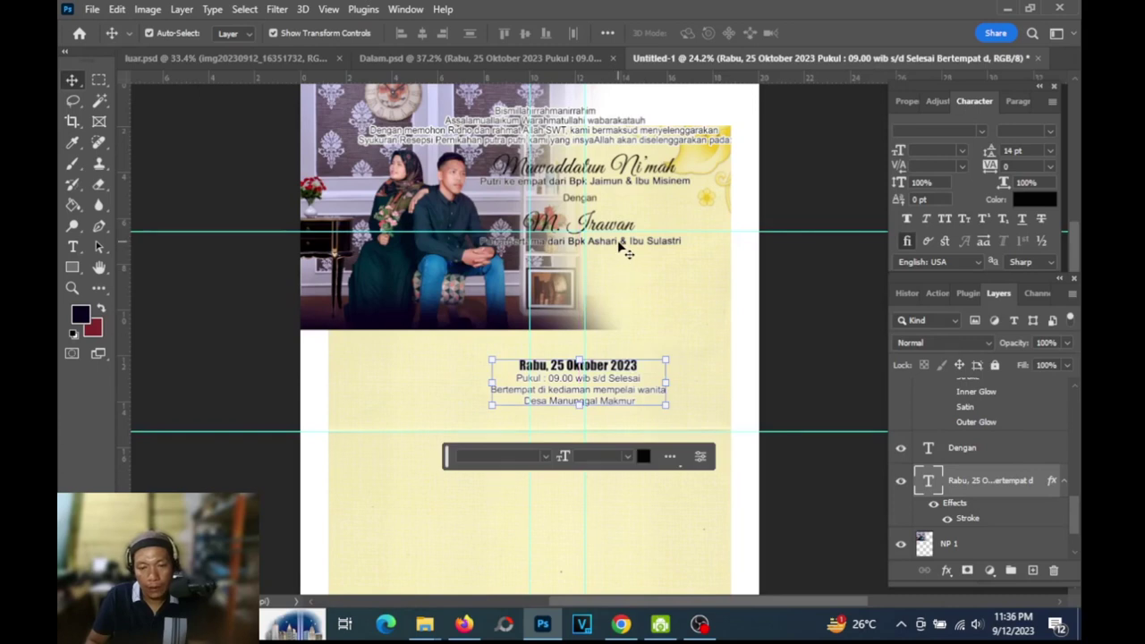
Move the groom's parentage line slightly down and shift the groom's name slightly down and to the right.
left_click(626, 249)
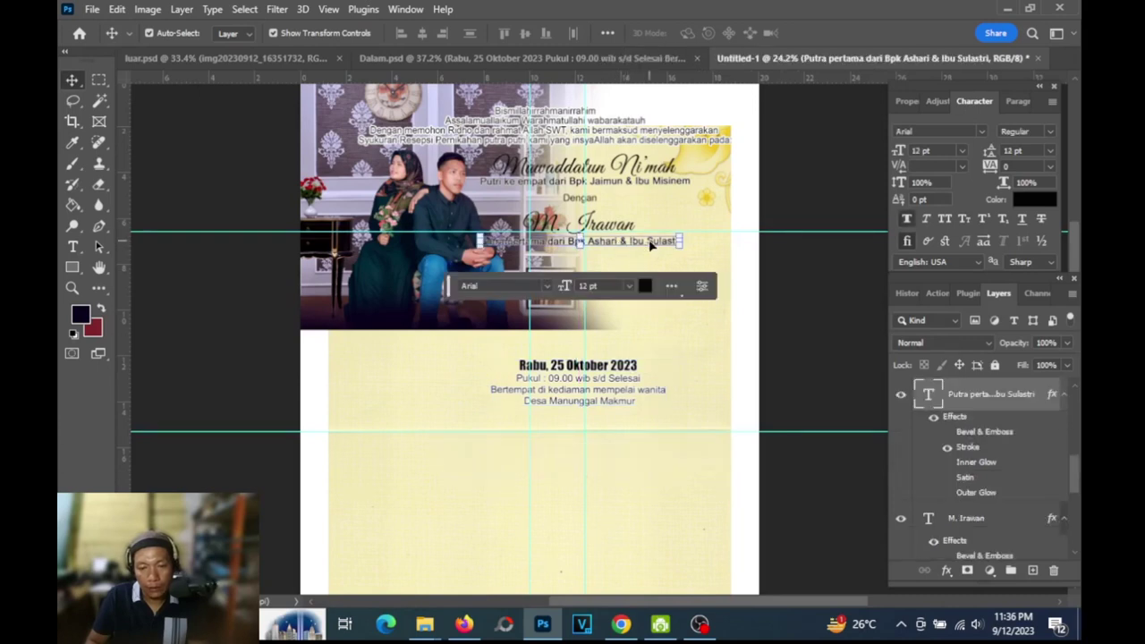
left_click_drag(652, 246, 612, 241)
left_click(664, 217)
left_click(614, 233)
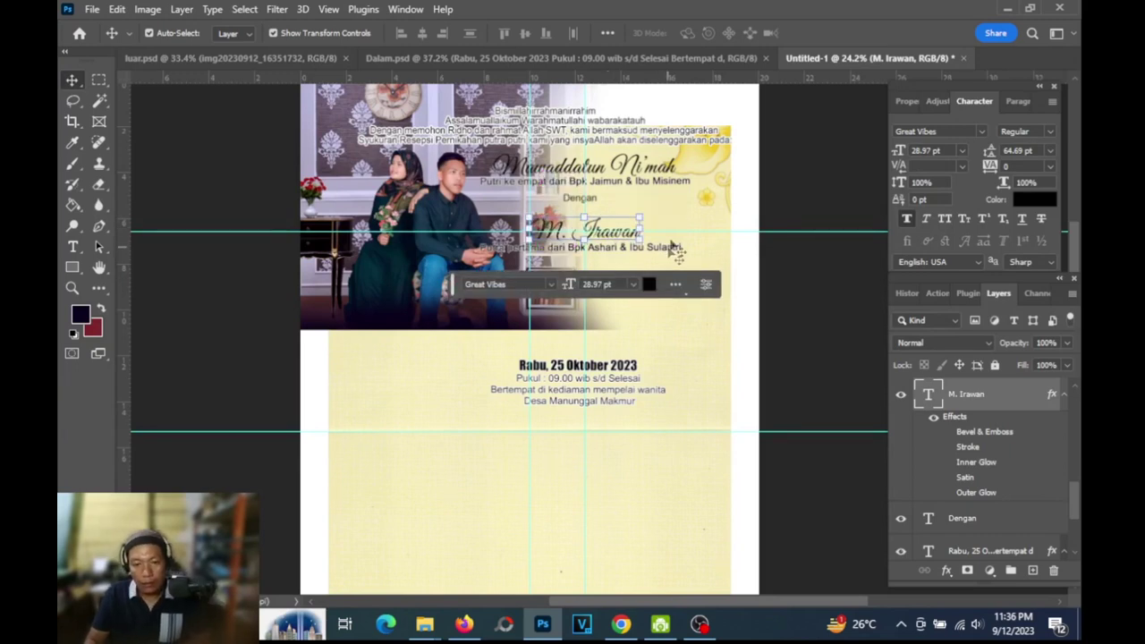
Nudge the word "Dengan" down from the bride's parentage line toward the groom's name.
left_click(591, 201)
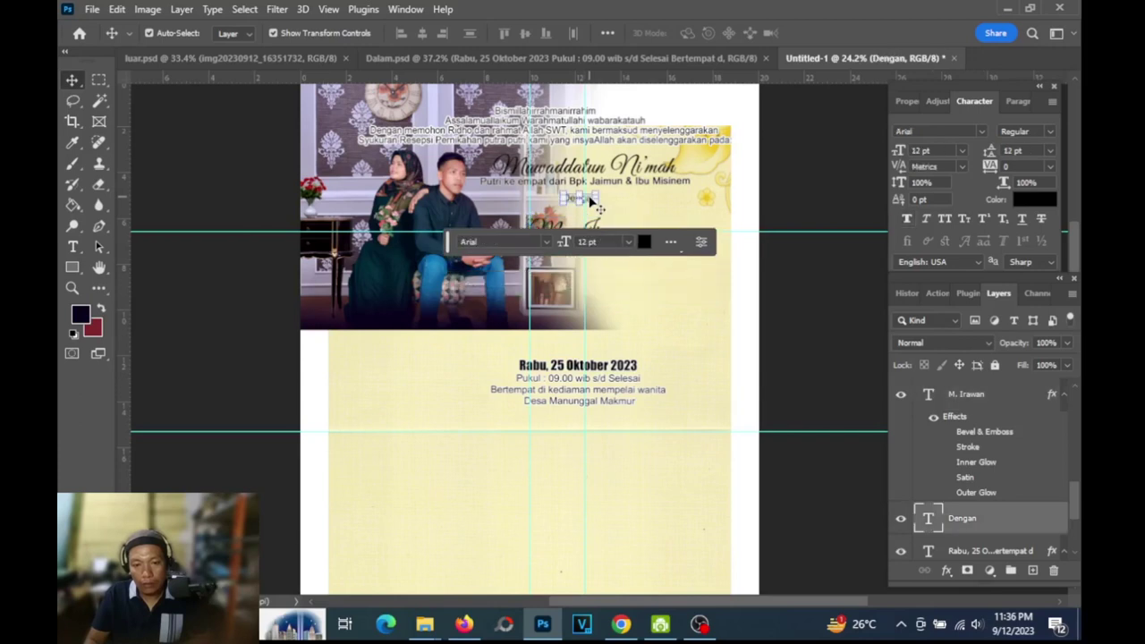
key("shift+Down")
key("shift+Down")
key("shift+Down")
left_click(633, 182)
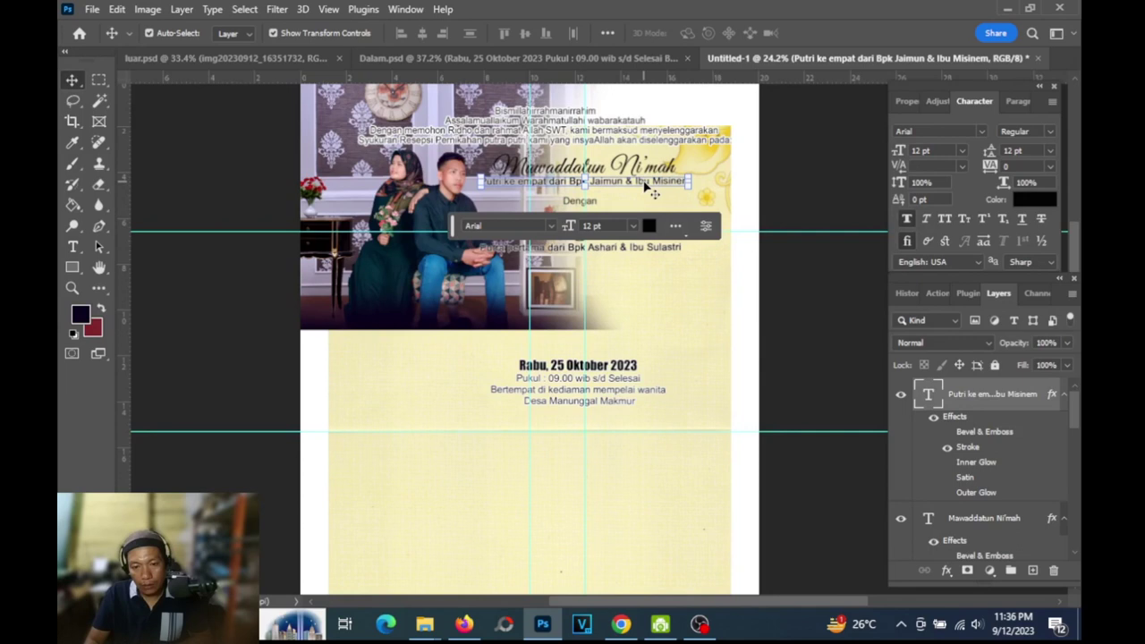
left_click(696, 306)
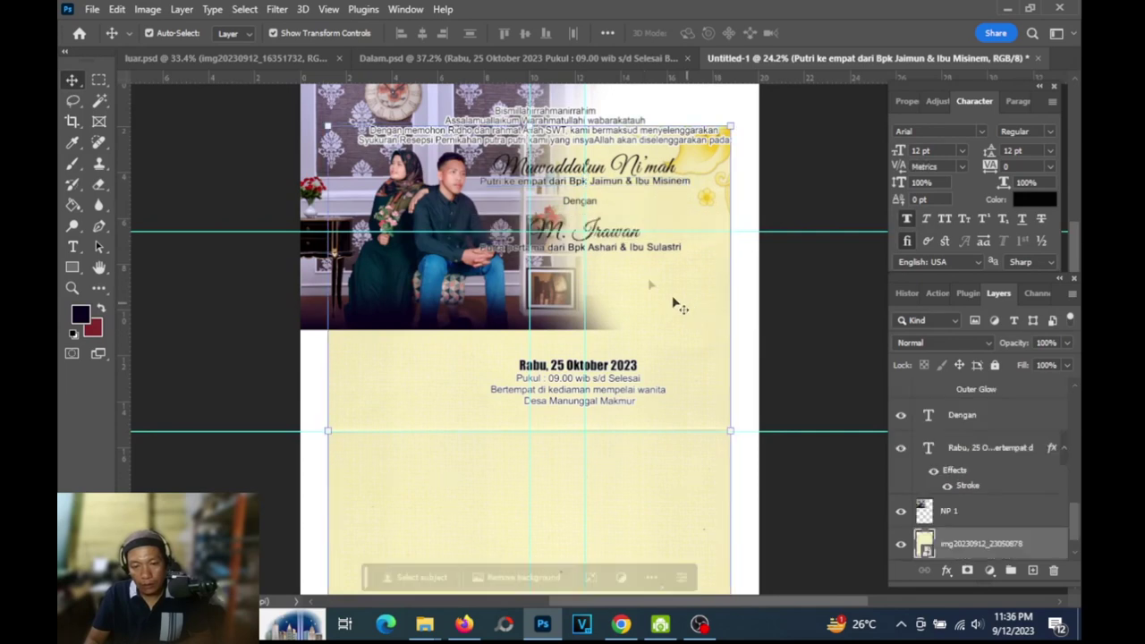
Nudge "Dengan" slightly right and a little further down between the bride's parentage line and the groom's name.
left_click(590, 205)
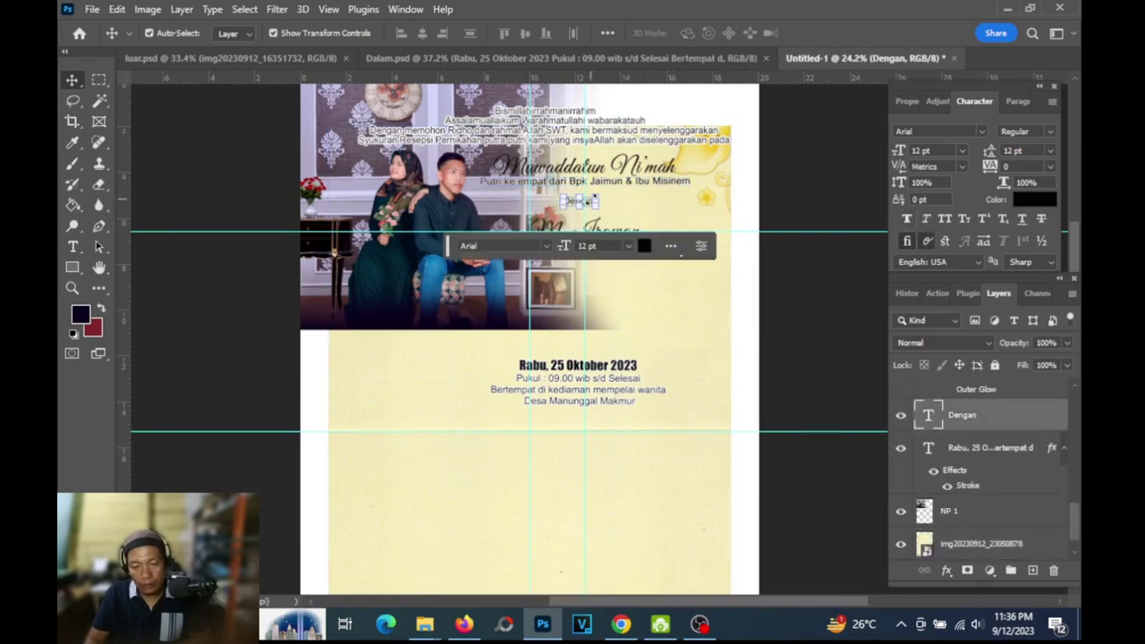
key("Right")
key("Right")
key("Right")
key("Right")
key("Right")
key("Right")
key("Right")
key("Right")
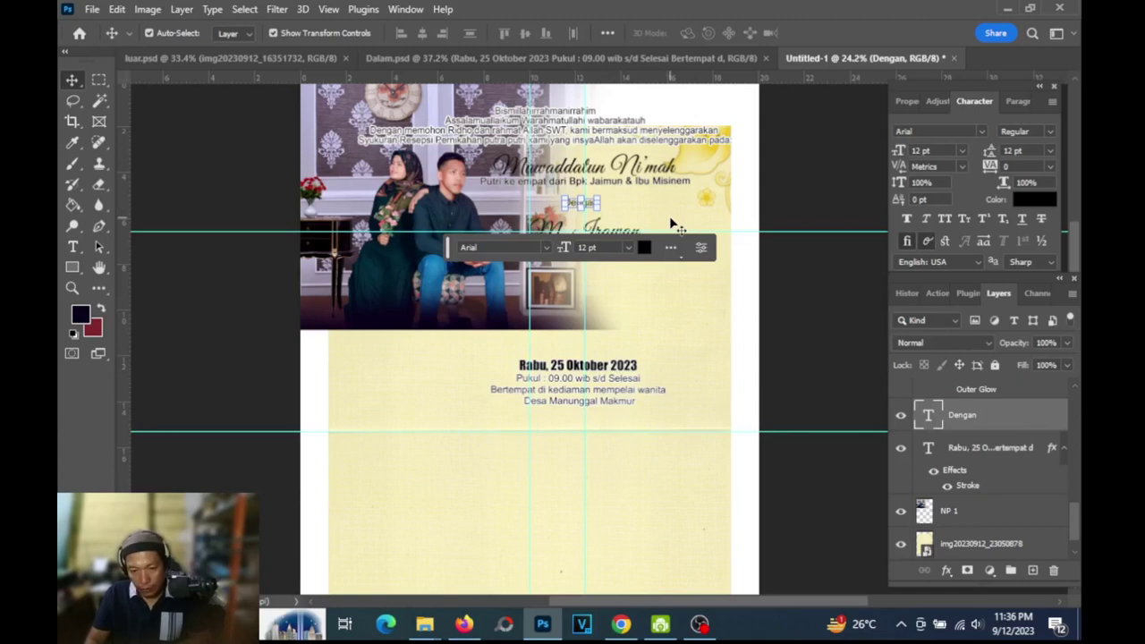
left_click(683, 185)
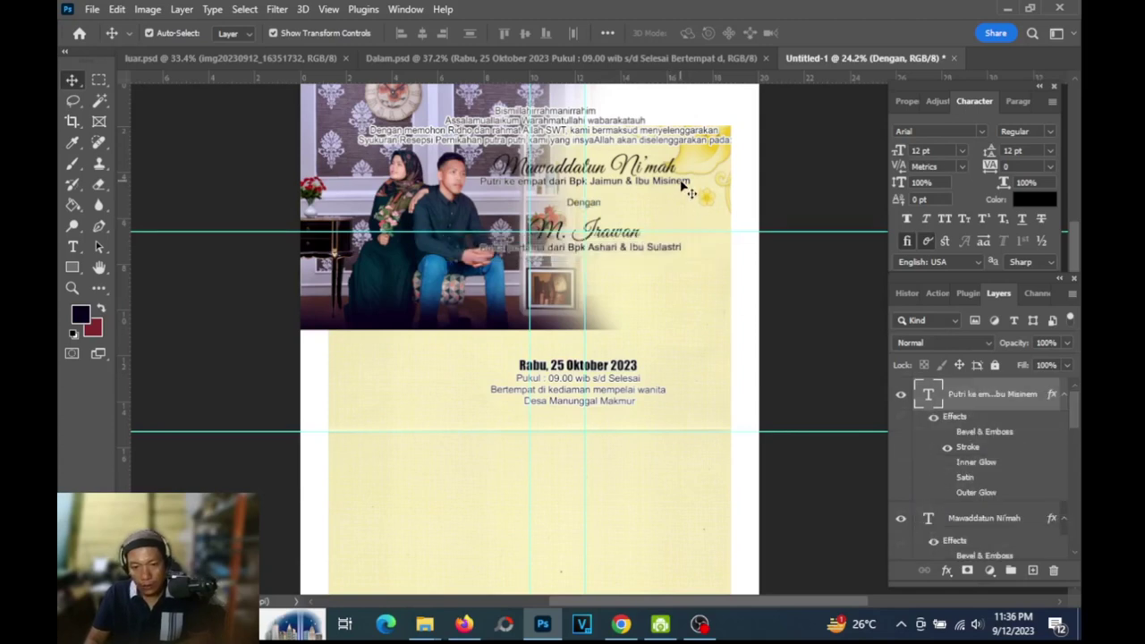
left_click(635, 315)
Look over the Dalam.psd and luar.psd designs for reference and return to the untitled invitation.
scroll(636, 313, "up", 1)
scroll(637, 313, "down", 1)
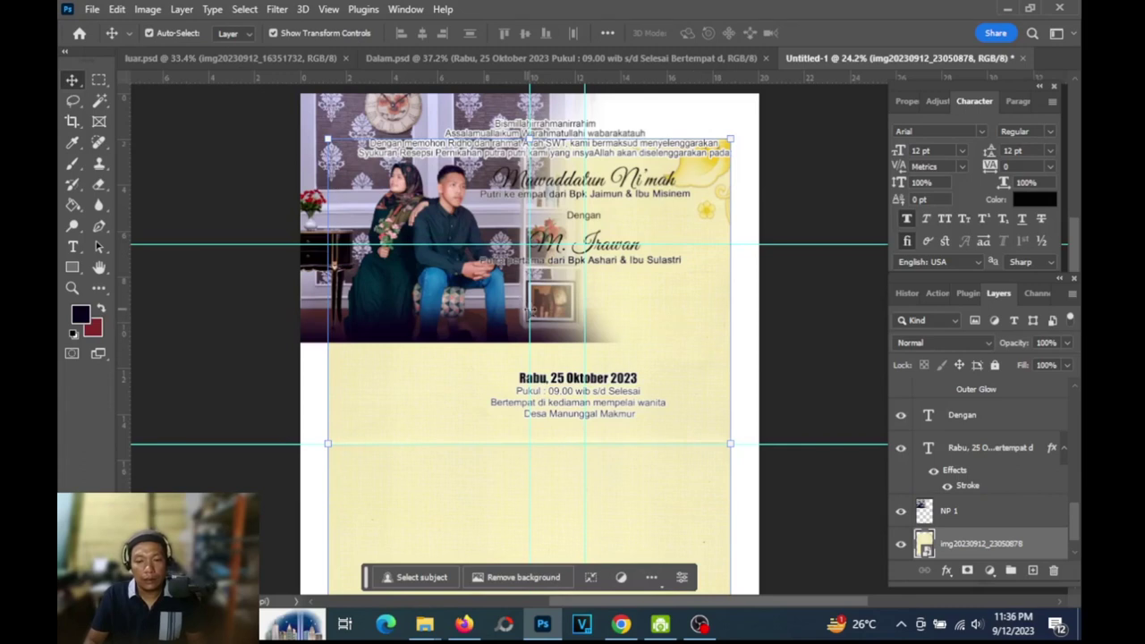
left_click(563, 58)
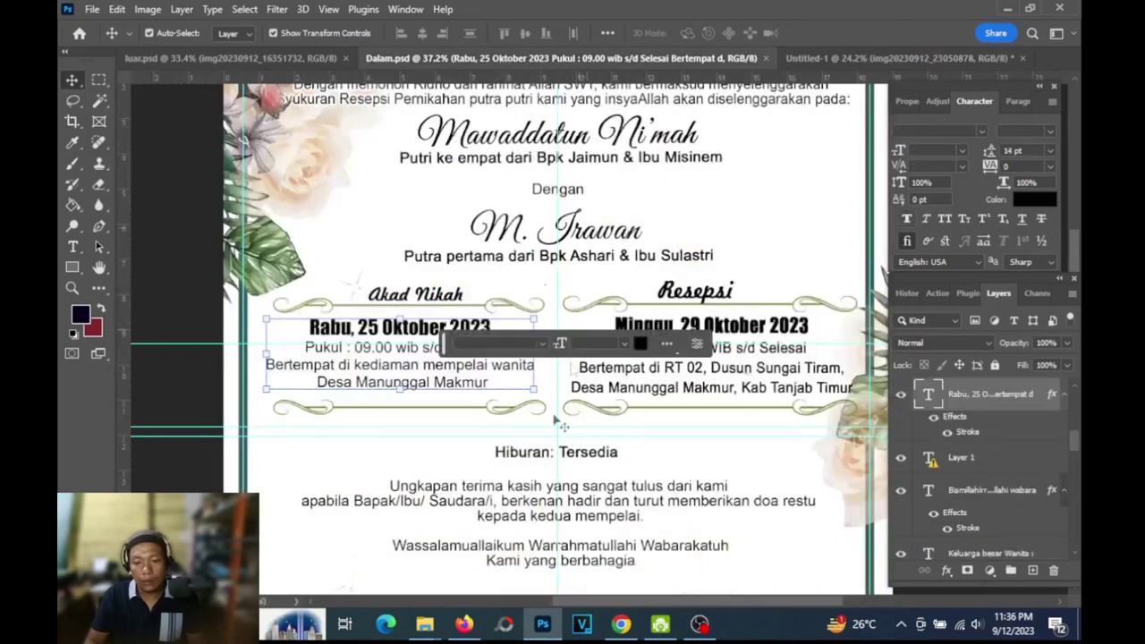
left_click(215, 58)
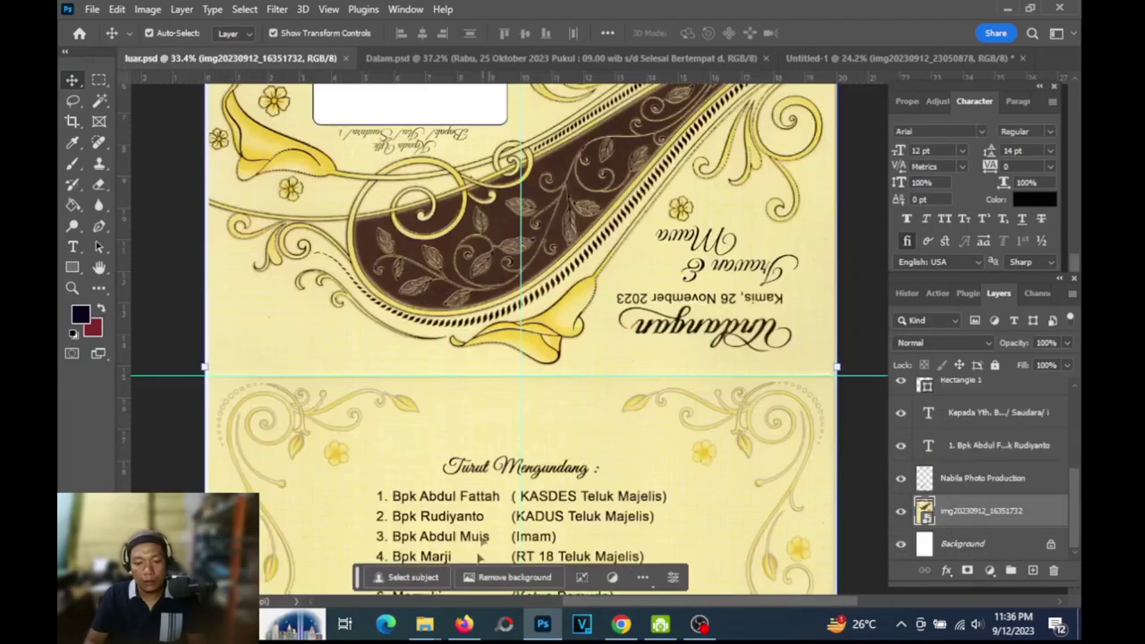
left_click(868, 59)
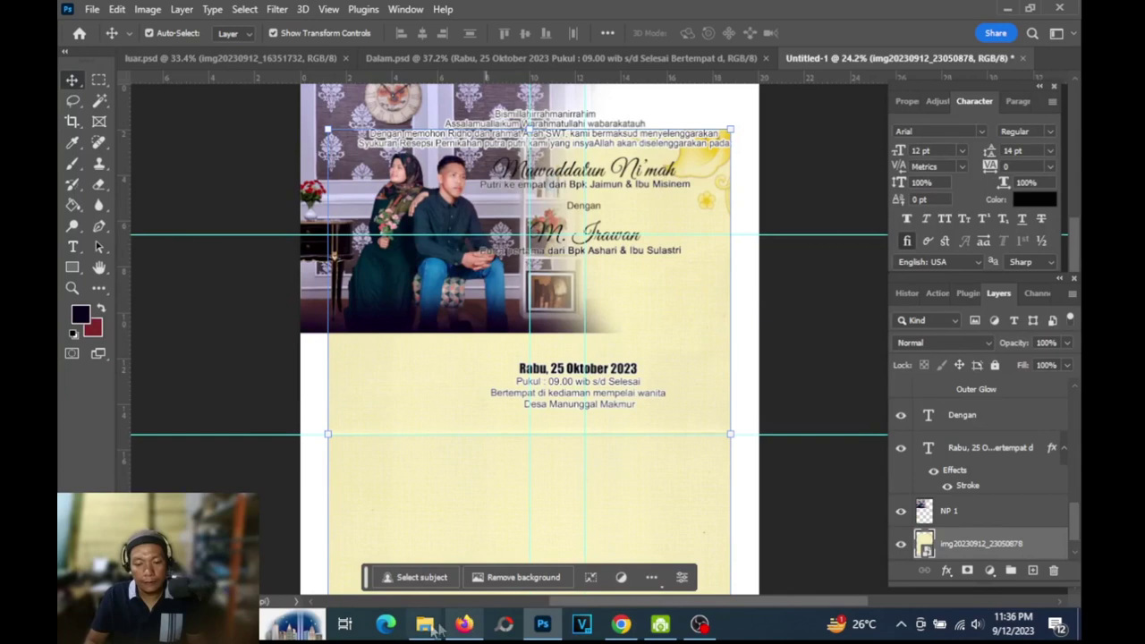
Open Untitled-1.psd from the Undangan 2 > Brahim folder on Local Disk (B:).
mouse_move(424, 624)
left_click(501, 563)
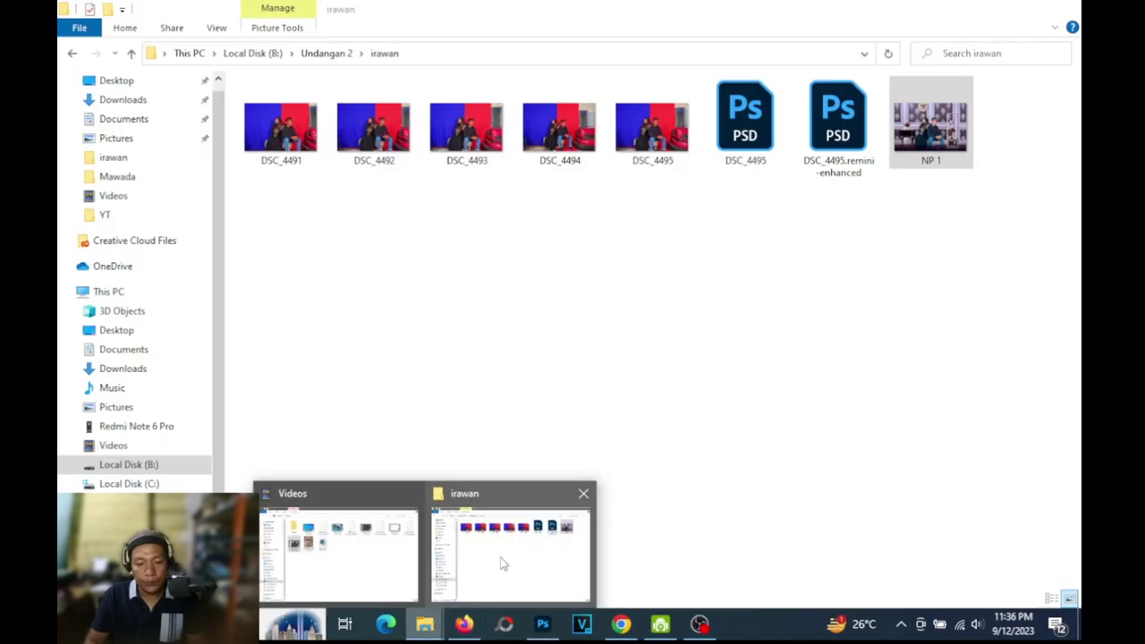
left_click(428, 628)
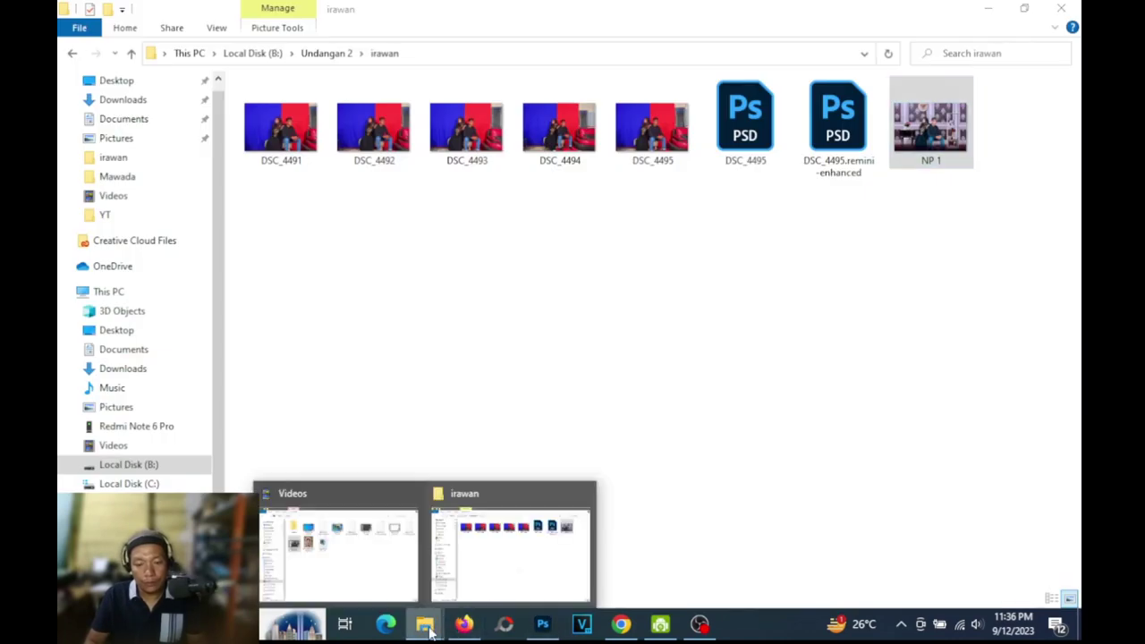
left_click(538, 584)
left_click(190, 467)
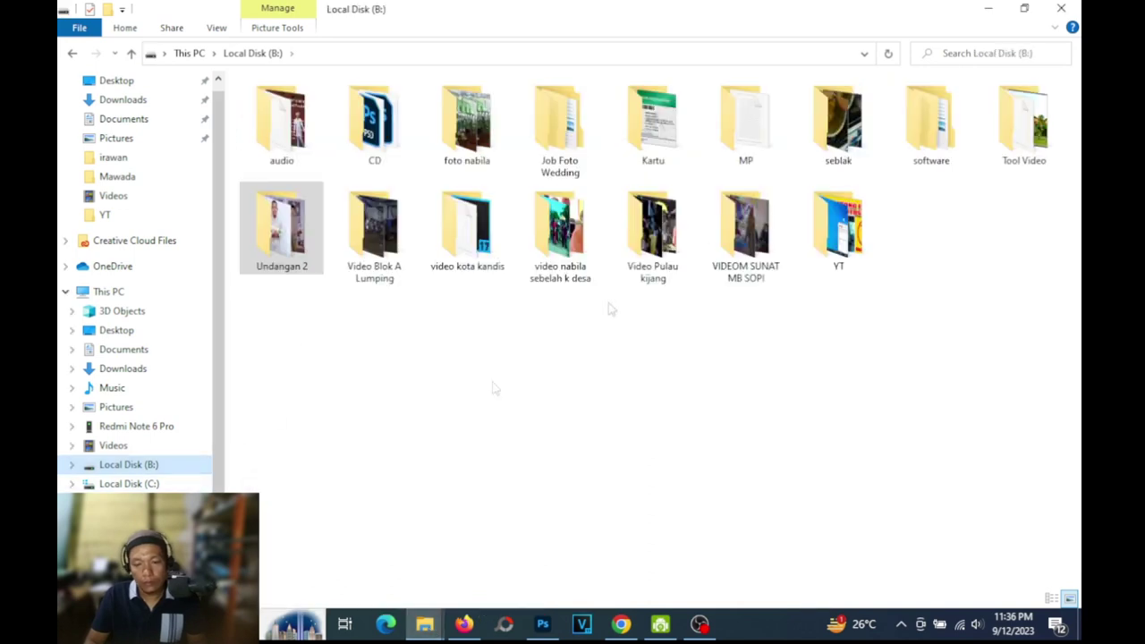
double_click(309, 237)
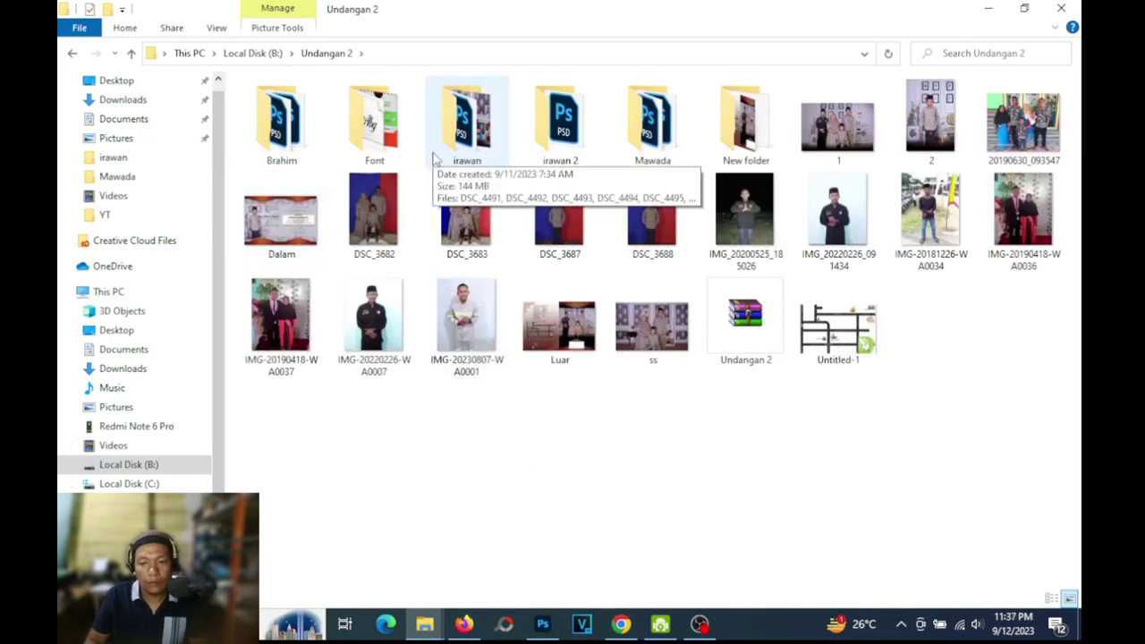
double_click(315, 134)
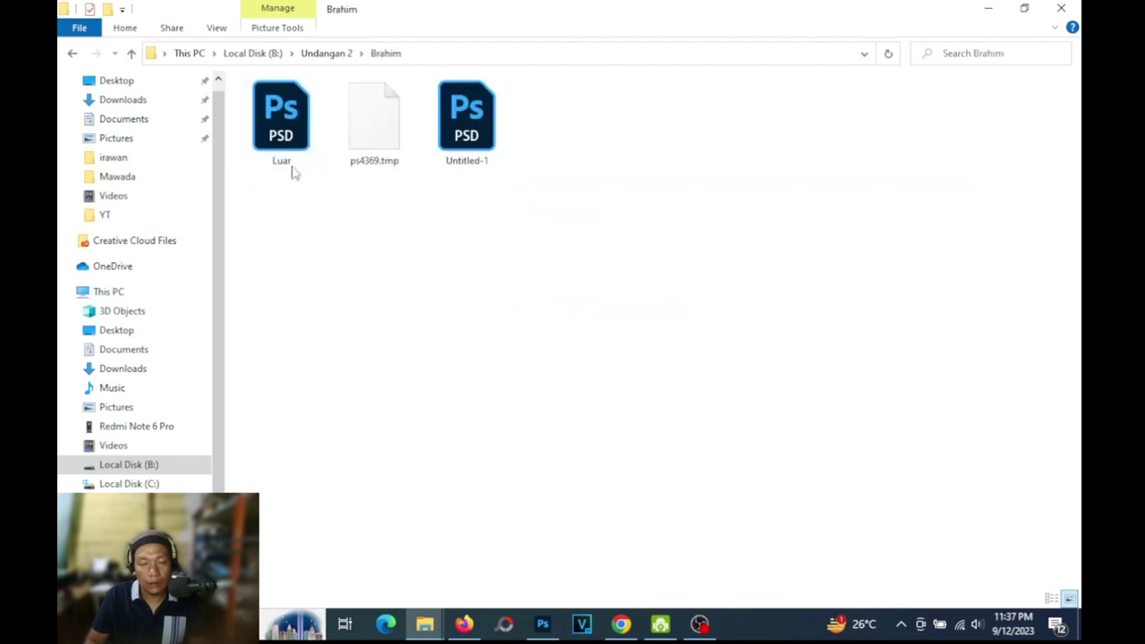
left_click(480, 146)
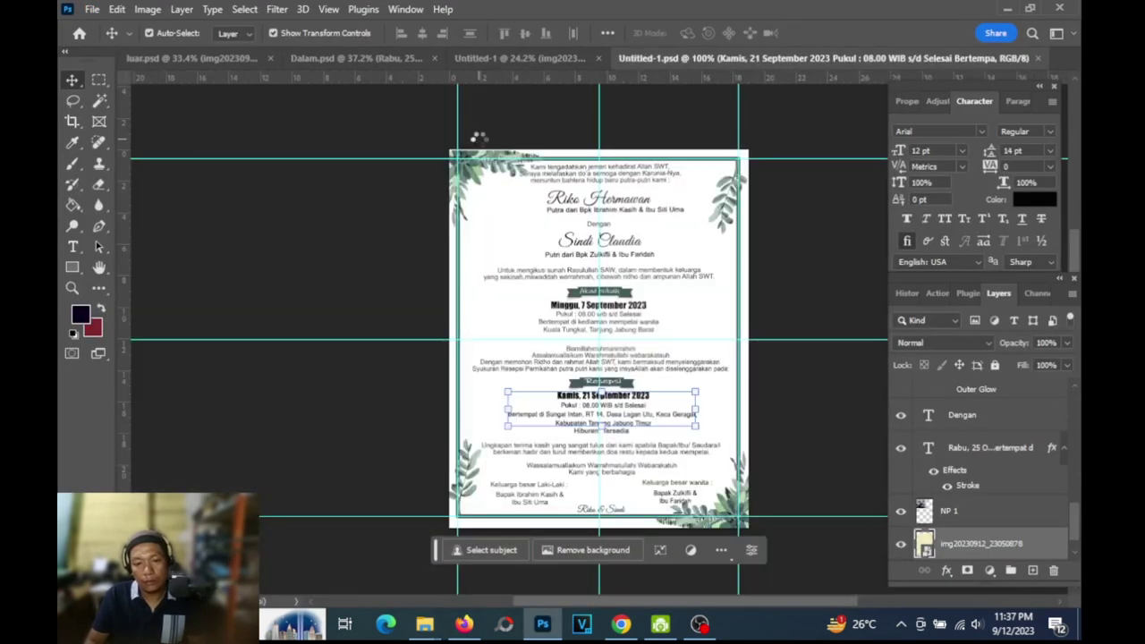
Copy the "Untuk mengikuti sunah Rasulullah SAW" text into the untitled invitation below the groom's parentage line and place its layer above NP 1.
left_click(71, 287)
left_click(626, 268)
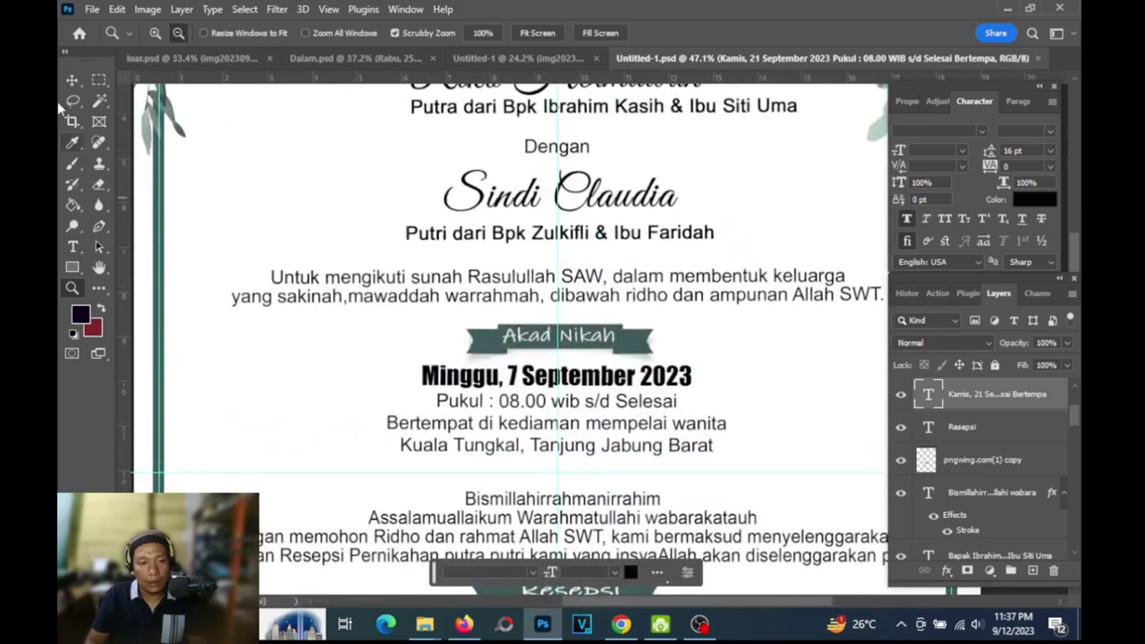
left_click(72, 79)
left_click(402, 284)
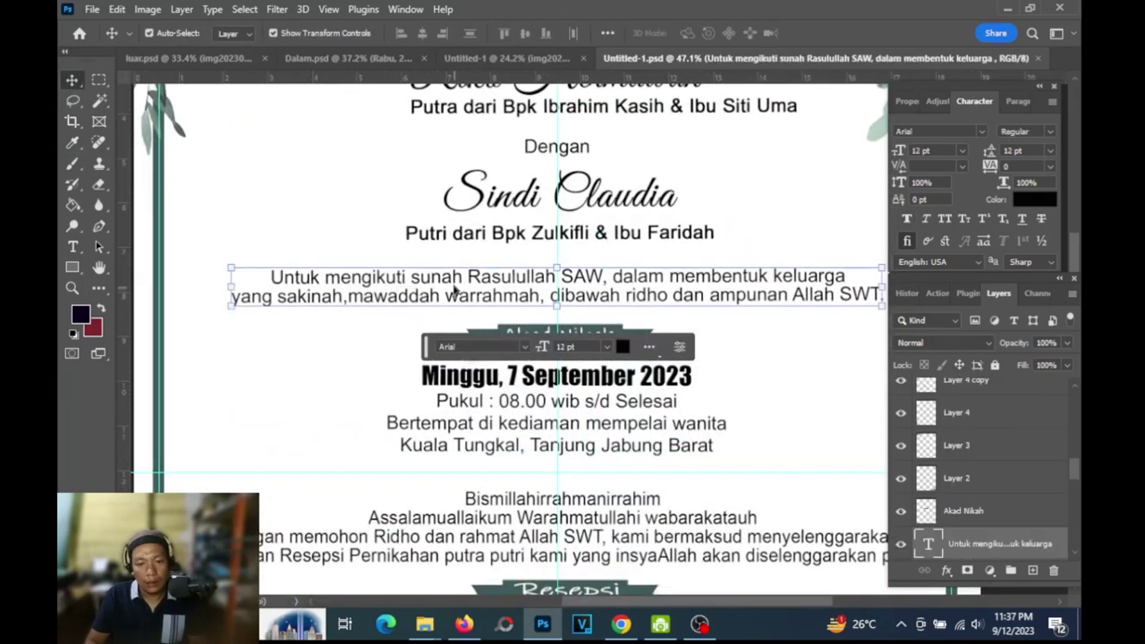
left_click_drag(453, 284, 537, 295)
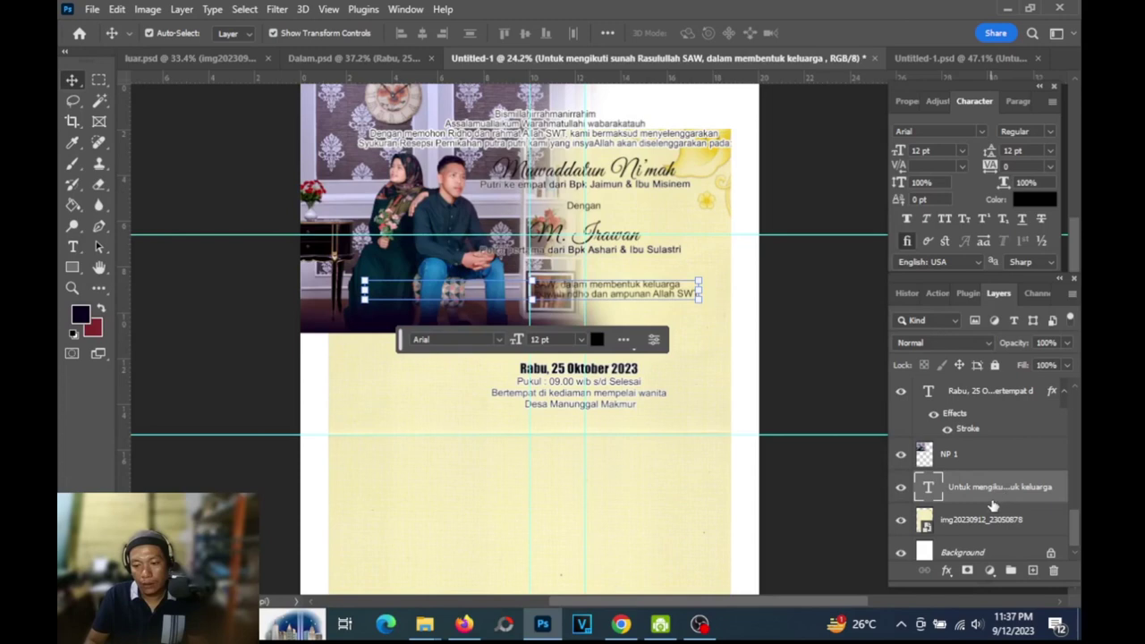
left_click(996, 458)
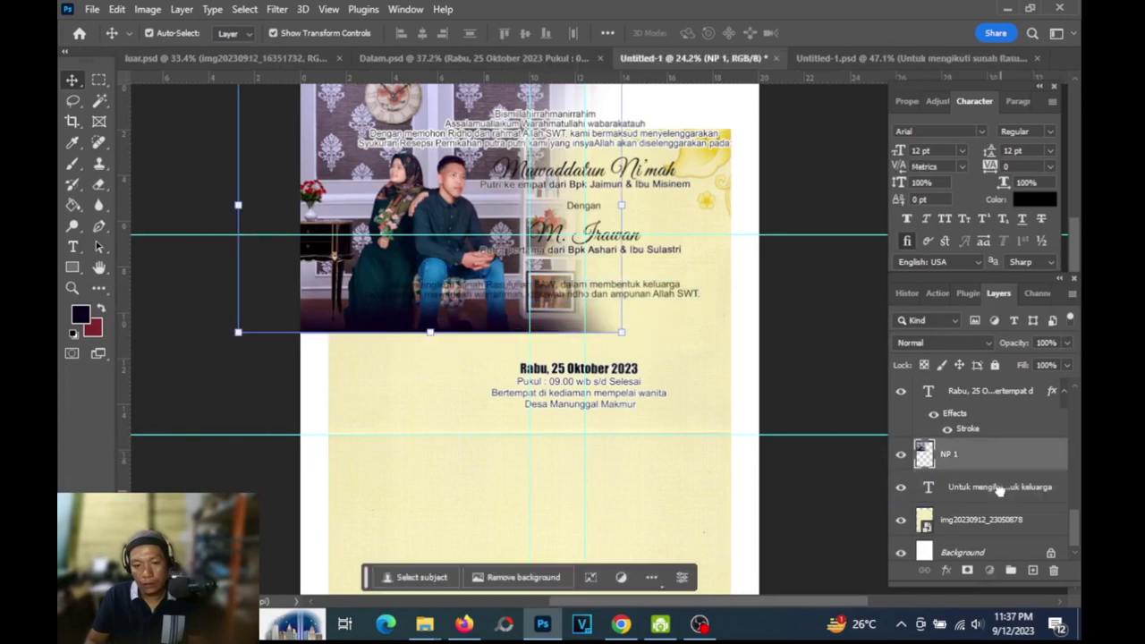
left_click_drag(998, 490, 998, 498)
Add a white 4 px stroke to the "Untuk mengikuti sunah Rasulullah SAW" text.
left_click(71, 287)
left_click_drag(590, 295, 403, 268)
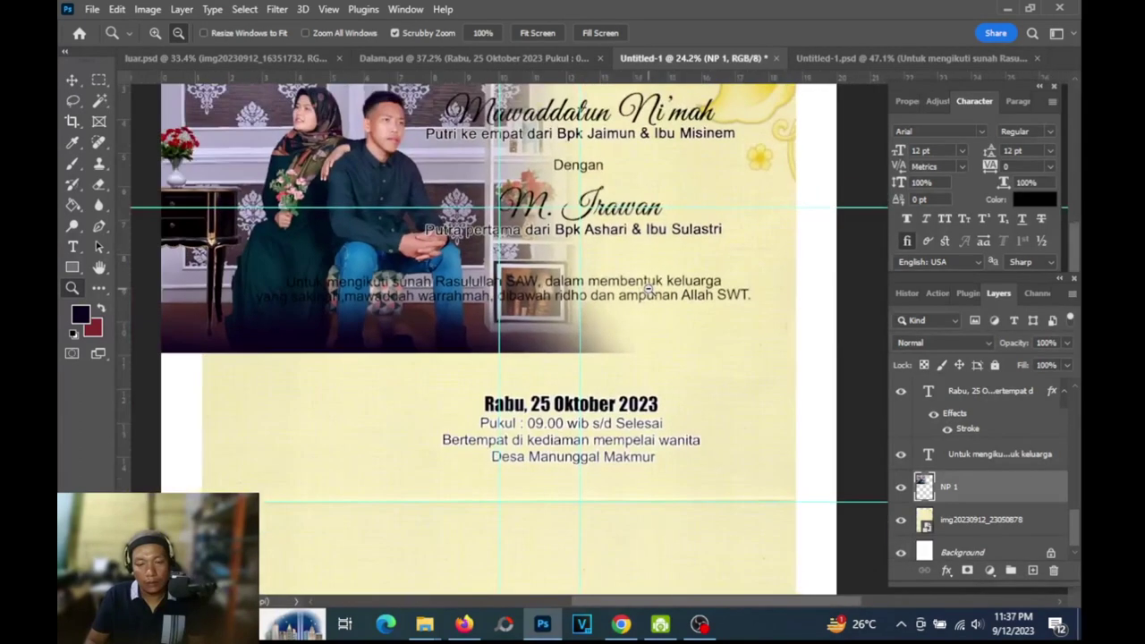
left_click(72, 79)
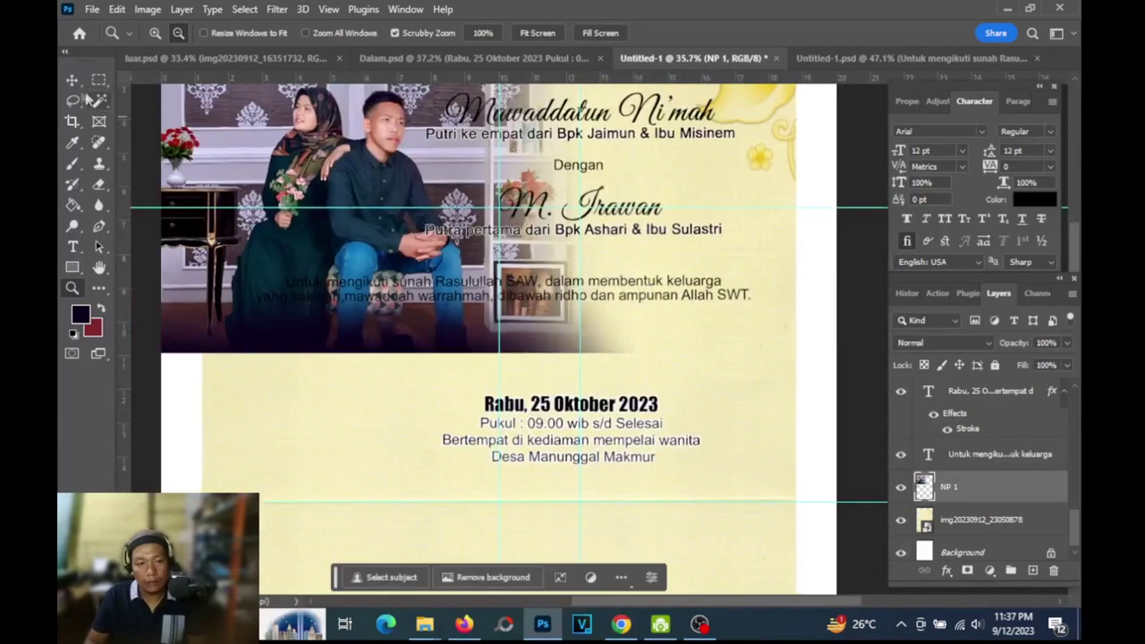
left_click(724, 297)
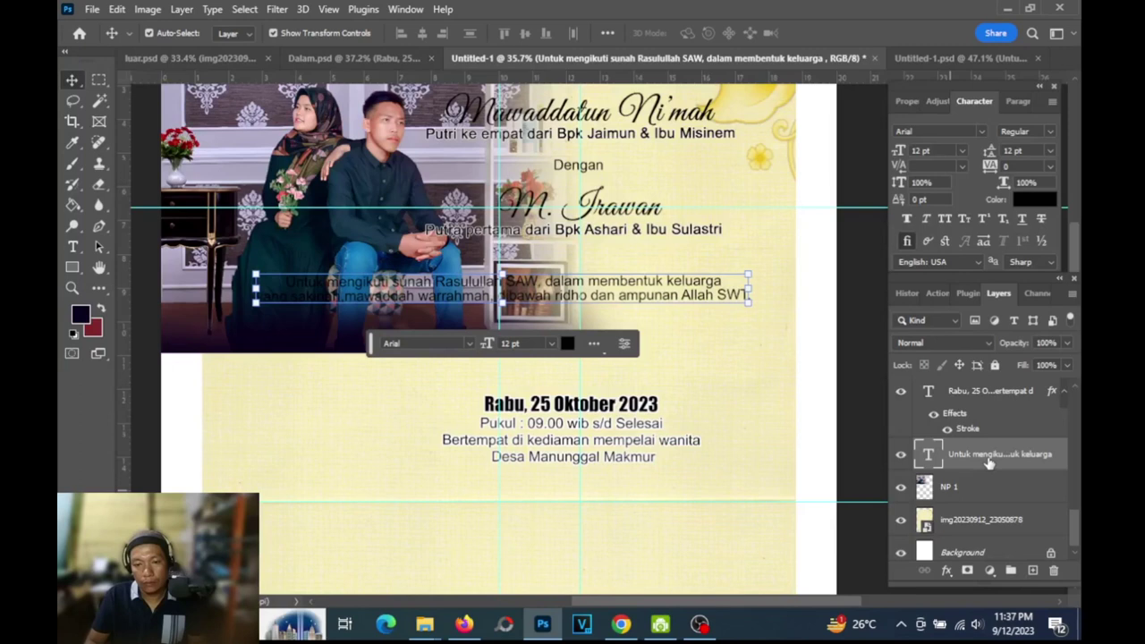
right_click(988, 460)
left_click(869, 20)
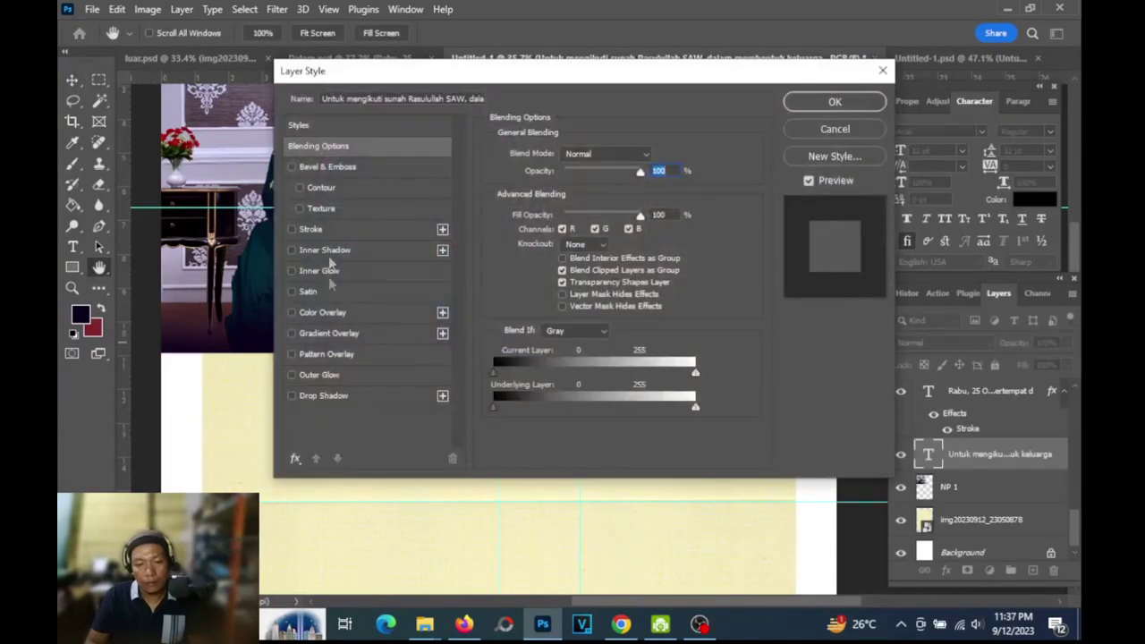
left_click(350, 234)
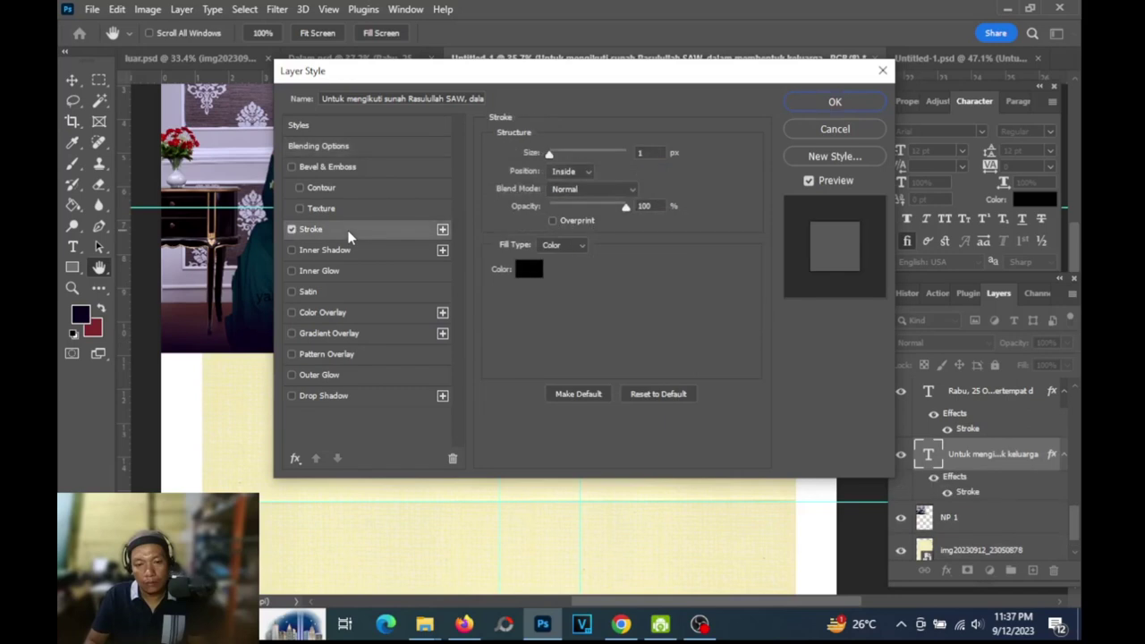
left_click(530, 269)
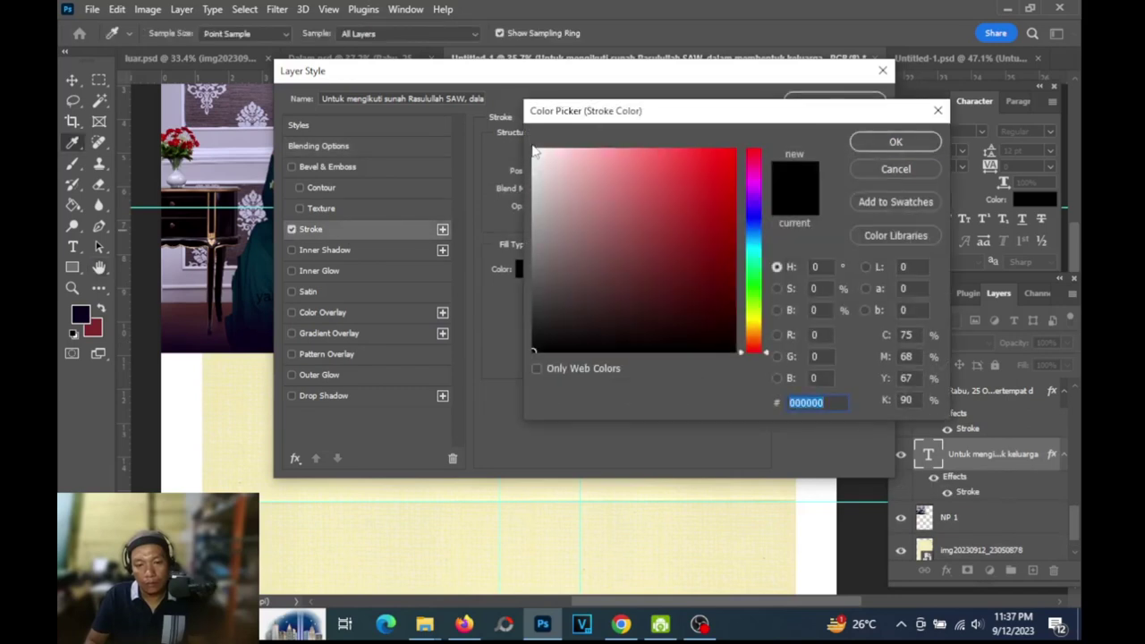
type("ffffff")
left_click(895, 141)
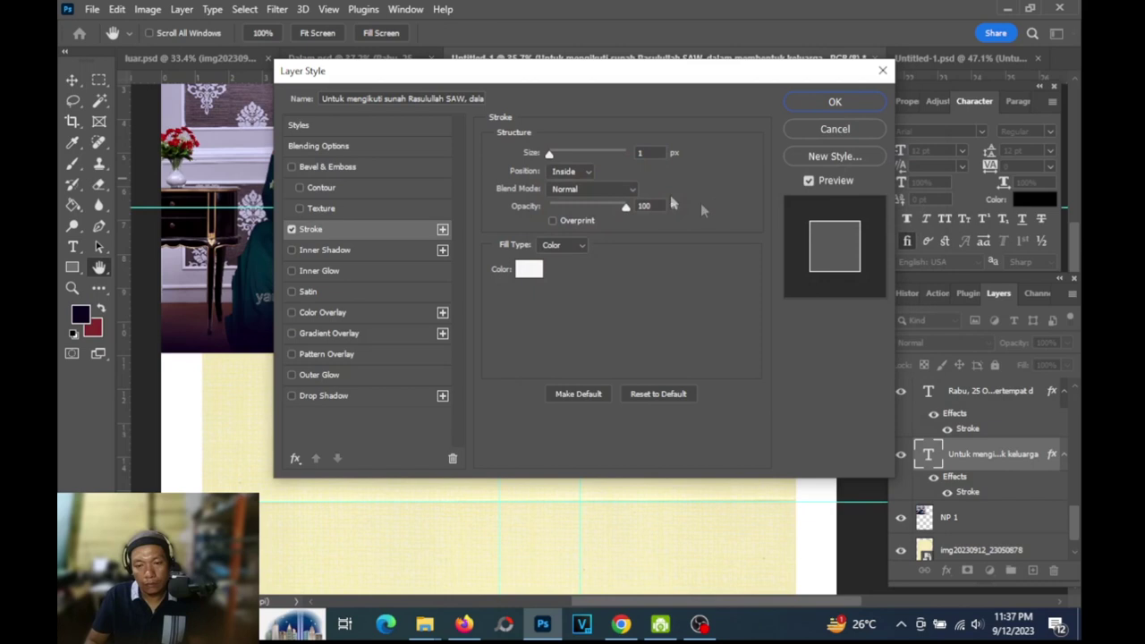
double_click(641, 155)
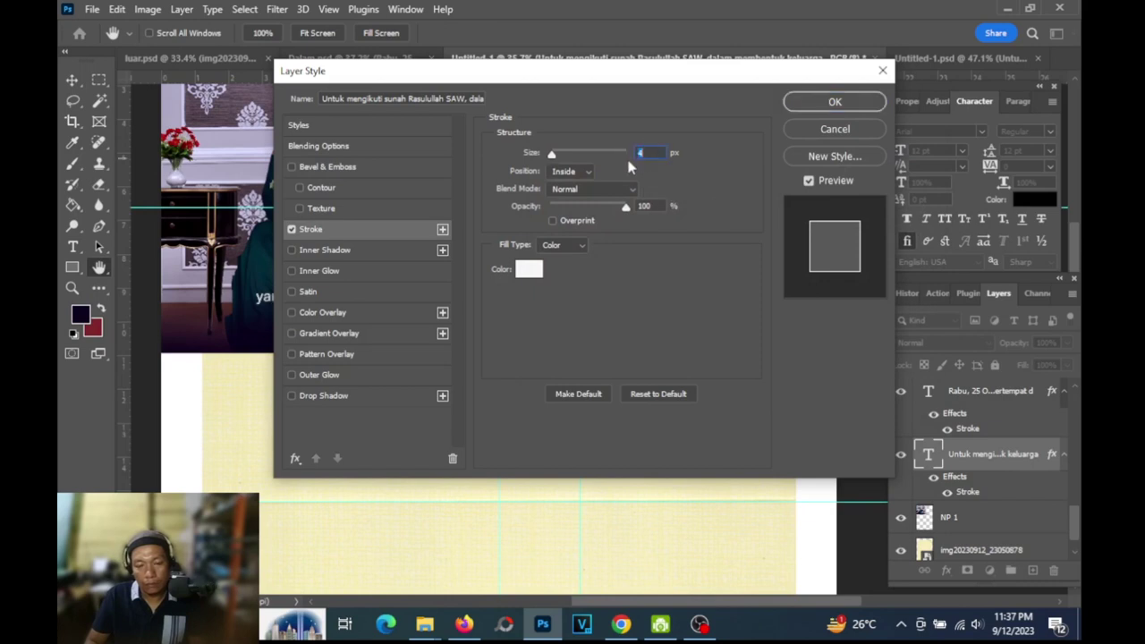
left_click_drag(570, 78, 867, 106)
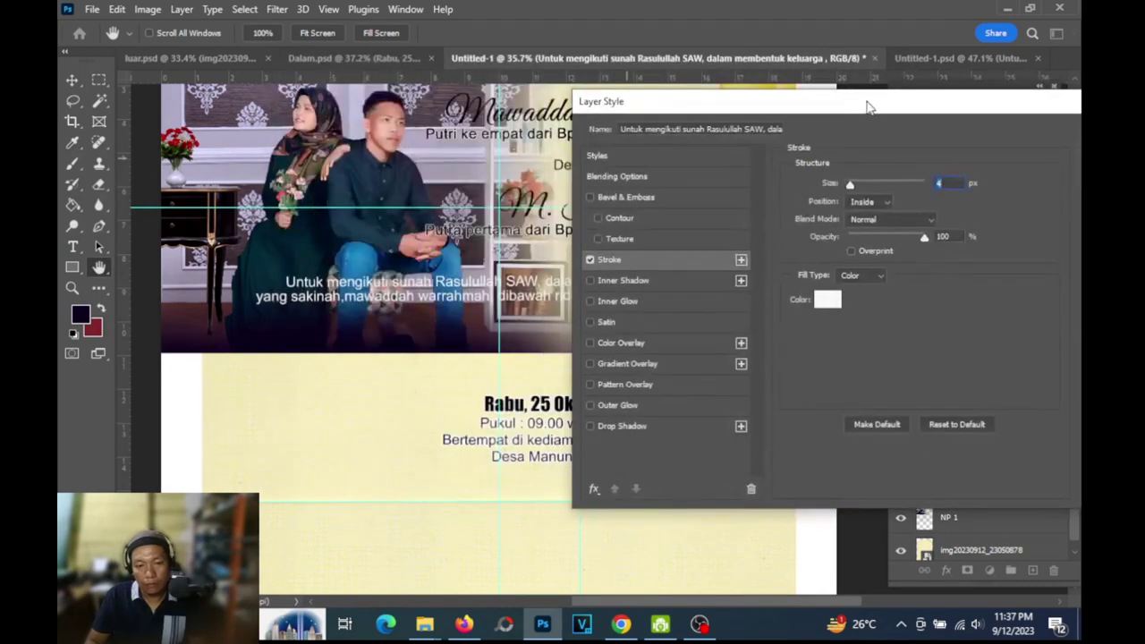
Try near-black 010101 as the stroke color of the "Untuk mengikuti sunah" text.
left_click(829, 300)
left_click(533, 351)
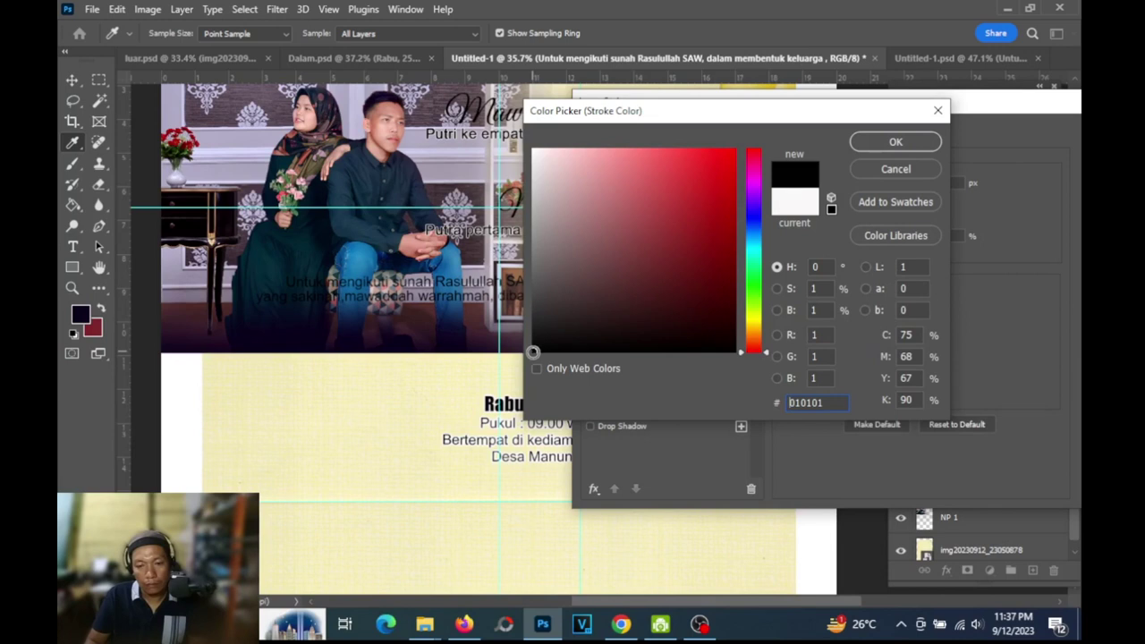
left_click(908, 143)
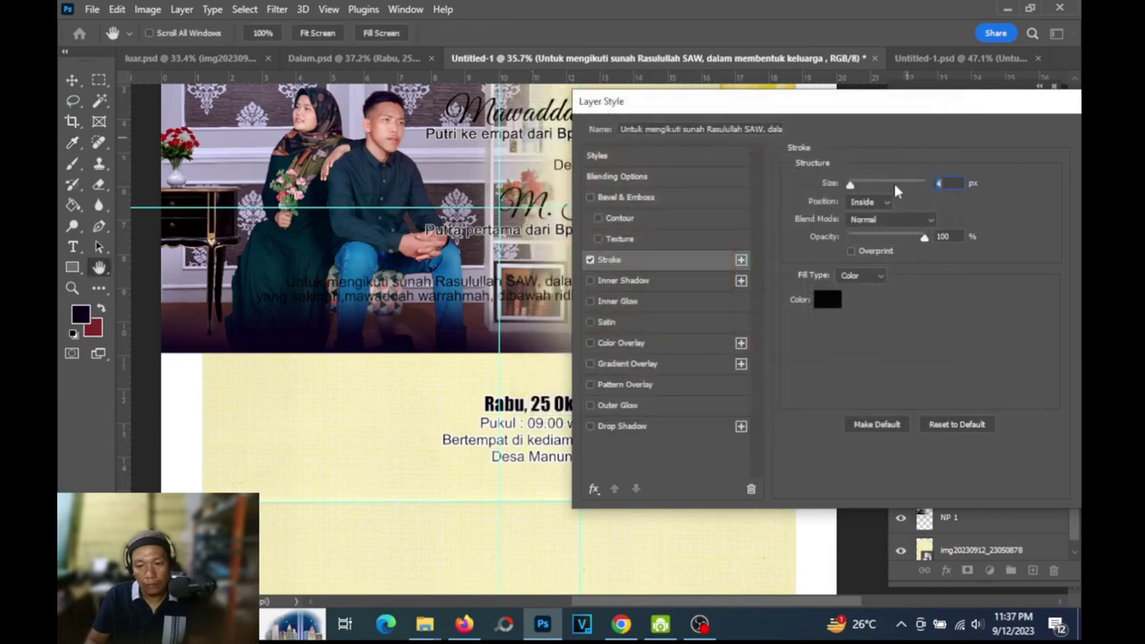
Set the stroke position to Outside and its color to near-white fcf9f9, and apply the layer style.
left_click(883, 204)
left_click(873, 213)
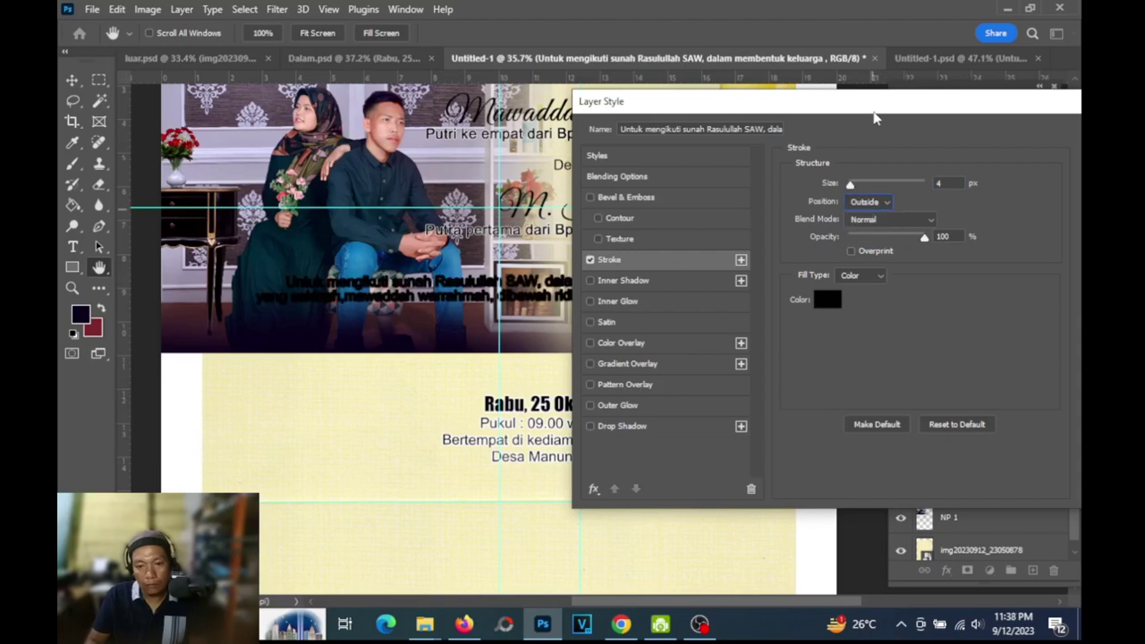
left_click(824, 299)
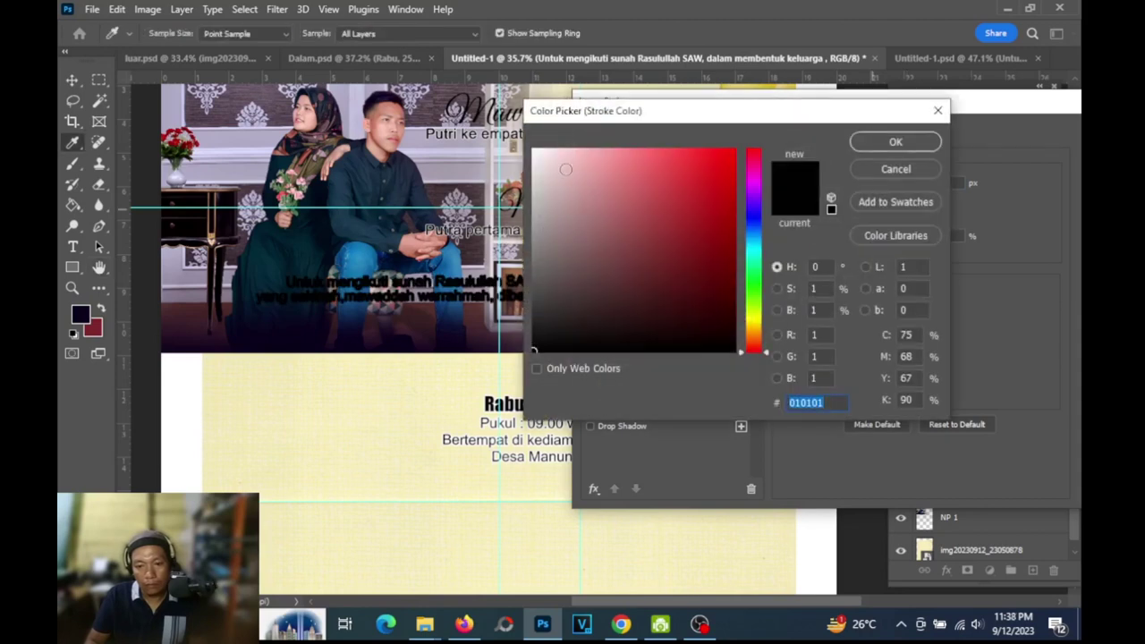
type("fcf9f9")
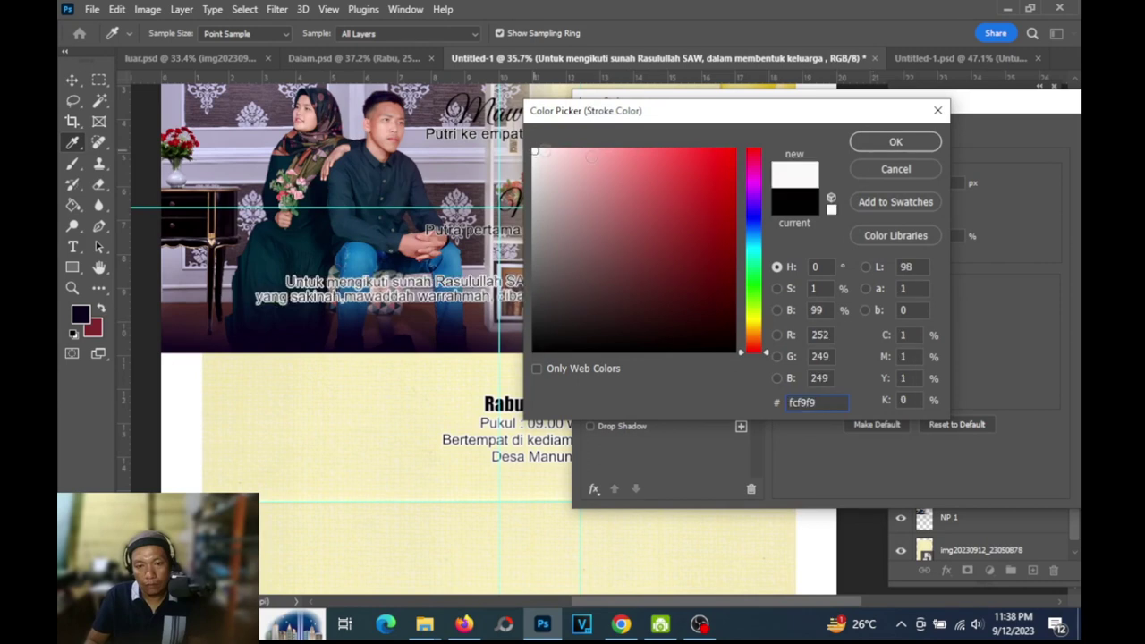
left_click(894, 145)
left_click_drag(979, 109, 813, 114)
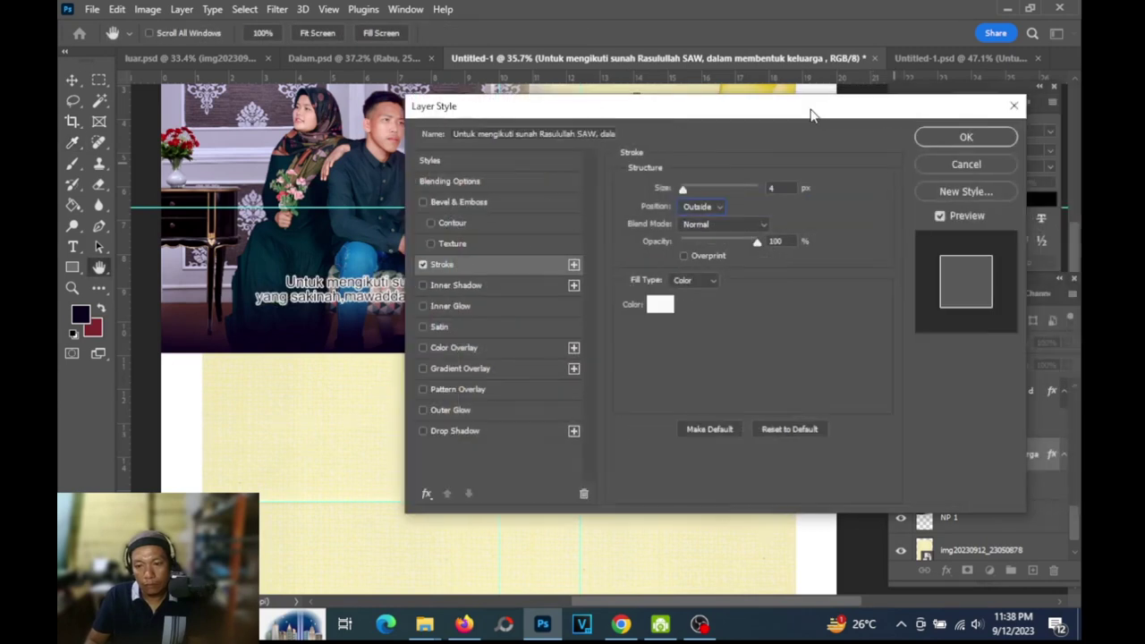
left_click(943, 140)
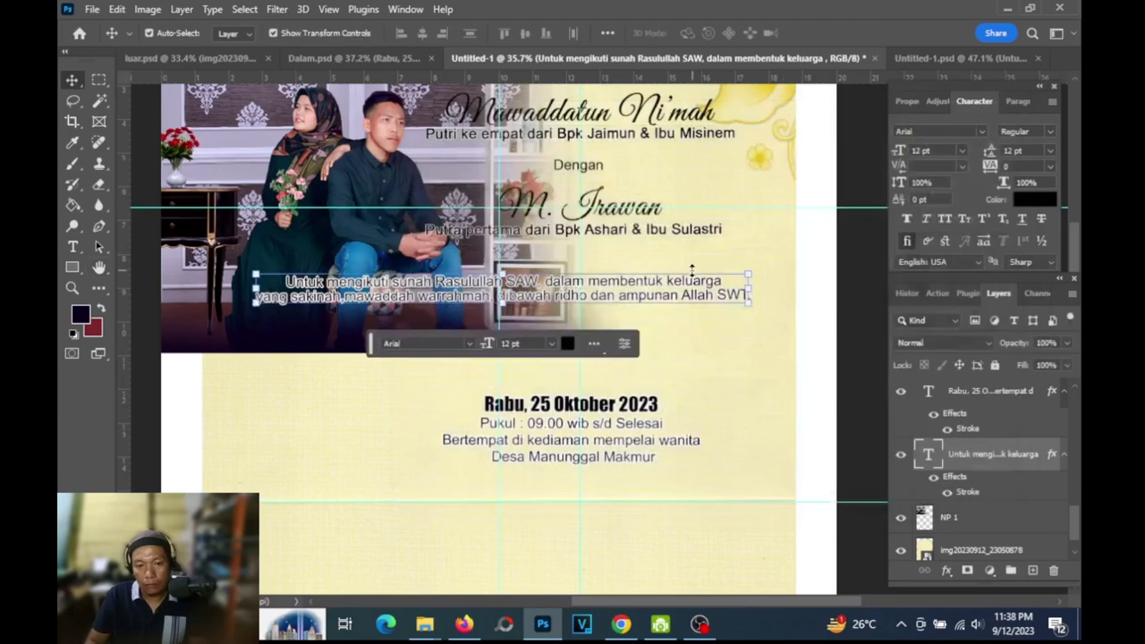
Move the "Untuk mengikuti sunah" text down about 1.29 cm, over the lower edge of the couple's photo.
scroll(607, 346, "up", 5)
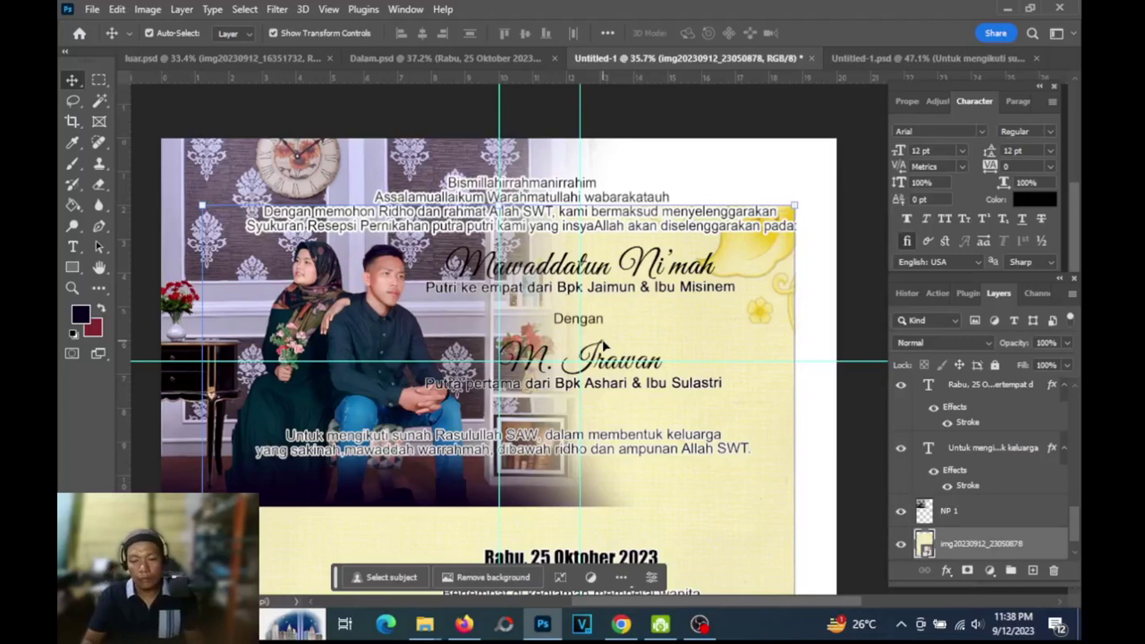
scroll(667, 391, "down", 5)
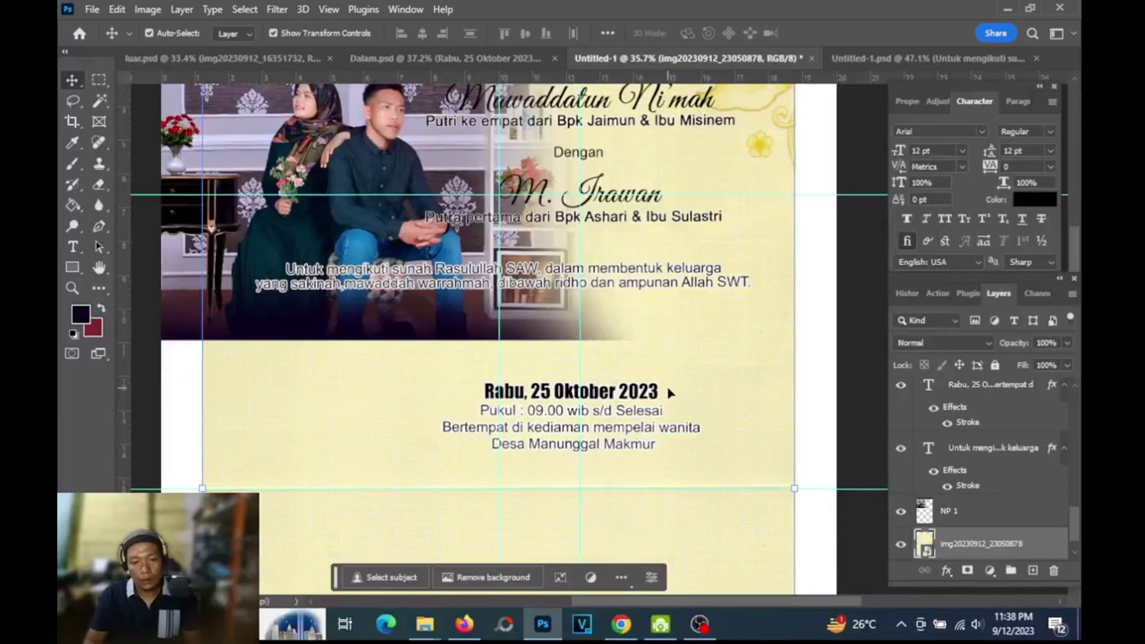
left_click(676, 285)
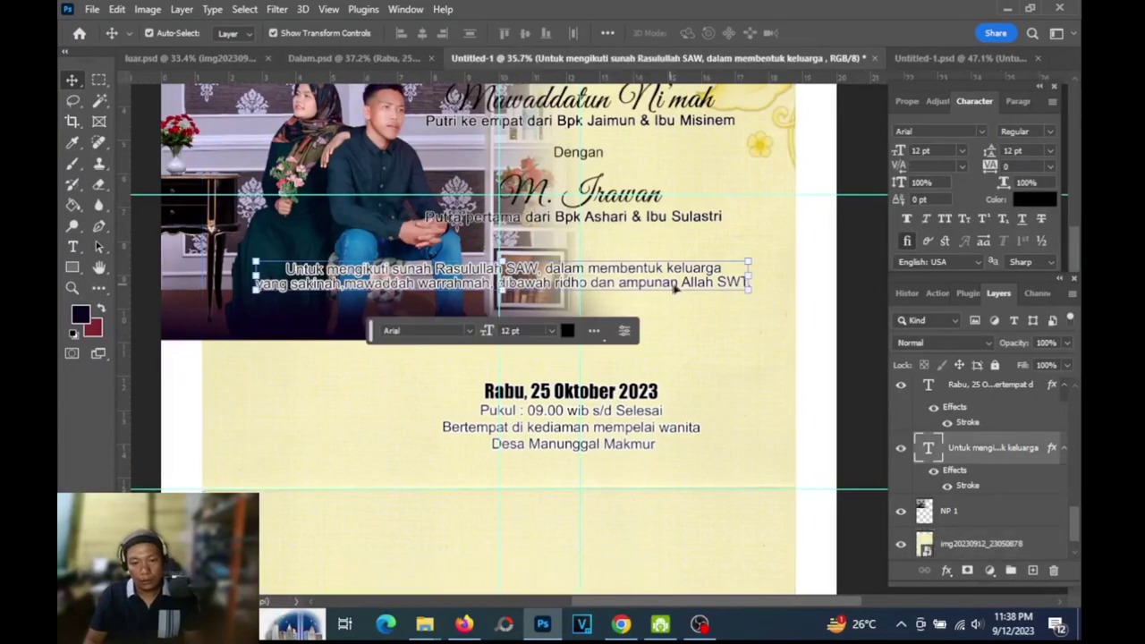
left_click_drag(681, 284, 682, 331)
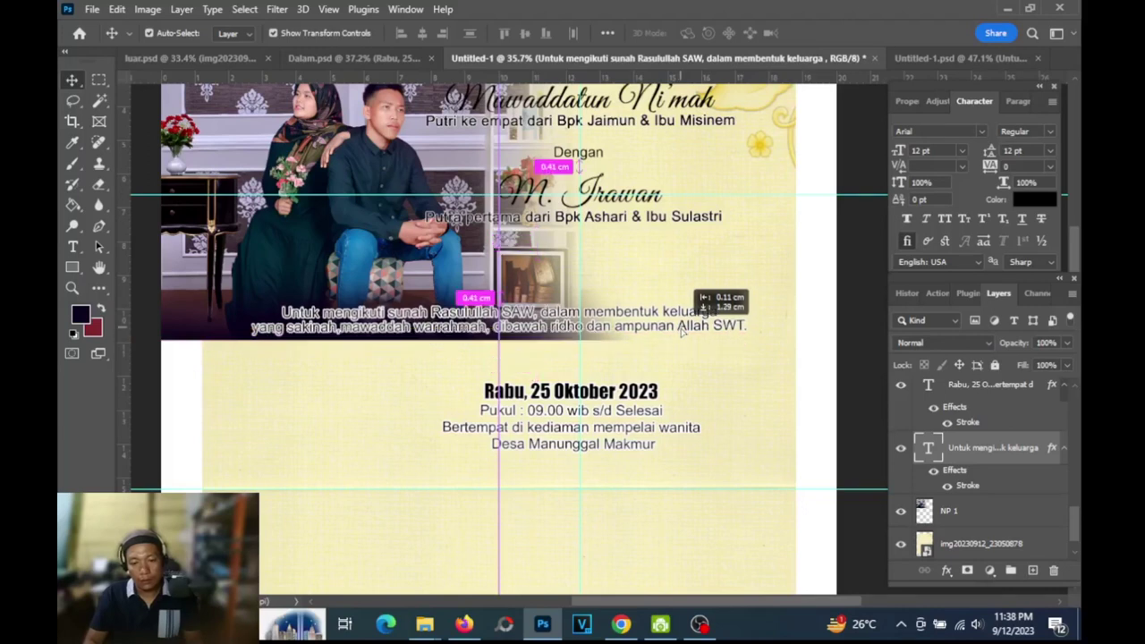
left_click_drag(682, 330, 681, 331)
Move the groom's parentage line down about 1.70 cm and bring the groom's name down to sit just above it.
scroll(662, 384, "up", 2)
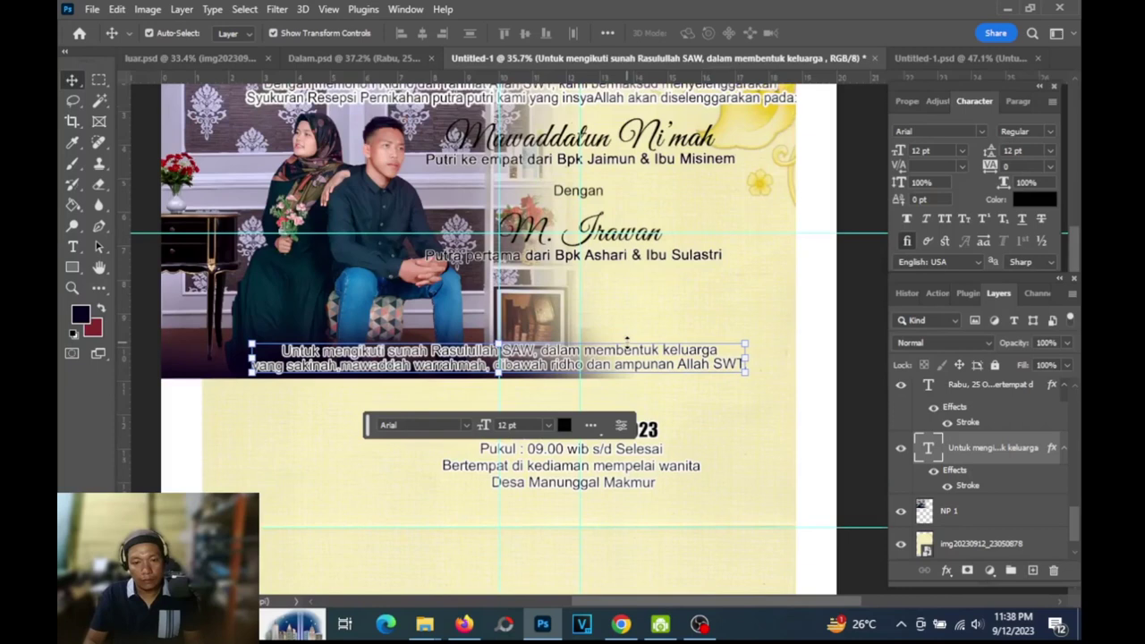
scroll(626, 344, "up", 1)
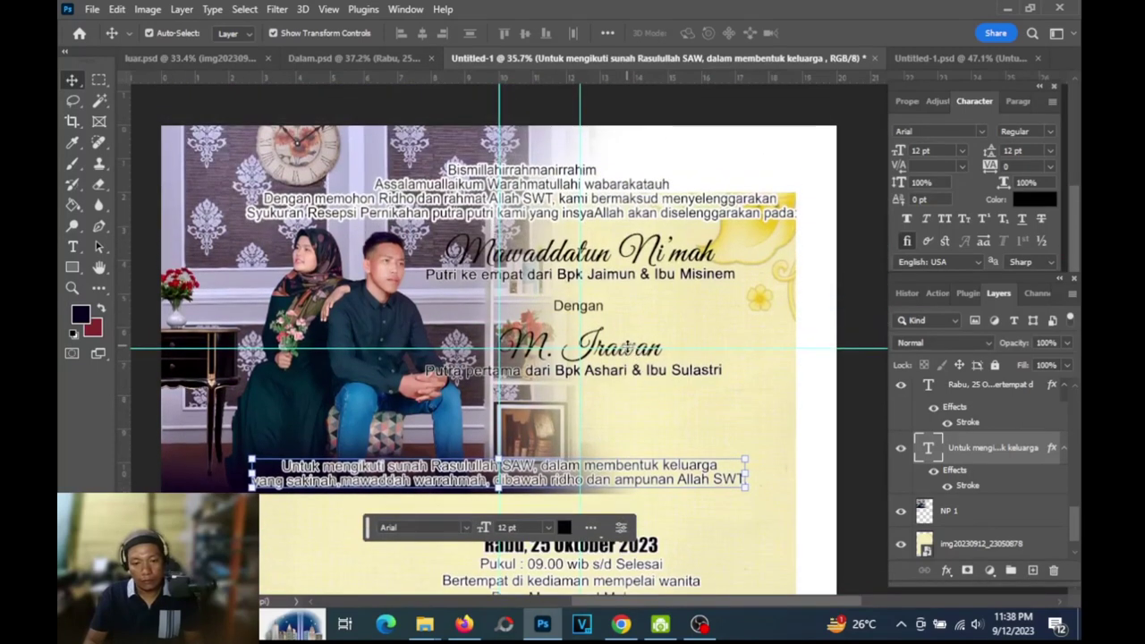
left_click(635, 380)
left_click_drag(657, 381, 657, 435)
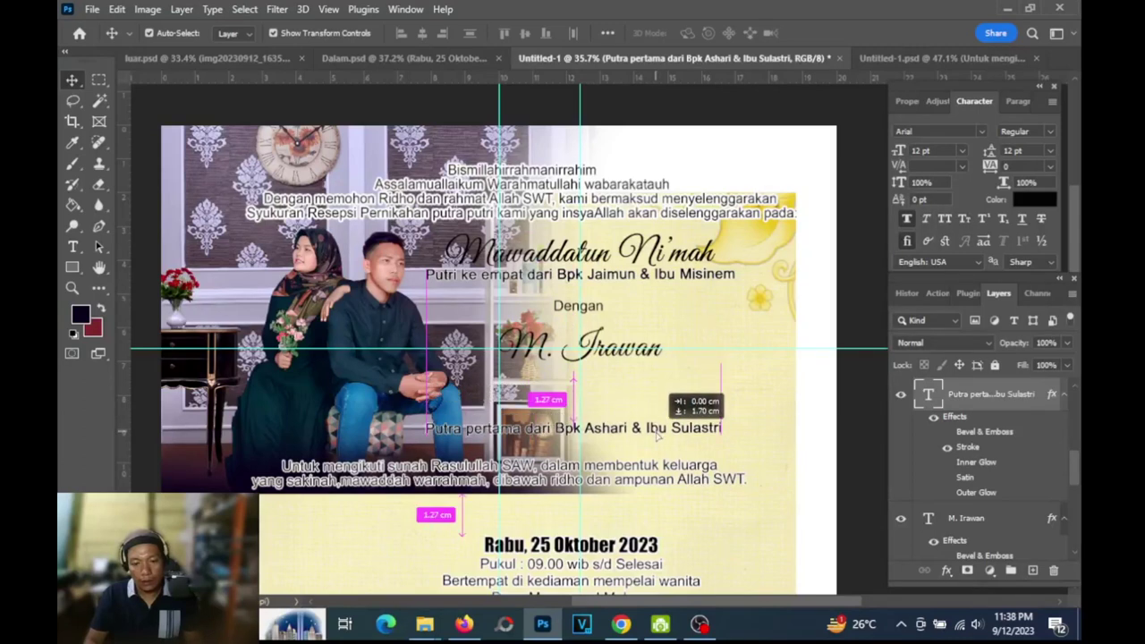
left_click(644, 363)
left_click_drag(644, 363, 646, 413)
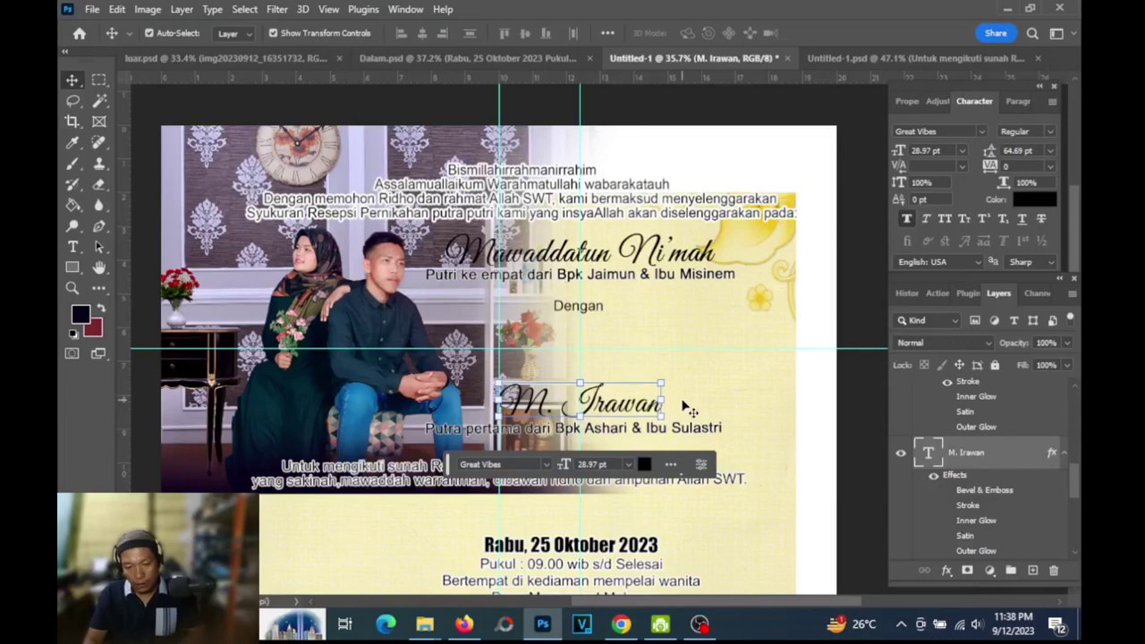
left_click(699, 358)
Move the "Dengan" text down past the horizontal guide so it sits just above the groom's name.
left_click(592, 309)
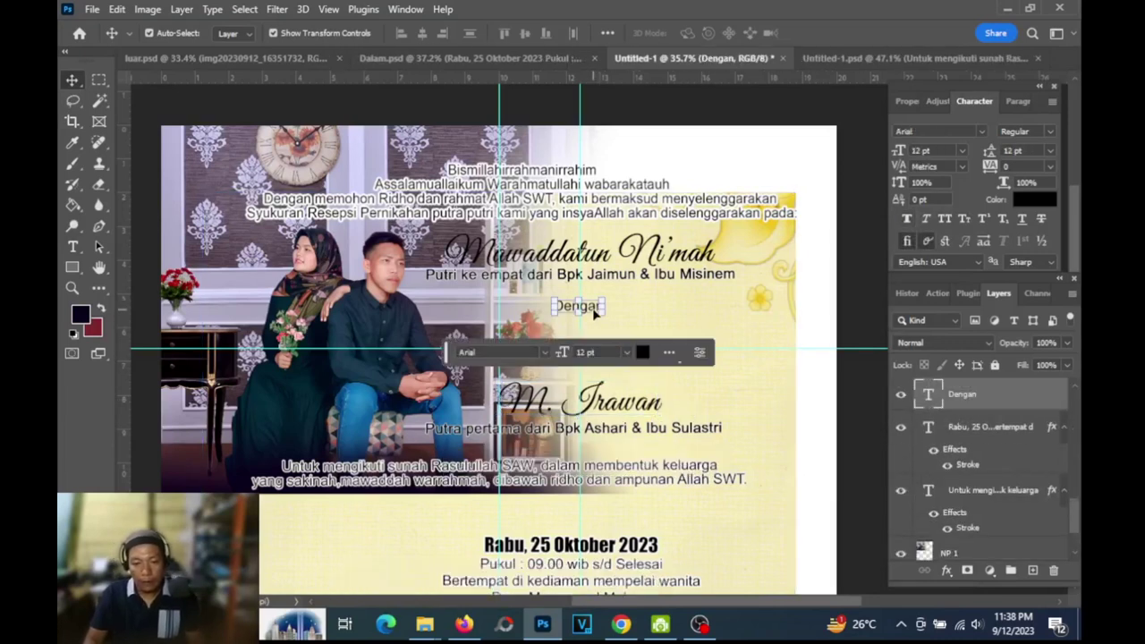
left_click_drag(594, 313, 594, 316)
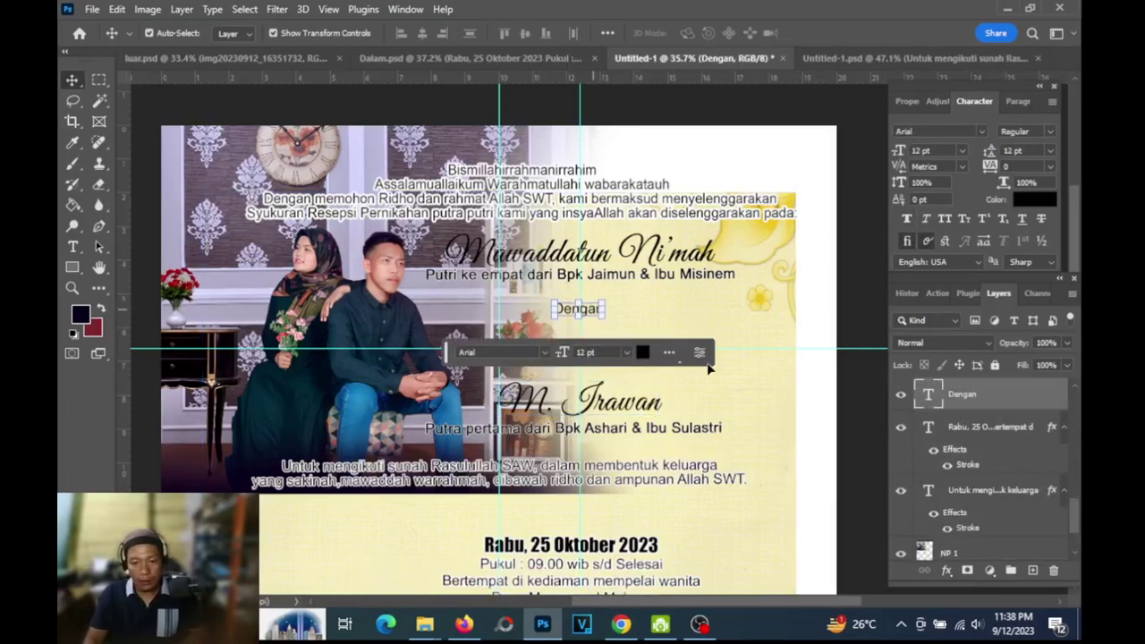
left_click_drag(450, 356, 204, 283)
key("Down")
key("Down")
key("Down")
key("Down")
key("Down")
key("Down")
key("Down")
key("Down")
key("Down")
key("Down")
key("Down")
key("Down")
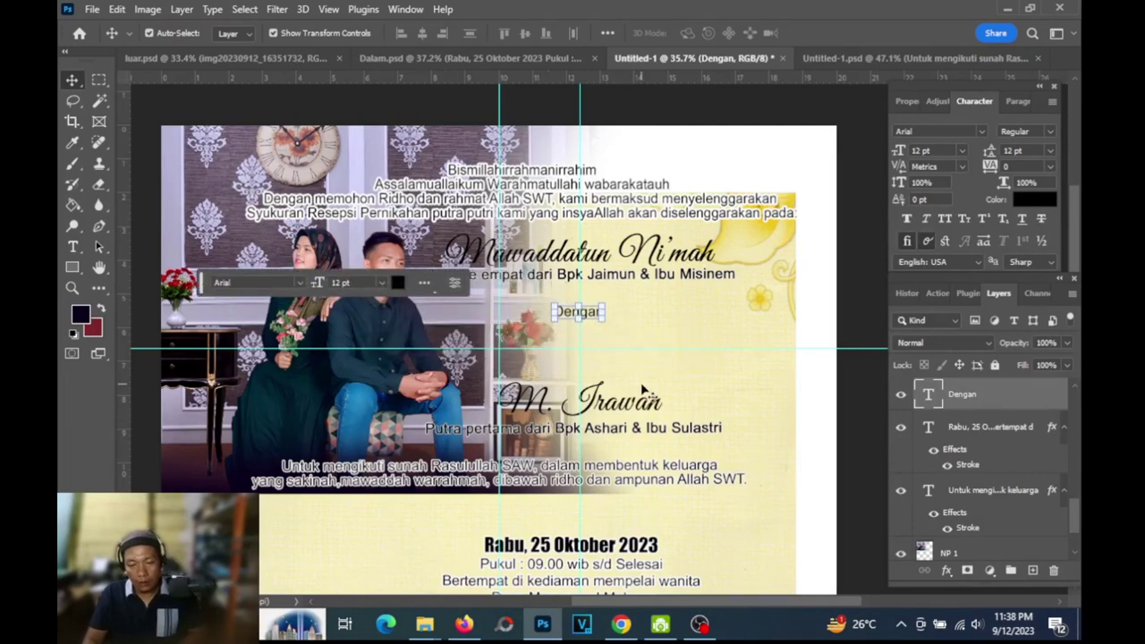
key("Down")
key("Down")
key("Down")
key("Down")
key("Down")
key("Down")
key("Down")
key("Down")
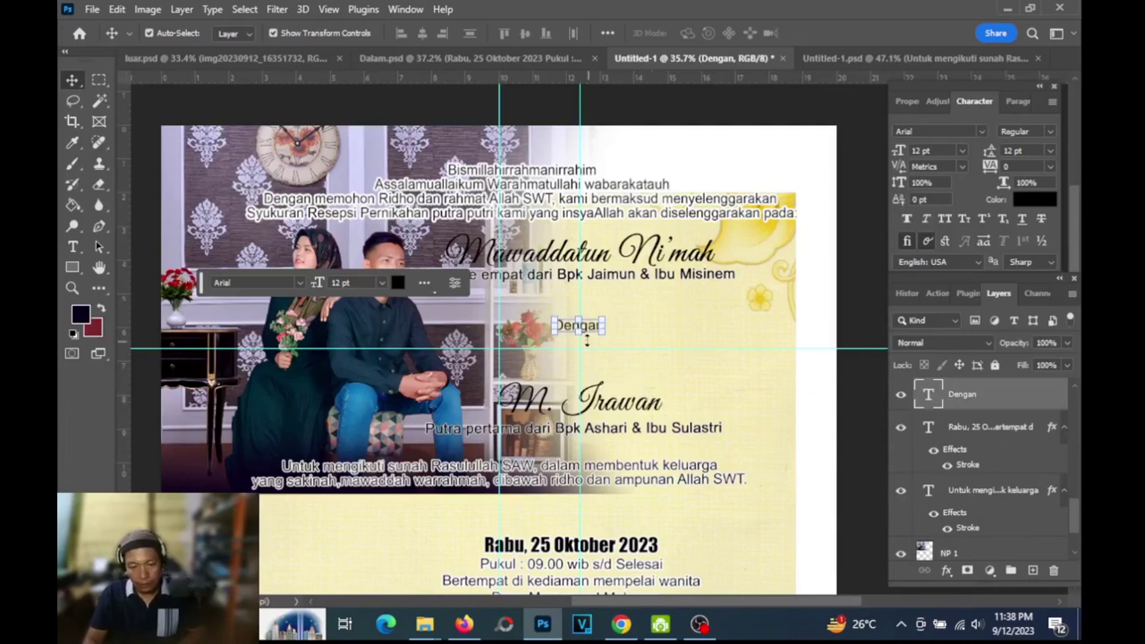
left_click_drag(567, 329, 567, 358)
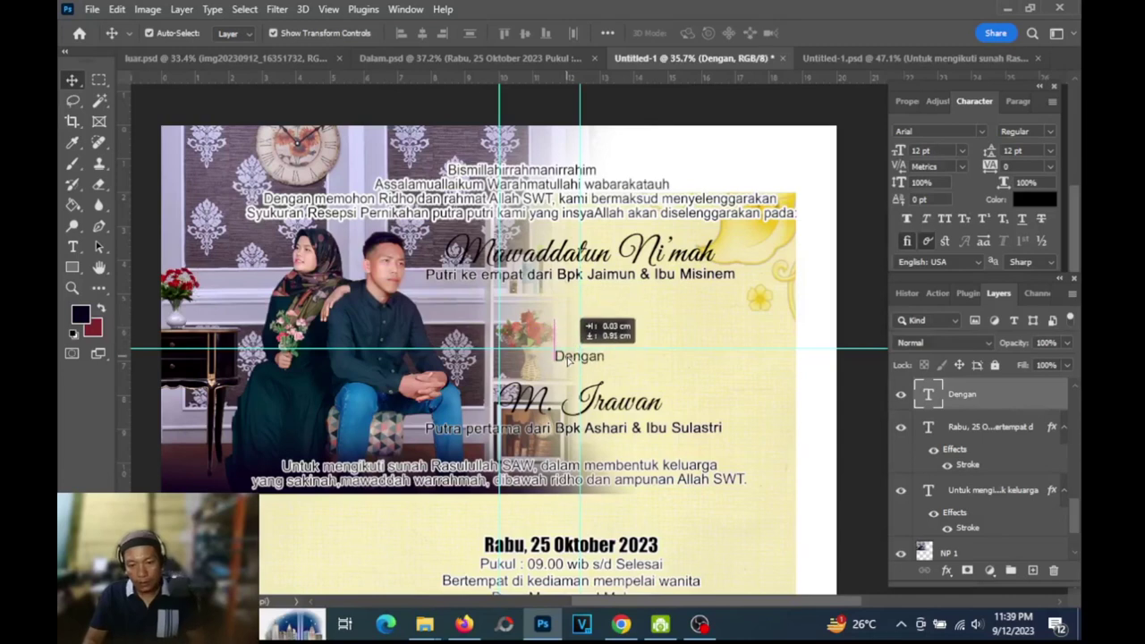
Move the bride's parentage line down about 0.88 cm and bring the bride's name down to sit just above it.
left_click_drag(664, 284, 673, 309)
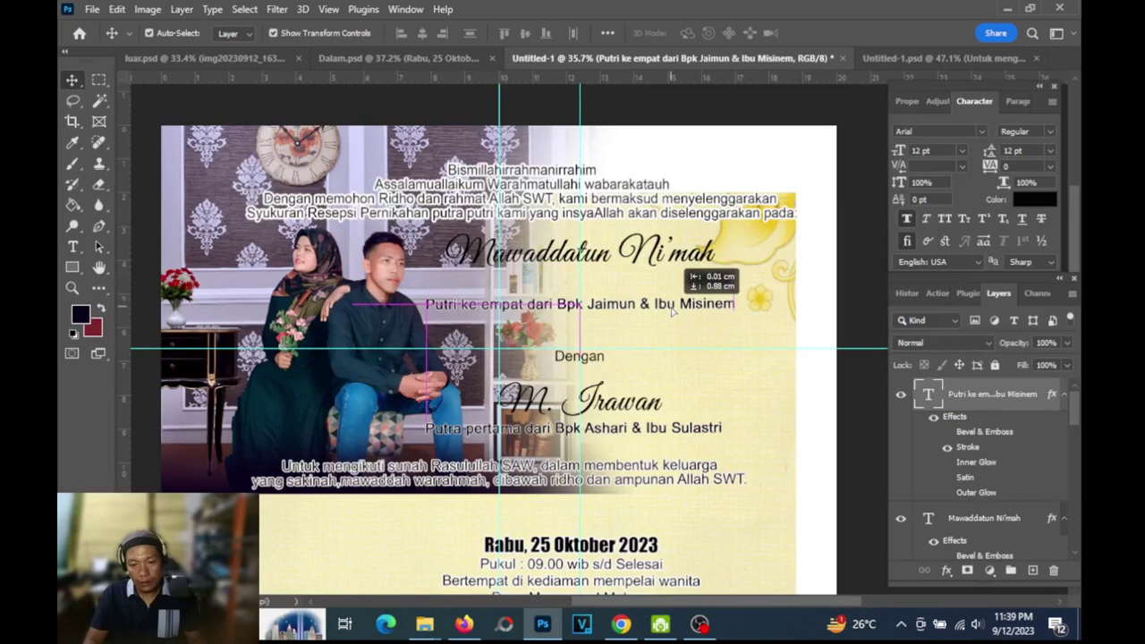
left_click_drag(692, 256, 693, 280)
left_click(685, 385)
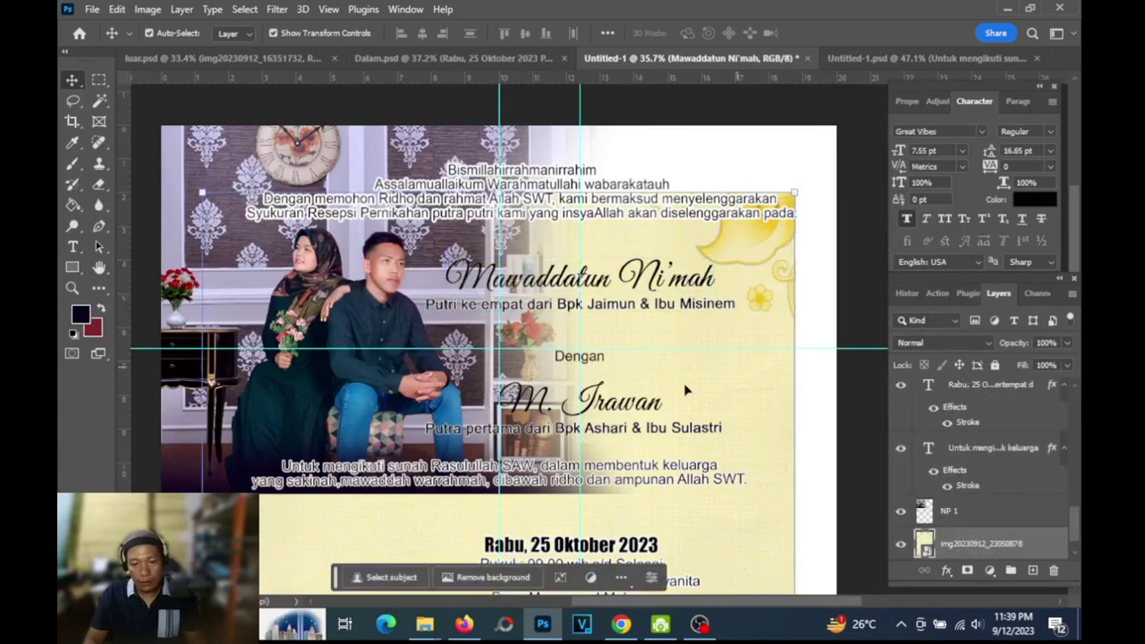
Shift the "Rabu, 25 Oktober 2023" event text sideways and slightly up to center it on the vertical guide beneath "Dengan".
scroll(664, 405, "down", 2)
scroll(665, 406, "down", 1)
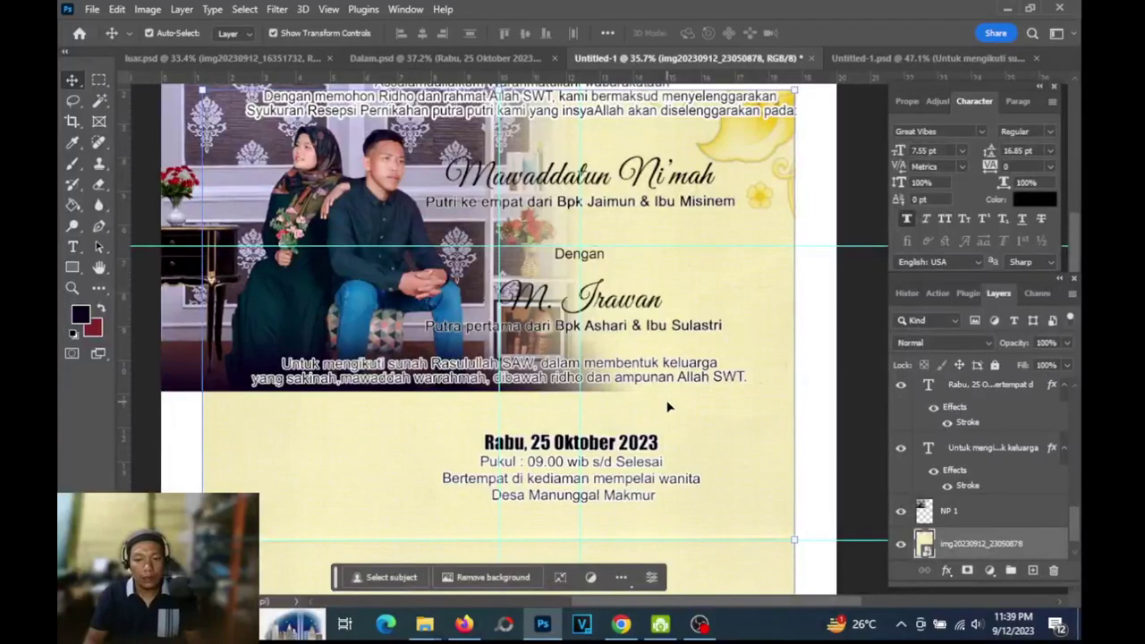
scroll(667, 407, "up", 3)
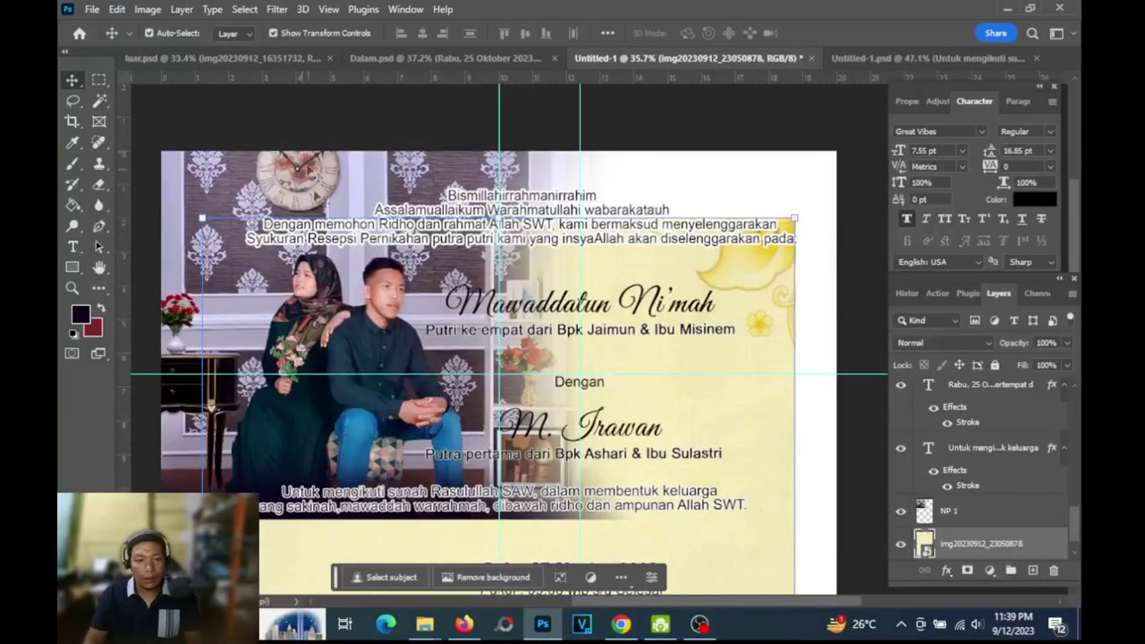
scroll(525, 280, "down", 6)
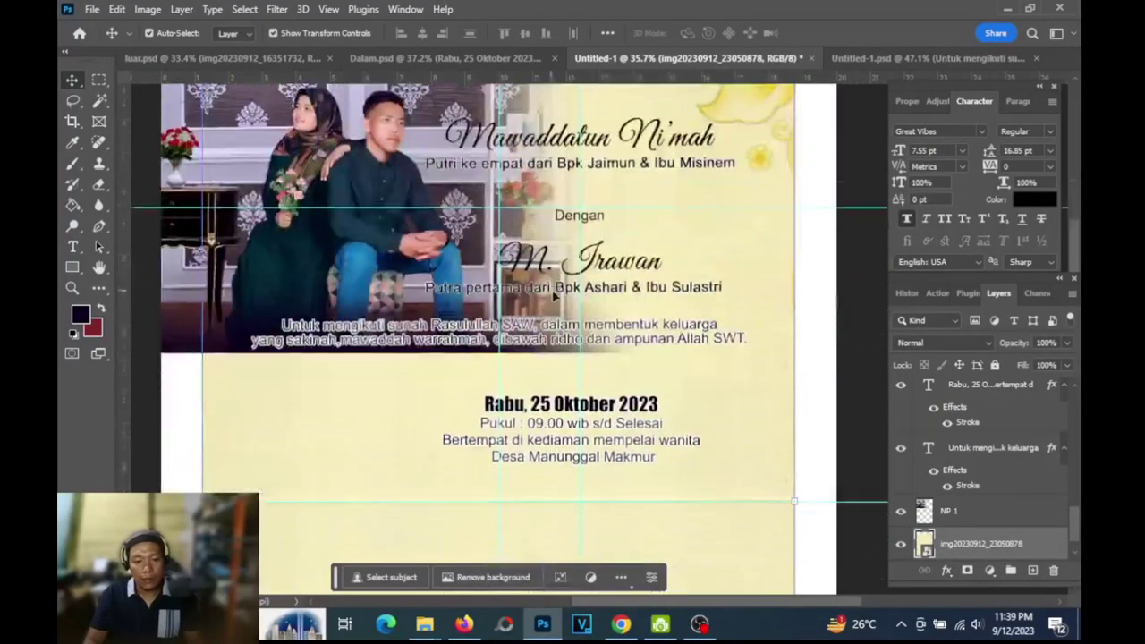
left_click(628, 350)
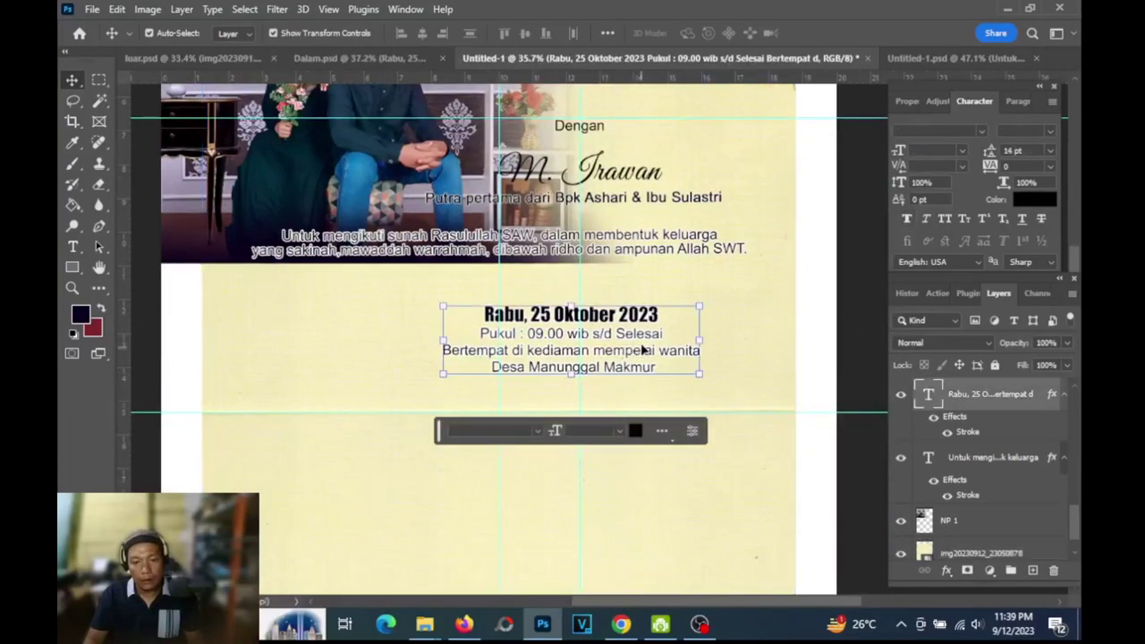
scroll(609, 334, "up", 2)
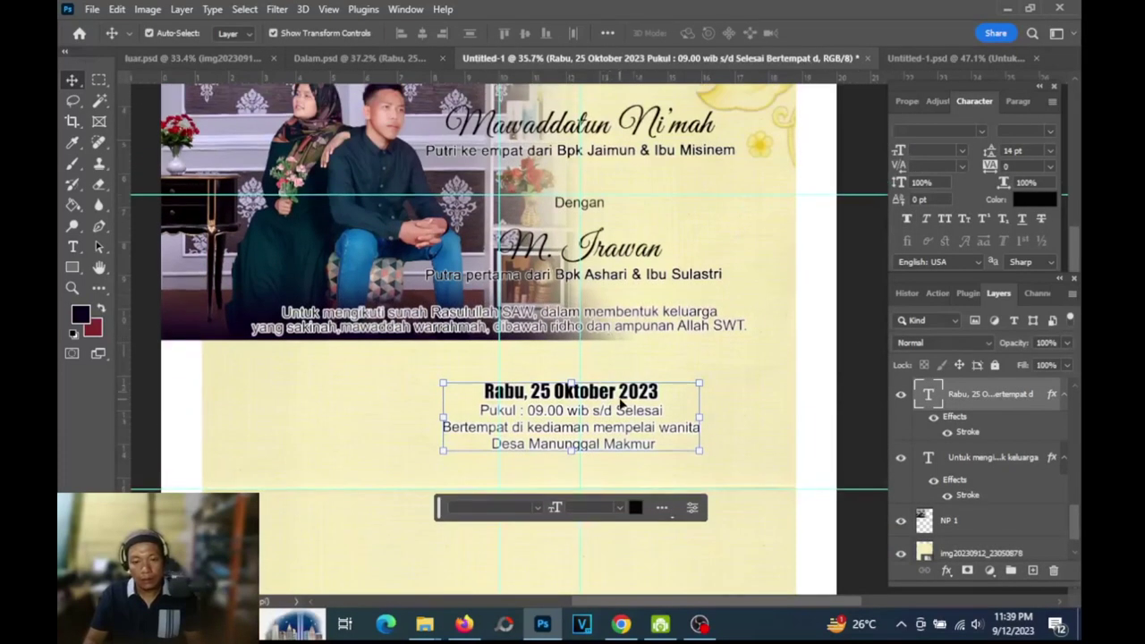
left_click_drag(621, 400, 631, 398)
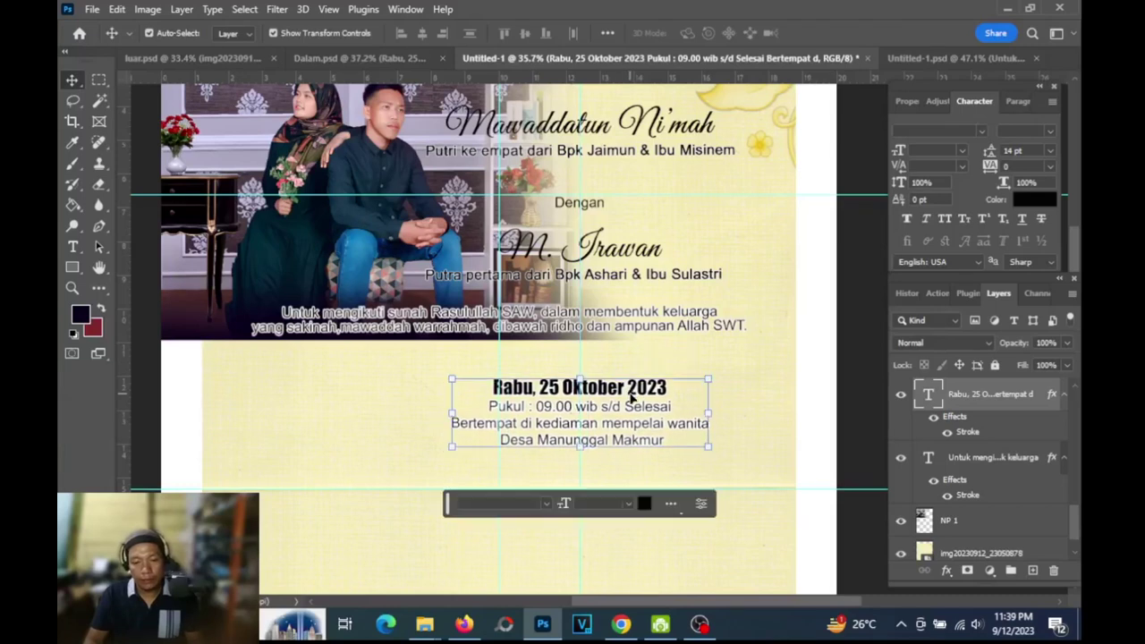
scroll(631, 398, "up", 3)
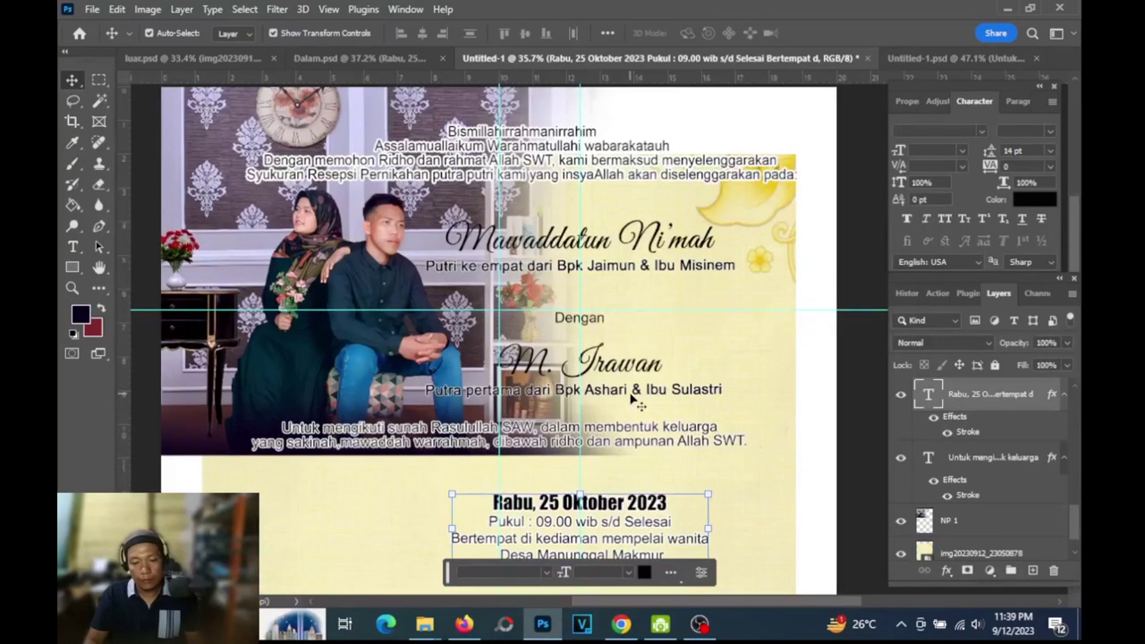
scroll(635, 401, "down", 3)
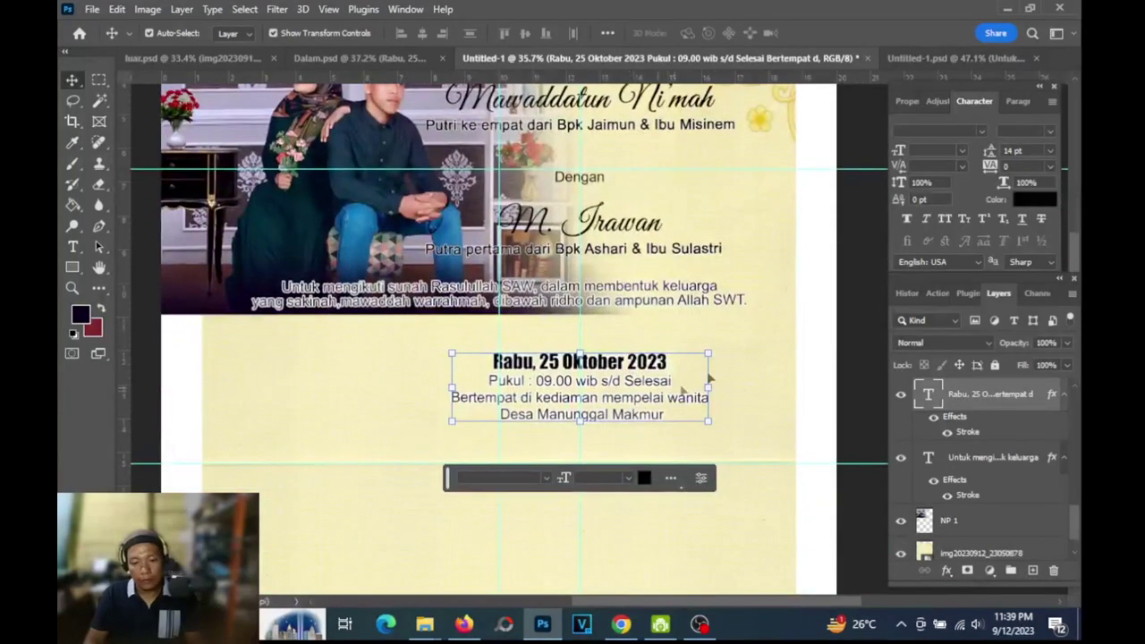
Copy the "Akad Nikah" ribbon from Untitled-1.psd into the invitation, centered above the "Rabu, 25 Oktober 2023" text.
left_click(912, 61)
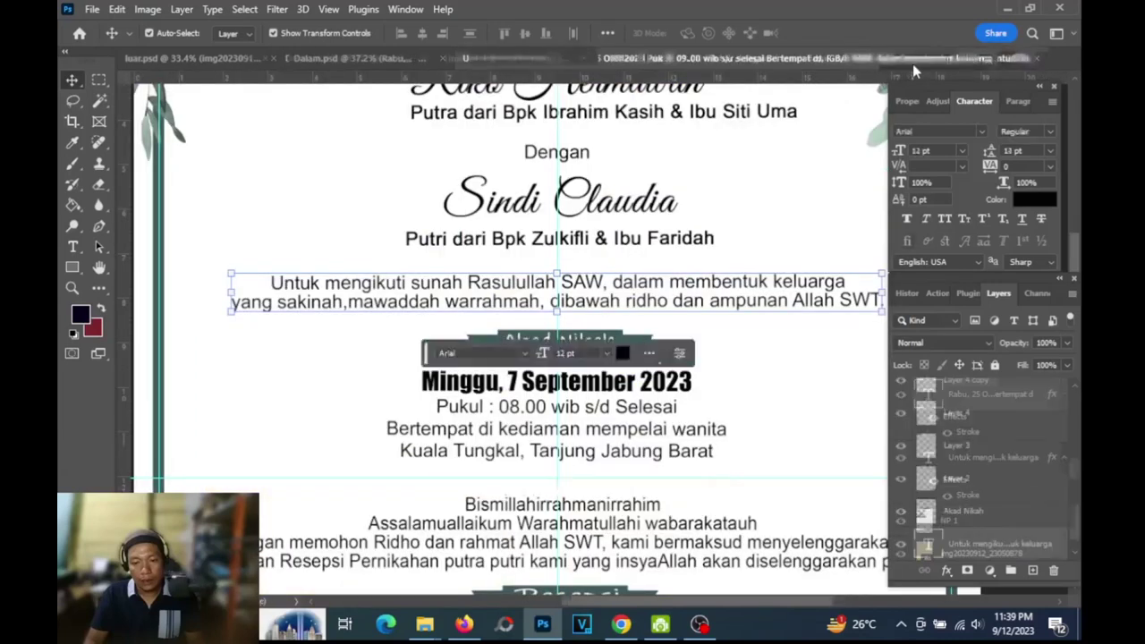
left_click(617, 356)
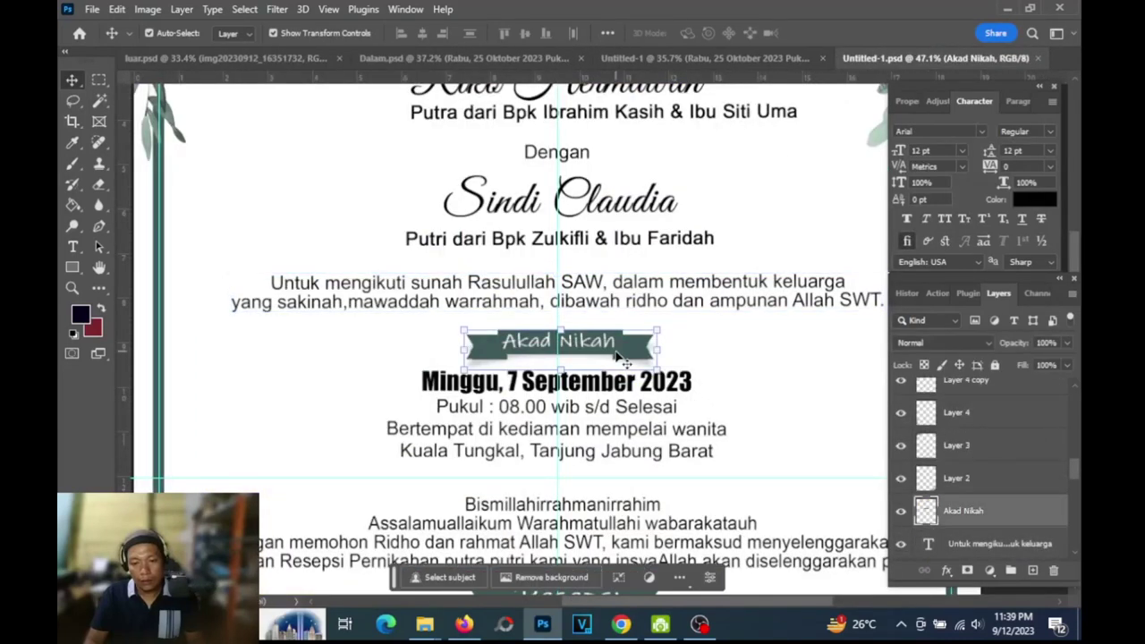
scroll(958, 466, "down", 2)
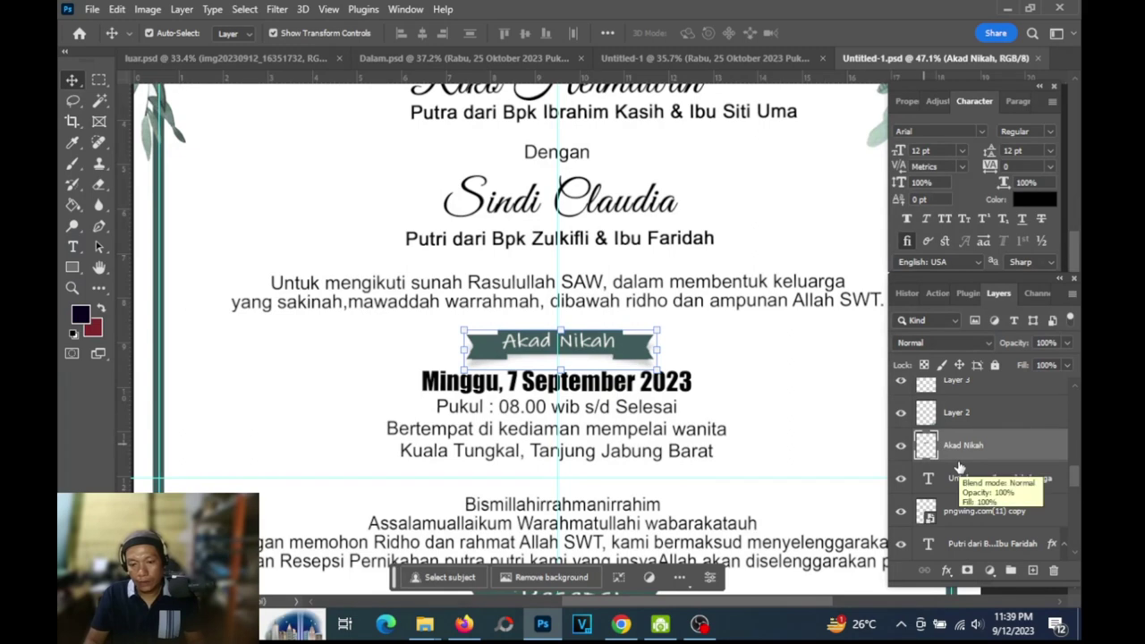
left_click_drag(581, 347, 505, 266)
left_click_drag(508, 204, 663, 61)
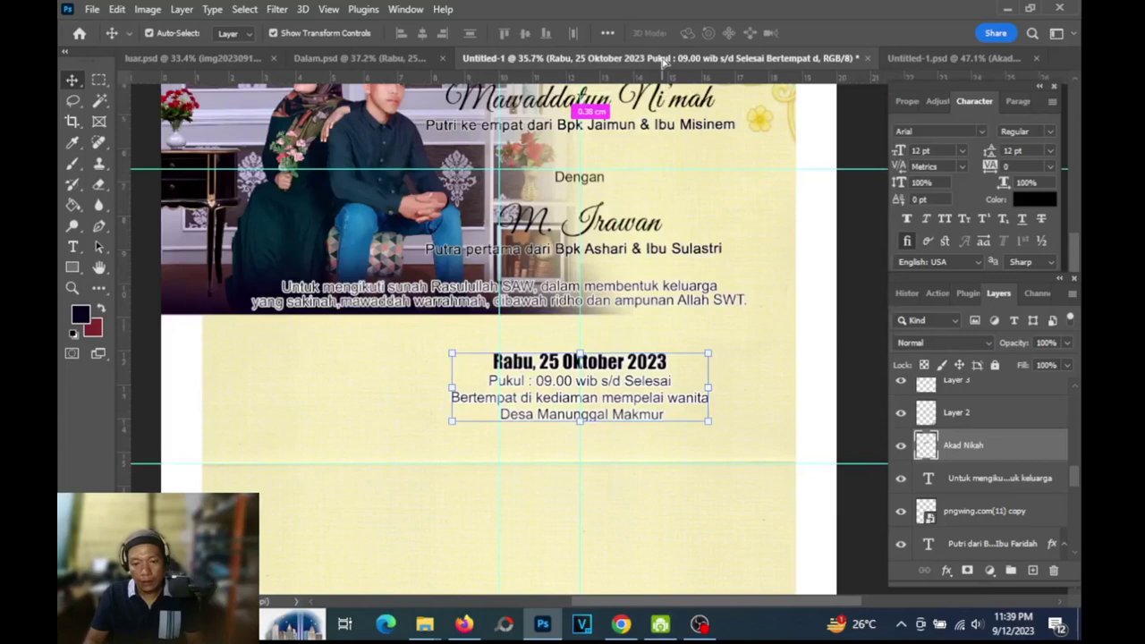
left_click_drag(573, 330, 620, 341)
Move the "Rabu, 25 Oktober 2023" event text down toward the fold and lower the "Akad Nikah" ribbon to just above it.
left_click(639, 414)
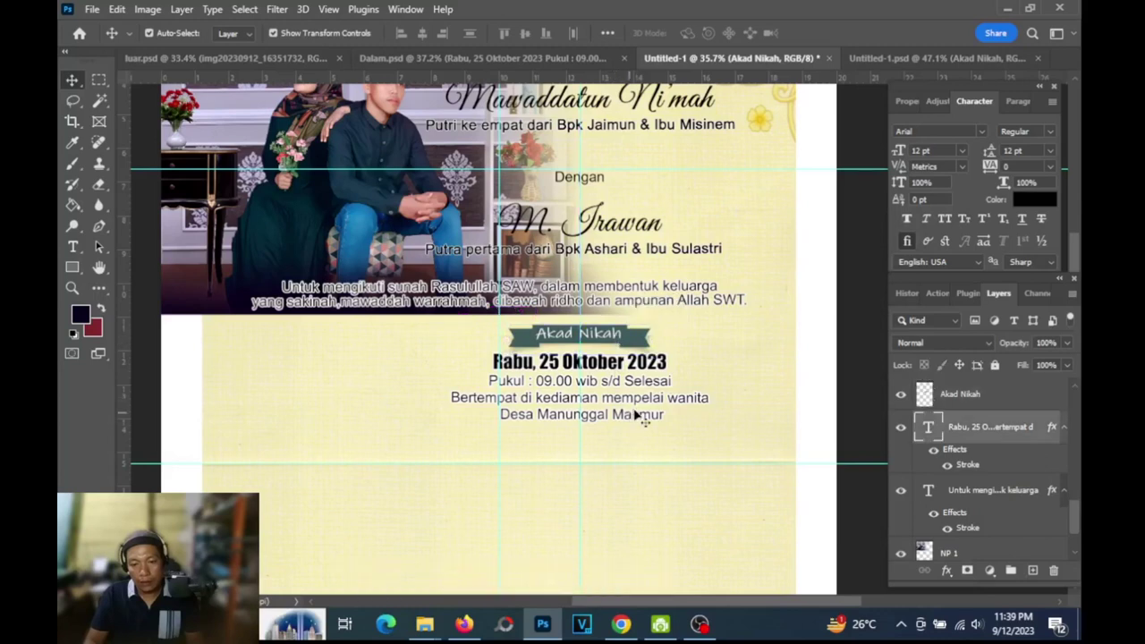
left_click_drag(638, 414, 639, 433)
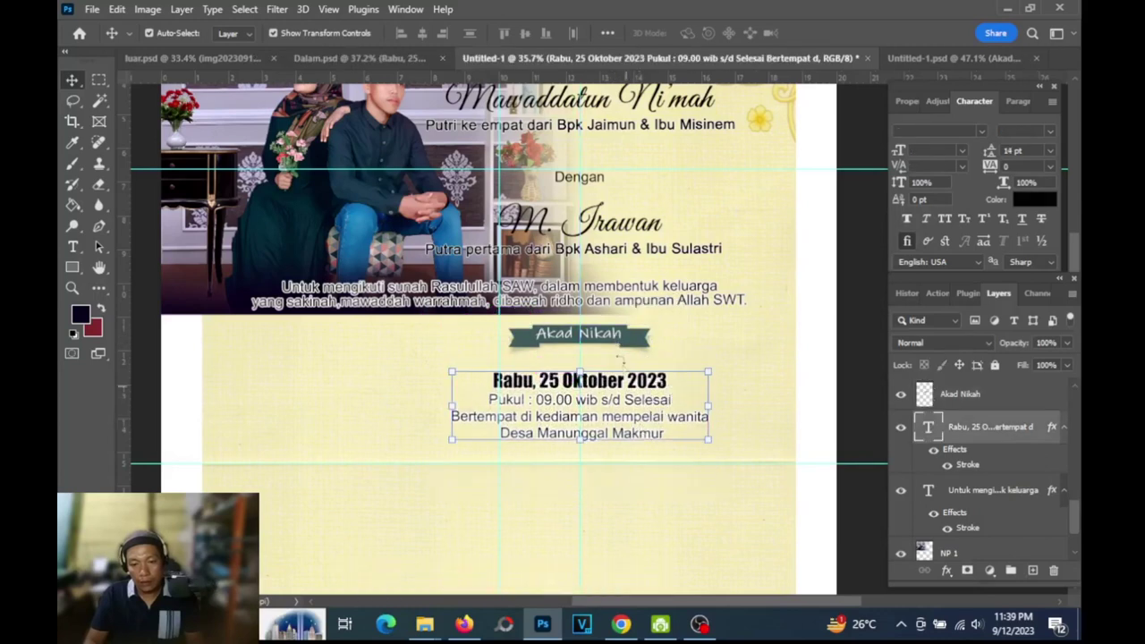
left_click(630, 346)
left_click_drag(630, 345, 611, 353)
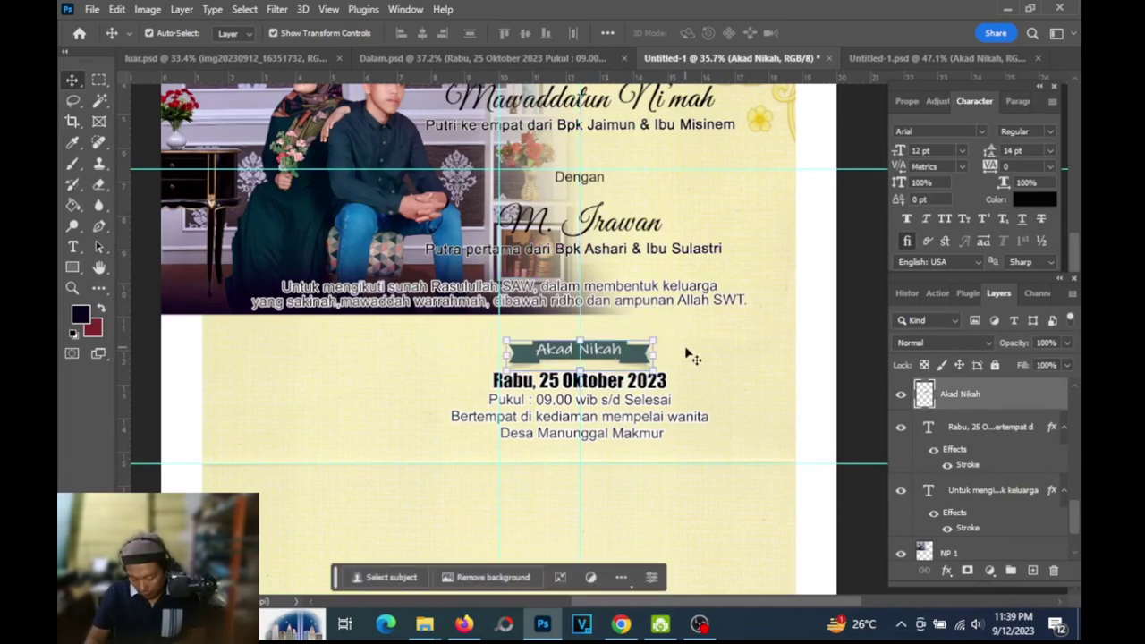
left_click_drag(606, 356, 606, 356)
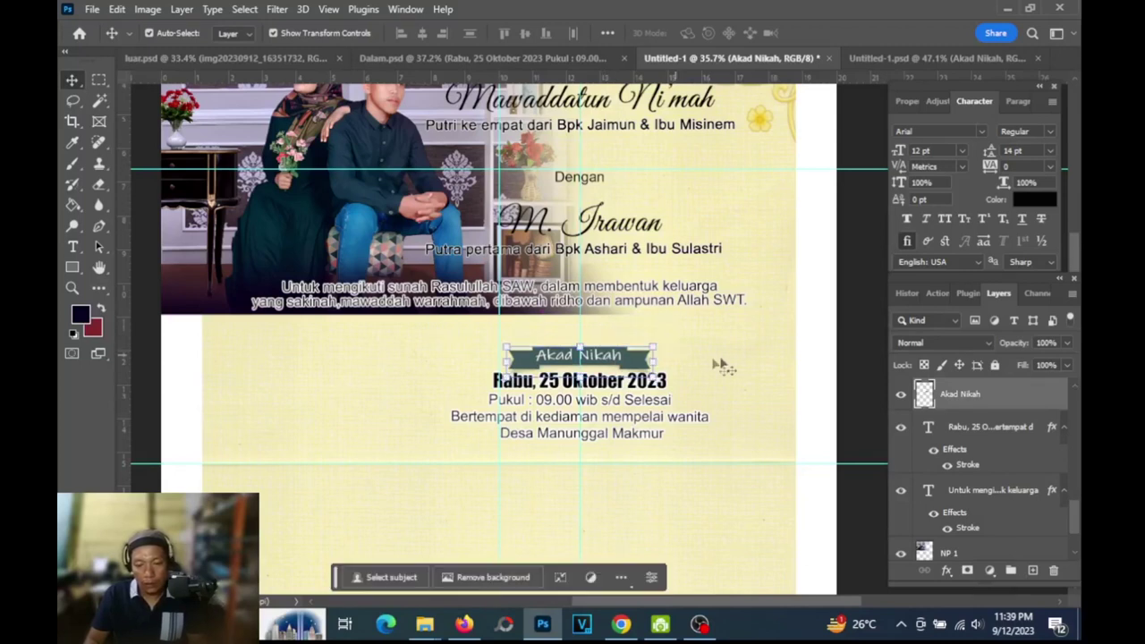
left_click(698, 380)
left_click(623, 358)
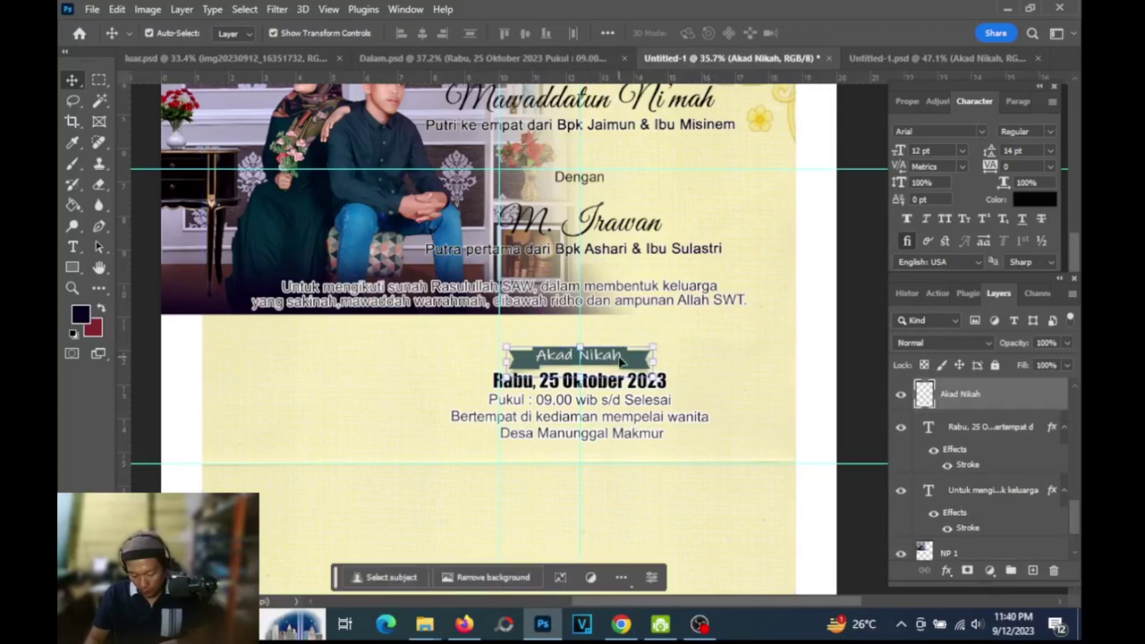
left_click(706, 356)
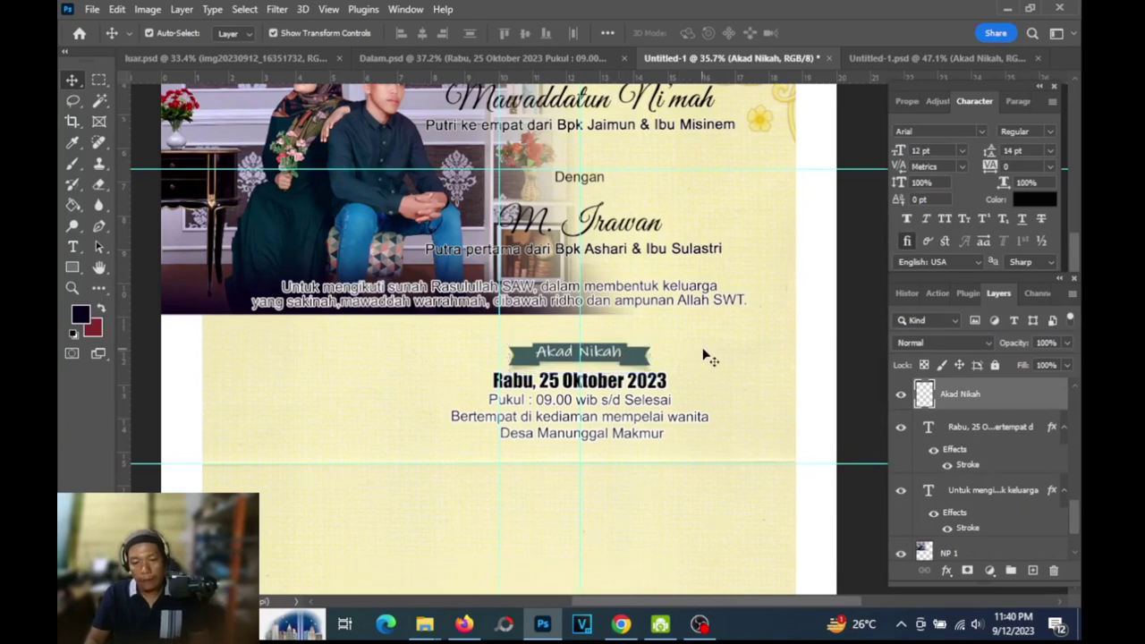
Copy the "Bismillahirrahmanirrahim" greeting text from Untitled-1.psd into the invitation, just below the horizontal fold guide.
scroll(597, 375, "down", 1)
scroll(594, 373, "down", 3)
scroll(594, 362, "up", 4)
scroll(596, 367, "up", 2)
scroll(554, 402, "down", 5)
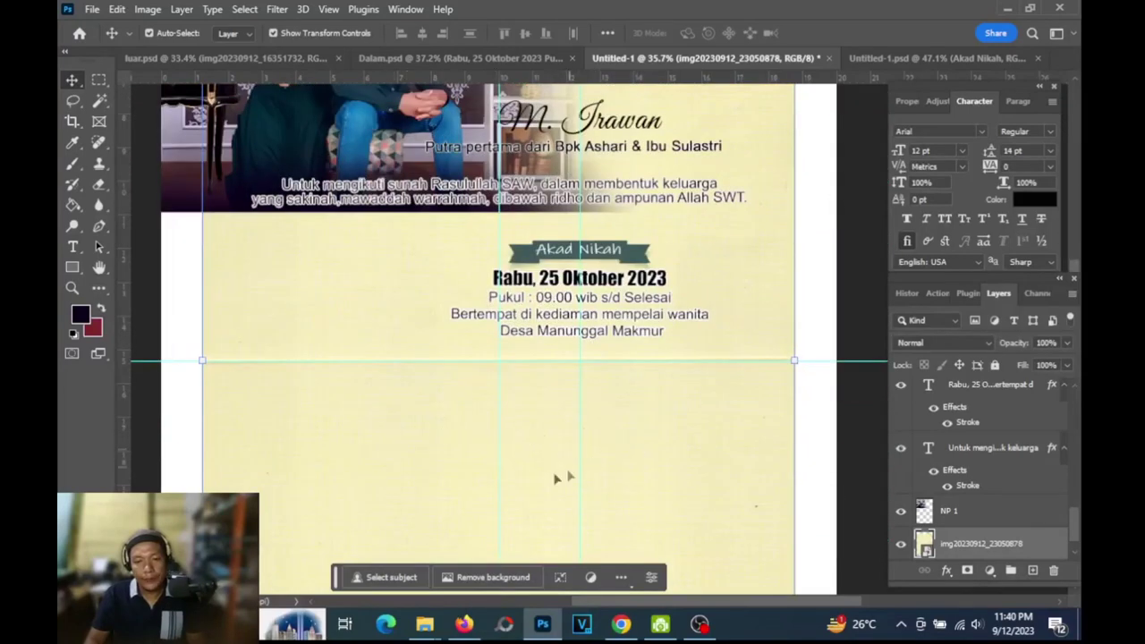
left_click(863, 59)
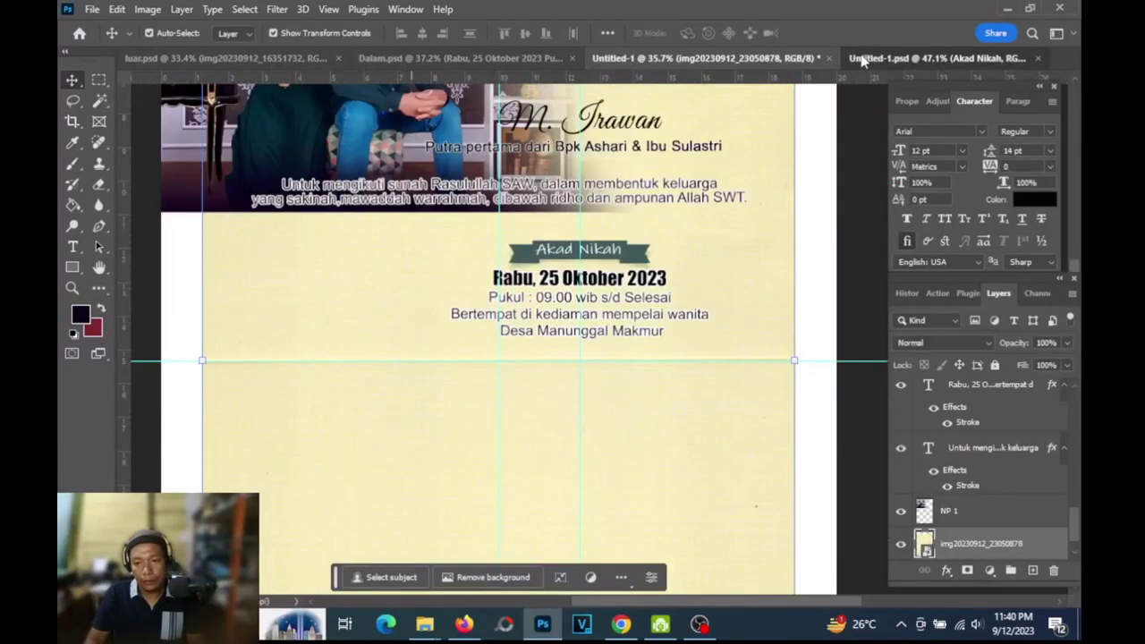
scroll(635, 295, "down", 5)
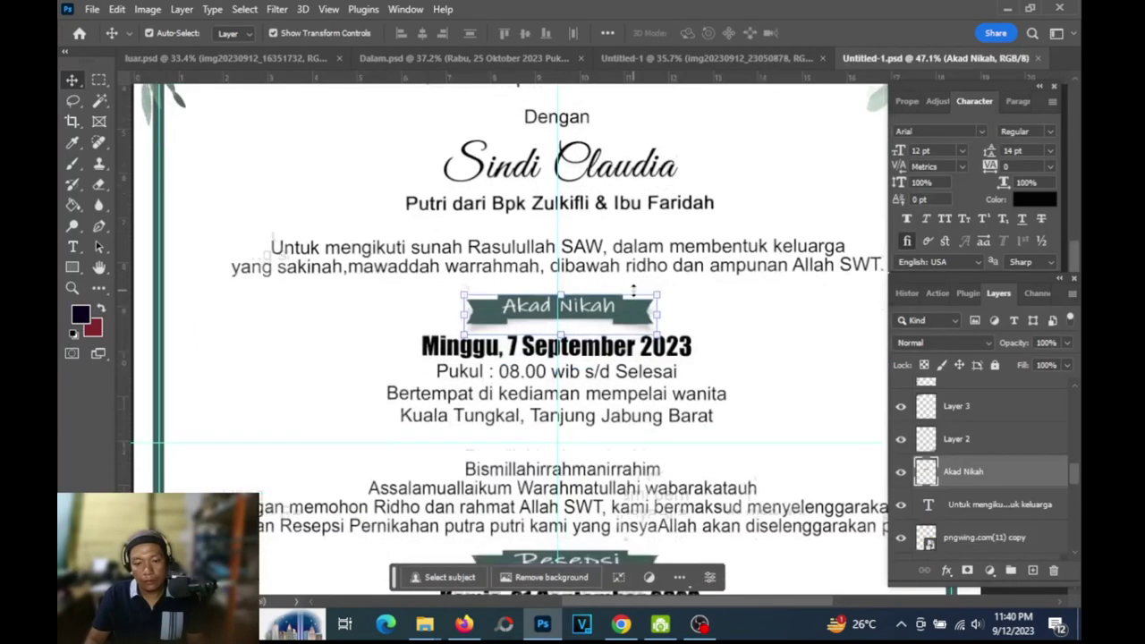
scroll(633, 291, "down", 2)
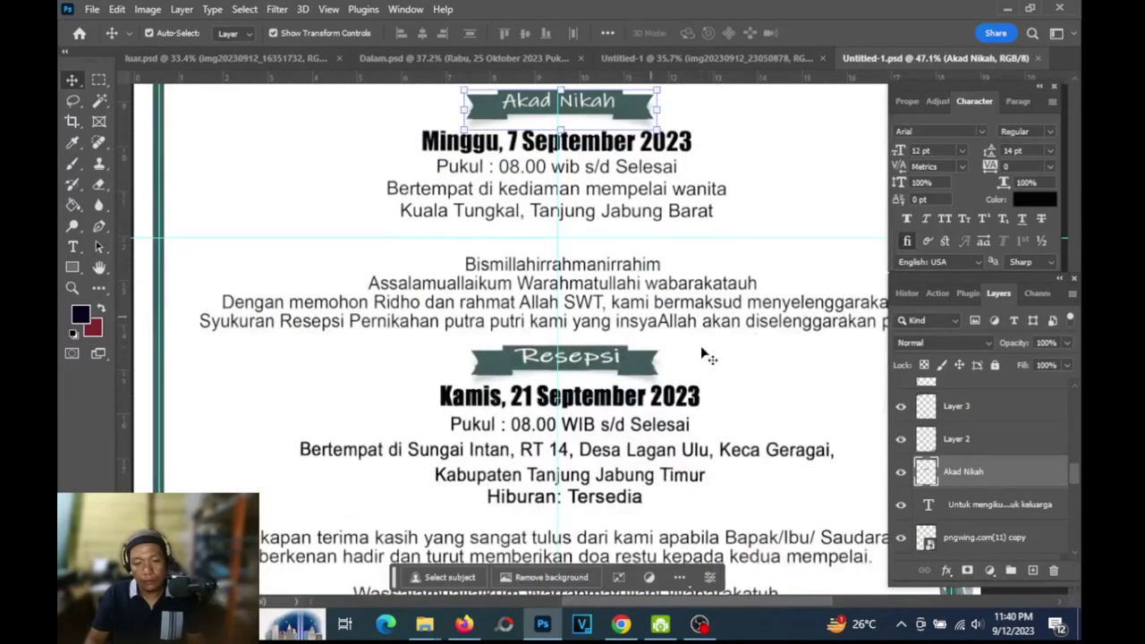
left_click(529, 259)
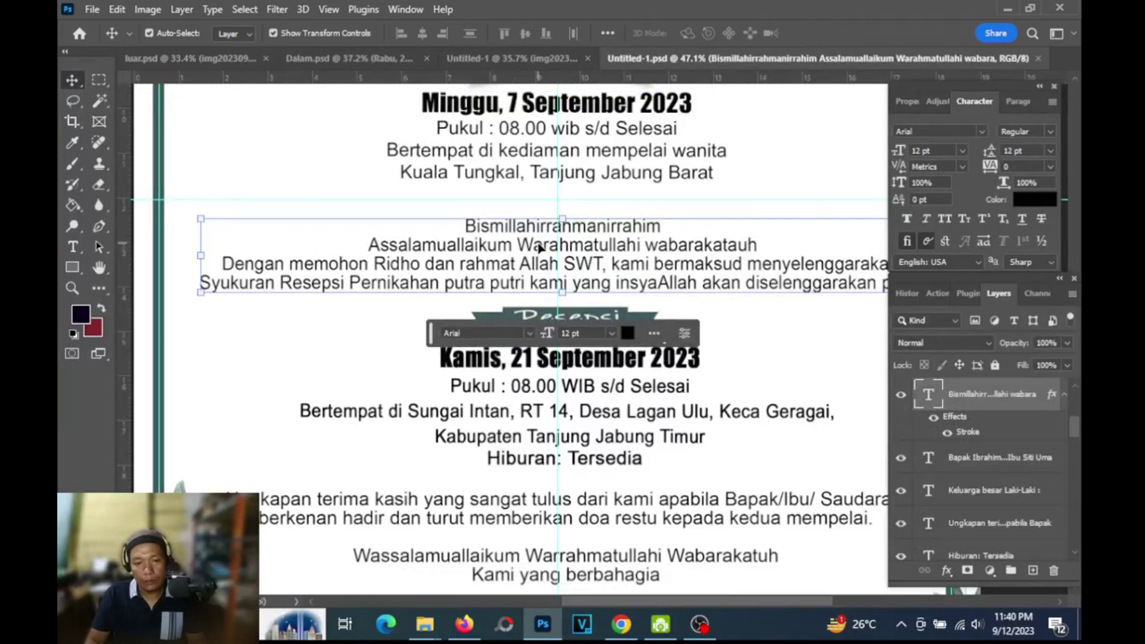
mouse_move(540, 233)
left_mouse_down()
mouse_move(540, 61)
mouse_move(537, 212)
left_mouse_up()
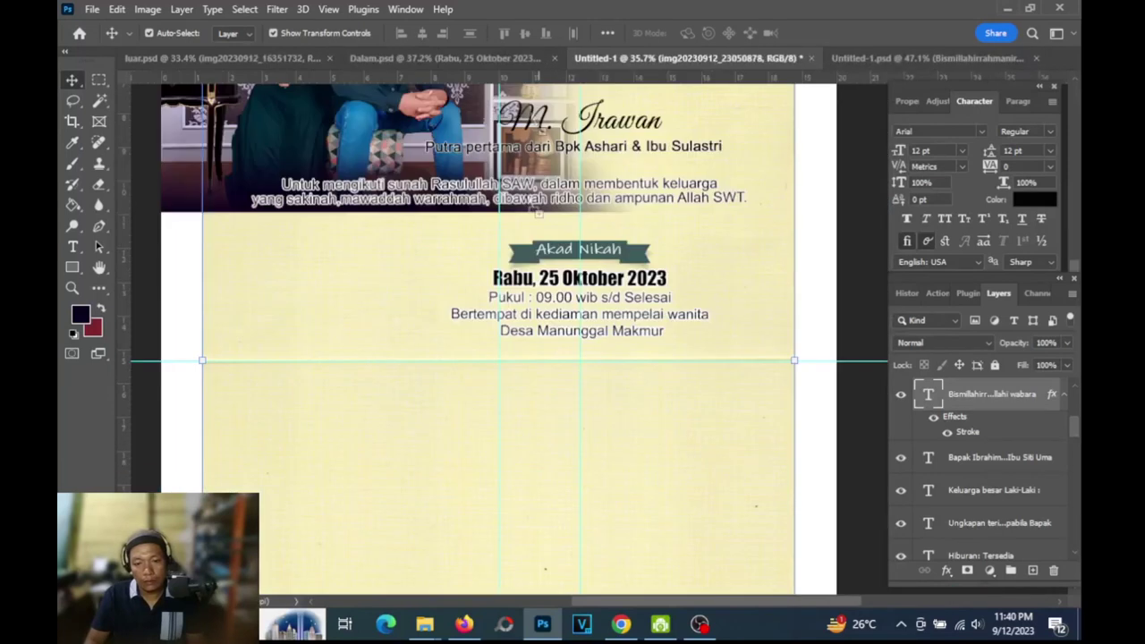
left_click_drag(505, 420, 507, 422)
scroll(536, 417, "down", 3)
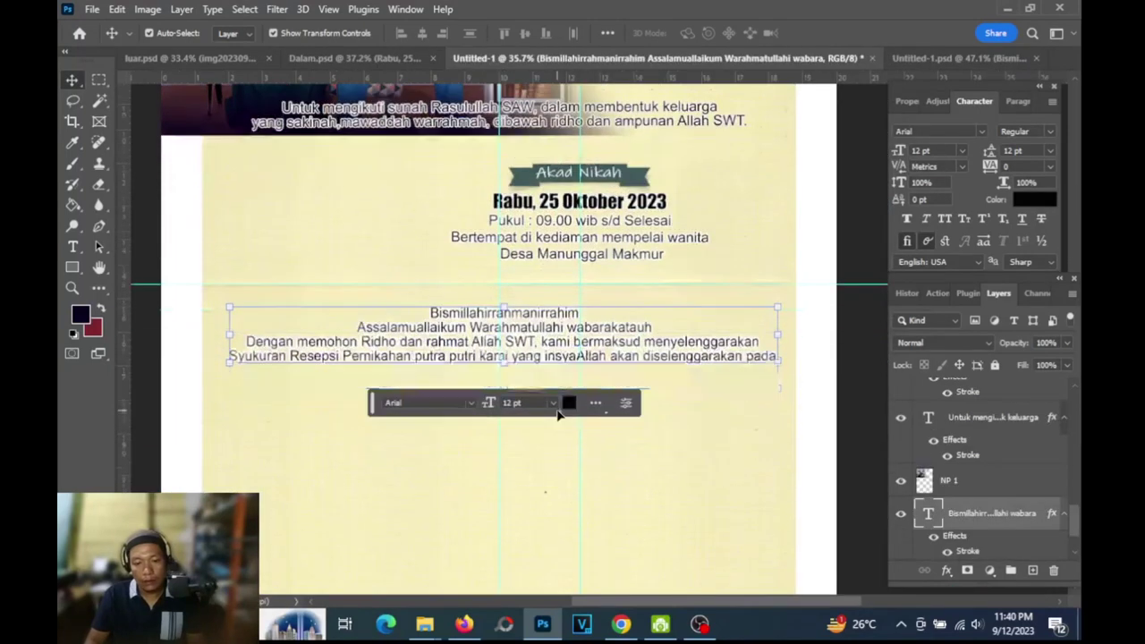
Shift the lower "Bismillahirrahmanirrahim" greeting text slightly sideways to center it on the vertical guide at 10 cm.
scroll(563, 416, "down", 3)
scroll(504, 351, "up", 2)
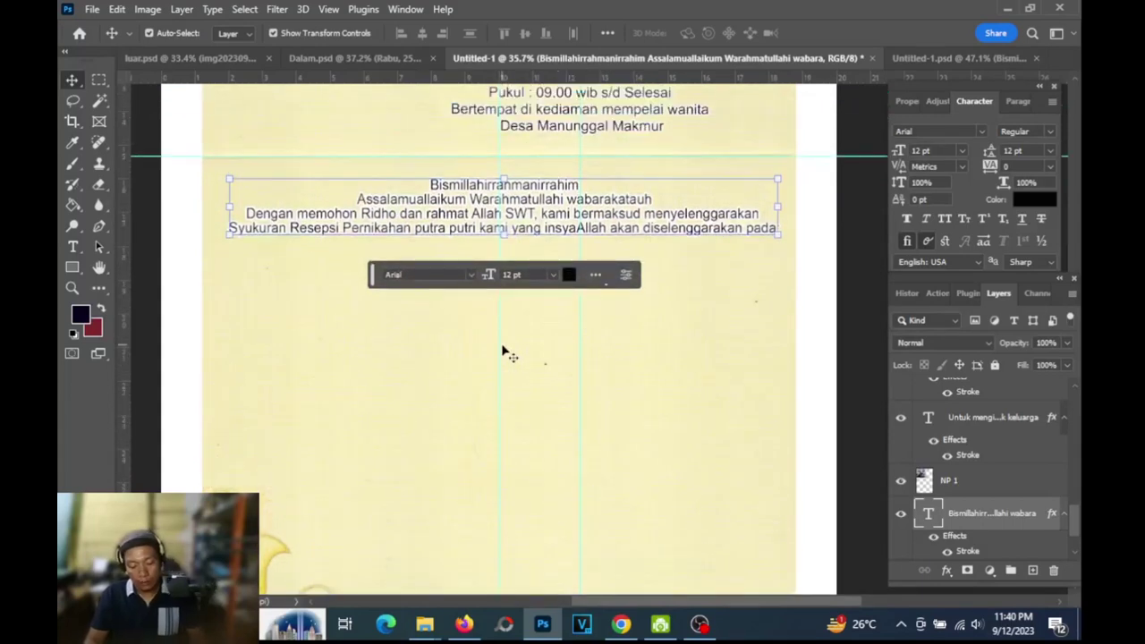
scroll(537, 402, "down", 2)
scroll(546, 413, "up", 3)
key("ctrl+Return")
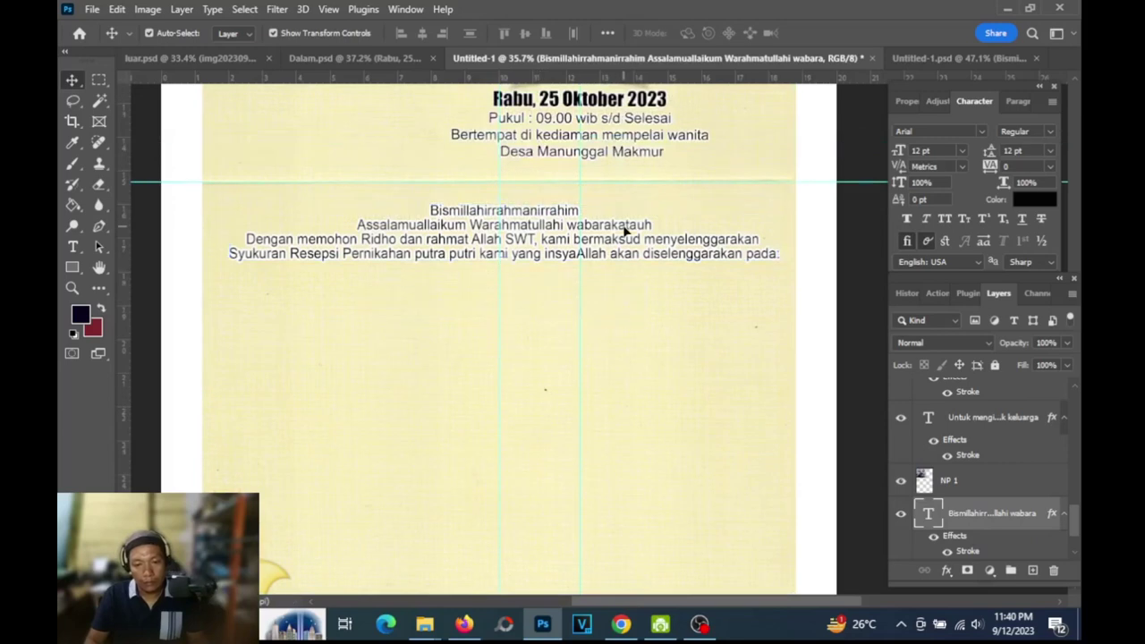
mouse_move(623, 231)
left_mouse_down()
mouse_move(619, 239)
mouse_move(617, 228)
left_mouse_up()
left_click(612, 350)
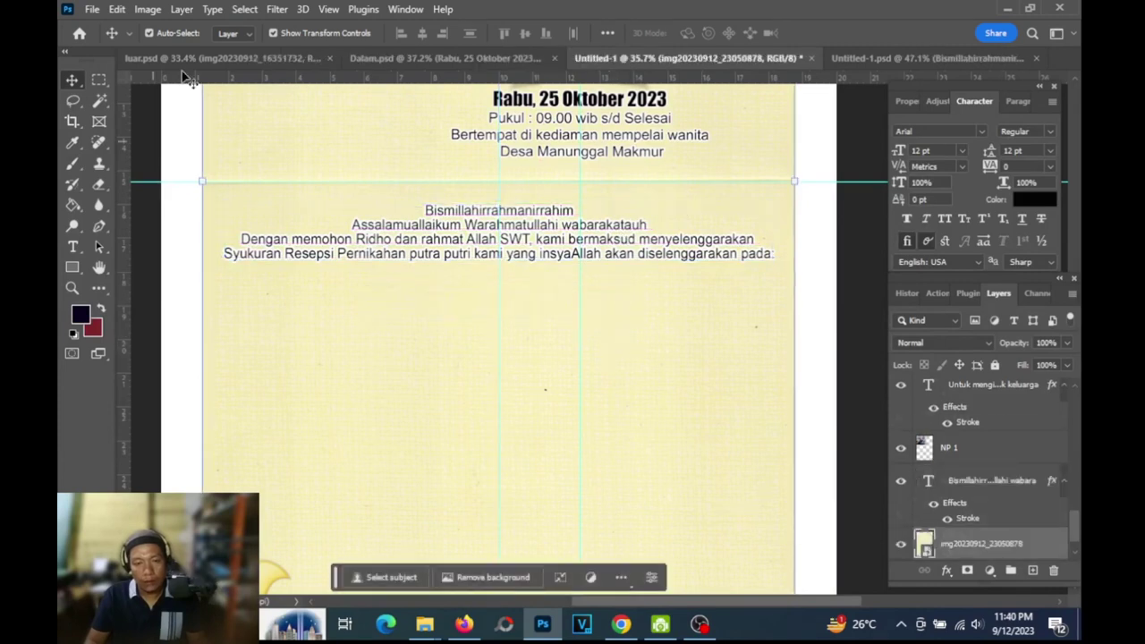
Copy the "Resepsi" ribbon with its lettering from Untitled-1.psd into the invitation, centered just below the lower "Bismillahirrahmanirrahim" greeting text.
left_click(848, 59)
left_click(790, 334)
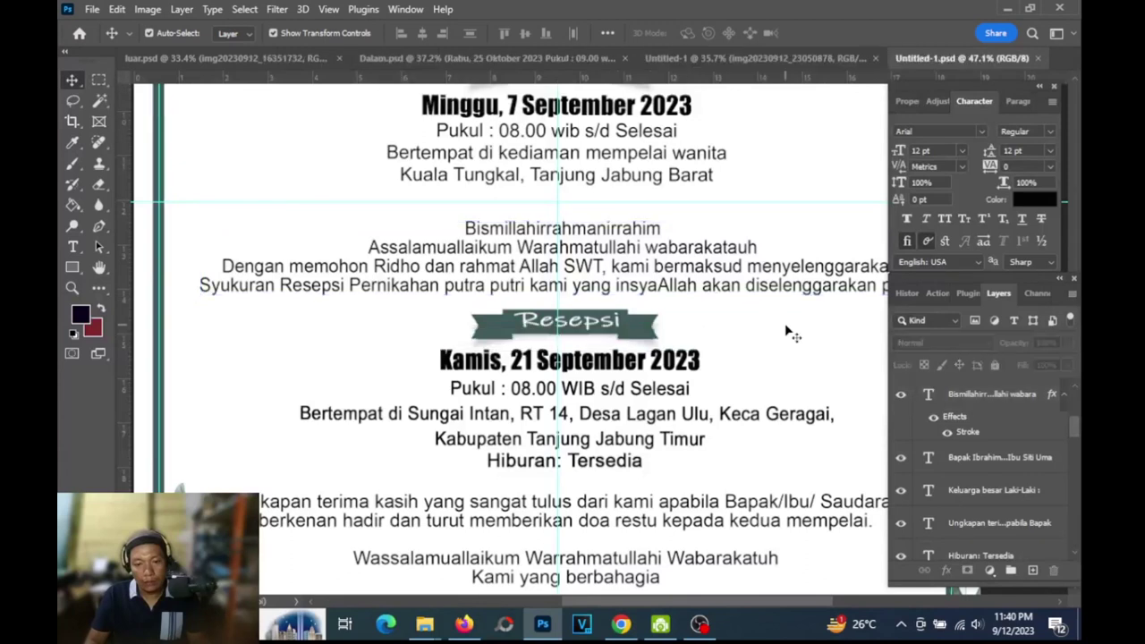
left_click_drag(640, 340, 626, 338)
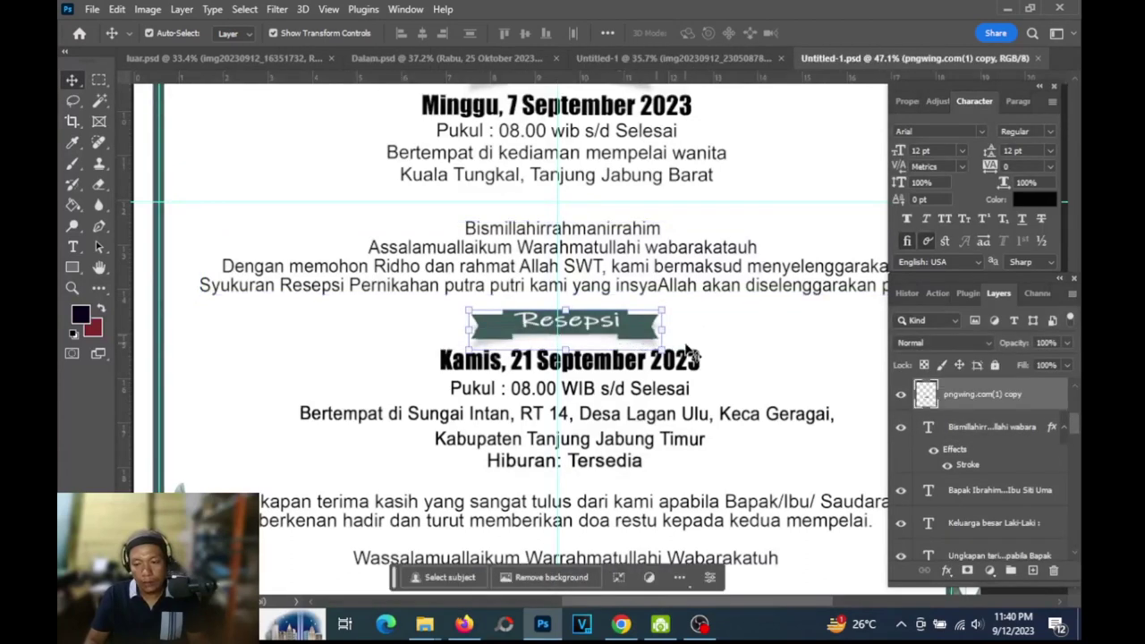
scroll(973, 400, "up", 1)
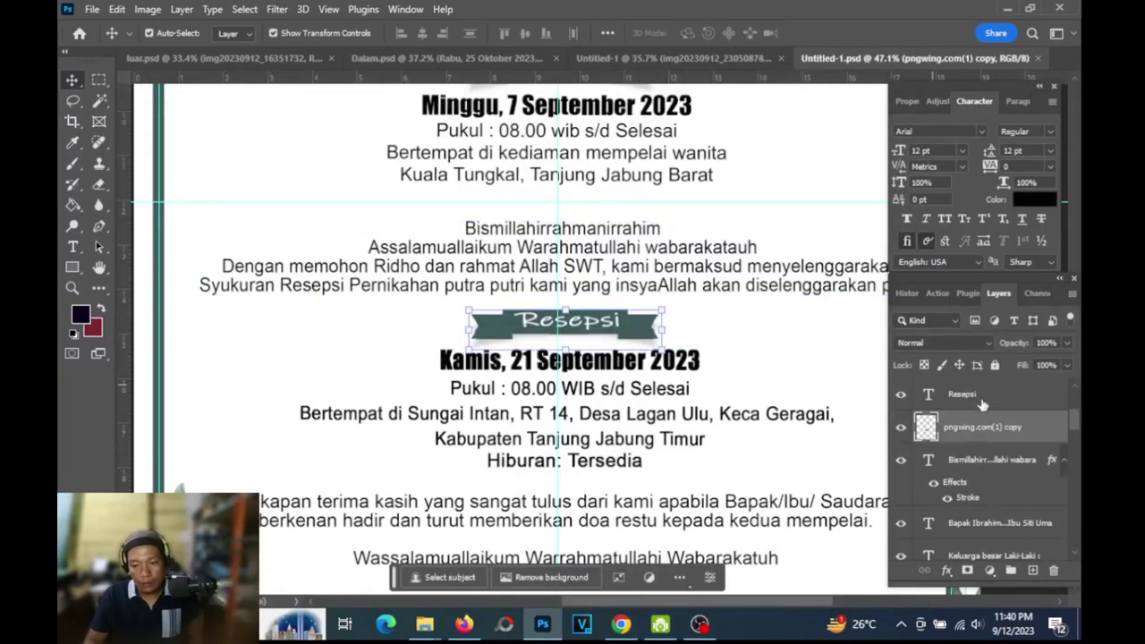
left_click(979, 394, "shift")
left_click_drag(628, 332, 731, 65)
left_click_drag(512, 347, 542, 287)
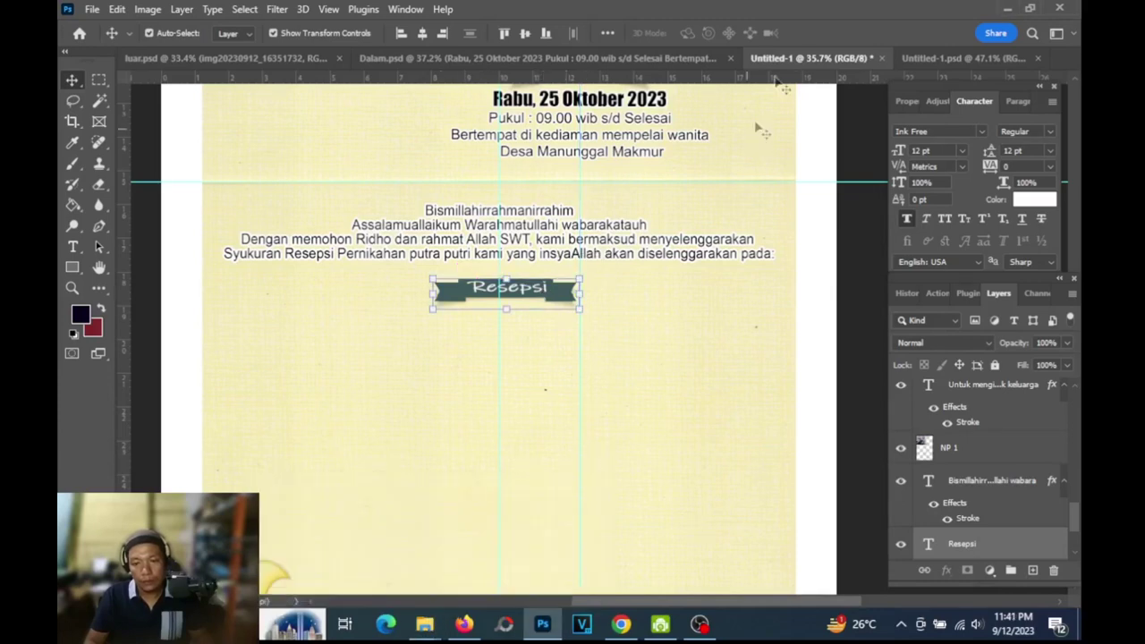
Copy the "Kamis, 21 September 2023" event text from Untitled-1.psd into the invitation, centered directly under the "Resepsi" ribbon.
left_click(962, 58)
scroll(653, 383, "down", 2)
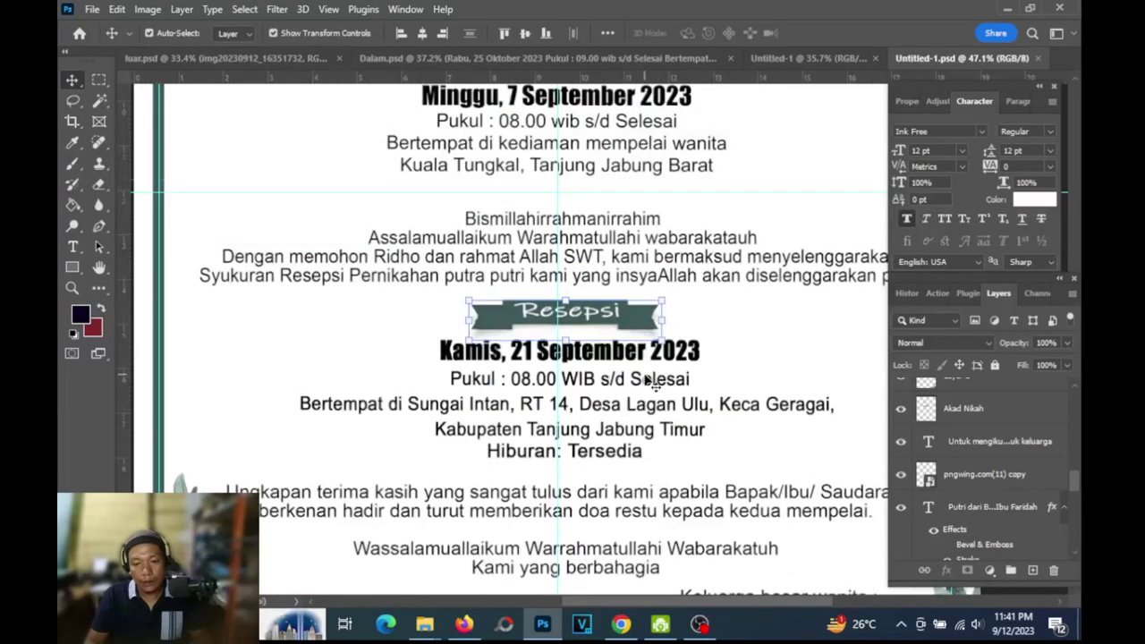
scroll(653, 383, "down", 1)
left_click(606, 338)
left_click_drag(607, 338, 525, 264)
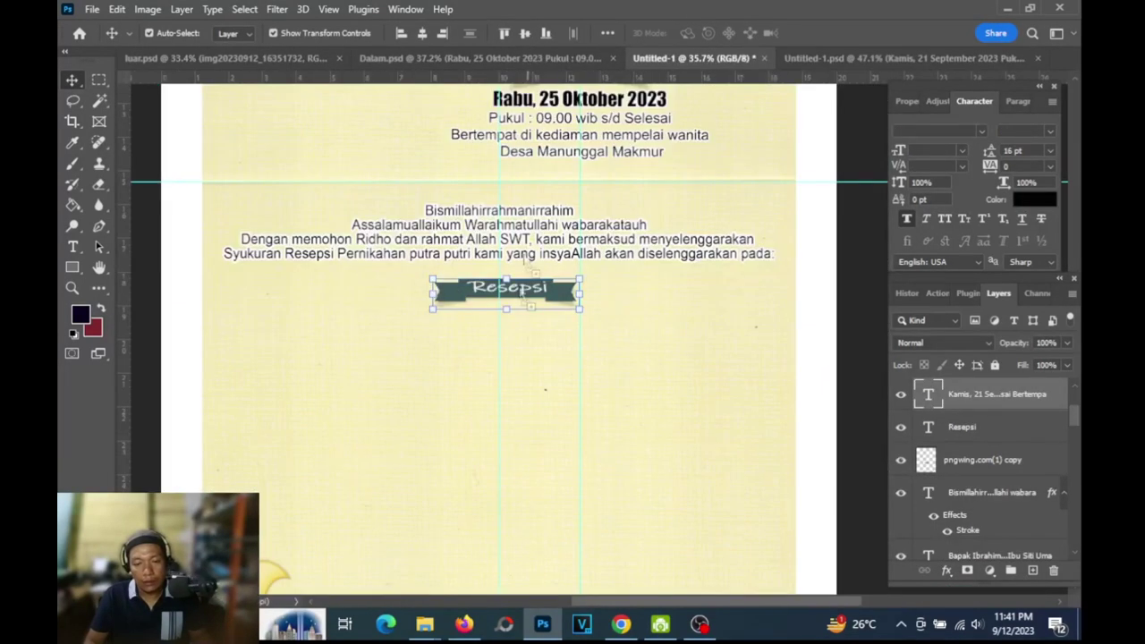
left_click_drag(501, 358, 546, 358)
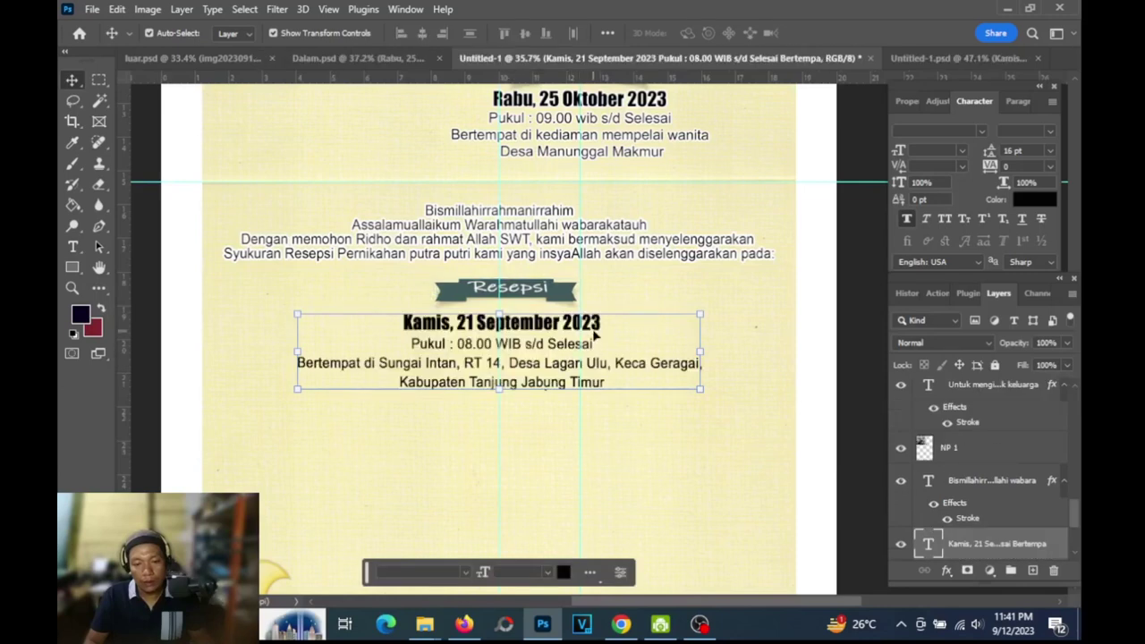
left_click_drag(519, 329, 518, 325)
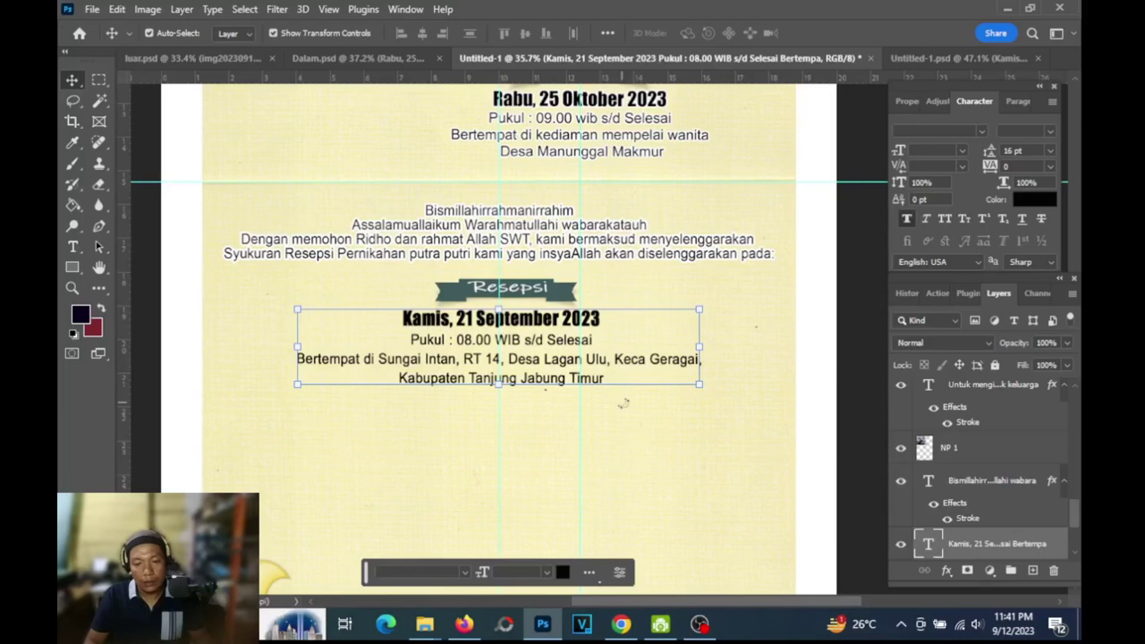
left_click(652, 435)
Copy the "Ungkapan terima kasih" closing text from Untitled-1.psd into the invitation, just below the "Kamis, 21 September 2023" event text.
scroll(572, 302, "up", 2)
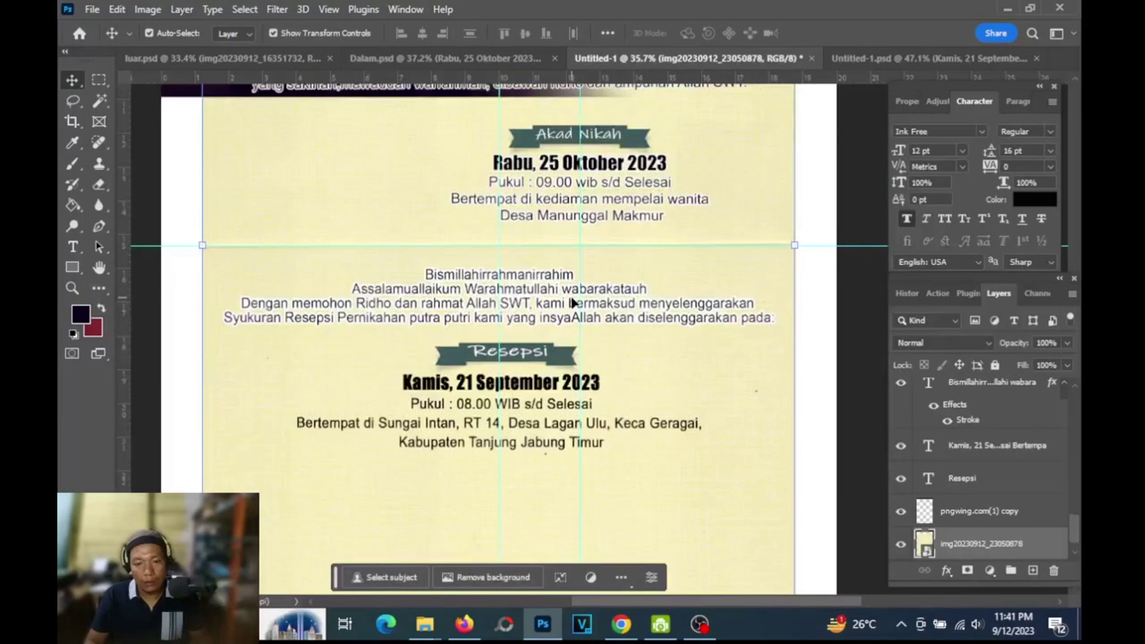
scroll(716, 304, "up", 2)
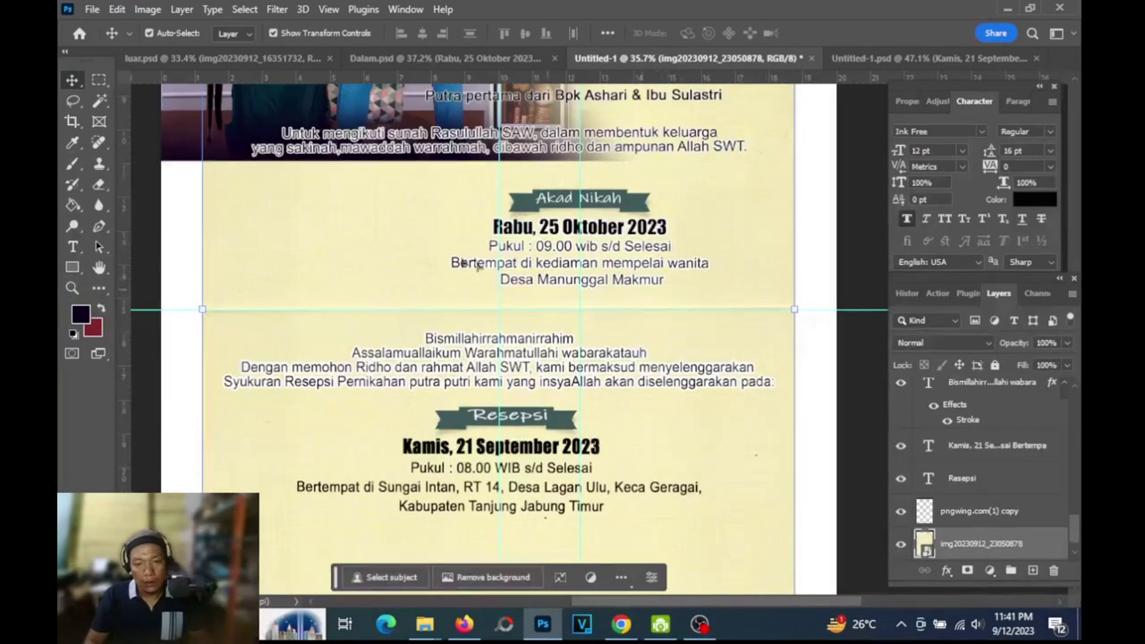
scroll(581, 375, "down", 7)
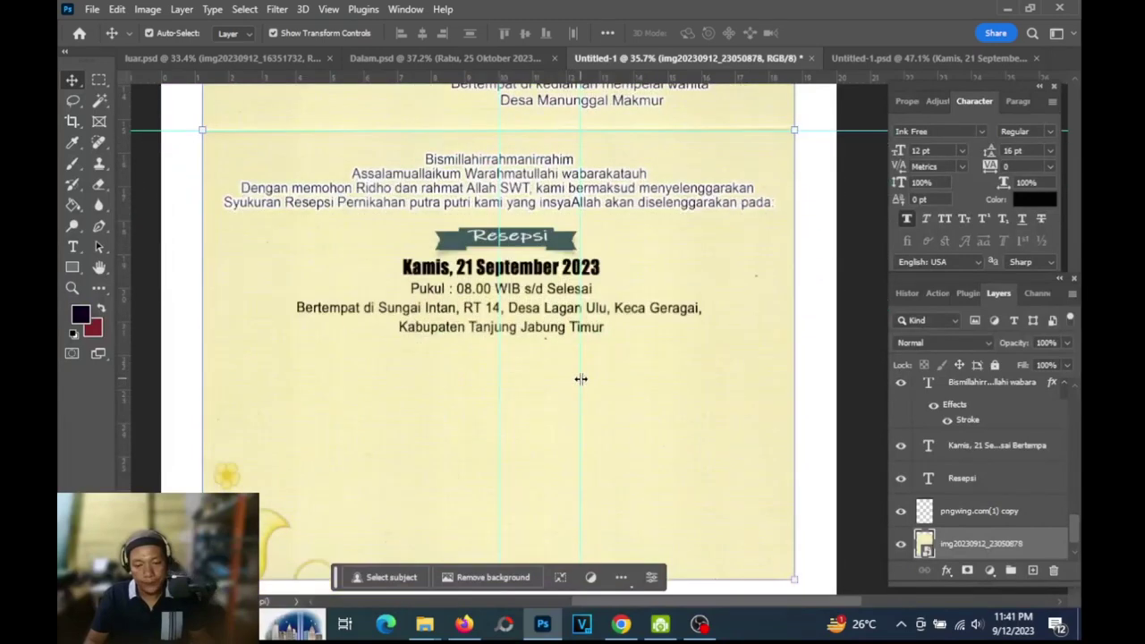
left_click(860, 59)
scroll(746, 250, "down", 6)
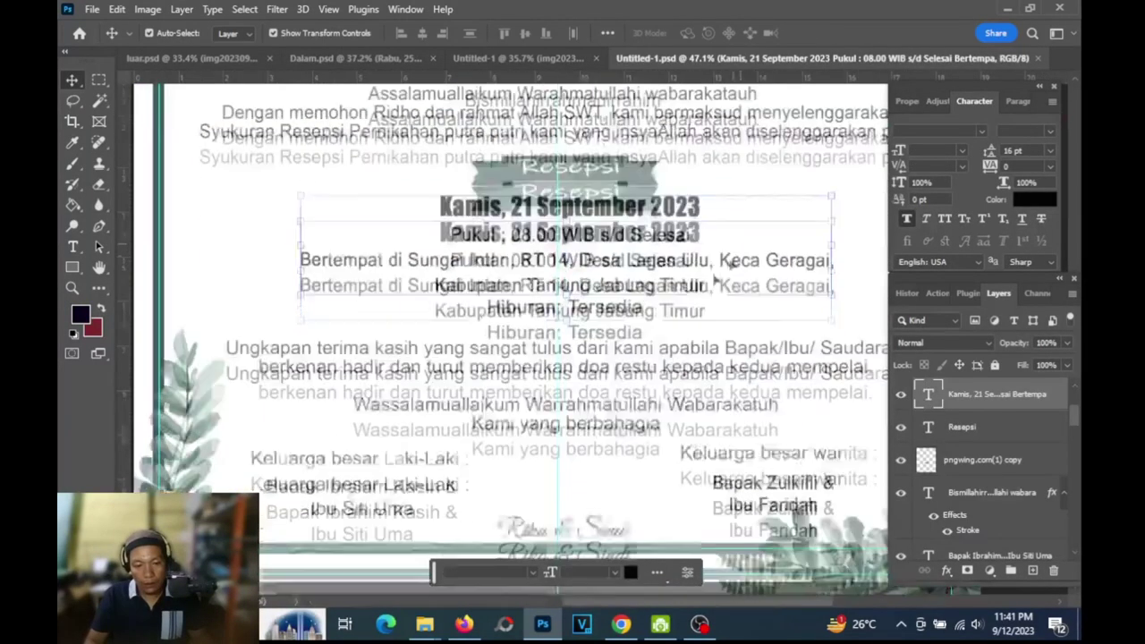
left_click(632, 357)
left_click_drag(414, 343, 501, 61)
left_click_drag(521, 349, 526, 348)
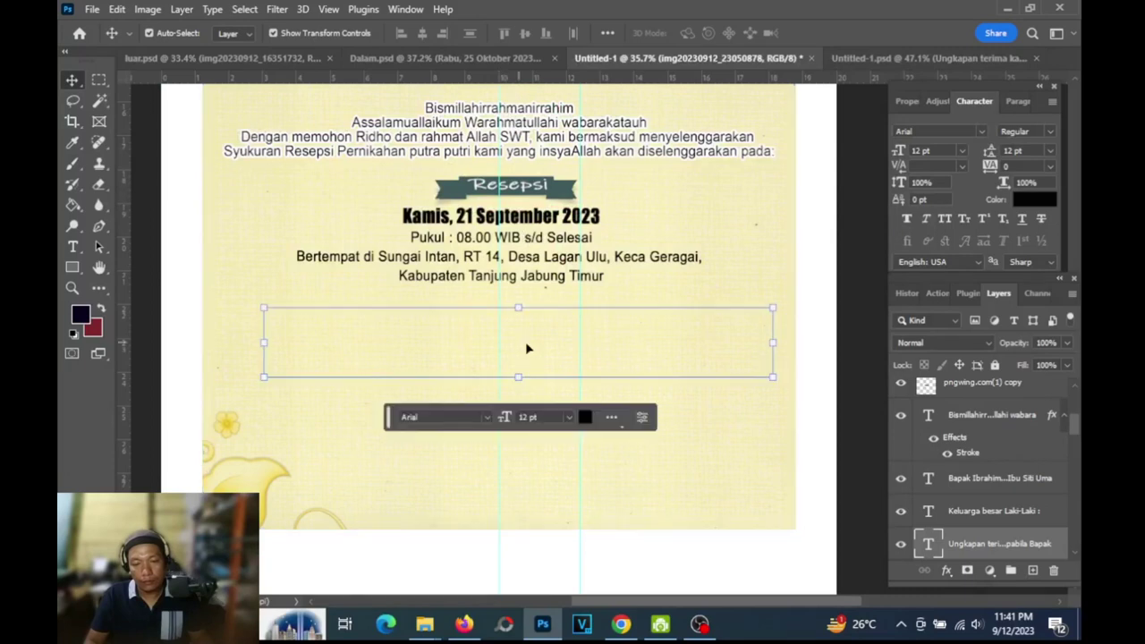
left_click_drag(626, 320, 623, 308)
scroll(623, 307, "up", 1)
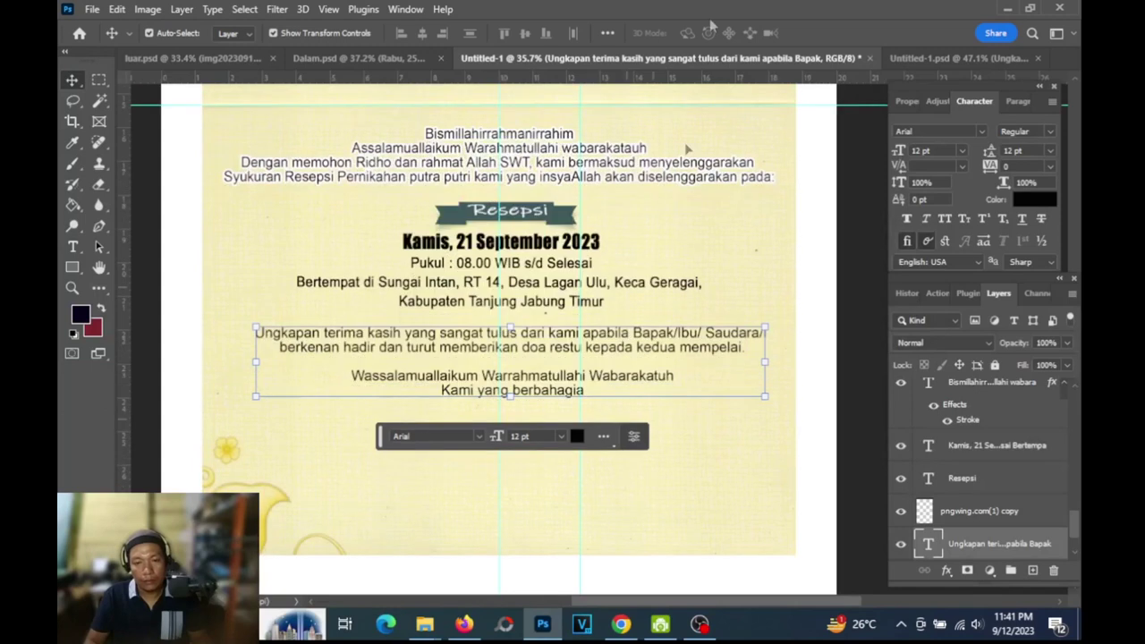
Copy the "Keluarga besar Laki-Laki" heading and the parents' names from Untitled-1.psd to the lower left of the invitation, below the closing text.
left_click(937, 59)
scroll(409, 400, "down", 3)
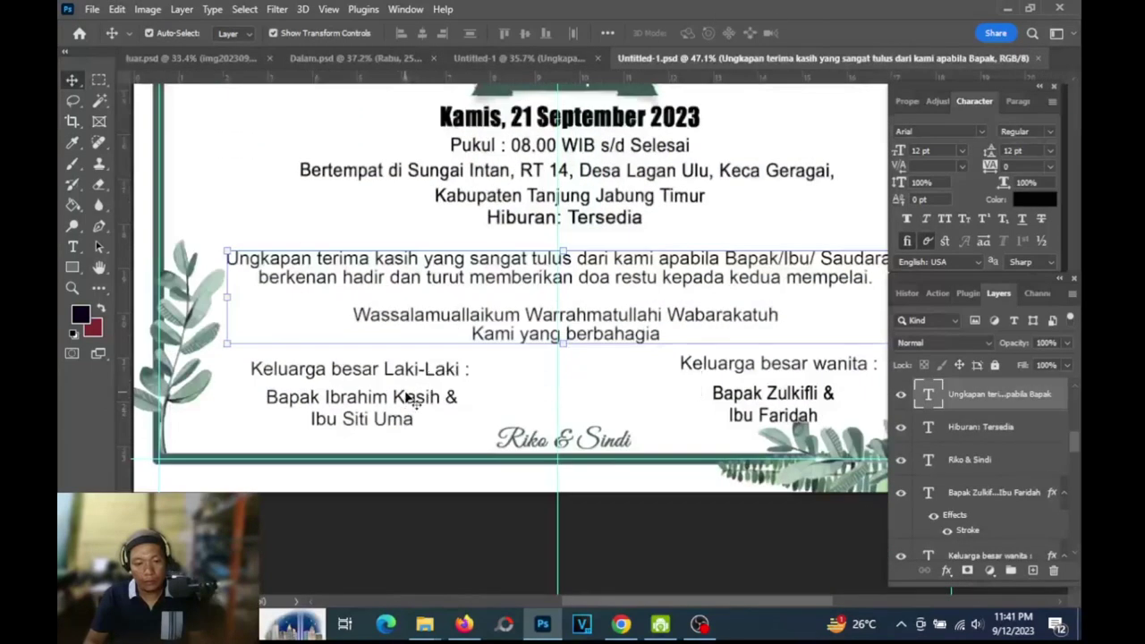
left_click(410, 400)
key("ctrl+t")
left_click(849, 33)
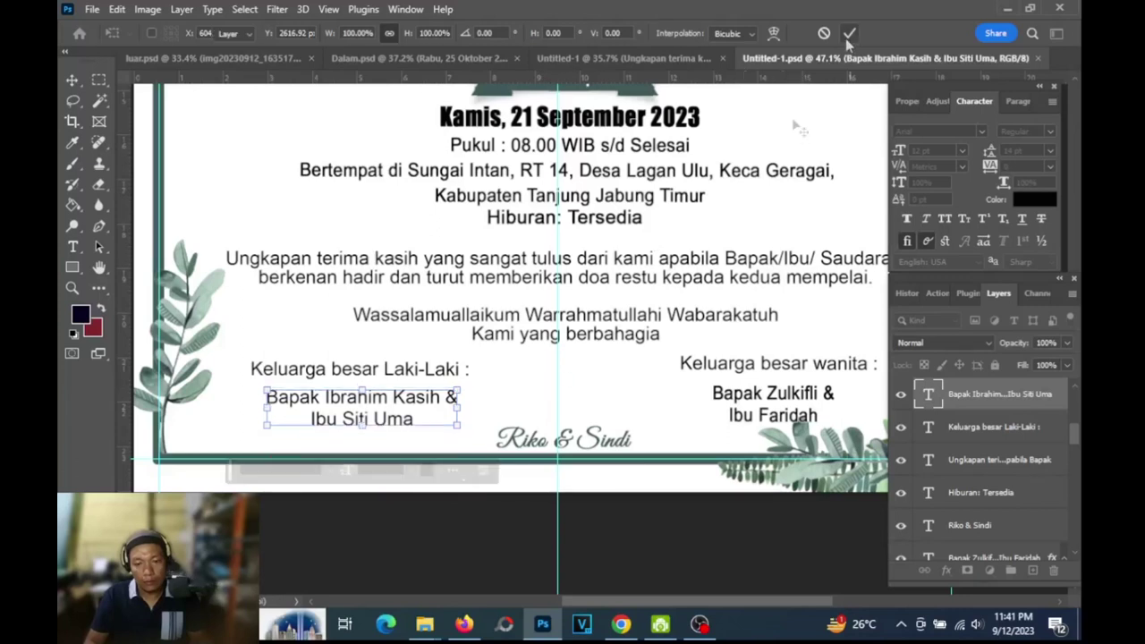
left_click(400, 374)
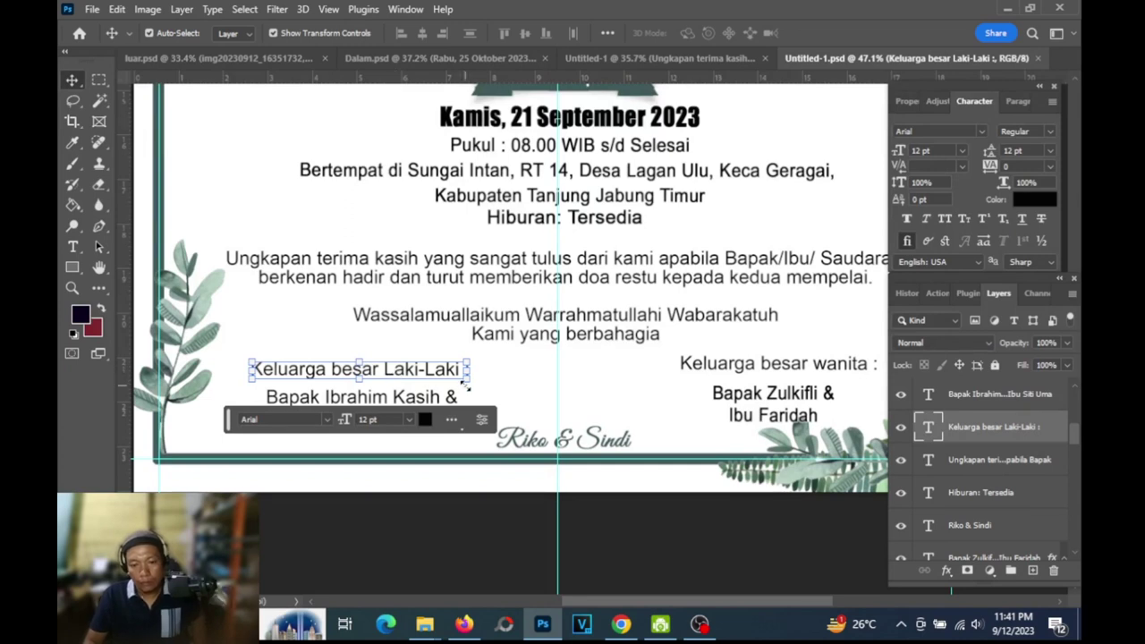
left_click(992, 394, "shift")
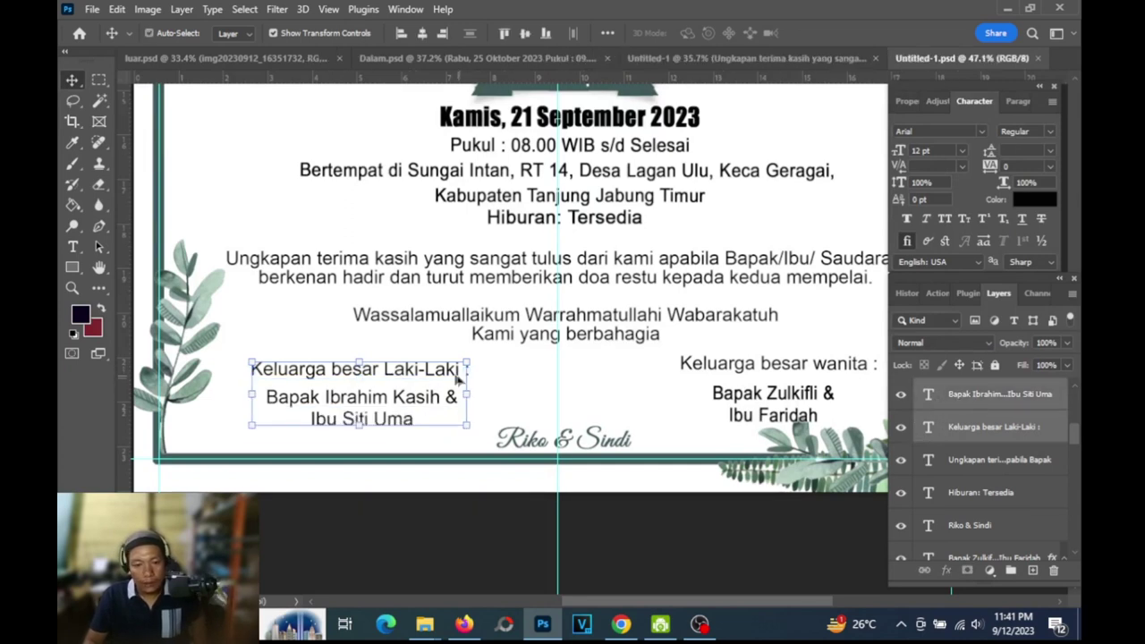
left_click_drag(417, 322, 434, 465)
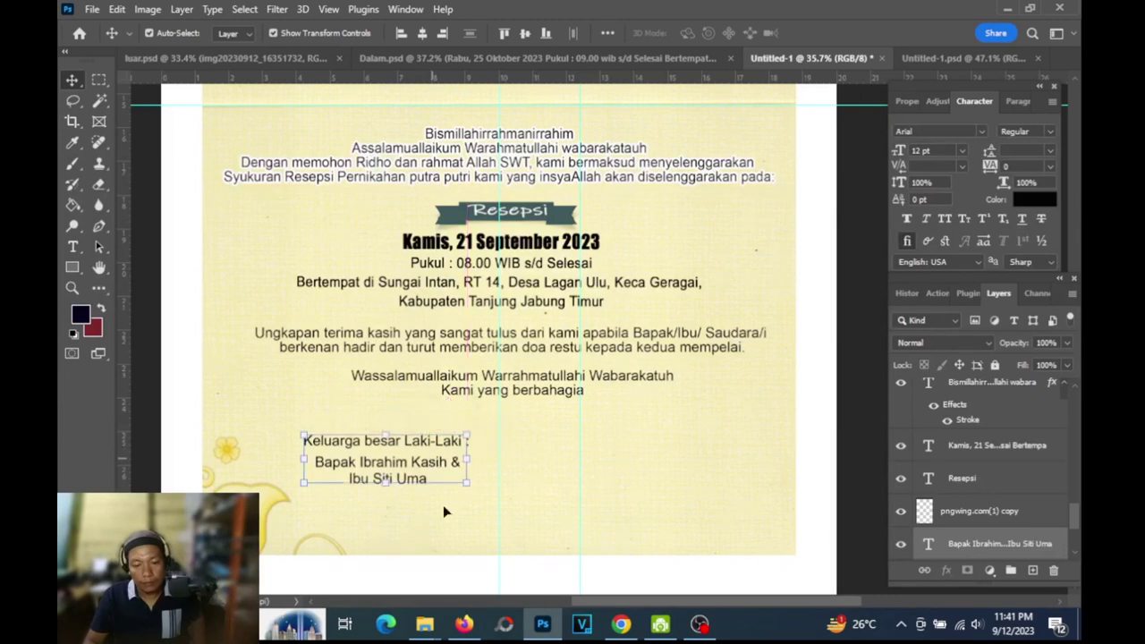
Copy the "Keluarga besar wanita" heading and the parents' names from Untitled-1.psd, placing them opposite the "Keluarga besar Laki-Laki" block.
left_click(935, 58)
scroll(776, 386, "down", 3)
left_click(776, 405)
scroll(990, 459, "up", 1)
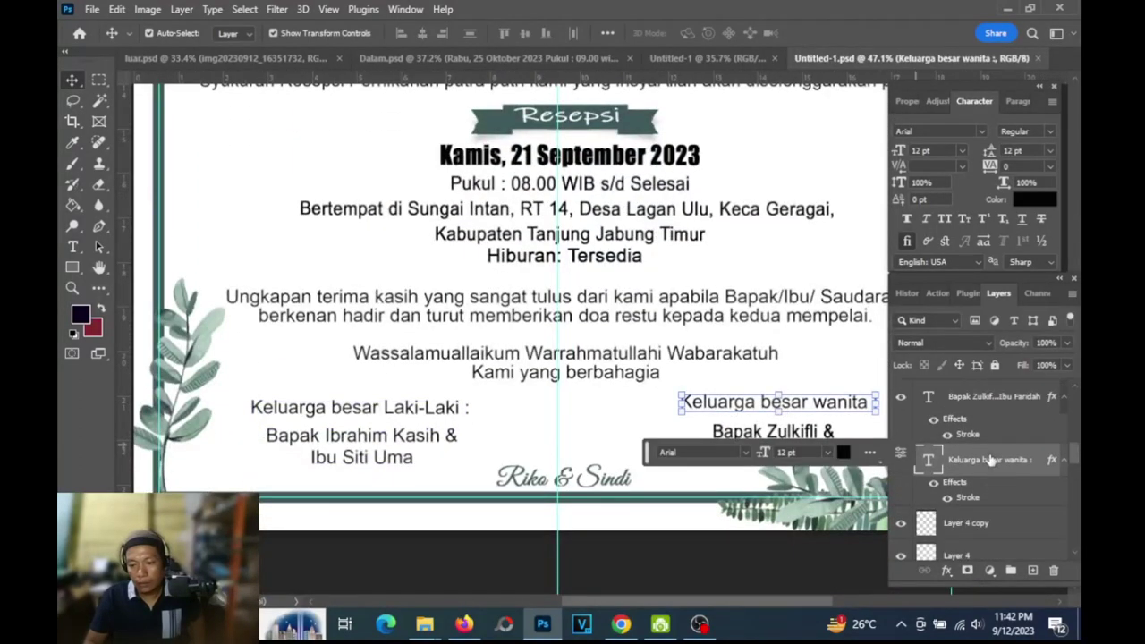
left_click(1010, 399, "ctrl")
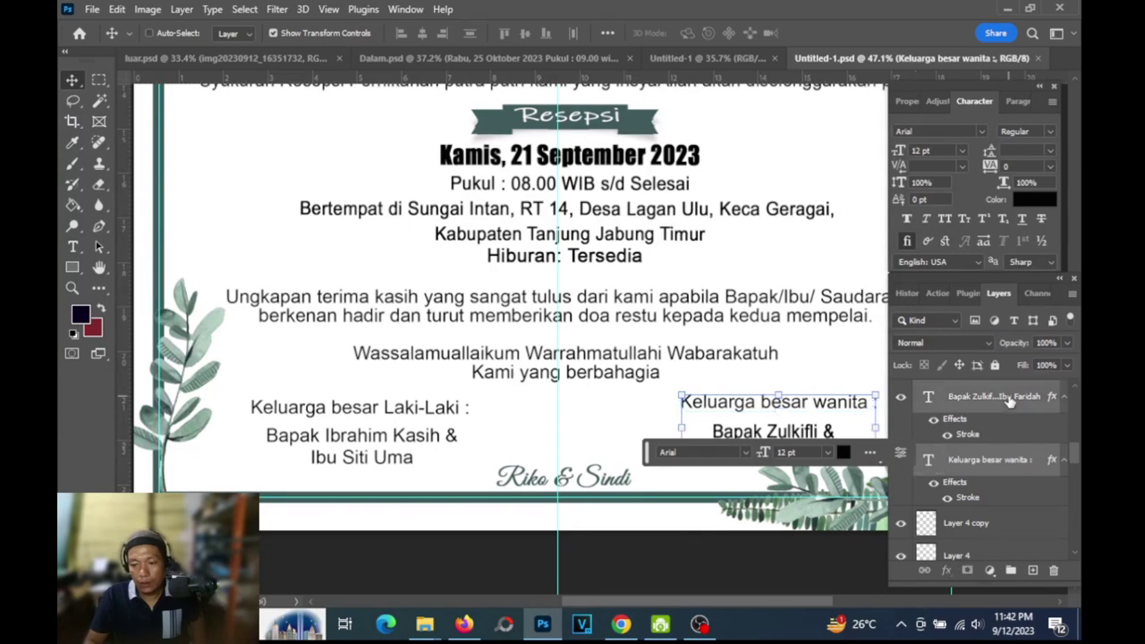
left_click_drag(800, 434, 701, 440)
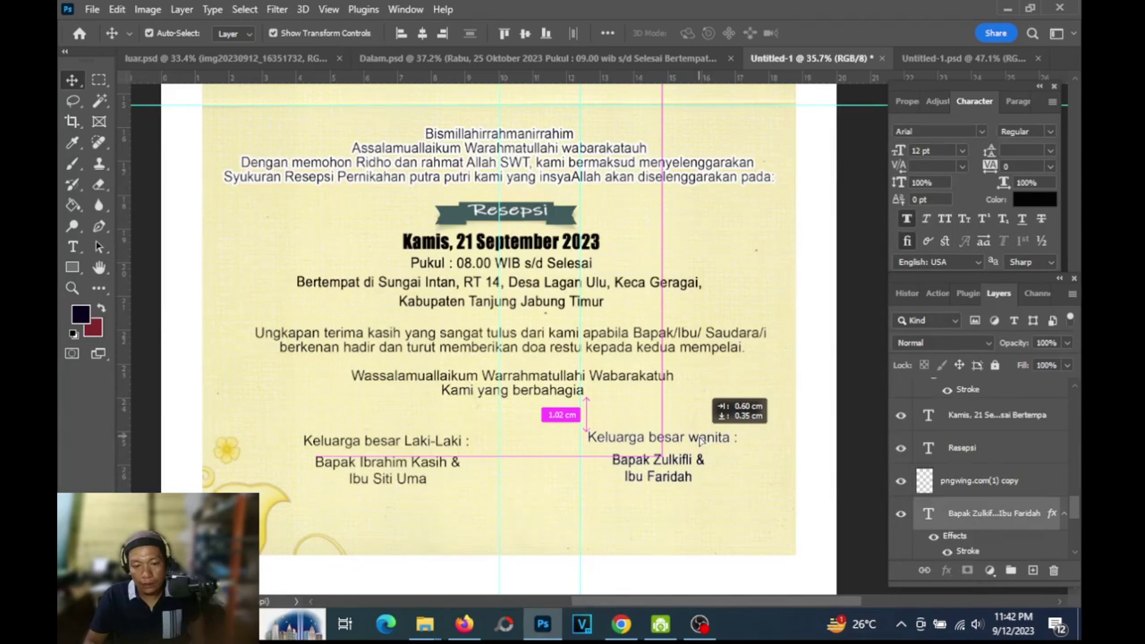
left_click_drag(700, 440, 700, 440)
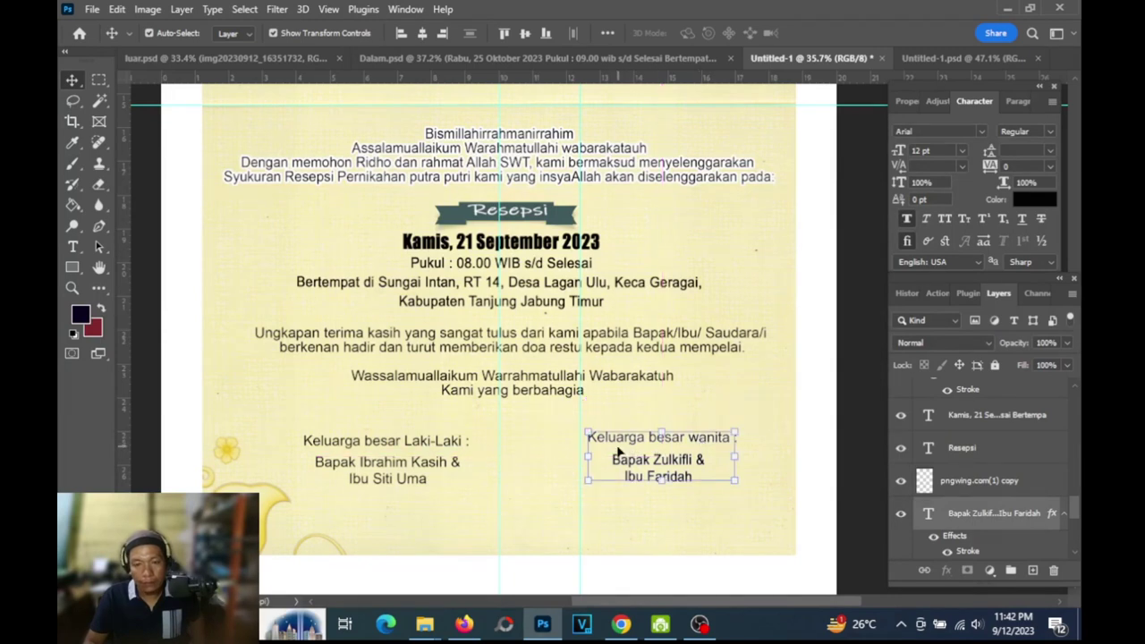
Copy the couple's script-lettered names from Untitled-1.psd into the invitation, centered on the 10 cm guide at the background's lower edge.
left_click(921, 57)
scroll(736, 309, "down", 3)
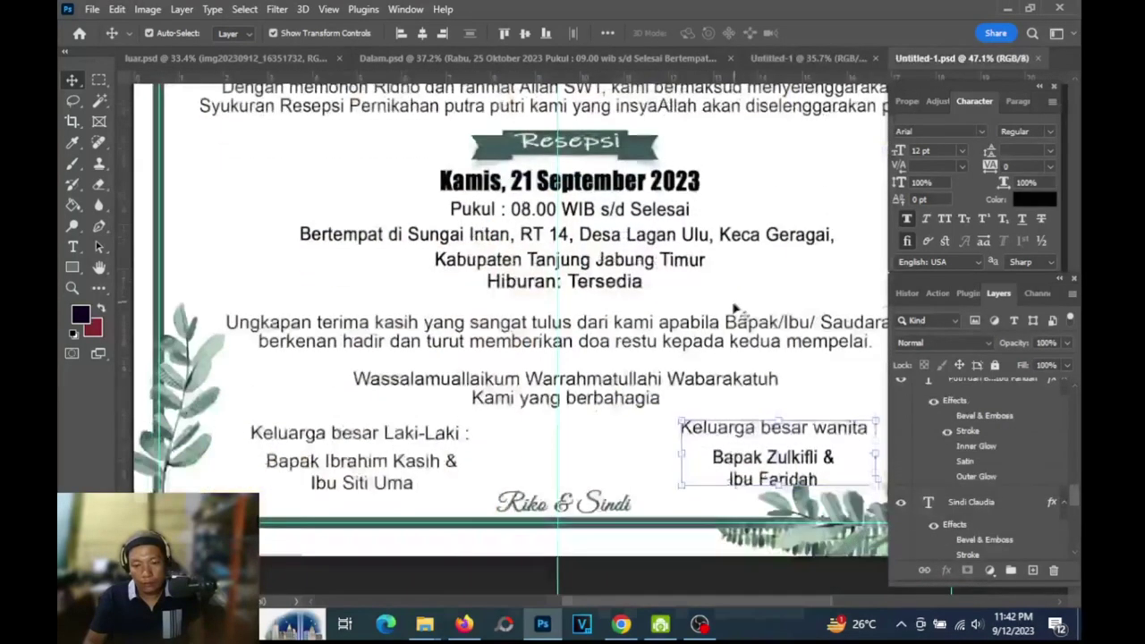
left_click(617, 467)
left_click_drag(617, 467, 717, 158)
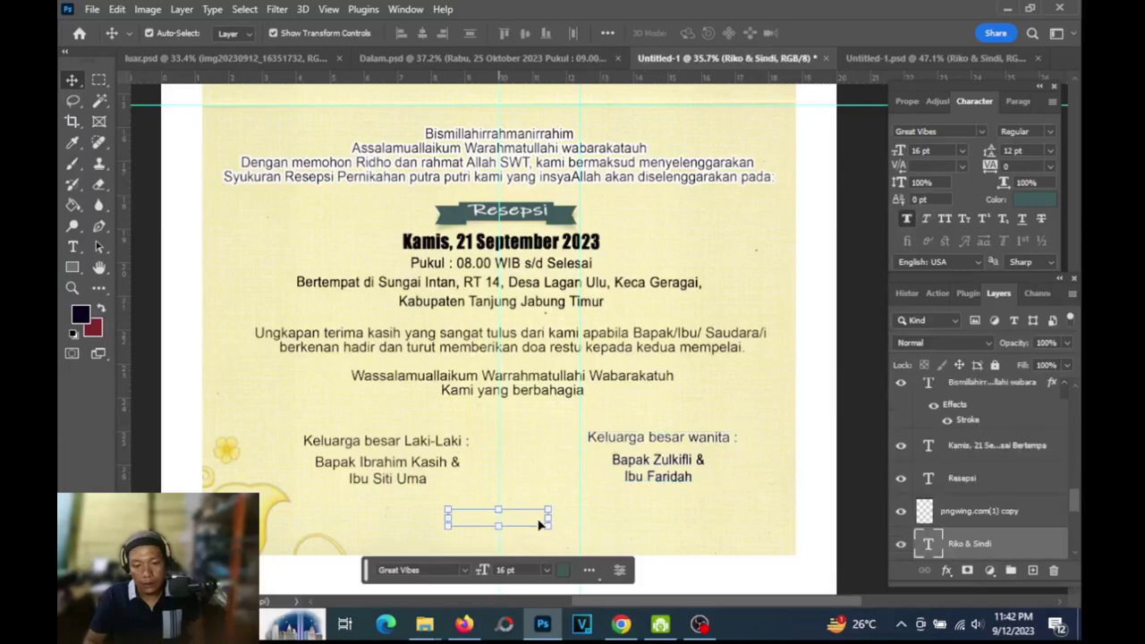
left_click_drag(534, 525, 528, 518)
scroll(617, 498, "down", 1)
scroll(617, 498, "down", 1)
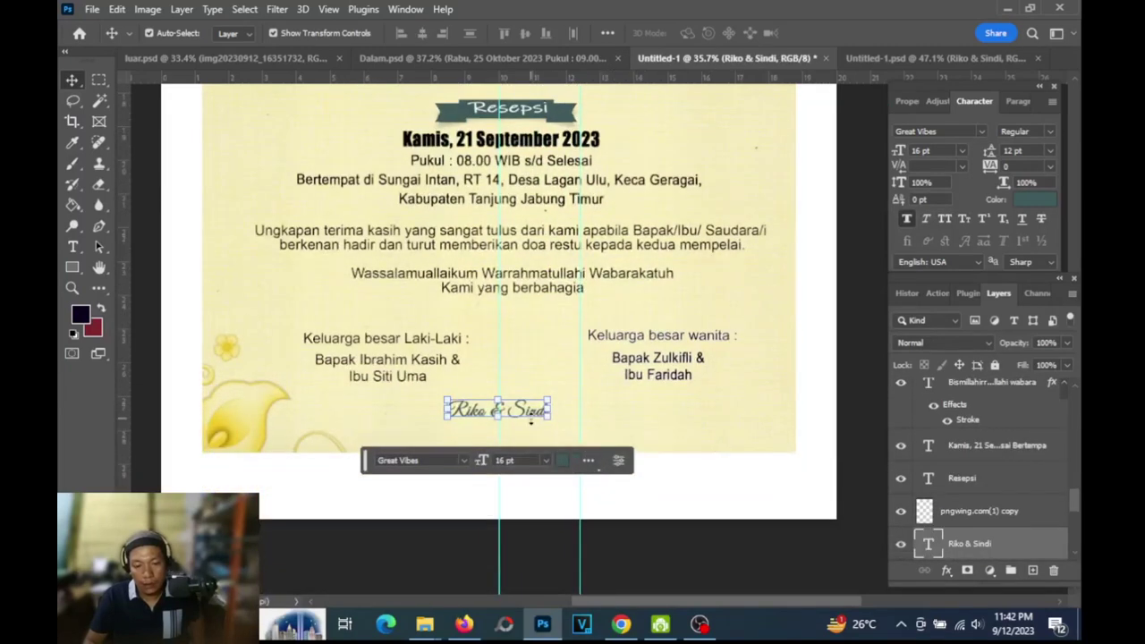
left_click_drag(531, 417, 531, 453)
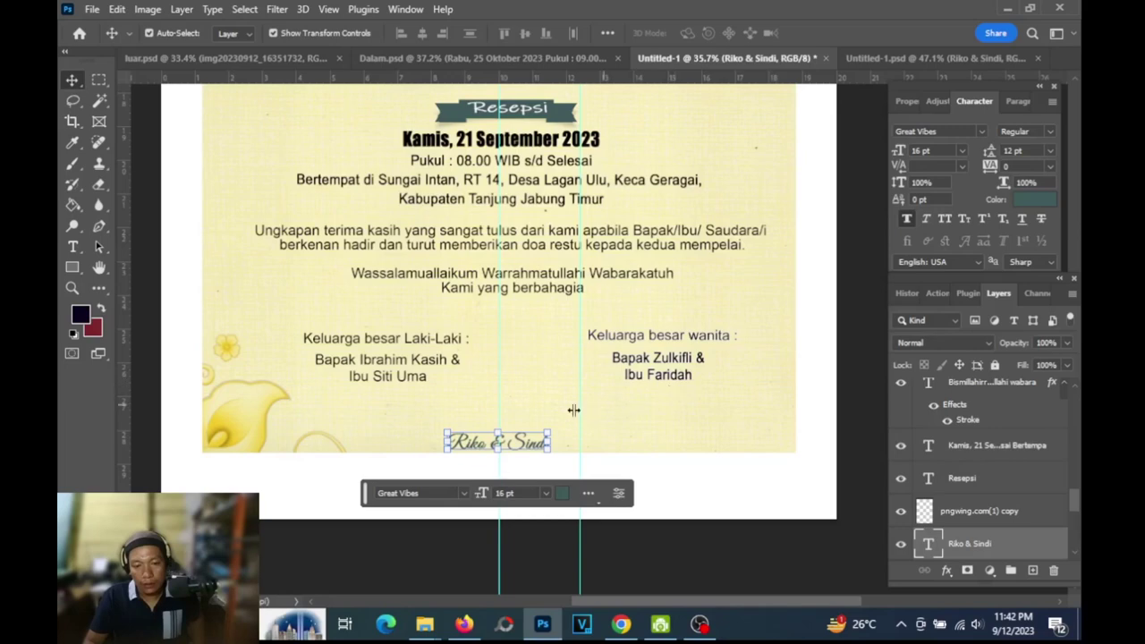
Review the invitation's layout from the top photo and greeting down to the event texts around the fold.
scroll(538, 375, "up", 5)
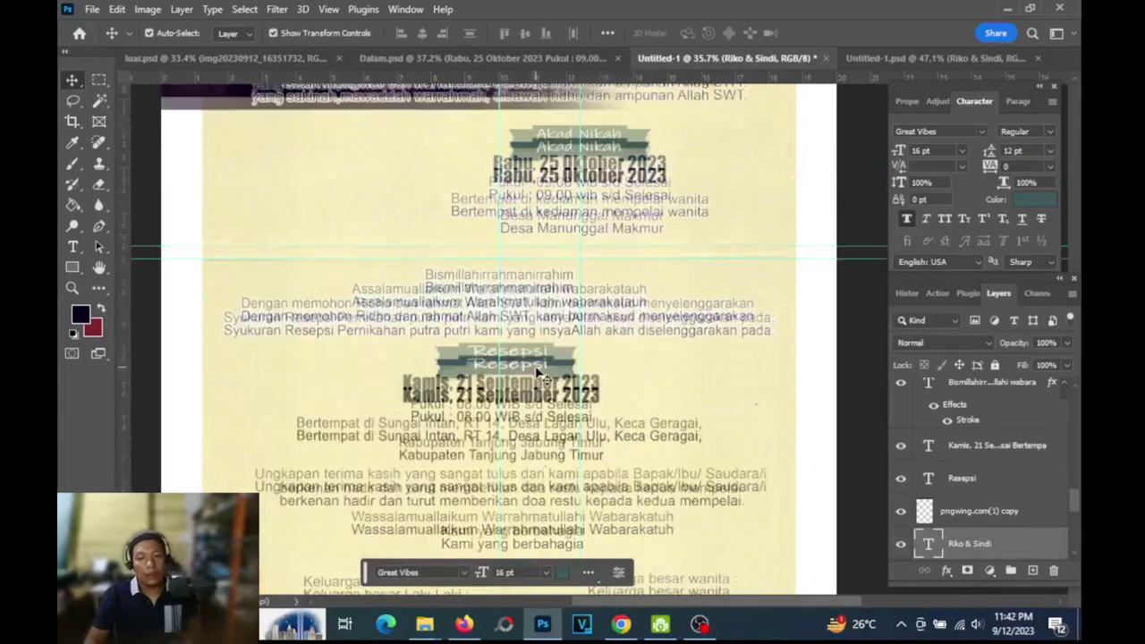
scroll(538, 371, "up", 3)
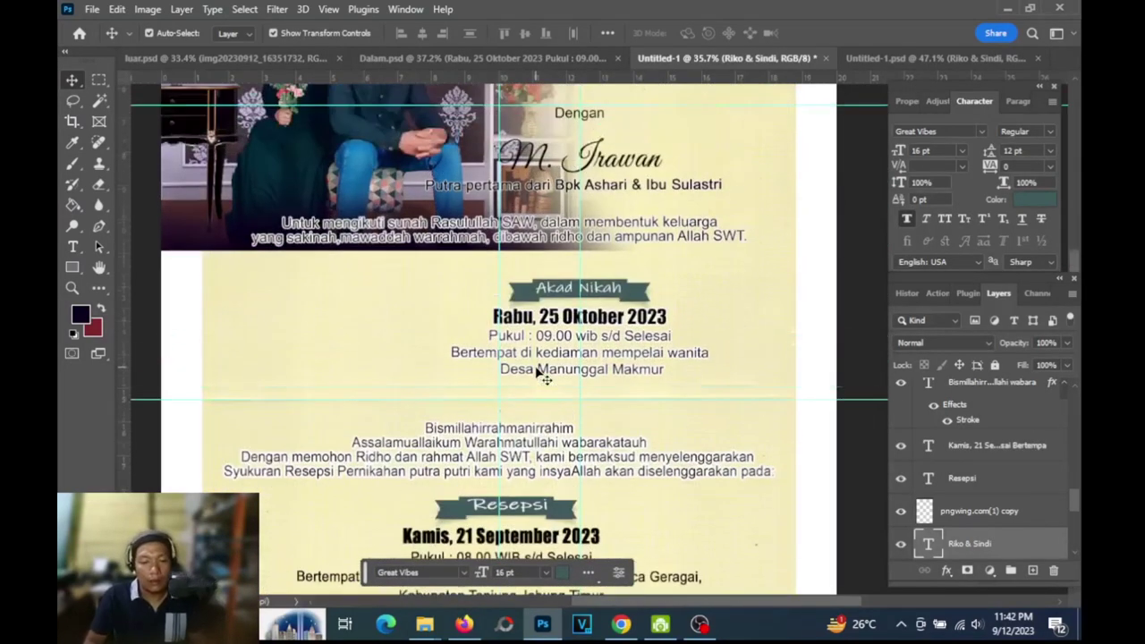
scroll(544, 377, "up", 2)
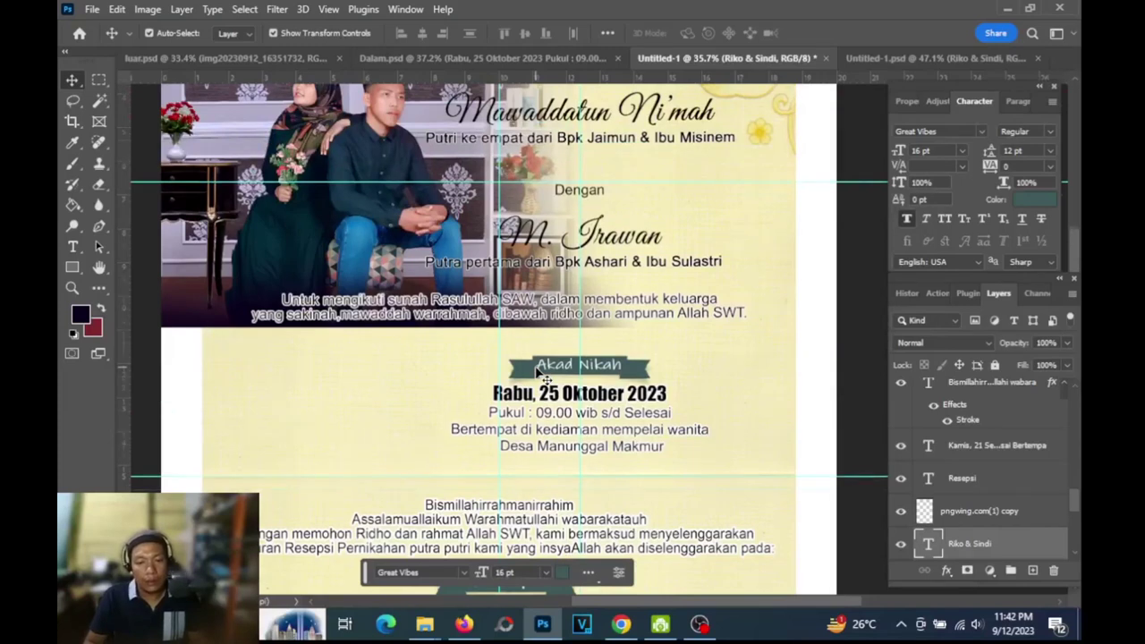
scroll(539, 372, "up", 2)
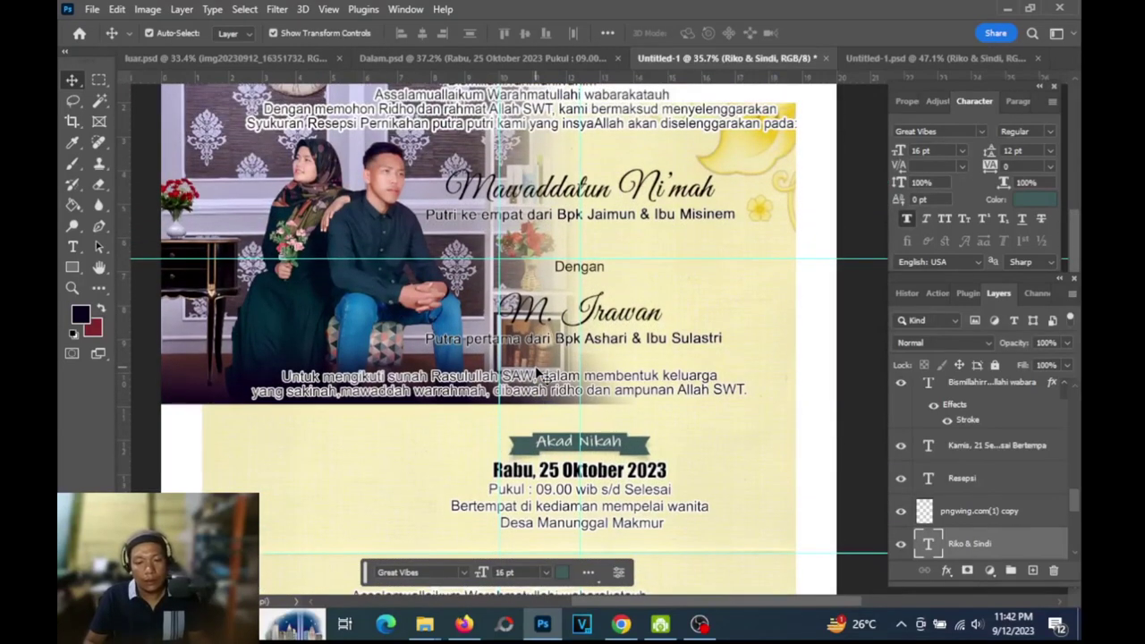
scroll(538, 374, "up", 1)
scroll(539, 374, "up", 2)
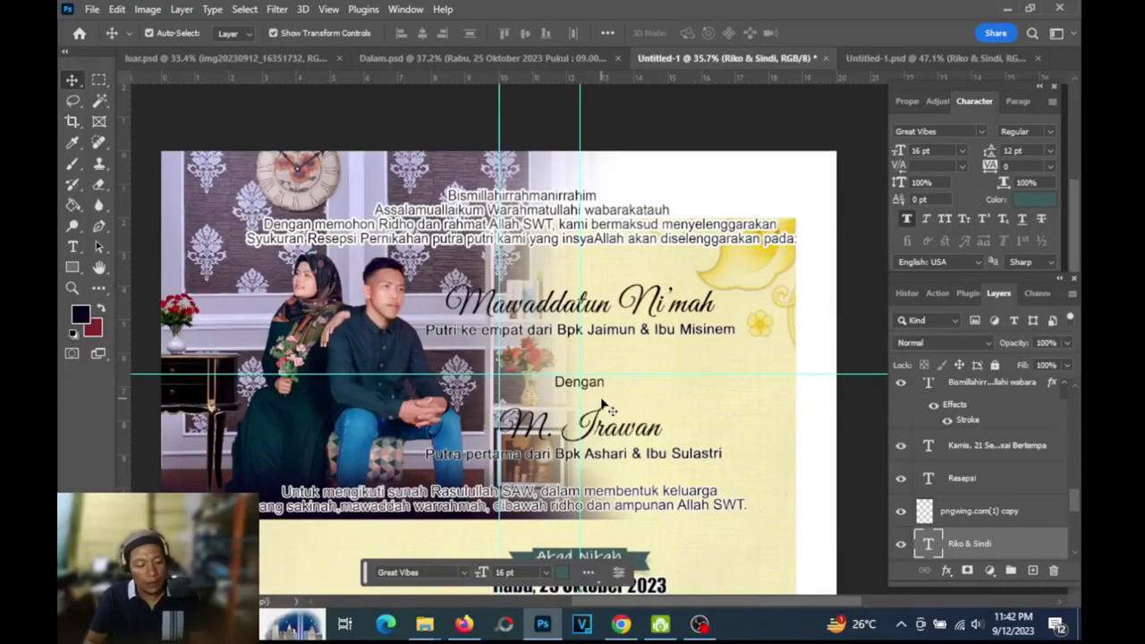
scroll(603, 407, "down", 2)
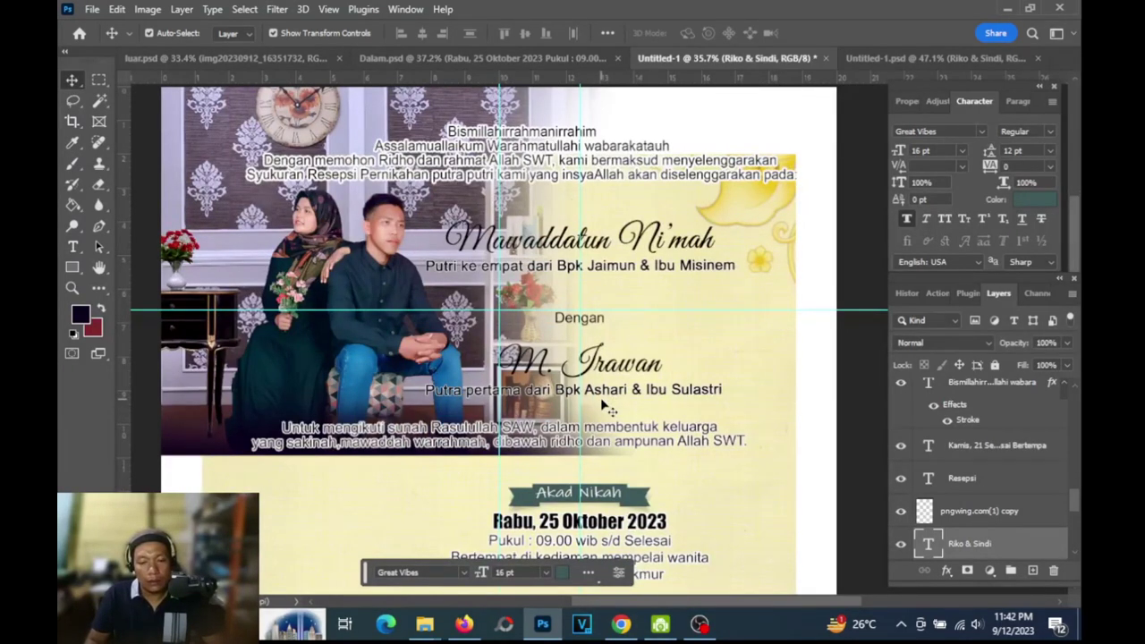
scroll(603, 407, "down", 2)
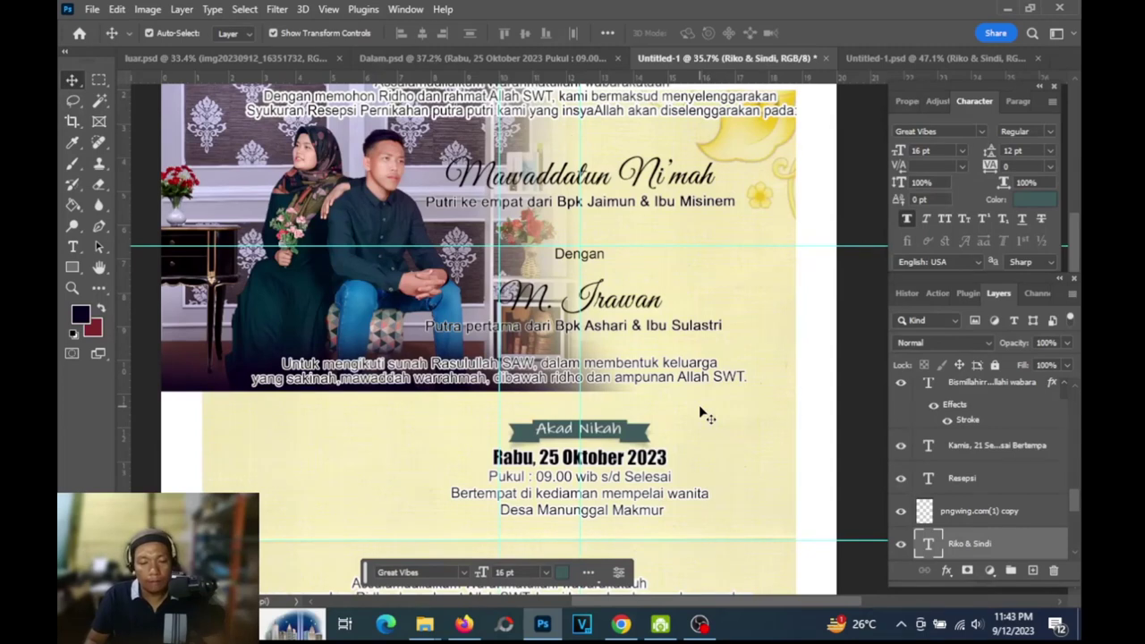
scroll(699, 407, "down", 4)
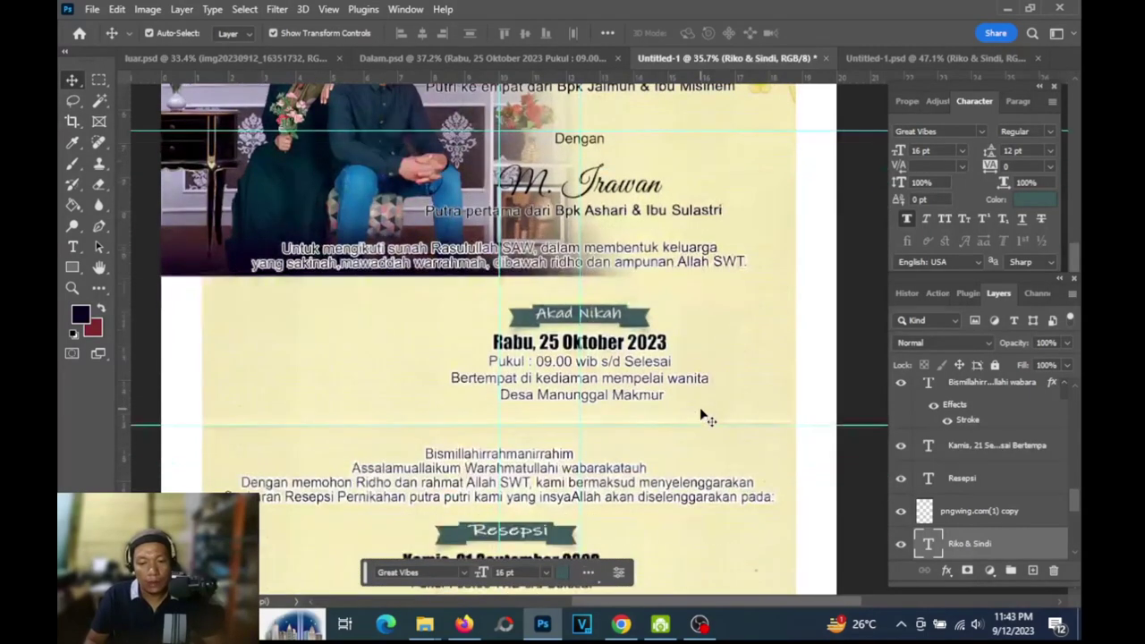
Check the bride's and groom's script-lettered names and their parent lines beside the photo, selecting each text in turn.
scroll(699, 421, "up", 1)
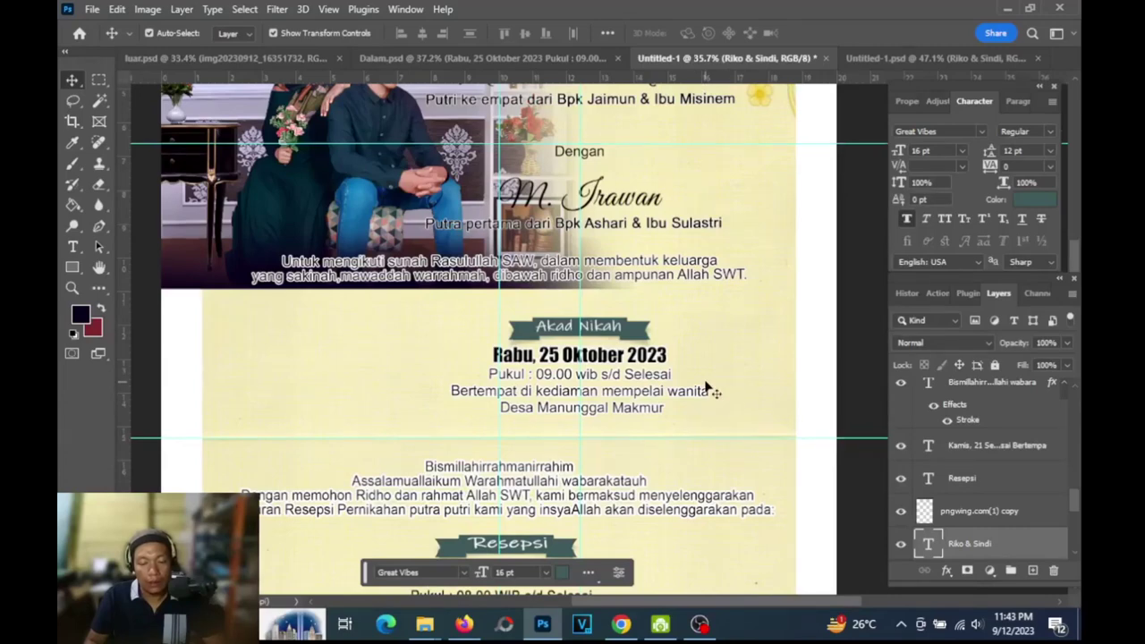
scroll(704, 392, "down", 5)
scroll(703, 394, "down", 10)
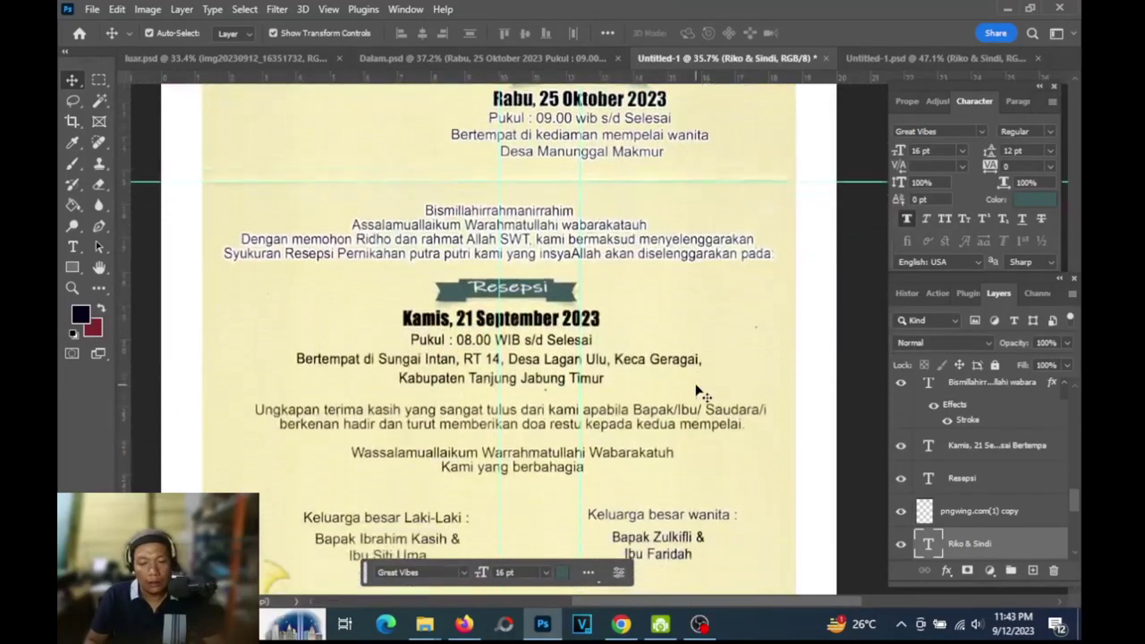
scroll(704, 393, "up", 5)
scroll(698, 391, "up", 14)
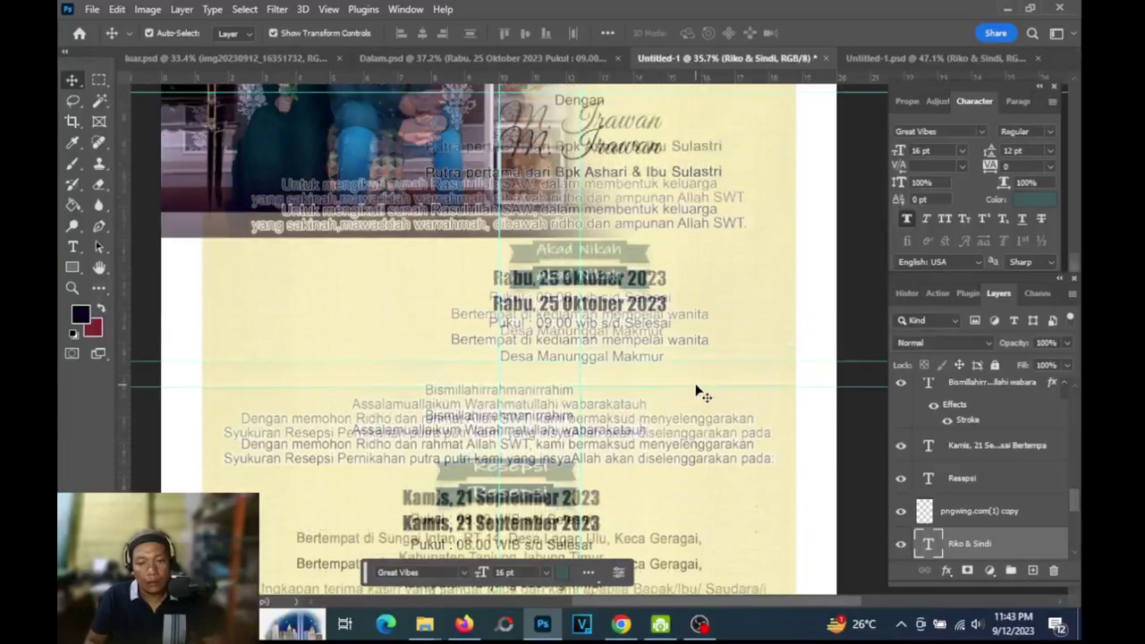
scroll(701, 391, "up", 3)
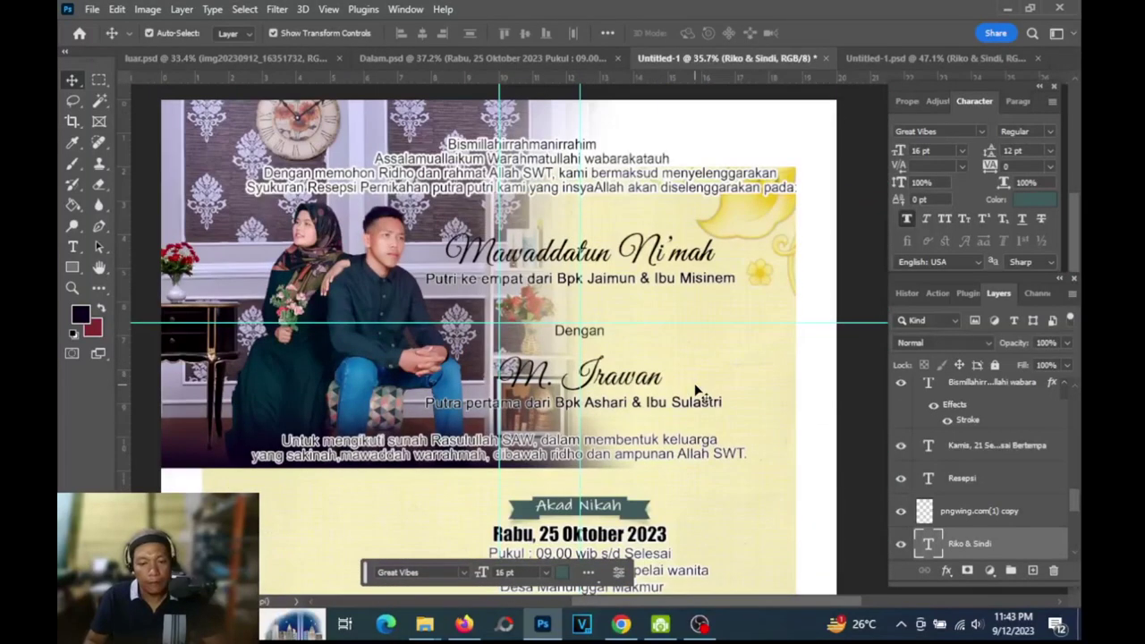
left_click(540, 259)
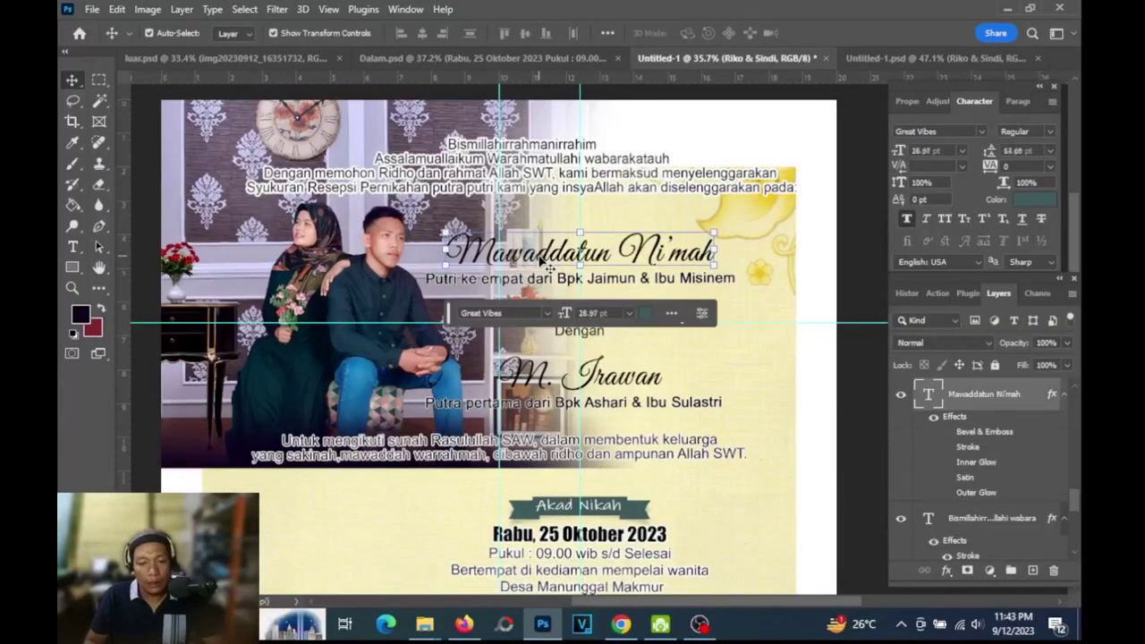
left_click(765, 295)
left_click(710, 280)
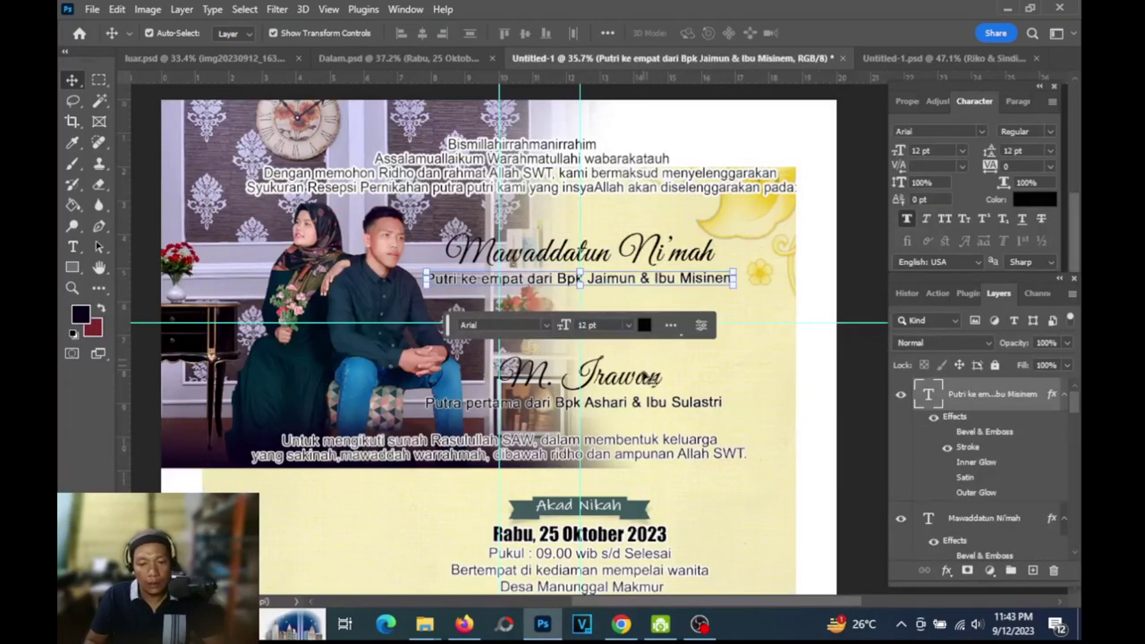
left_click(645, 379)
scroll(706, 385, "down", 1)
left_click(716, 352)
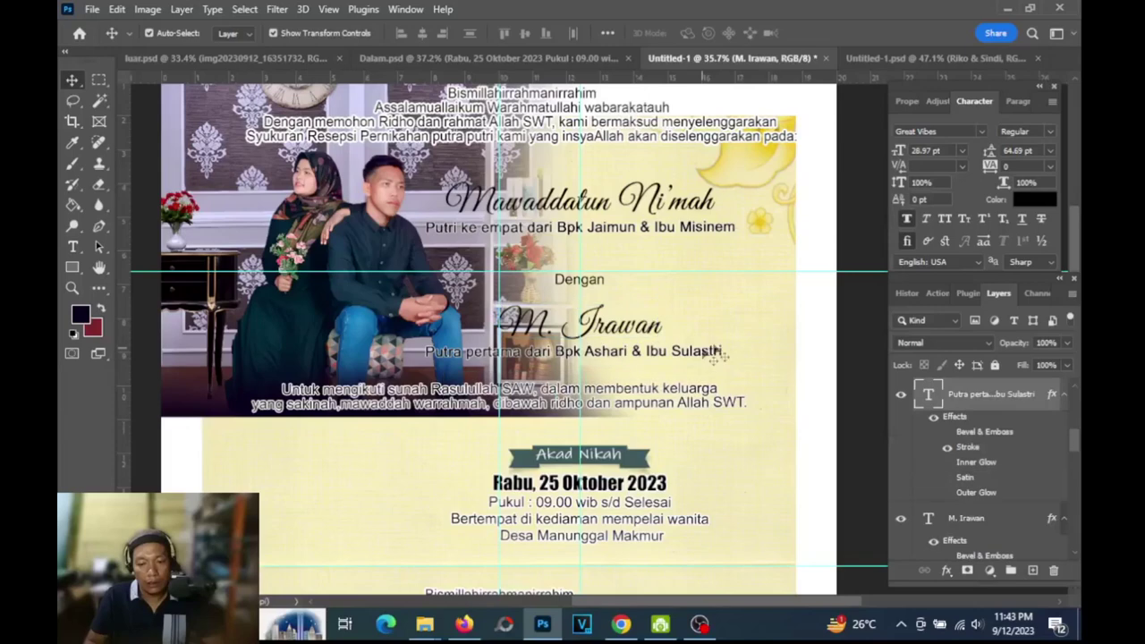
Check the Akad Nikah and Resepsi event details, the two parents' name blocks and the couple's names at the lower edge, selecting each text.
scroll(715, 352, "down", 2)
left_click(651, 444)
scroll(666, 430, "down", 8)
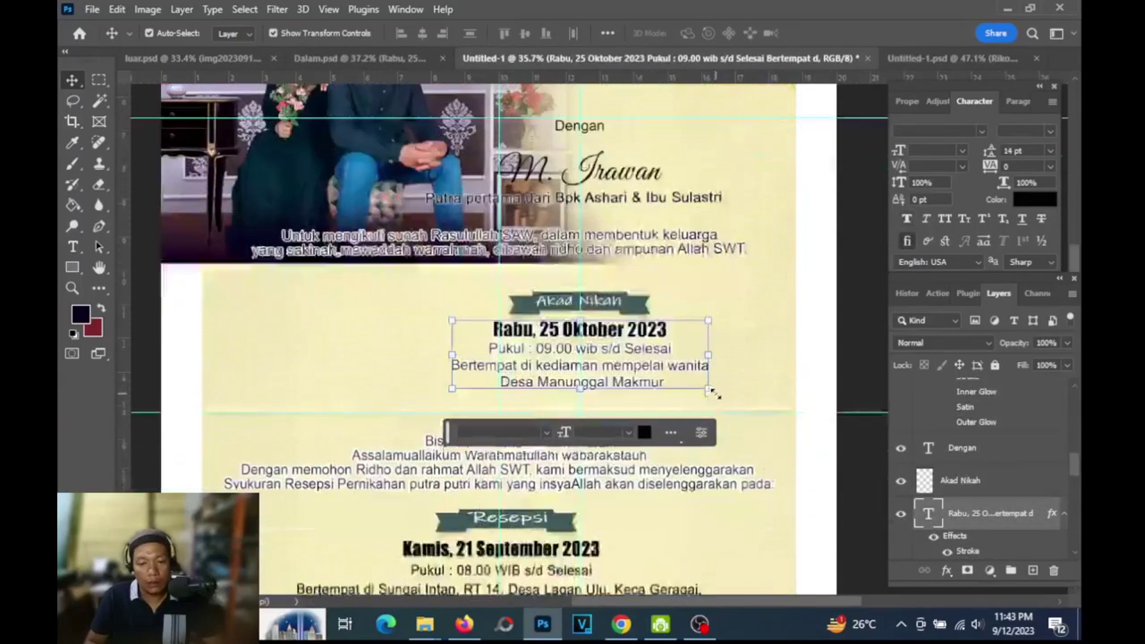
left_click(625, 392)
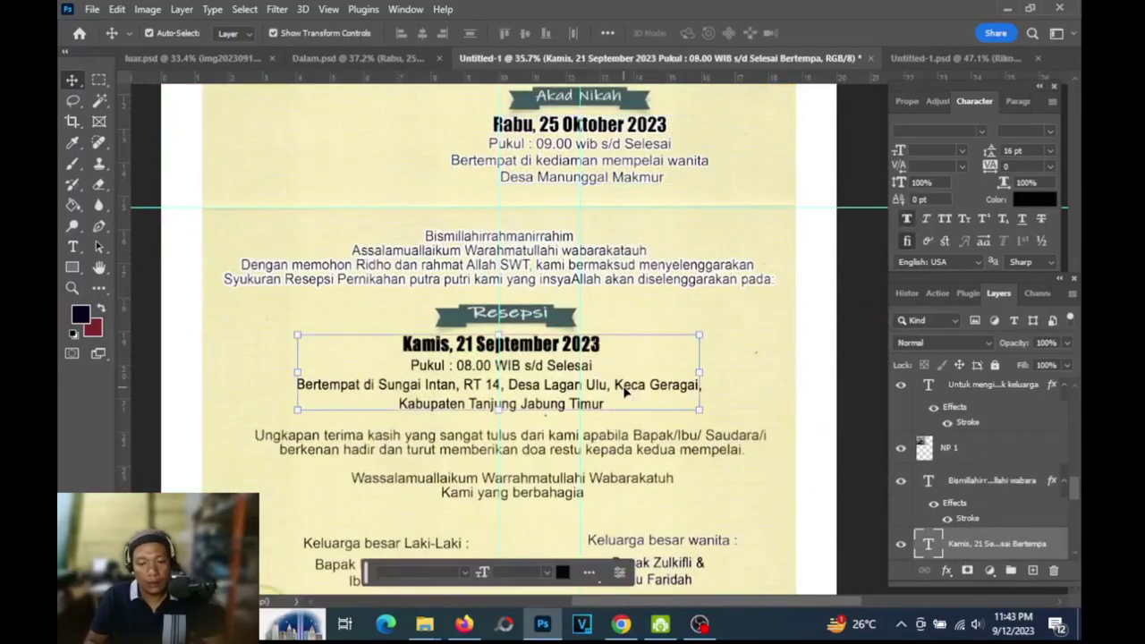
scroll(742, 371, "down", 4)
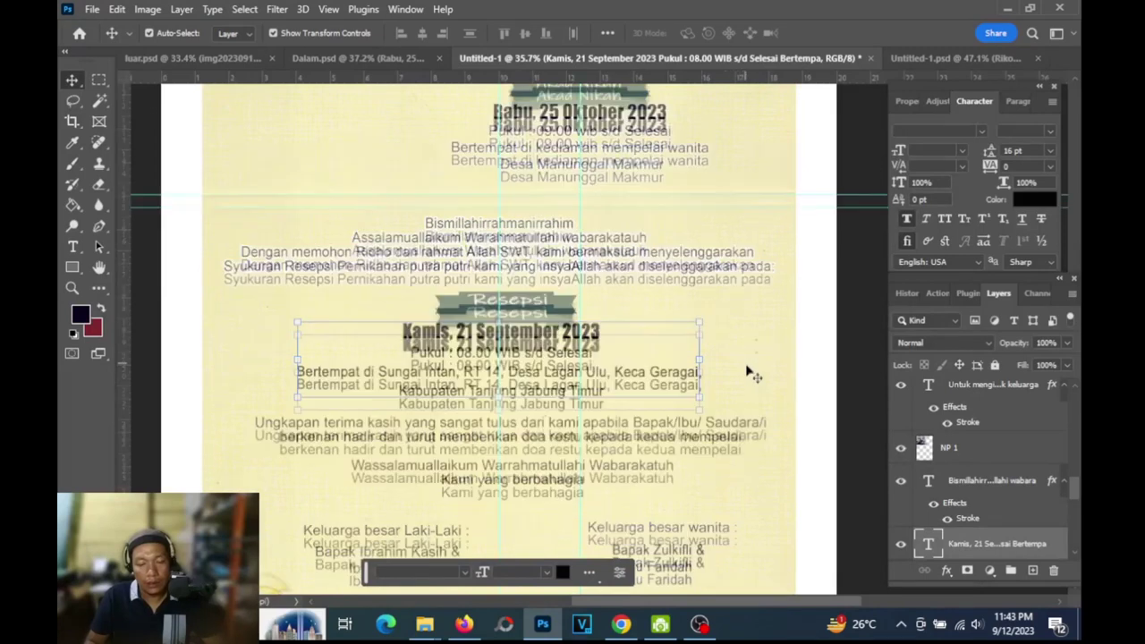
left_click(773, 401)
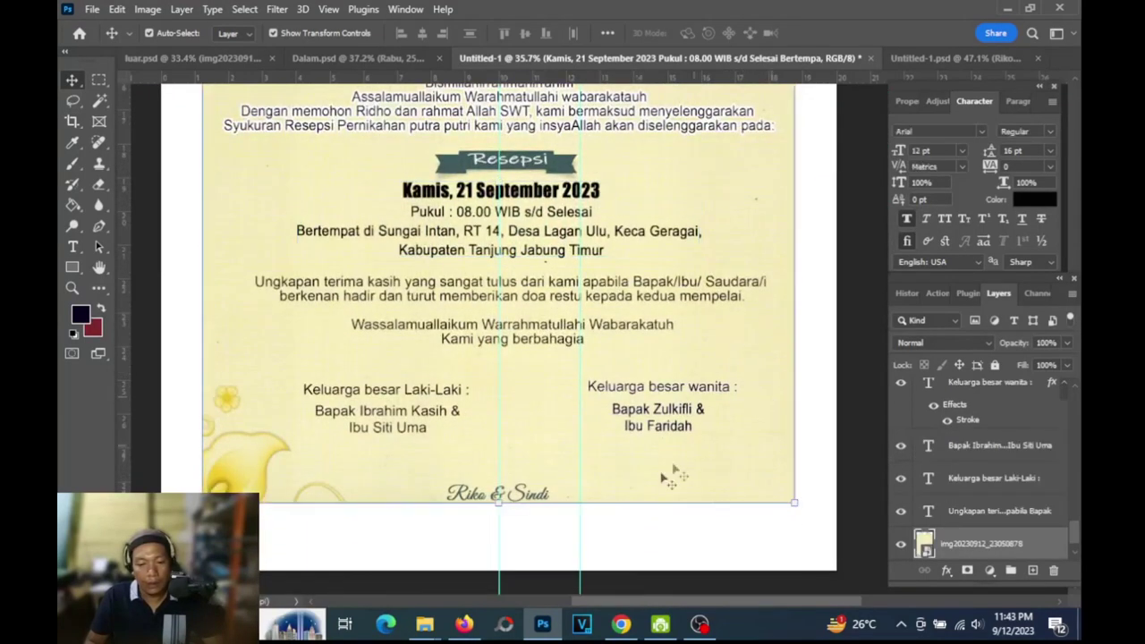
scroll(537, 394, "down", 1)
left_click(414, 377)
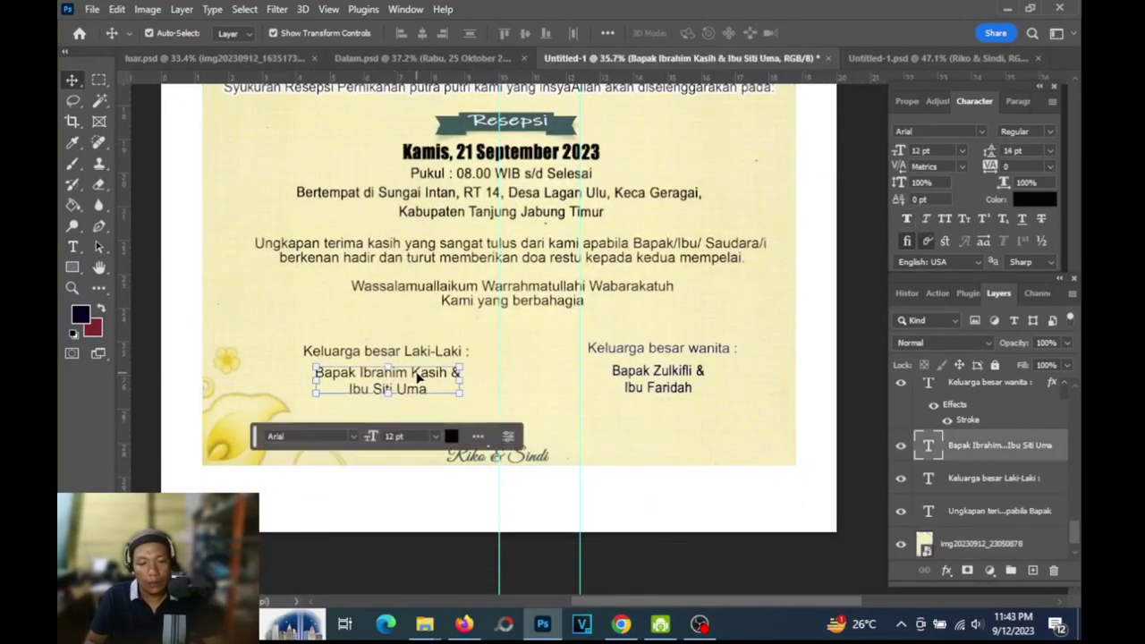
left_click(682, 400)
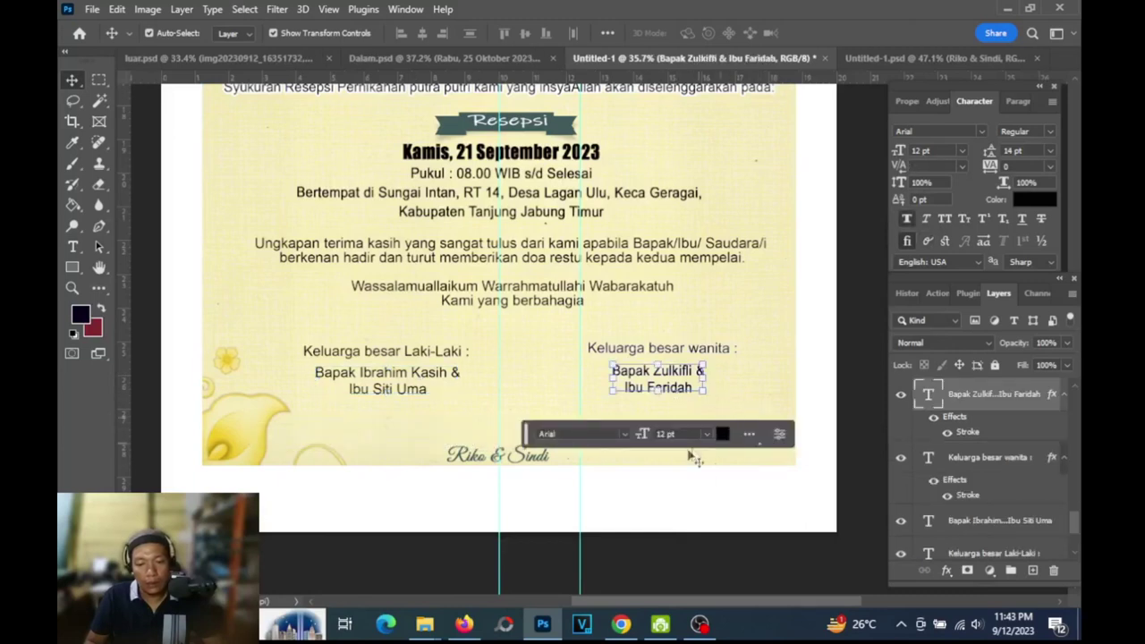
scroll(626, 421, "down", 1)
left_click(545, 433)
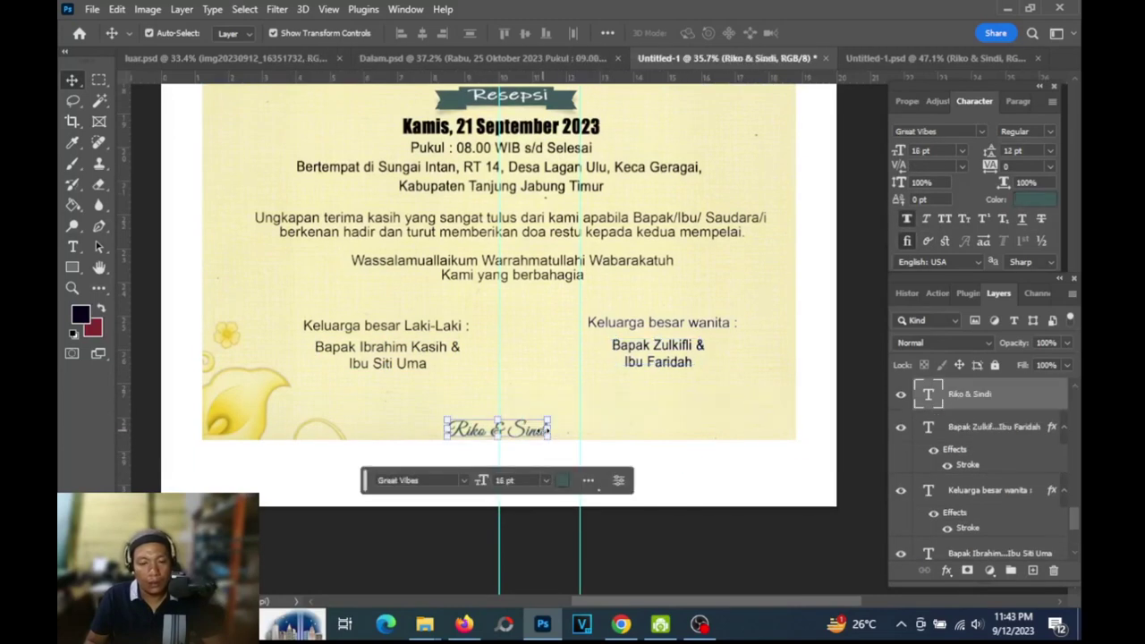
Examine the upper half of the invitation up close, from the photo and greeting to the couple's names and parent lines.
scroll(675, 367, "up", 2)
scroll(677, 362, "up", 8)
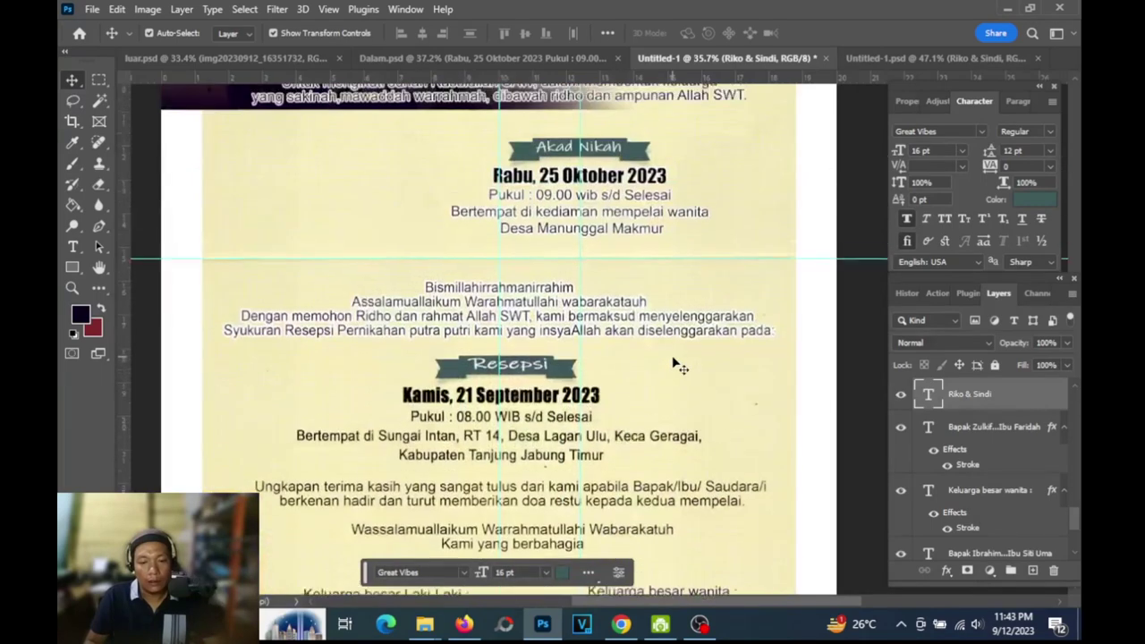
scroll(677, 363, "up", 5)
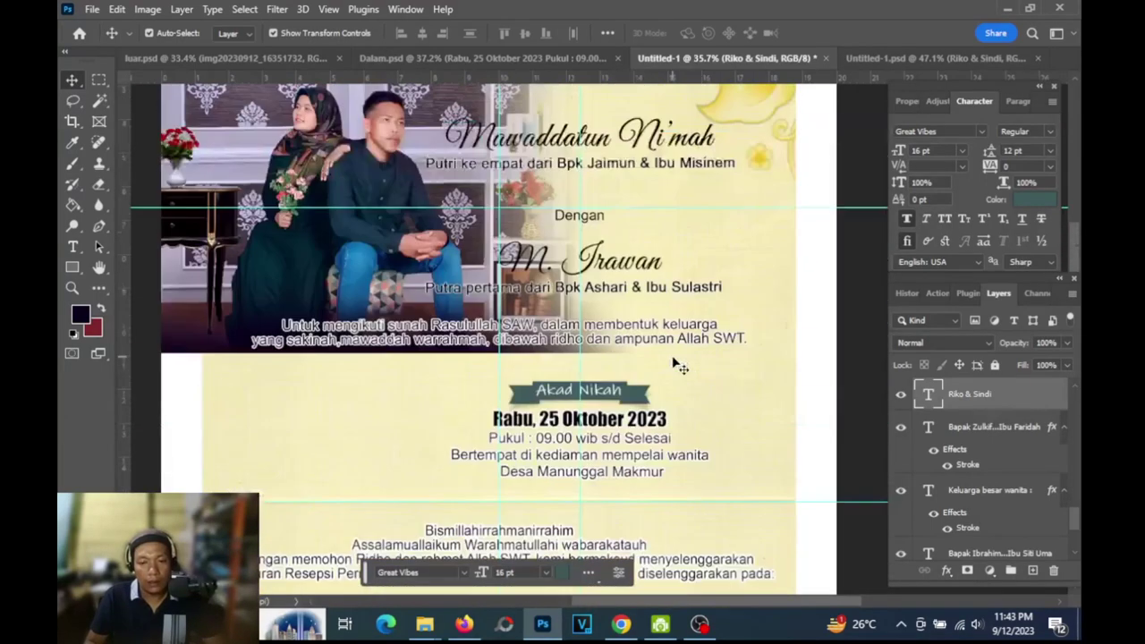
scroll(679, 367, "up", 1)
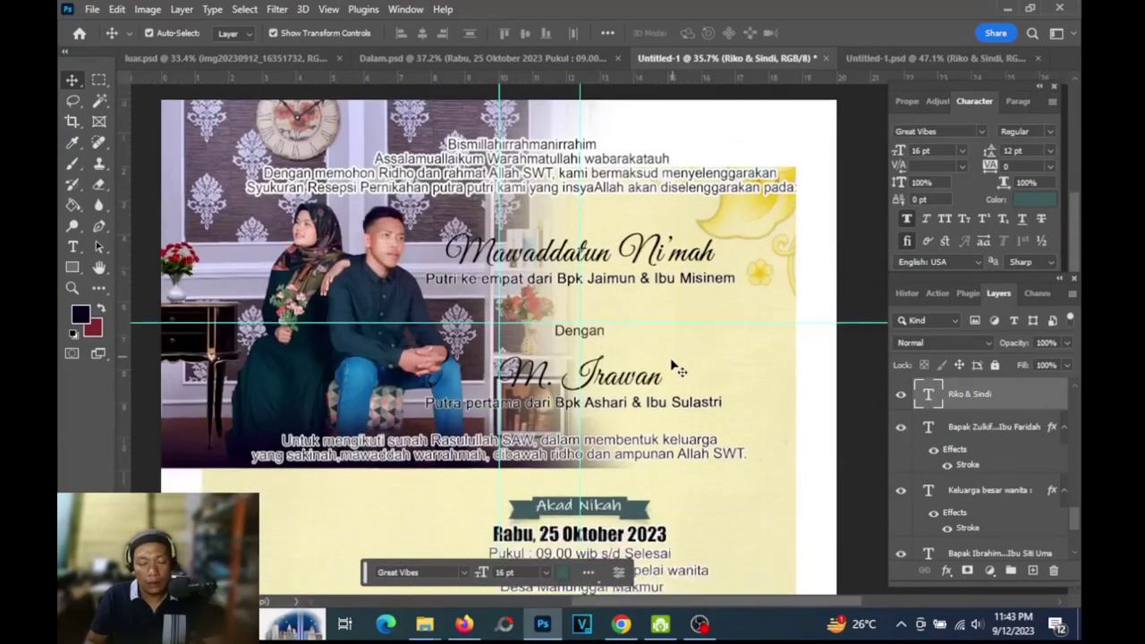
scroll(678, 370, "down", 4)
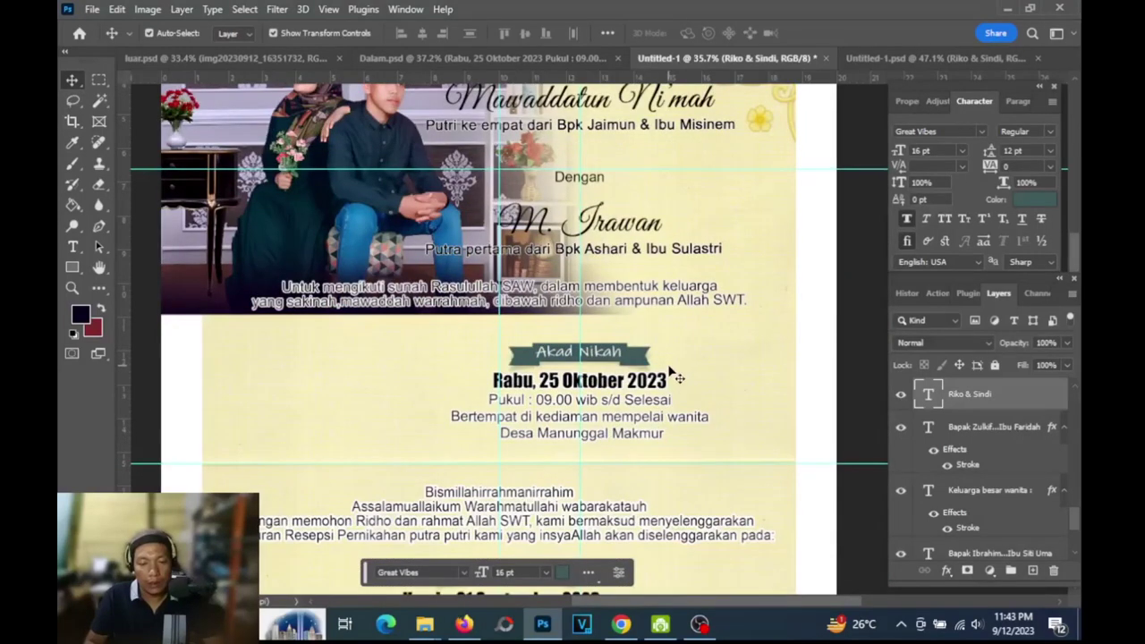
scroll(677, 376, "up", 4)
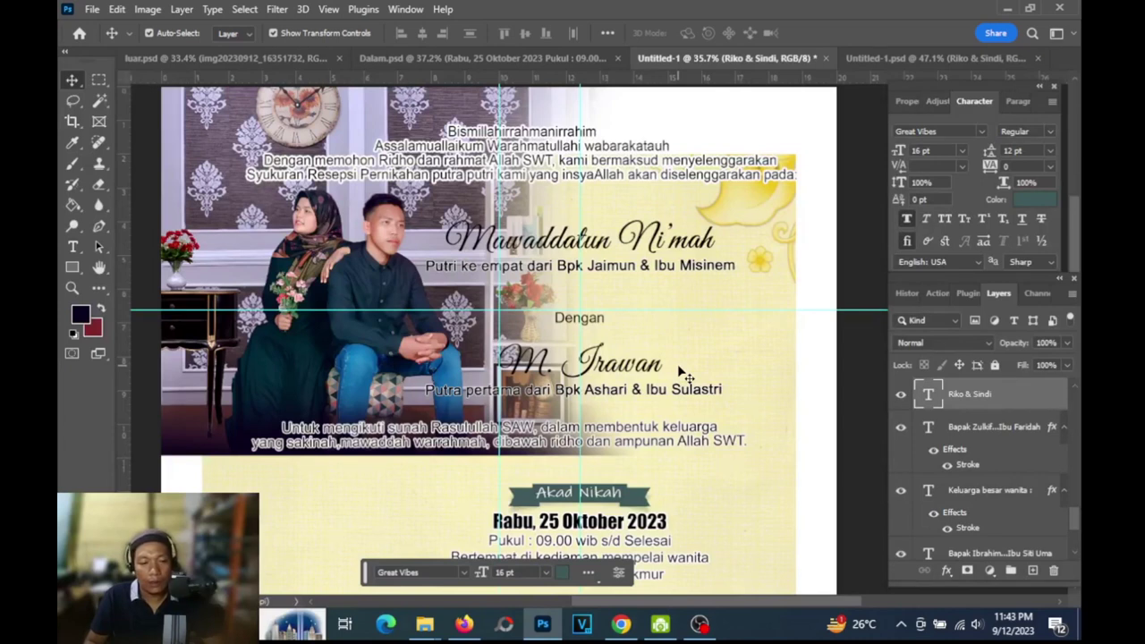
left_click(71, 287)
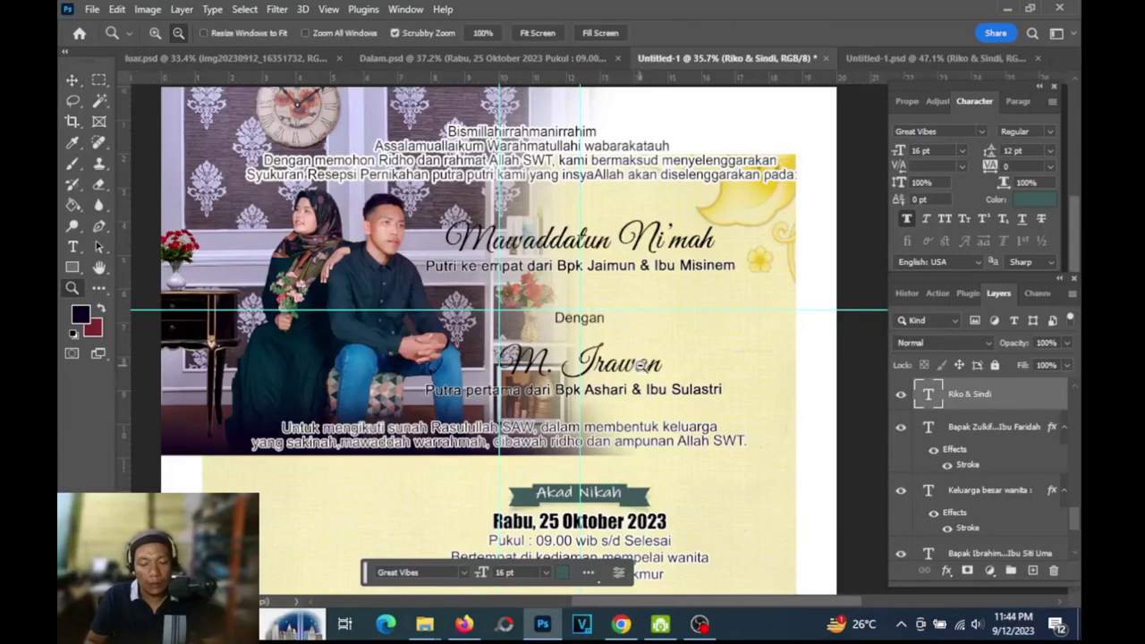
left_click_drag(640, 364, 561, 388)
left_click_drag(635, 367, 699, 358)
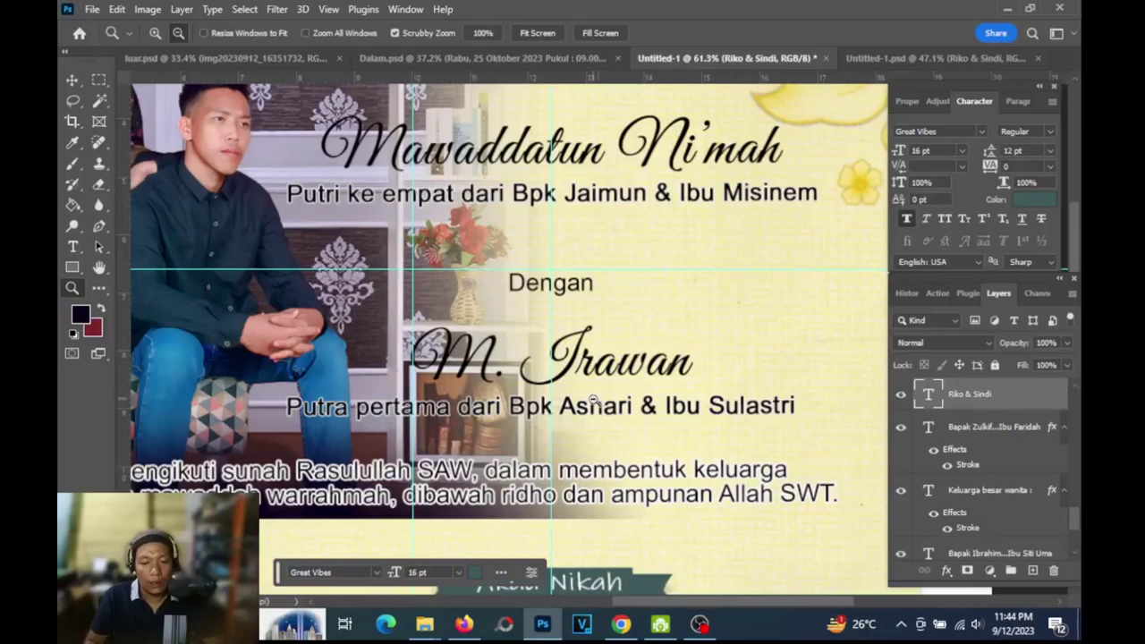
scroll(594, 399, "up", 3)
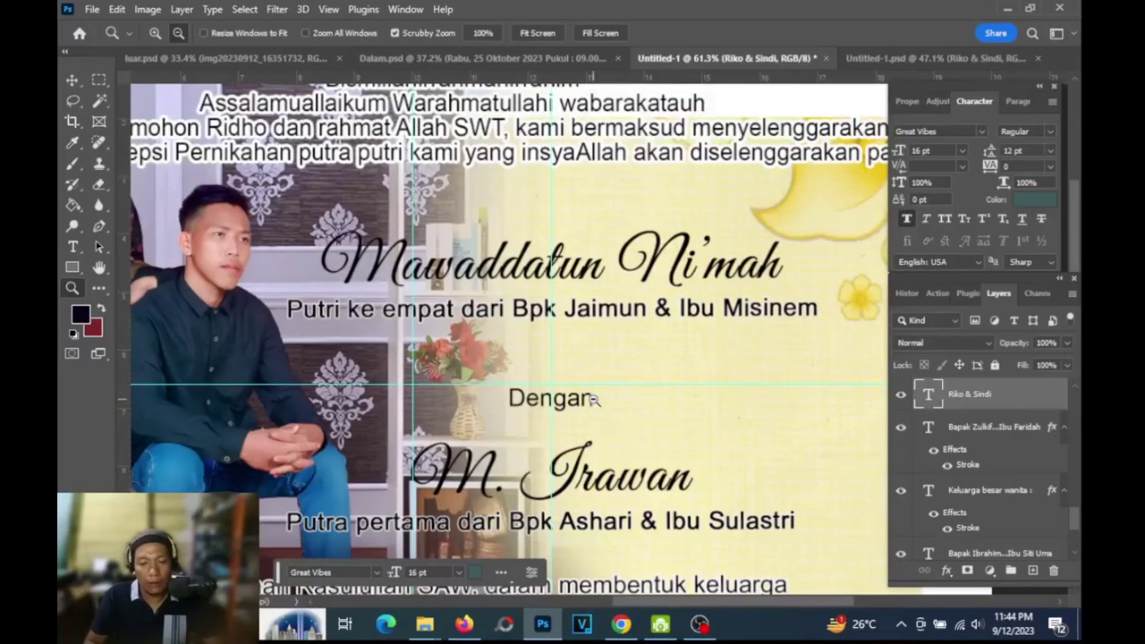
left_click_drag(652, 366, 606, 381)
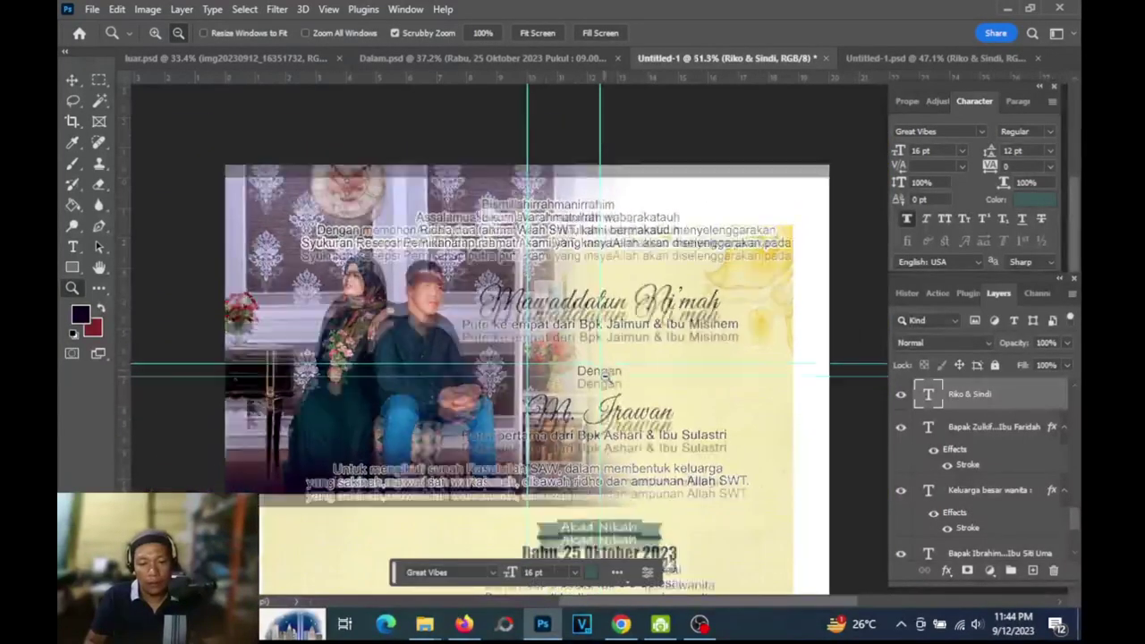
Review the event texts, closing text and family blocks down to the page's lower edge, and recheck the photo and greeting at the top.
scroll(607, 381, "down", 3)
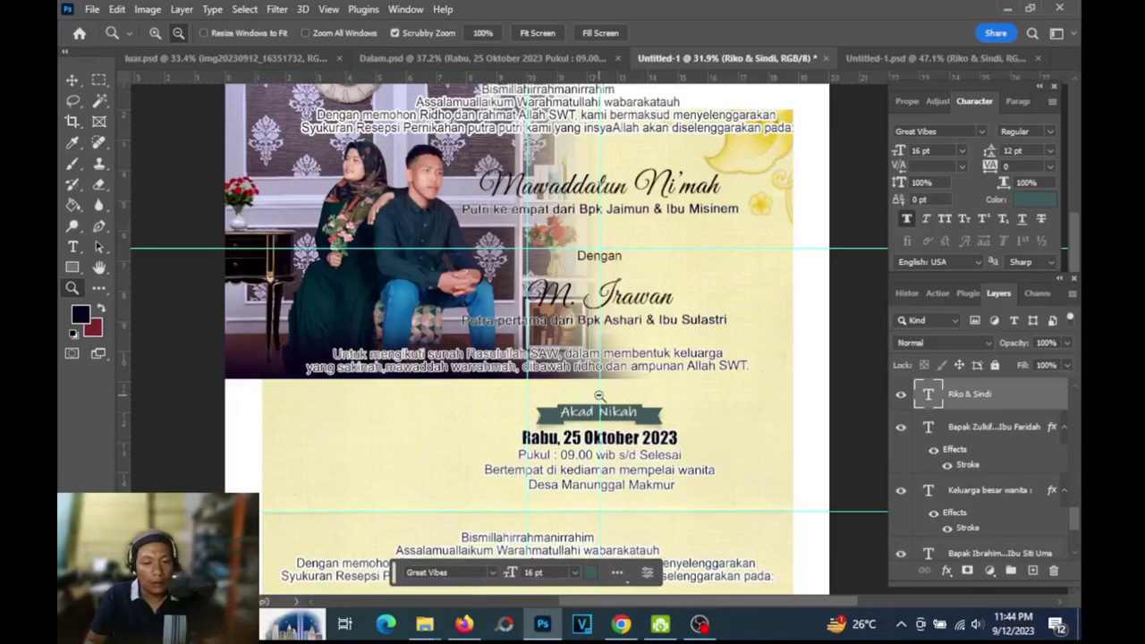
scroll(599, 396, "down", 5)
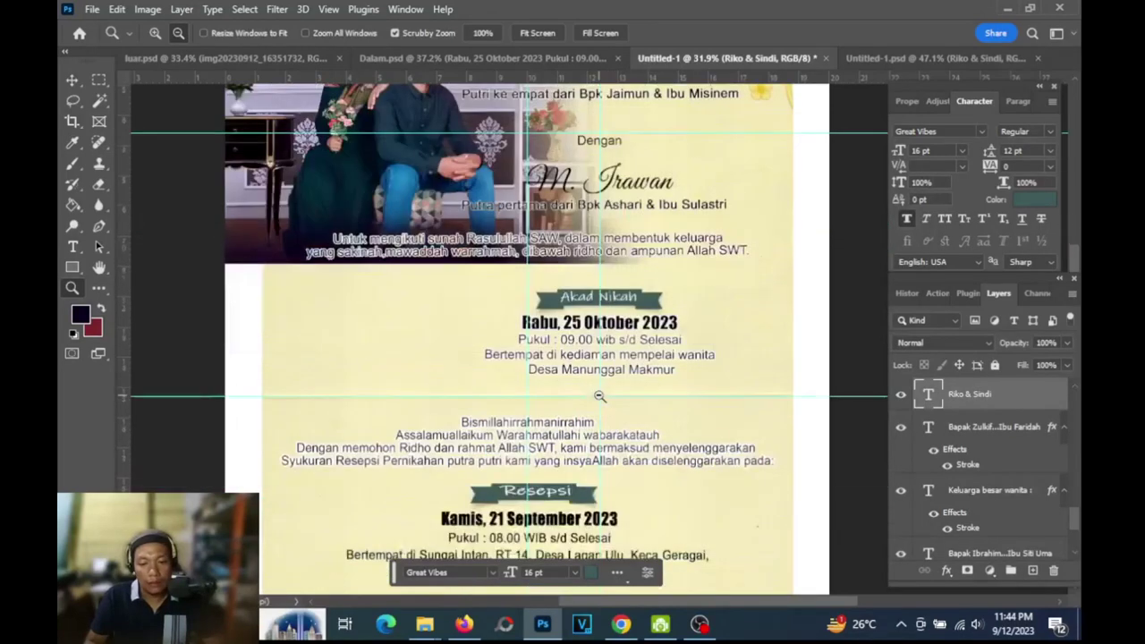
scroll(597, 394, "down", 2)
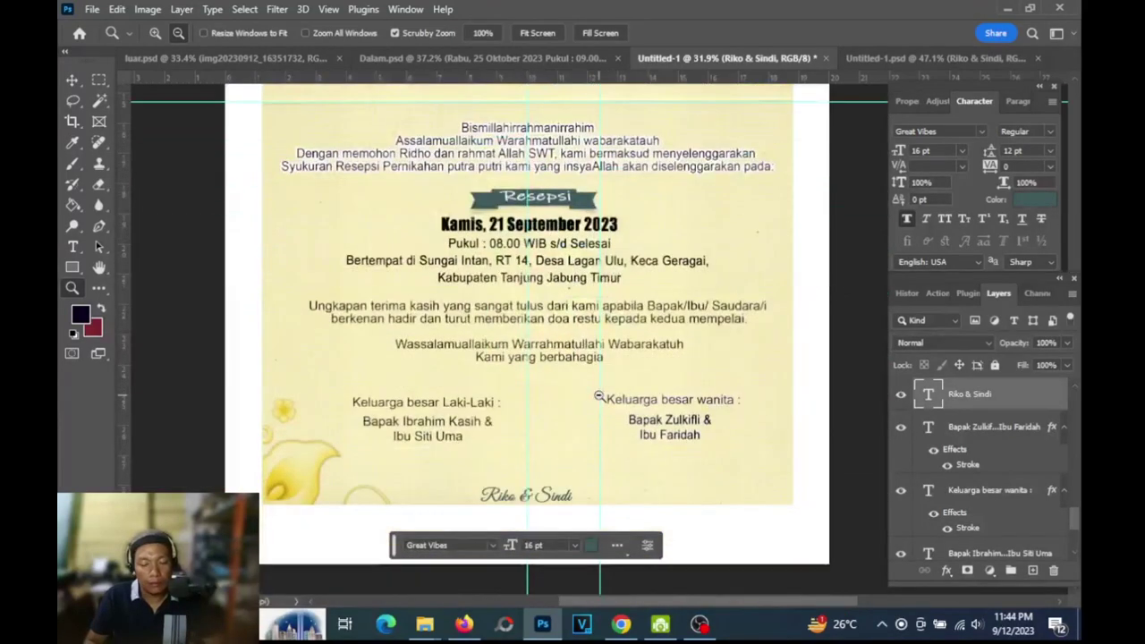
scroll(600, 396, "down", 1)
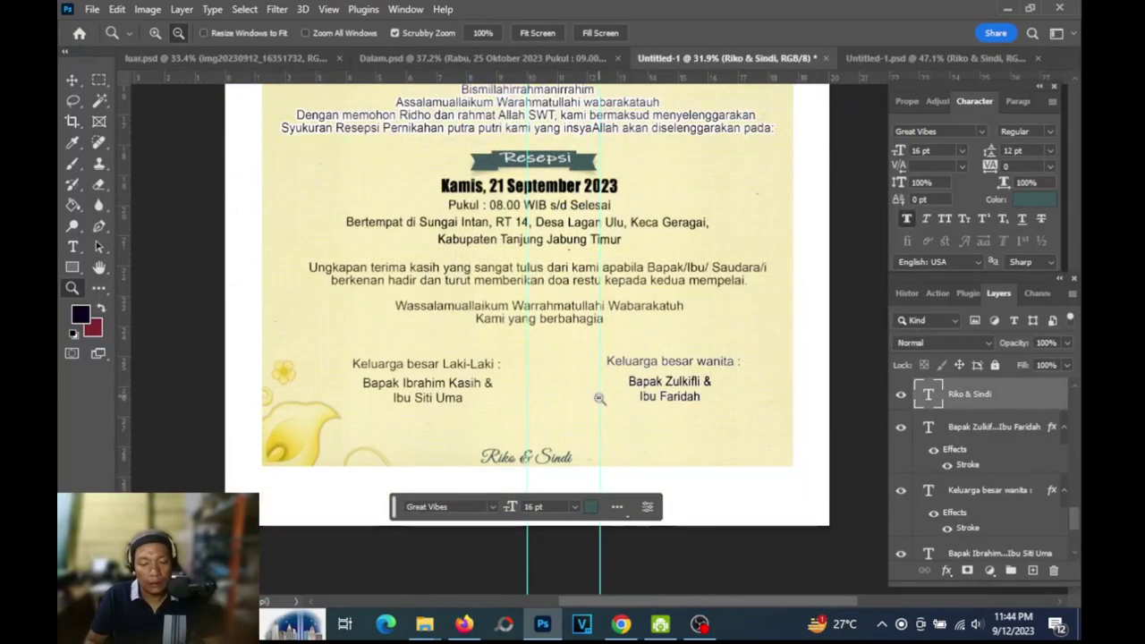
left_click(552, 413)
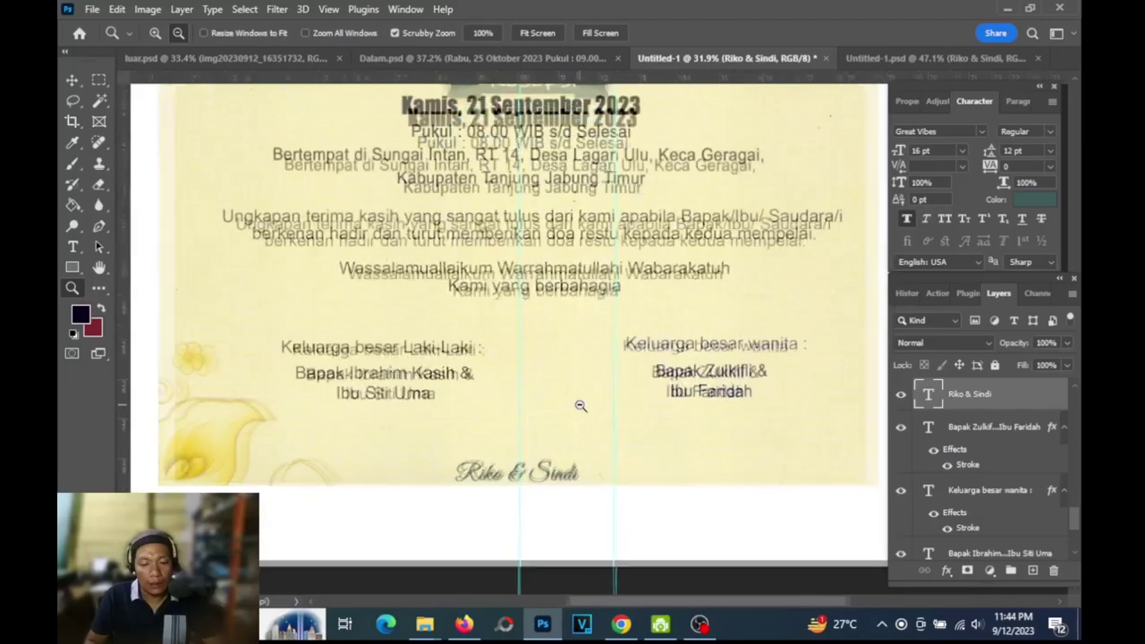
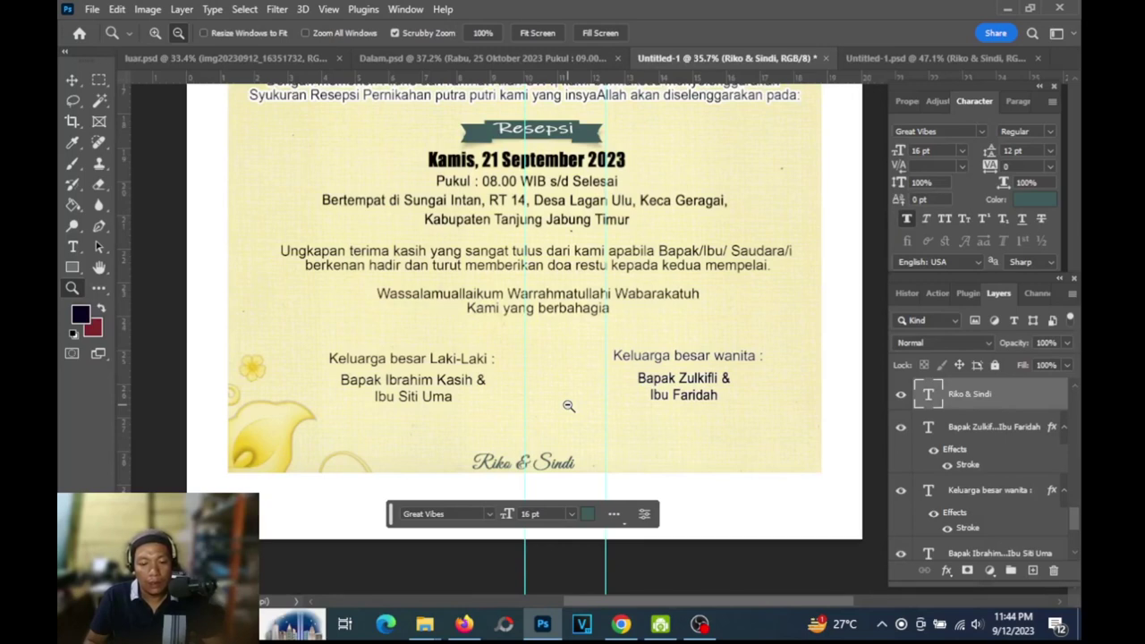
scroll(568, 405, "down", 3)
scroll(569, 416, "up", 5)
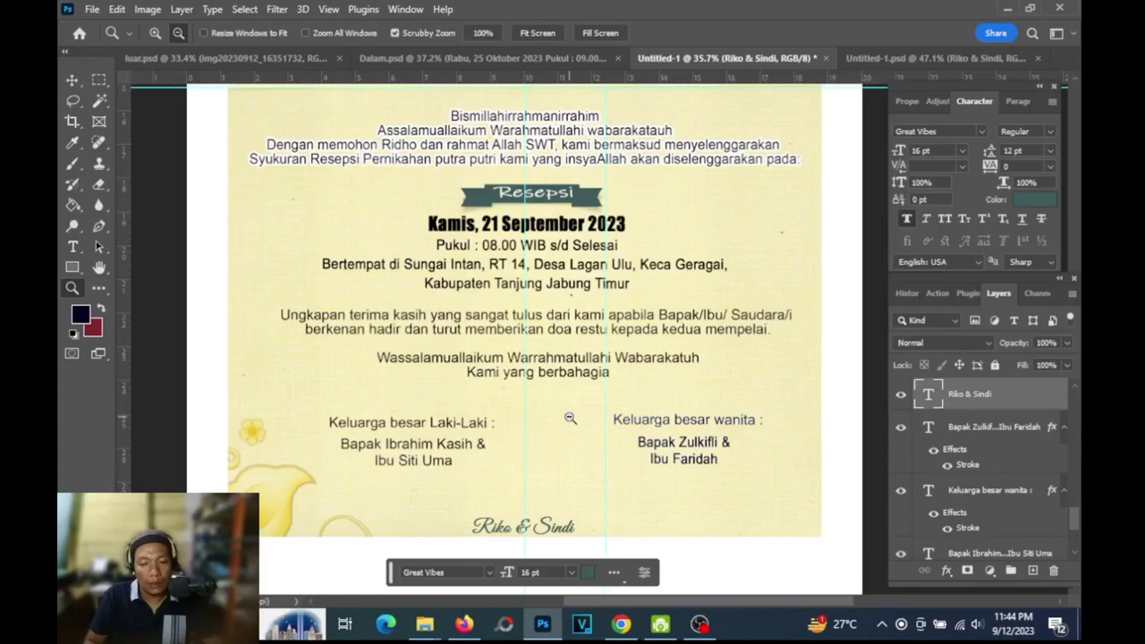
scroll(569, 417, "up", 3)
scroll(568, 417, "up", 5)
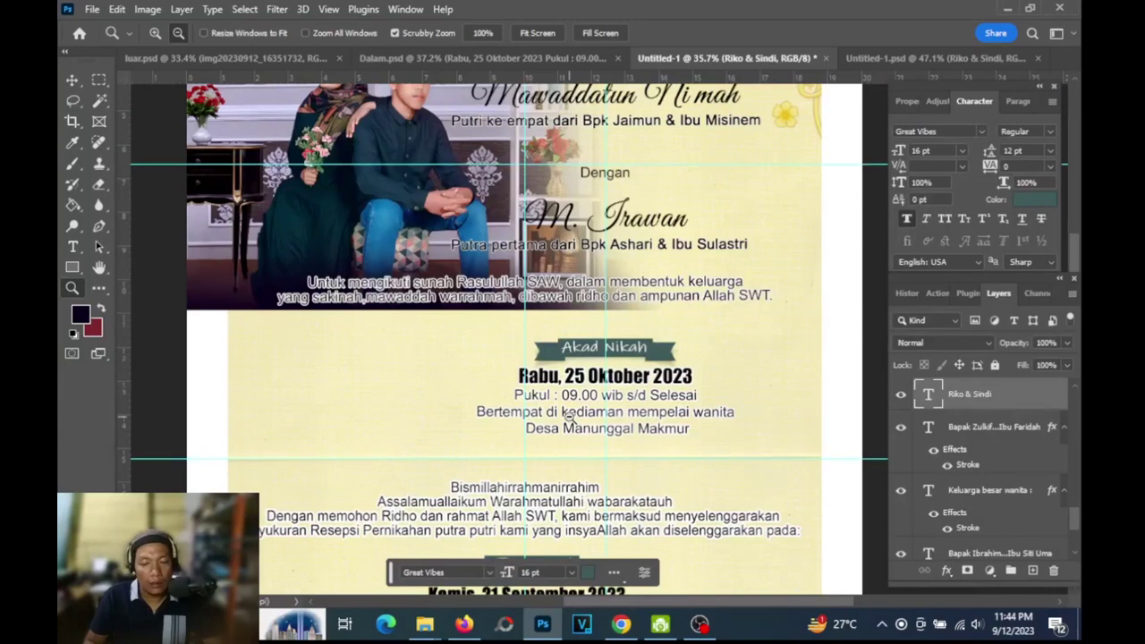
scroll(567, 417, "up", 1)
scroll(567, 415, "up", 1)
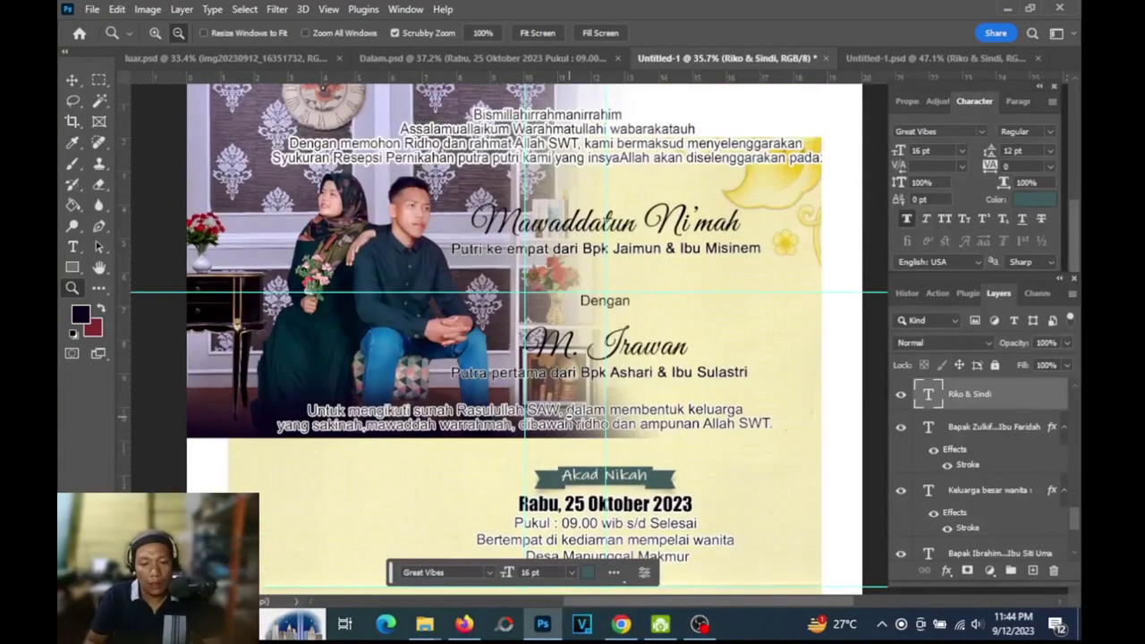
scroll(567, 411, "up", 1)
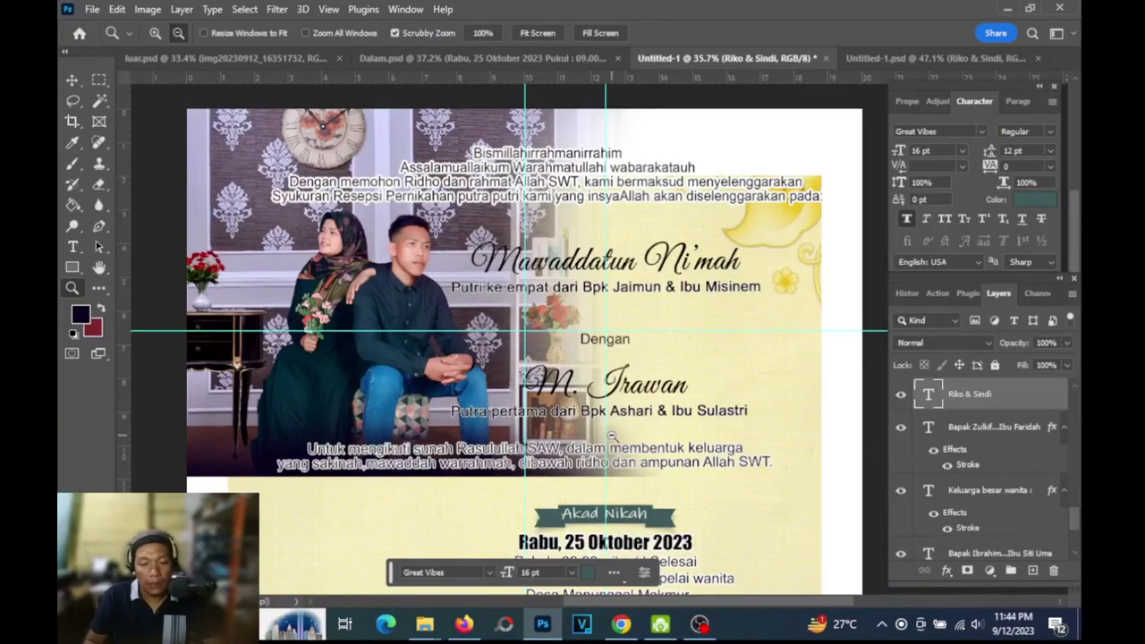
left_click(587, 287, "alt")
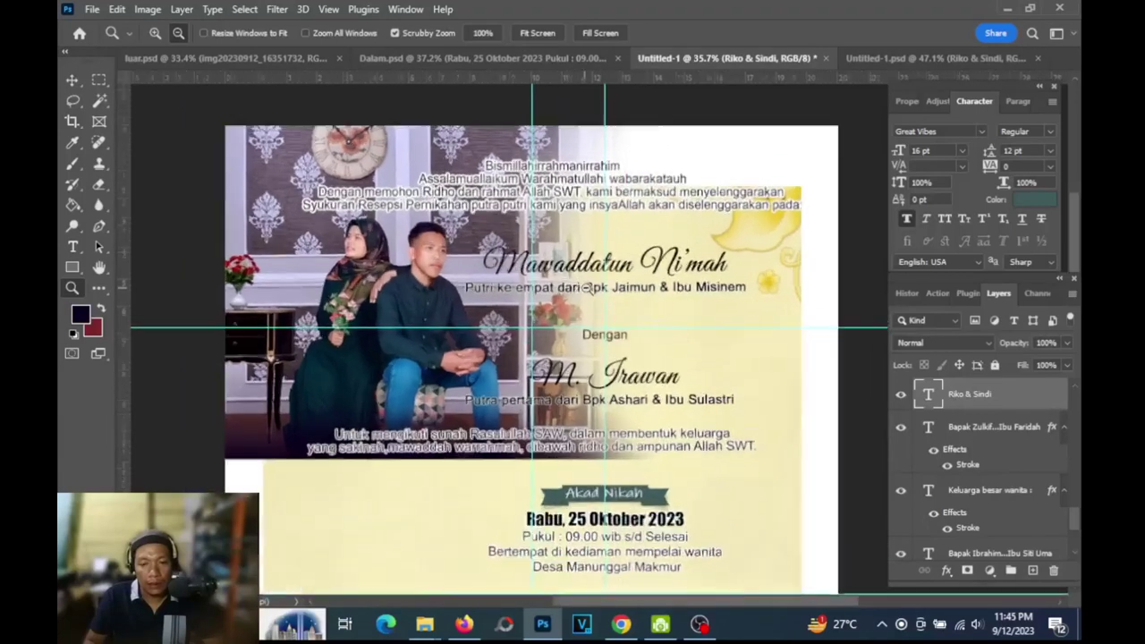
left_click(587, 287)
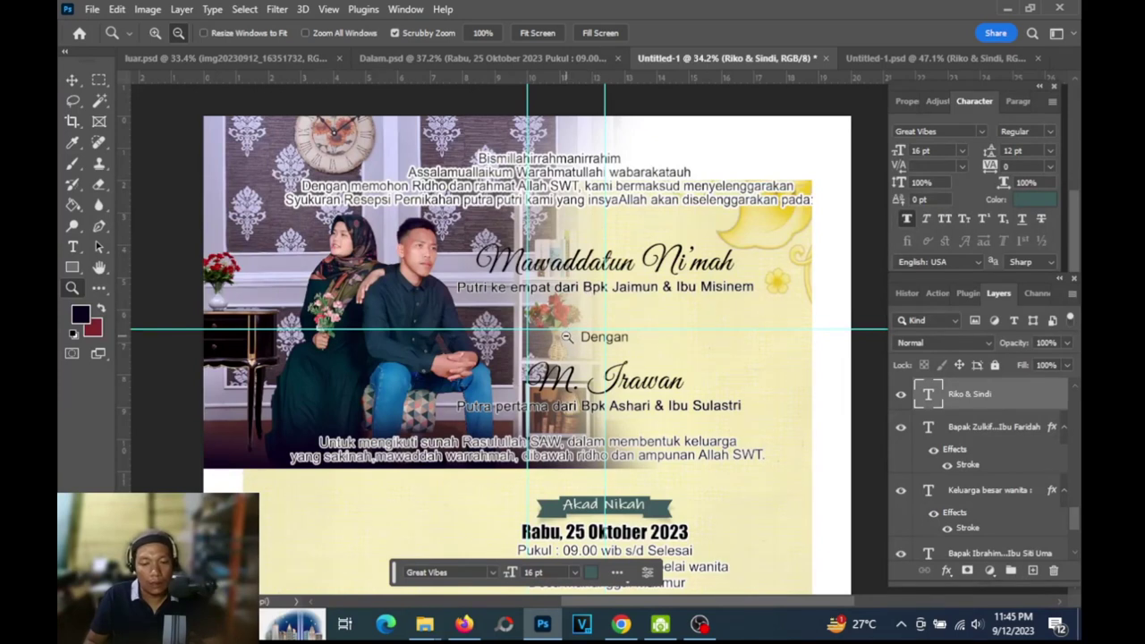
Examine the blend between the couple's photo and the yellow background, from the opening greeting down to the Akad Nikah details.
scroll(560, 336, "down", 3)
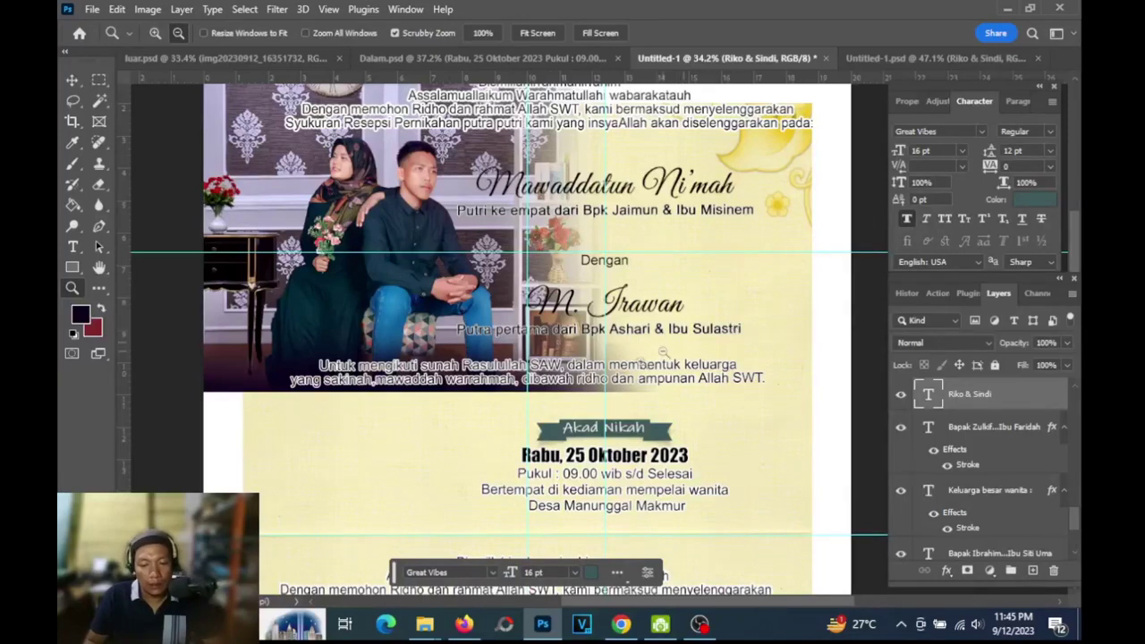
mouse_move(599, 379)
left_mouse_down()
mouse_move(621, 379)
mouse_move(601, 377)
left_mouse_up()
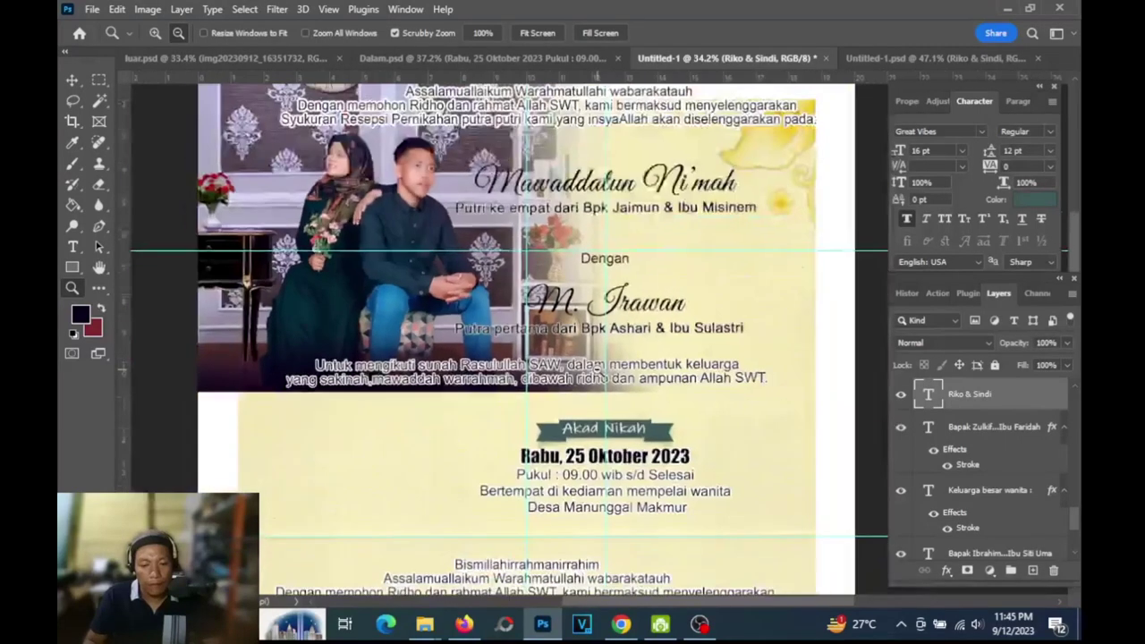
scroll(601, 377, "down", 3)
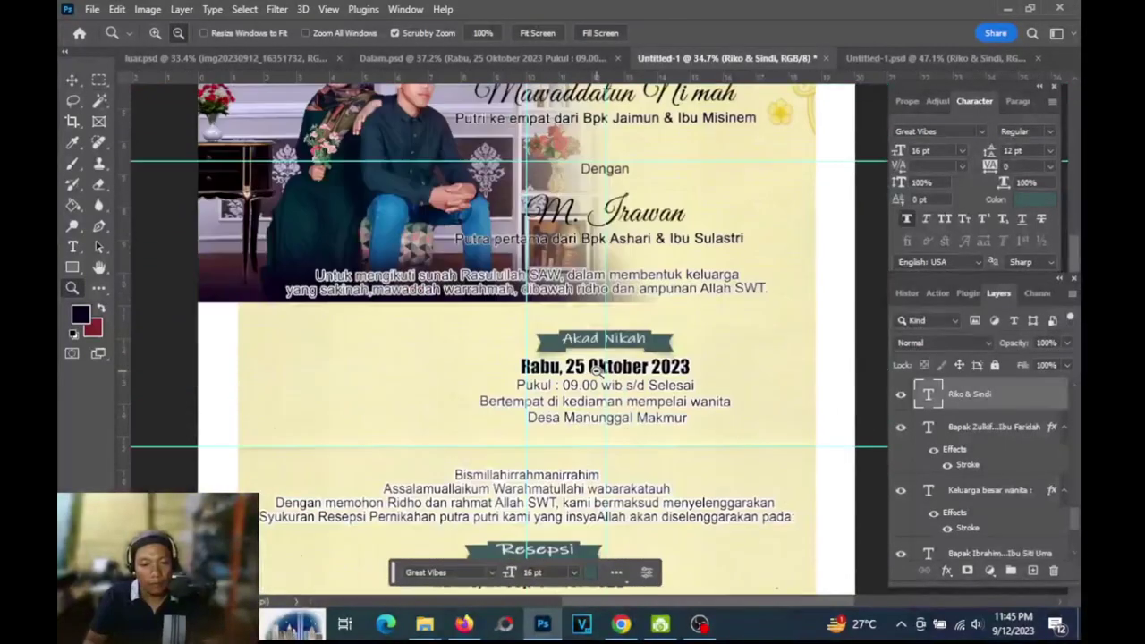
scroll(597, 369, "up", 3)
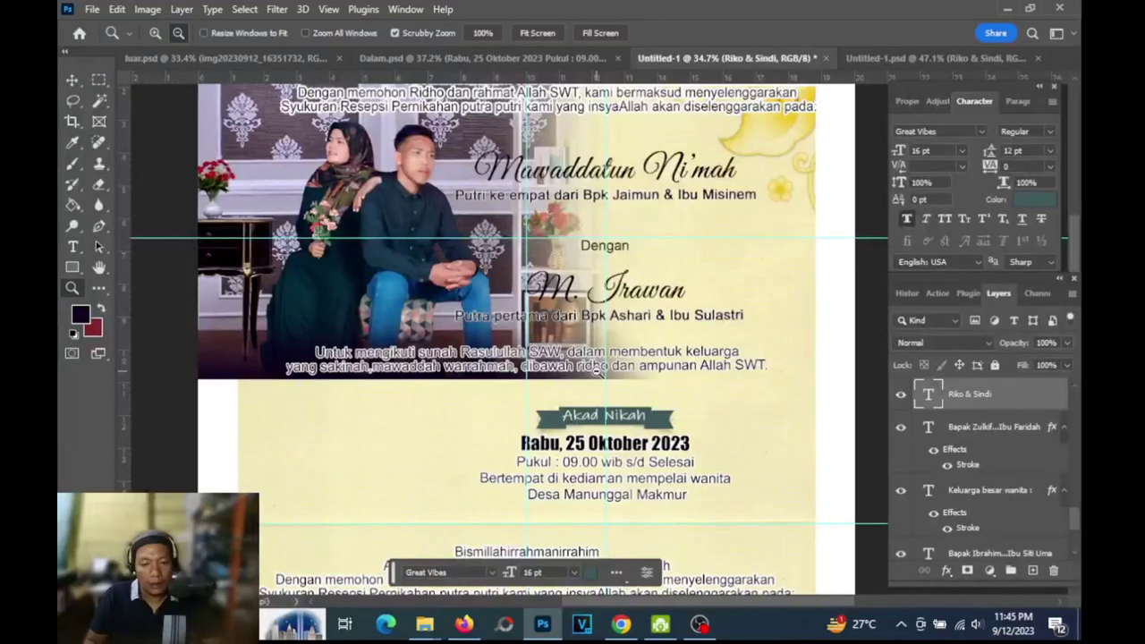
scroll(598, 371, "up", 2)
scroll(597, 370, "up", 4)
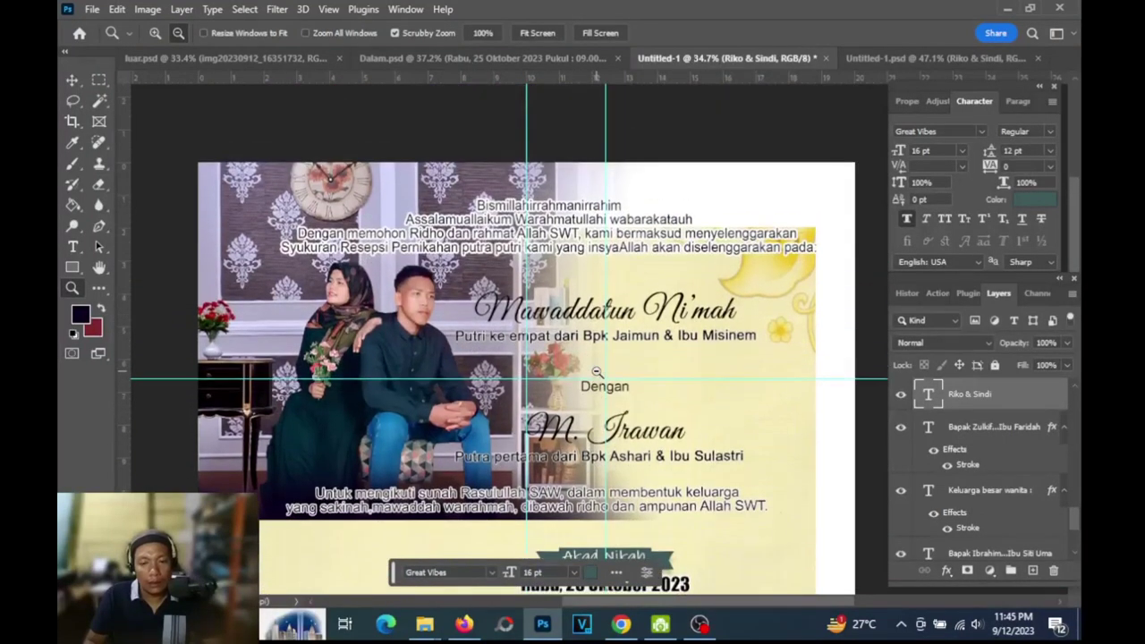
scroll(598, 369, "down", 3)
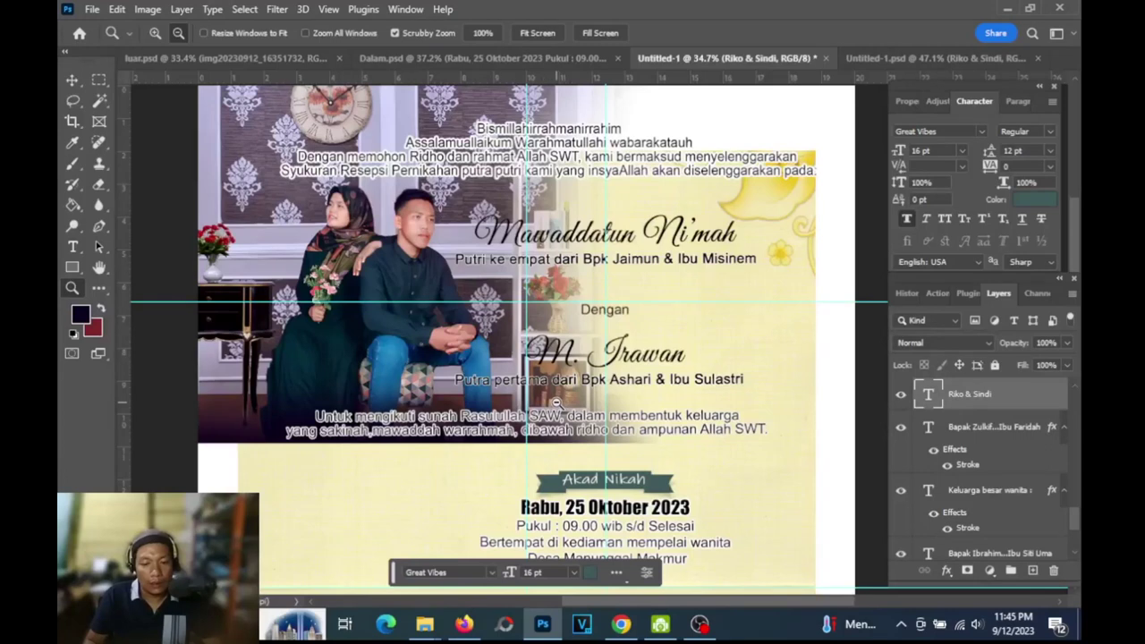
scroll(557, 403, "down", 2)
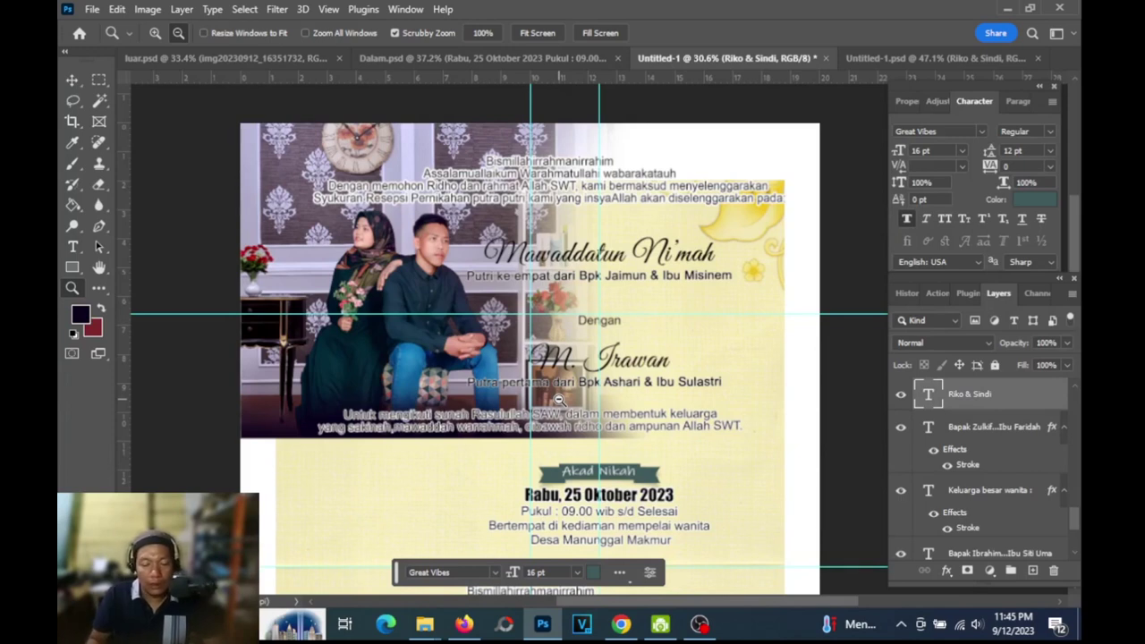
Review the whole invitation from the photo through the Akad Nikah and Resepsi texts to the family blocks, including at reduced magnification.
scroll(573, 457, "down", 2)
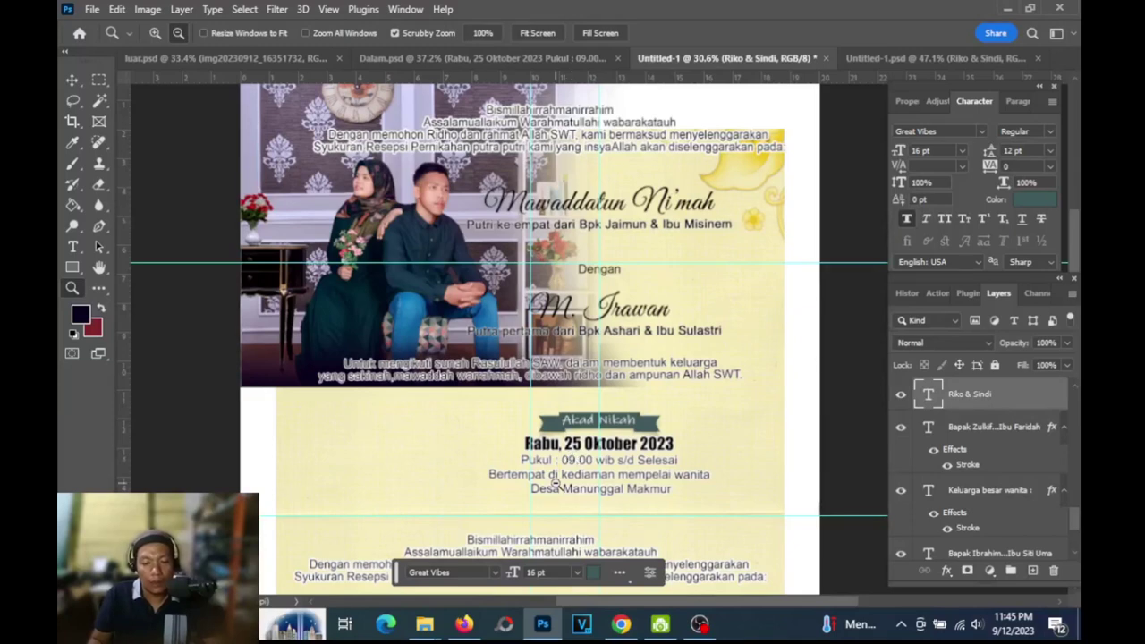
scroll(554, 484, "down", 5)
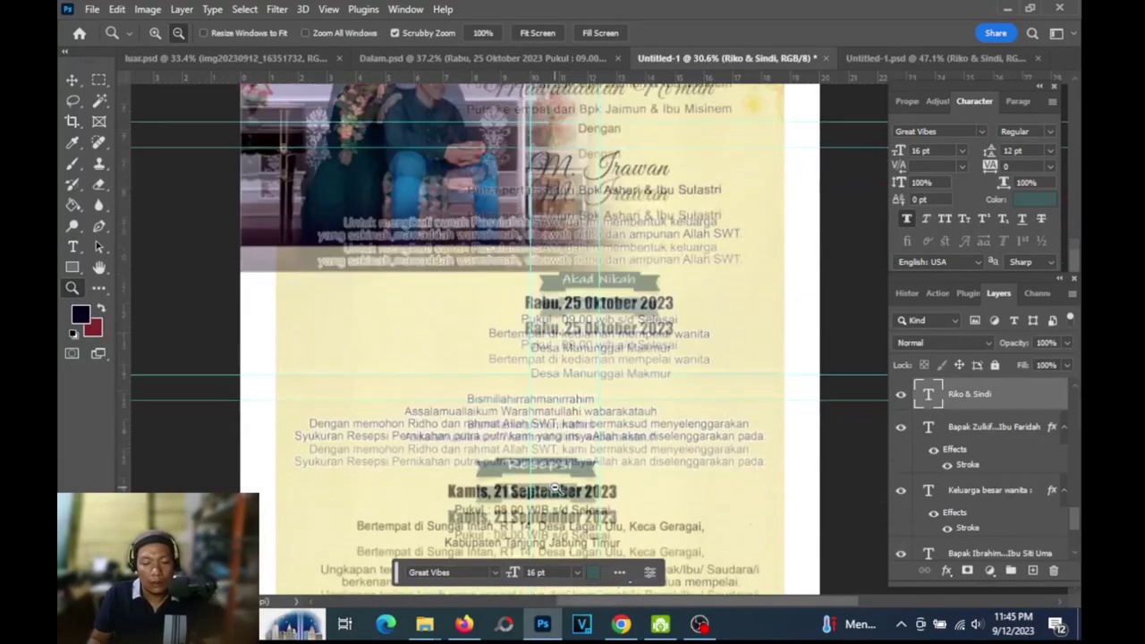
scroll(554, 488, "down", 2)
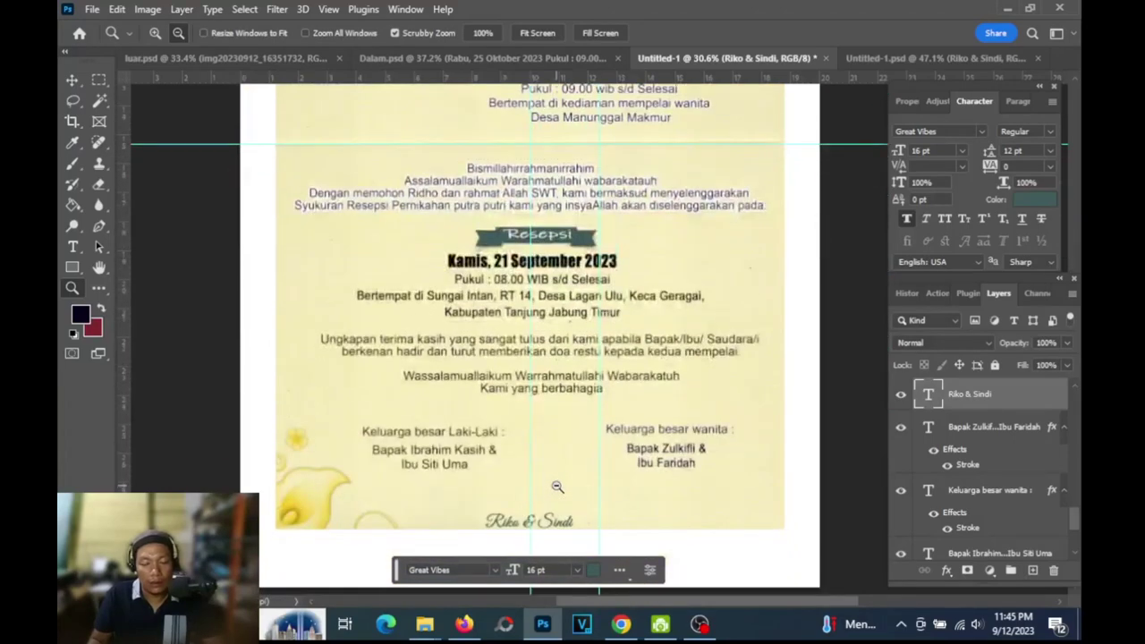
scroll(554, 484, "up", 4)
scroll(554, 484, "up", 4)
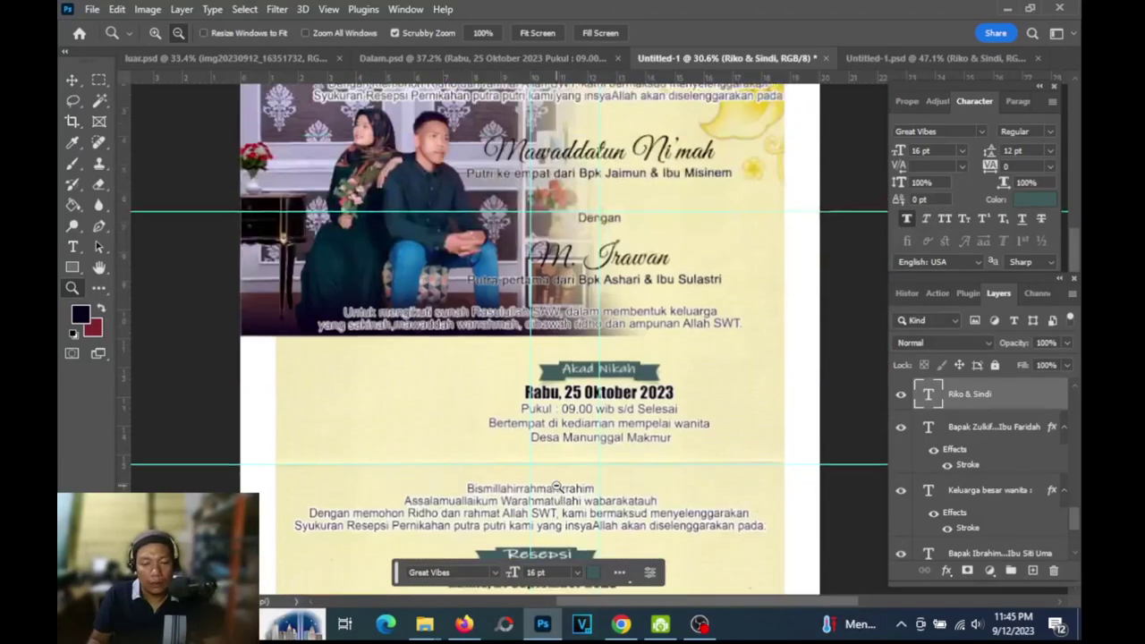
scroll(557, 485, "down", 1)
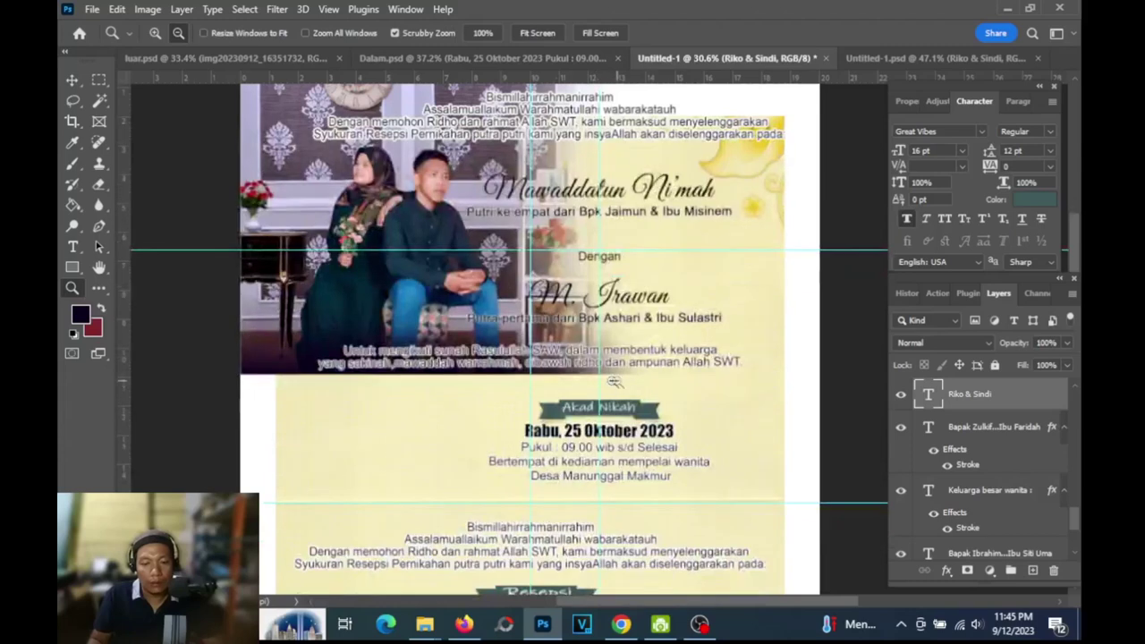
scroll(586, 395, "down", 2)
scroll(586, 395, "down", 2)
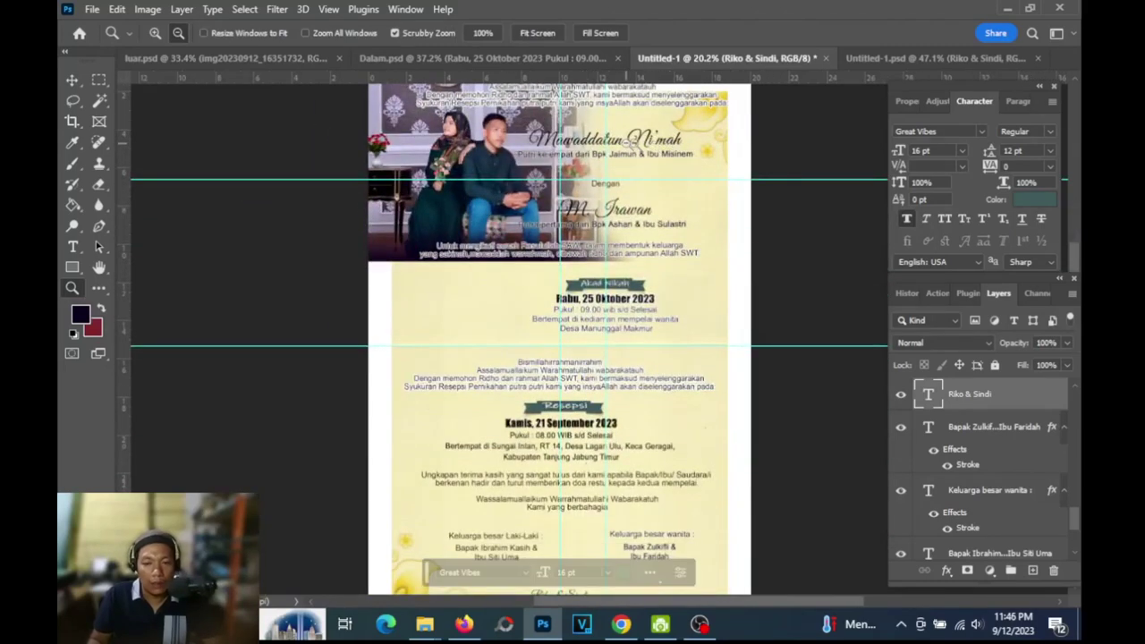
left_click_drag(637, 143, 661, 140)
scroll(662, 141, "down", 2)
scroll(620, 364, "down", 5)
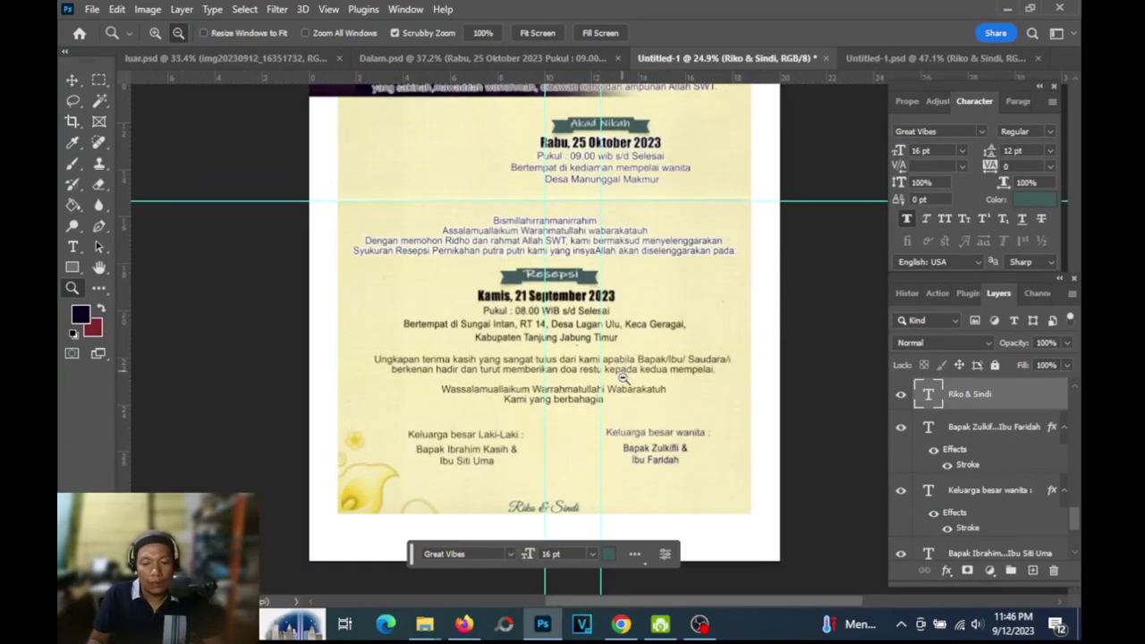
scroll(623, 379, "down", 1)
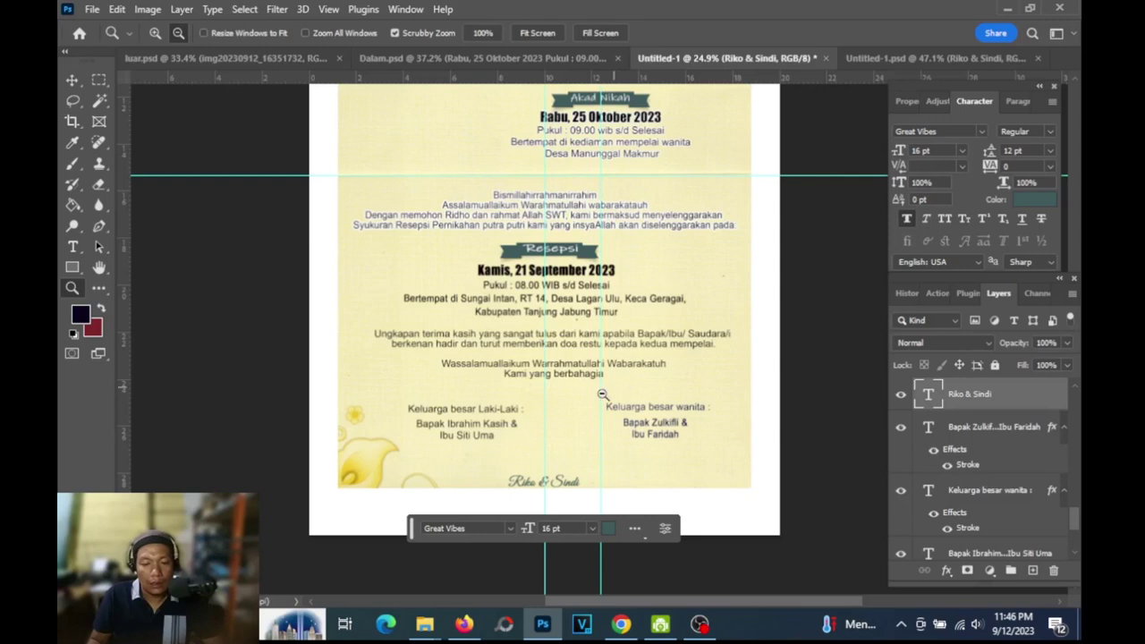
scroll(591, 402, "up", 6)
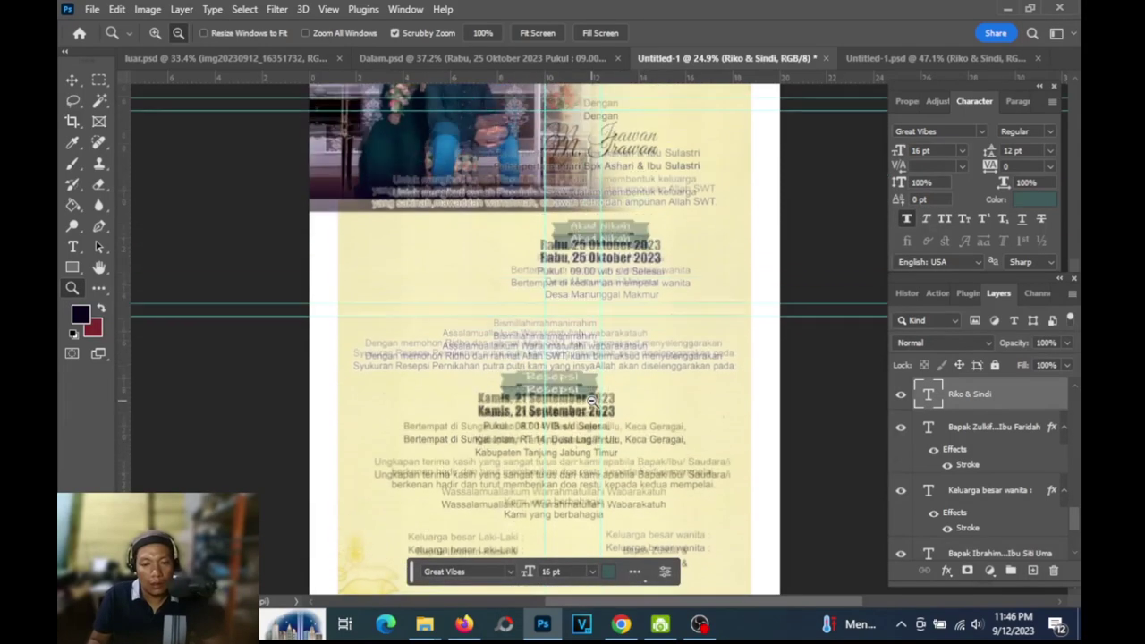
scroll(591, 402, "up", 5)
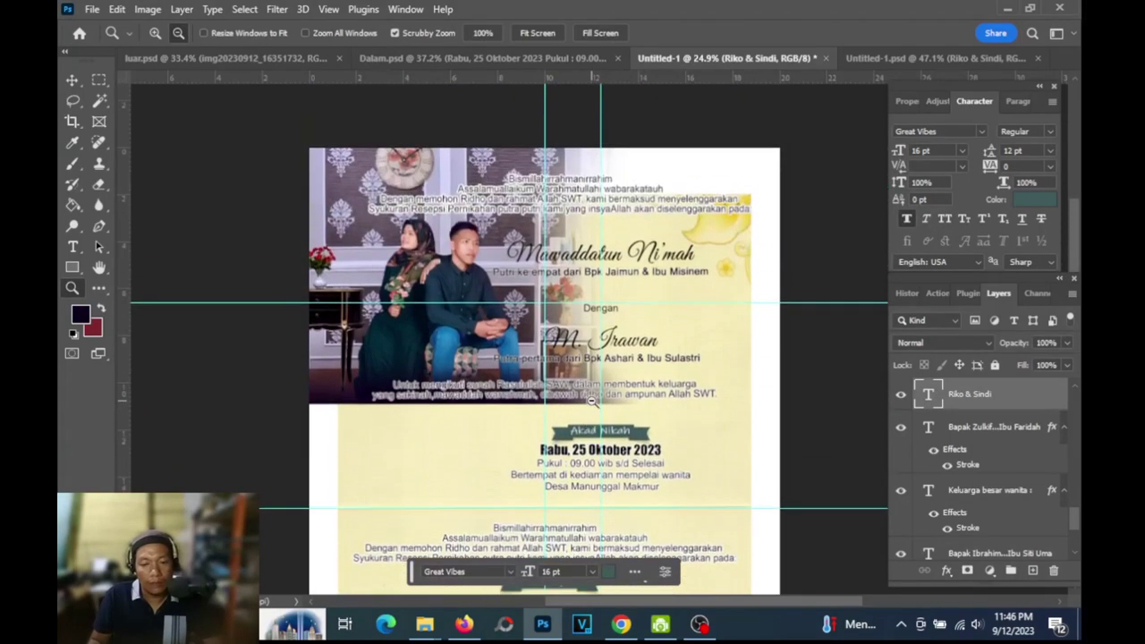
left_click(698, 624)
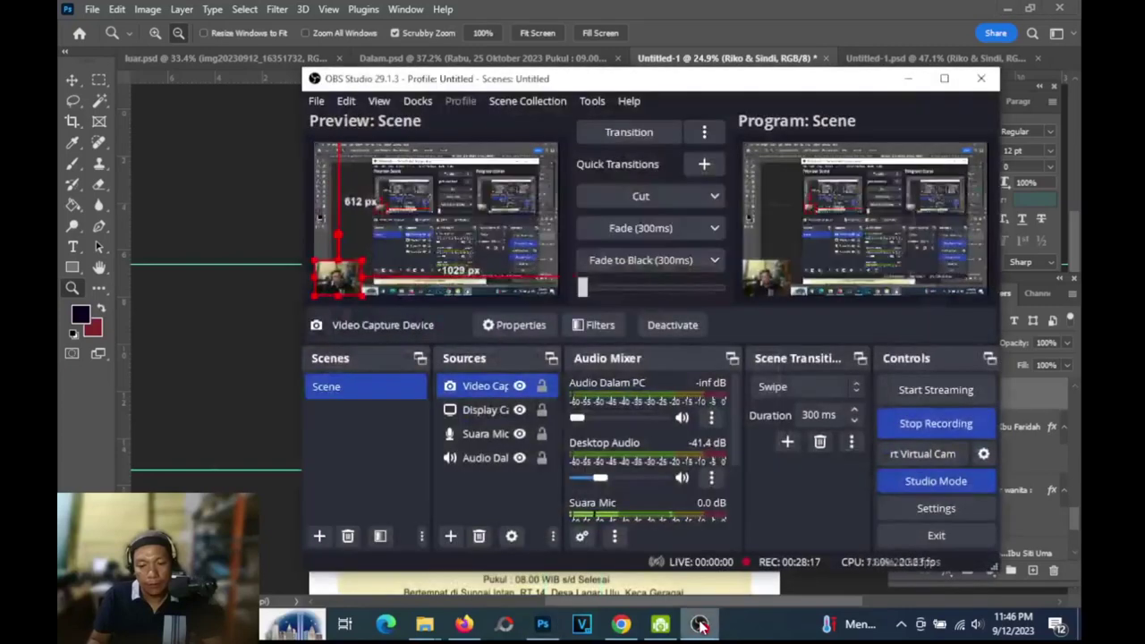
left_click(927, 426)
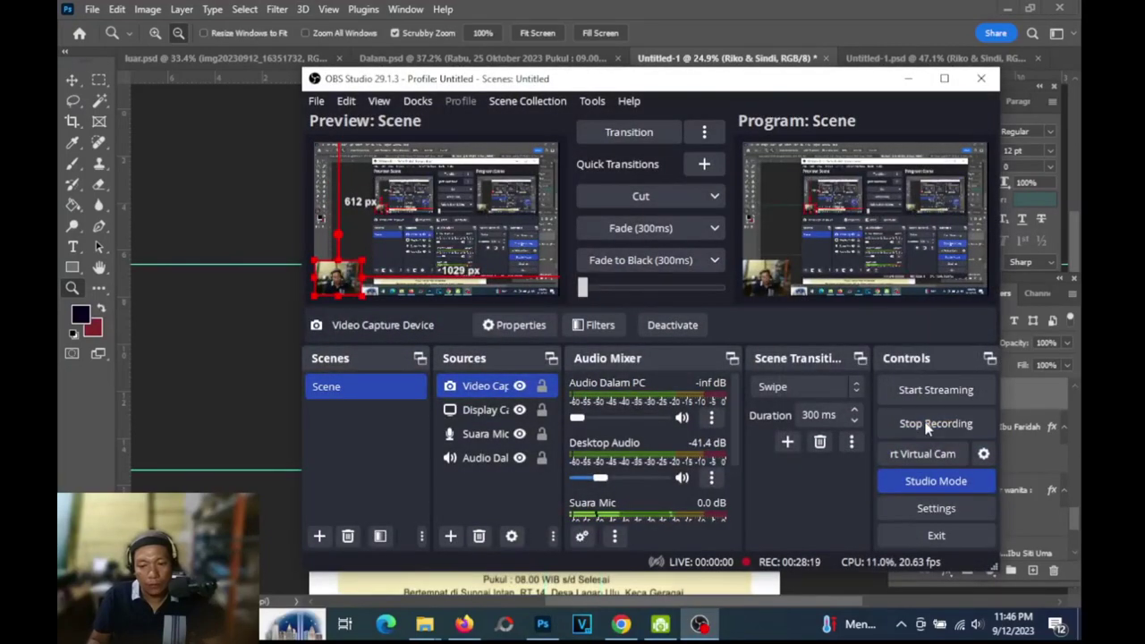